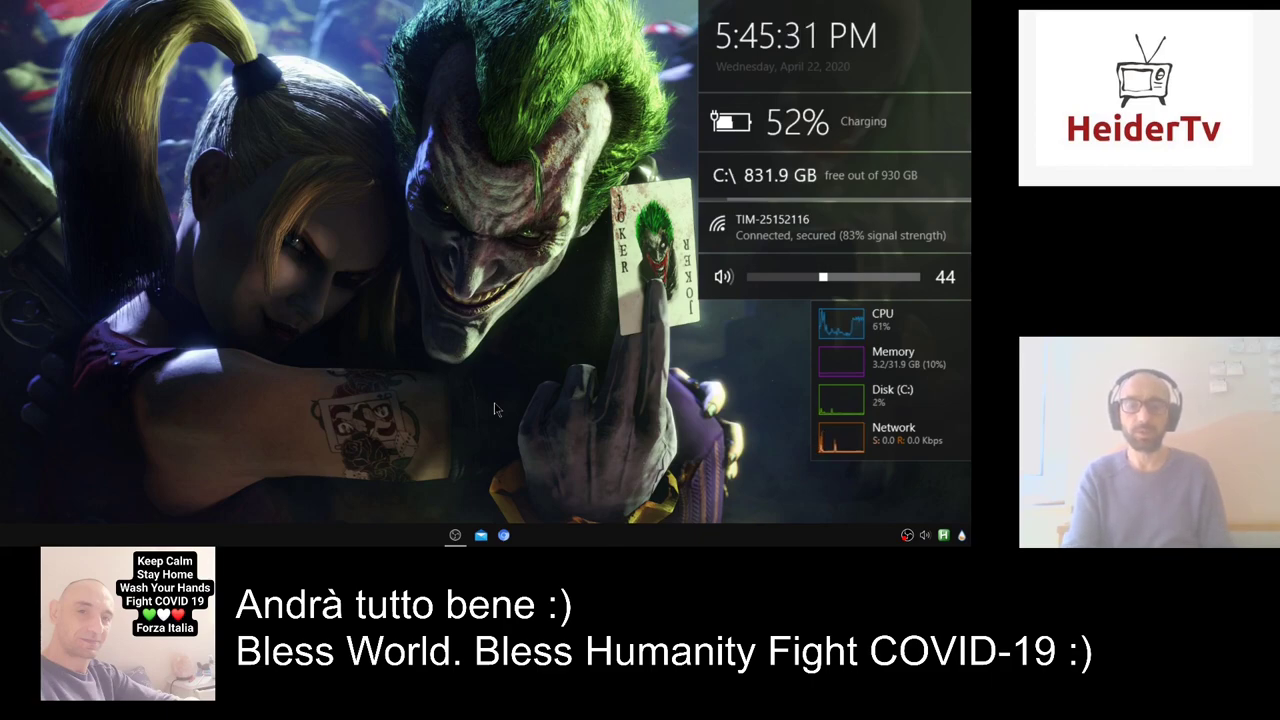
# Launch Windows Settings from the Start search.
pyautogui.press('super')
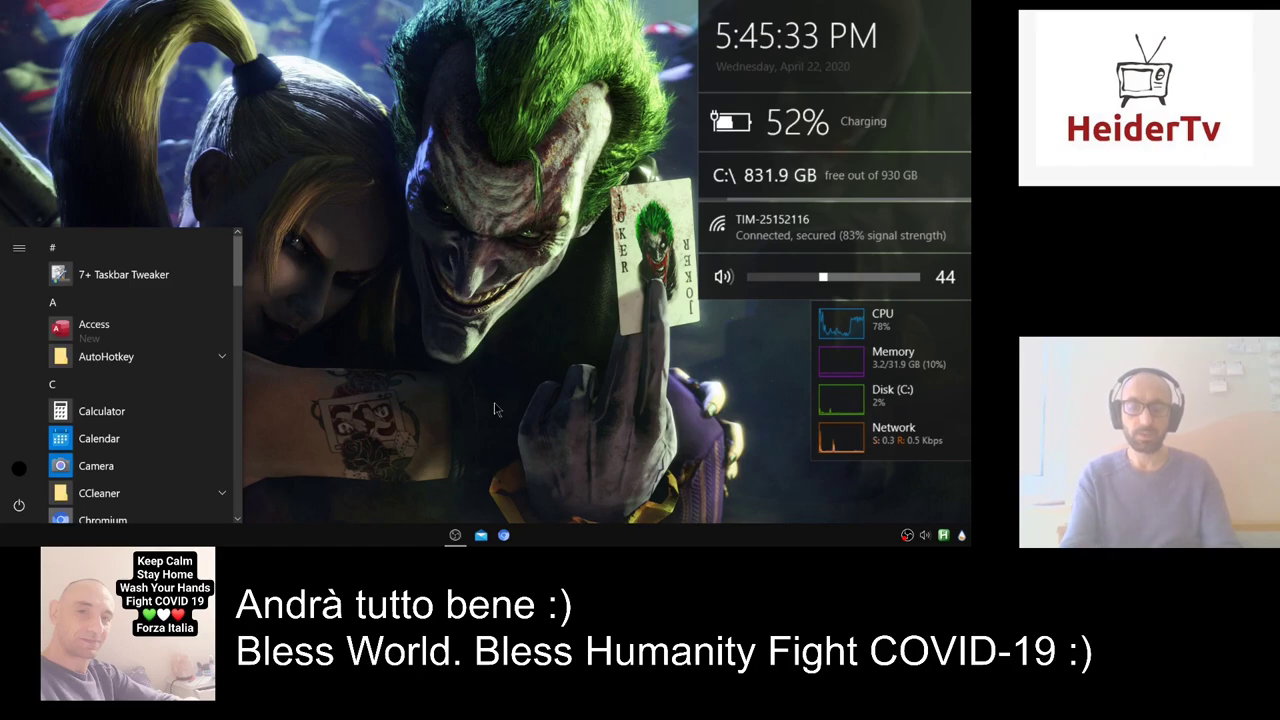
pyautogui.write('set')
pyautogui.press('Return')
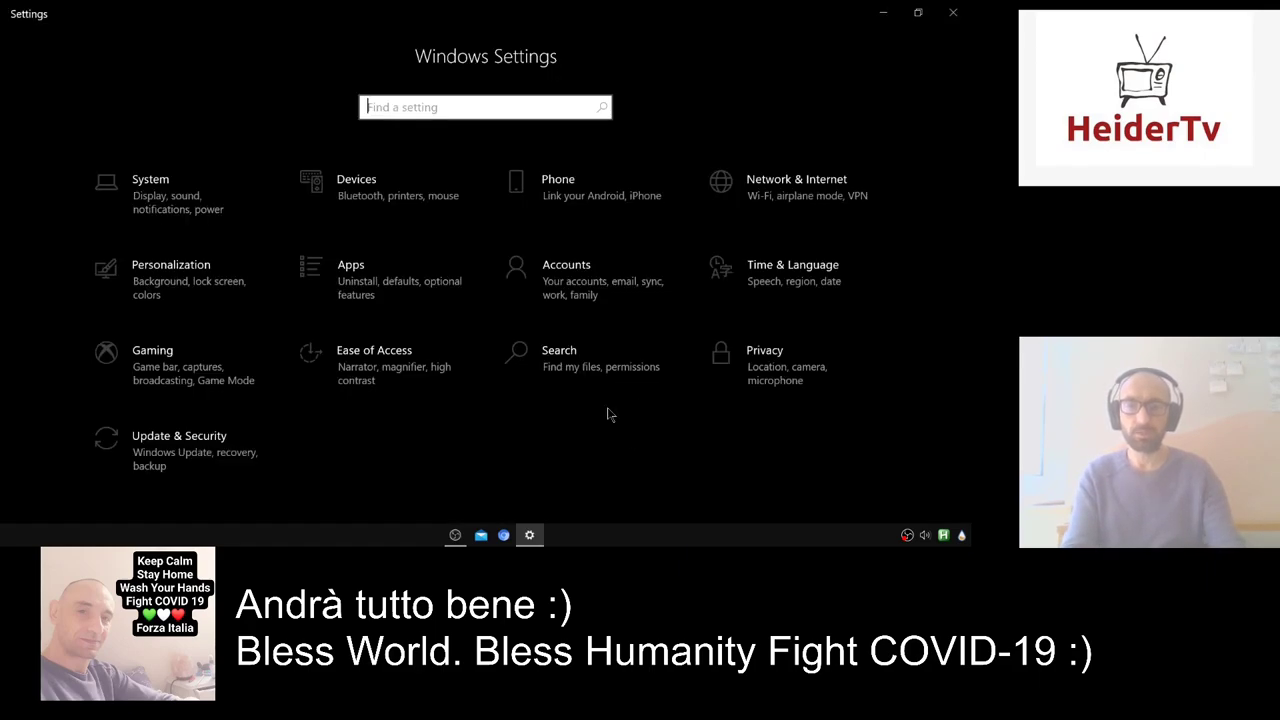
# Turn on Developer mode under Update & Security > For developers.
pyautogui.click(338, 451)
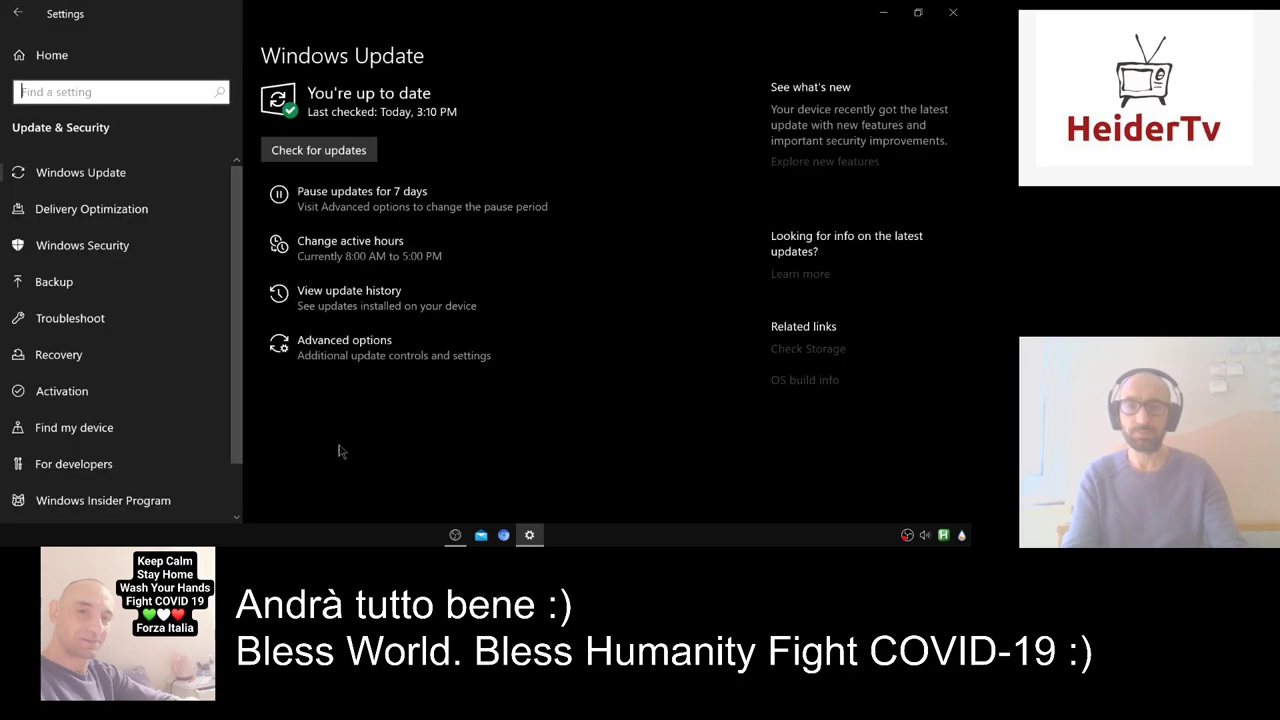
pyautogui.scroll(-2, 70, 320)
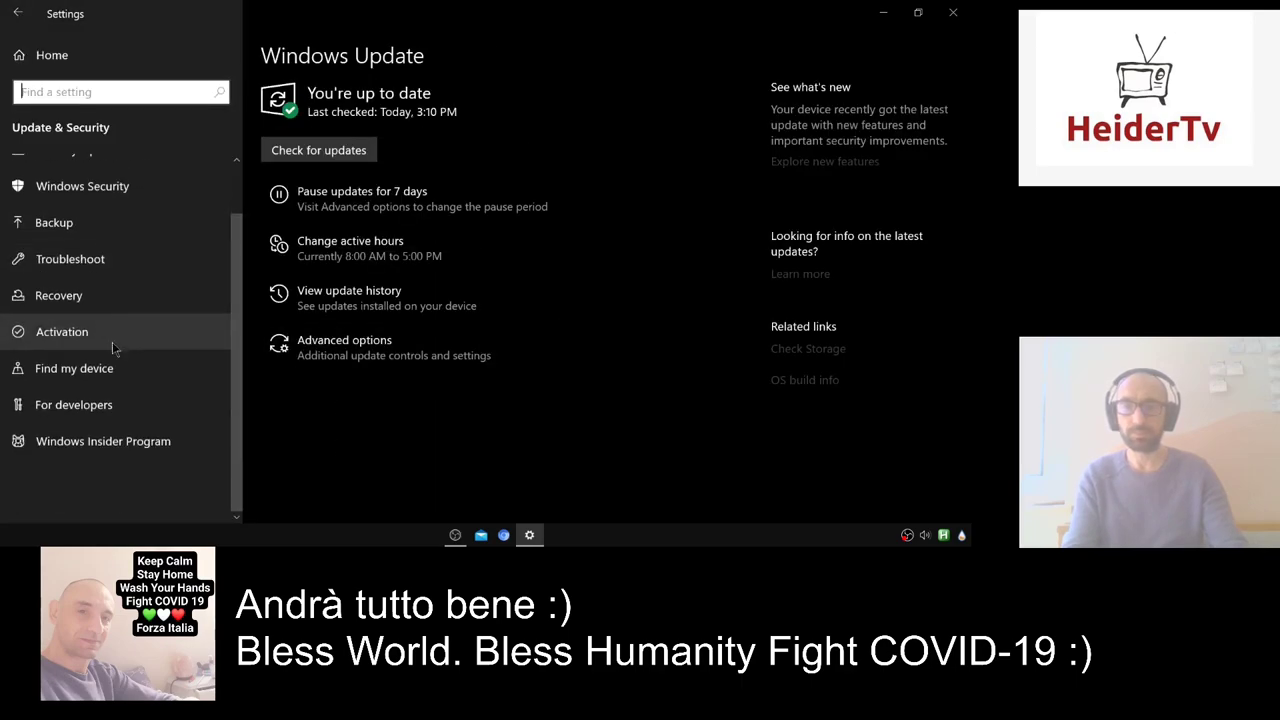
pyautogui.click(88, 410)
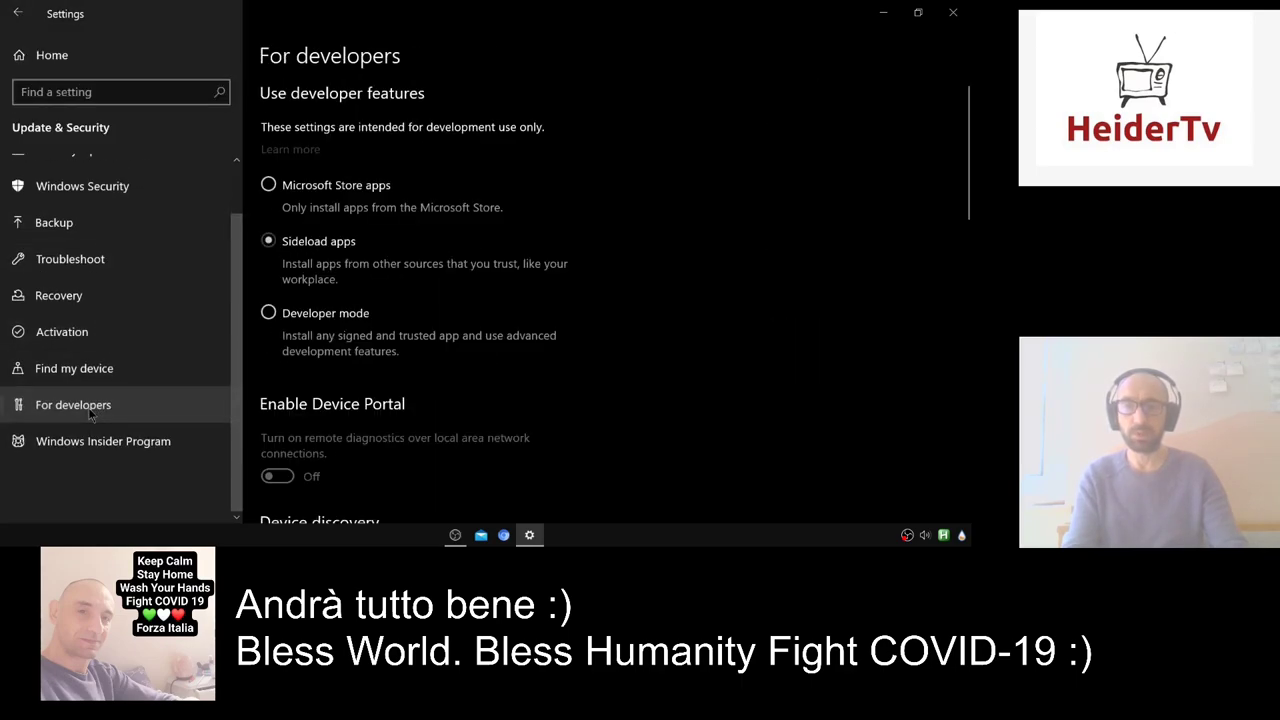
pyautogui.click(307, 317)
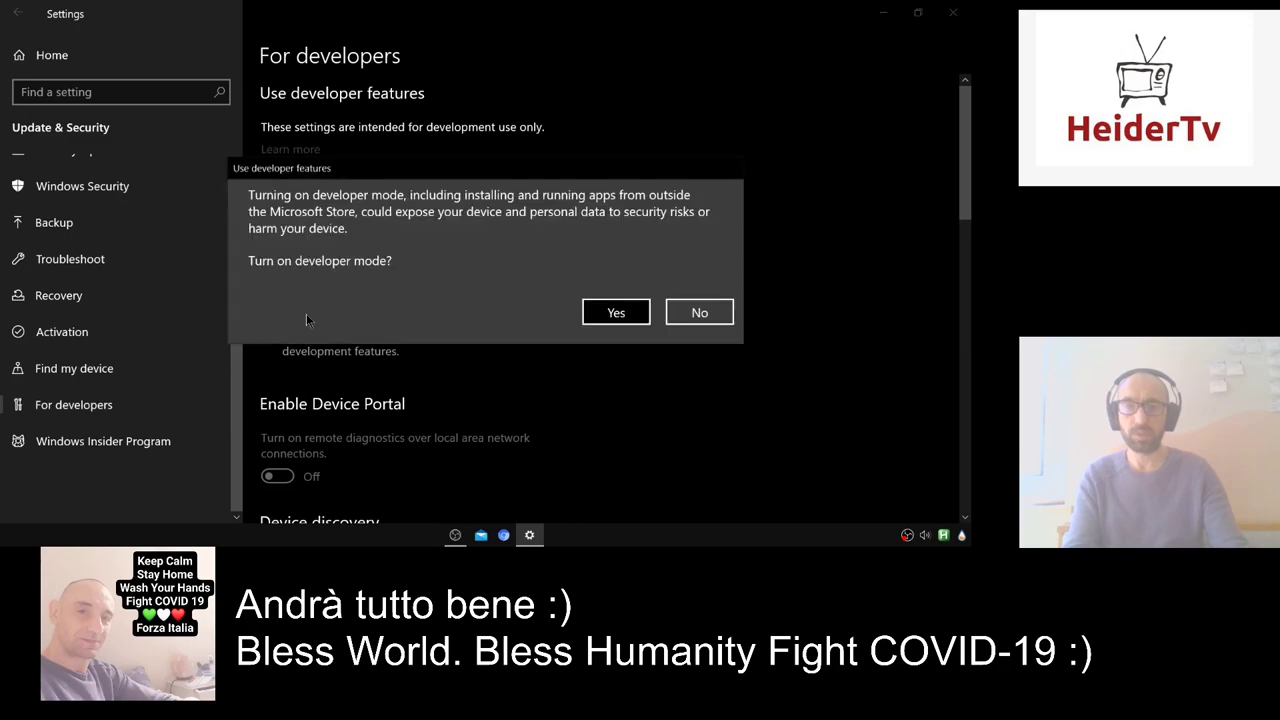
pyautogui.click(627, 308)
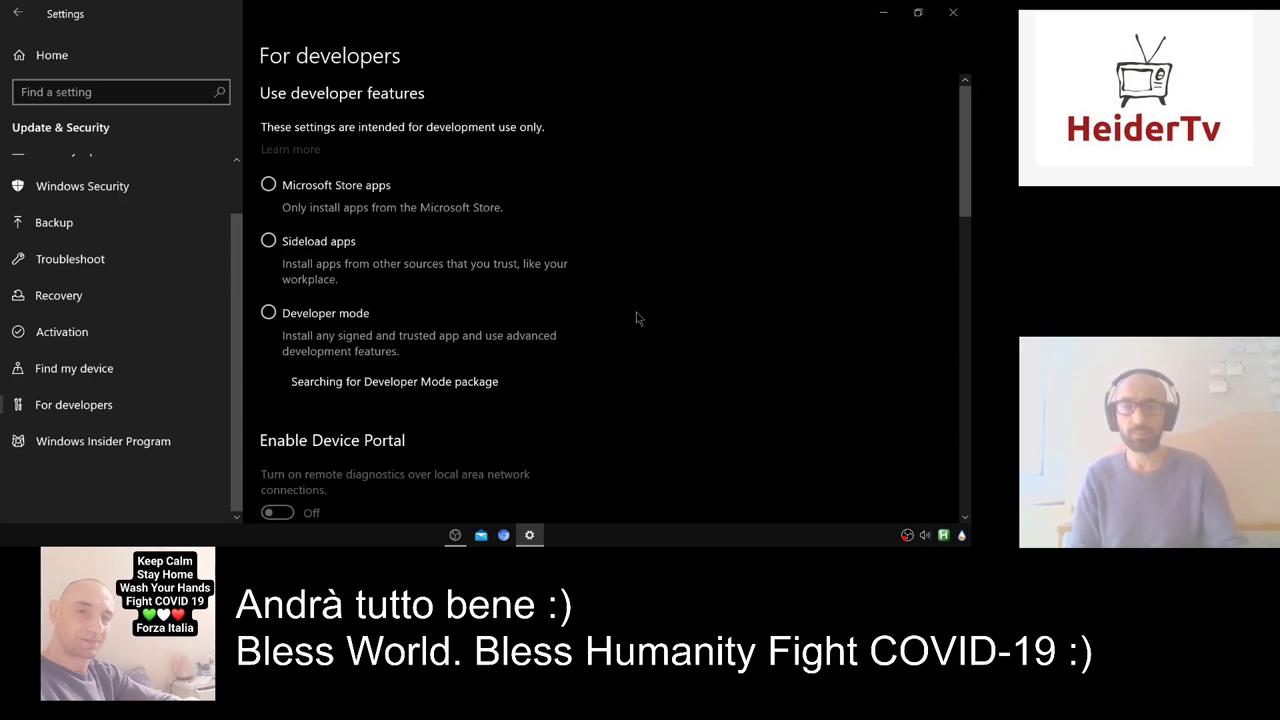
pyautogui.click(268, 313)
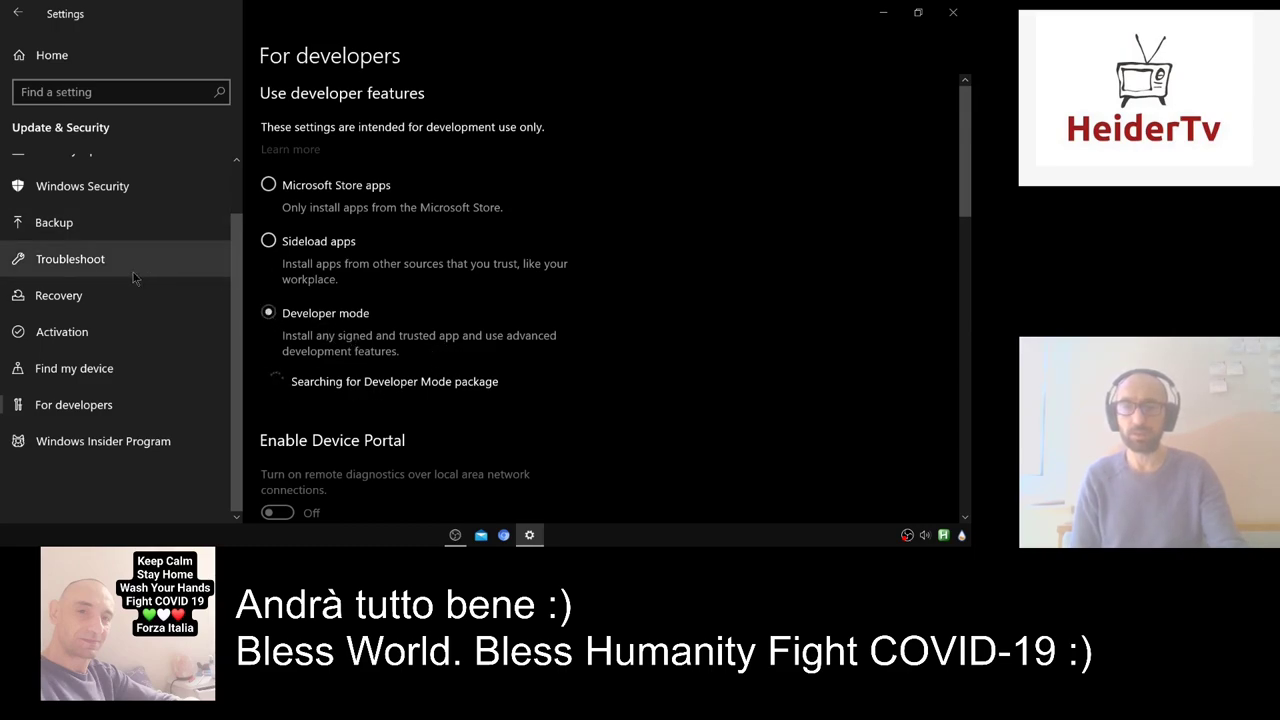
pyautogui.scroll(1, 104, 160)
# Check for updates, which finds the 2020-04 Cumulative Update, then minimize Settings.
pyautogui.click(108, 172)
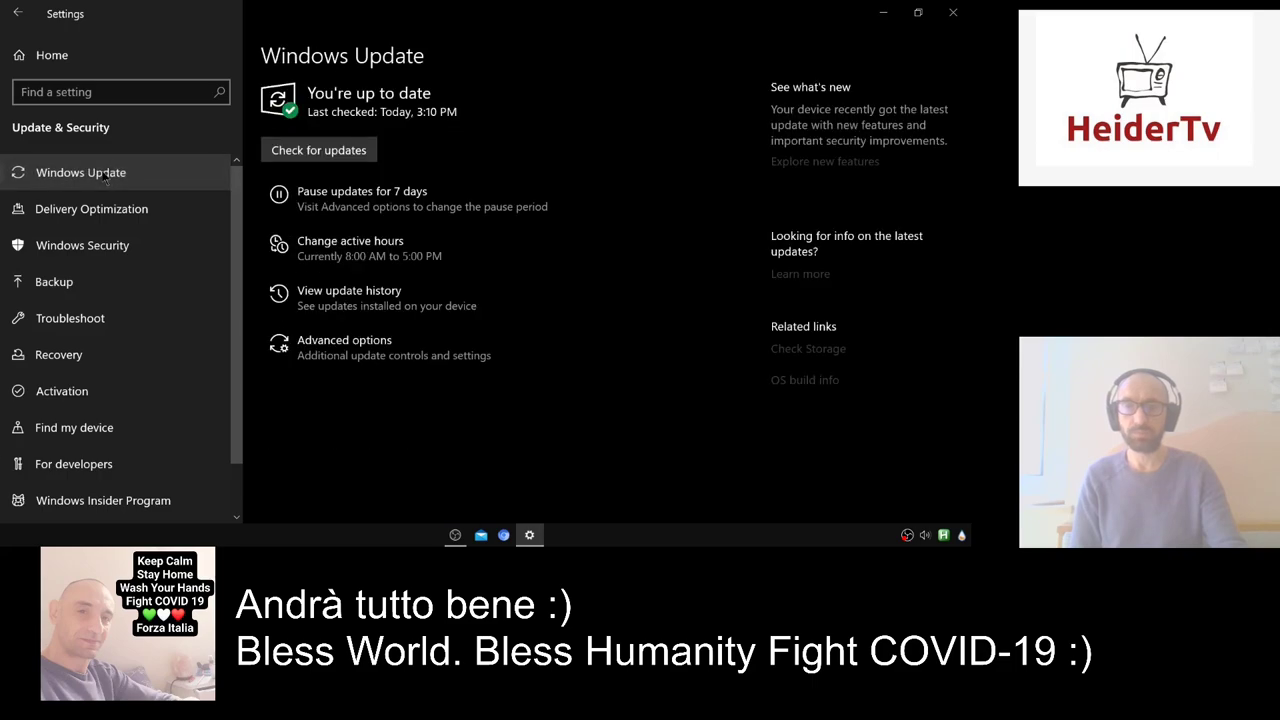
pyautogui.click(347, 151)
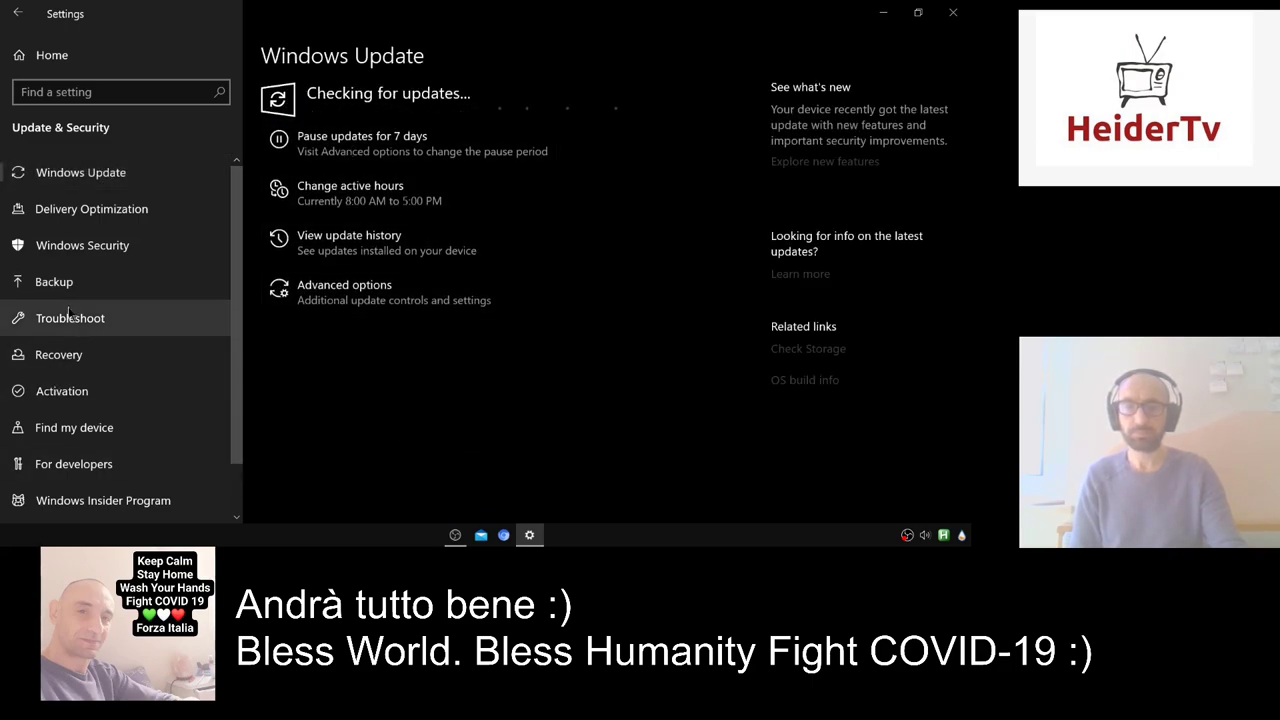
pyautogui.click(123, 463)
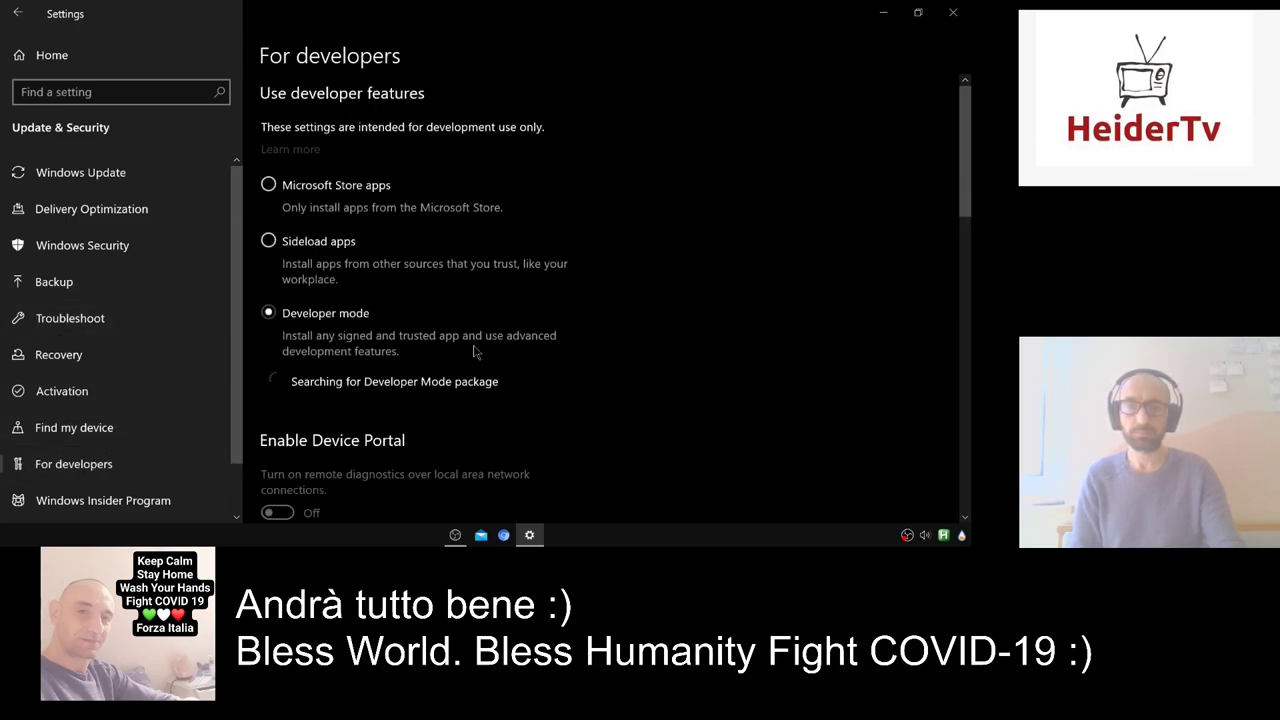
pyautogui.scroll(-5, 467, 352)
pyautogui.scroll(4, 467, 352)
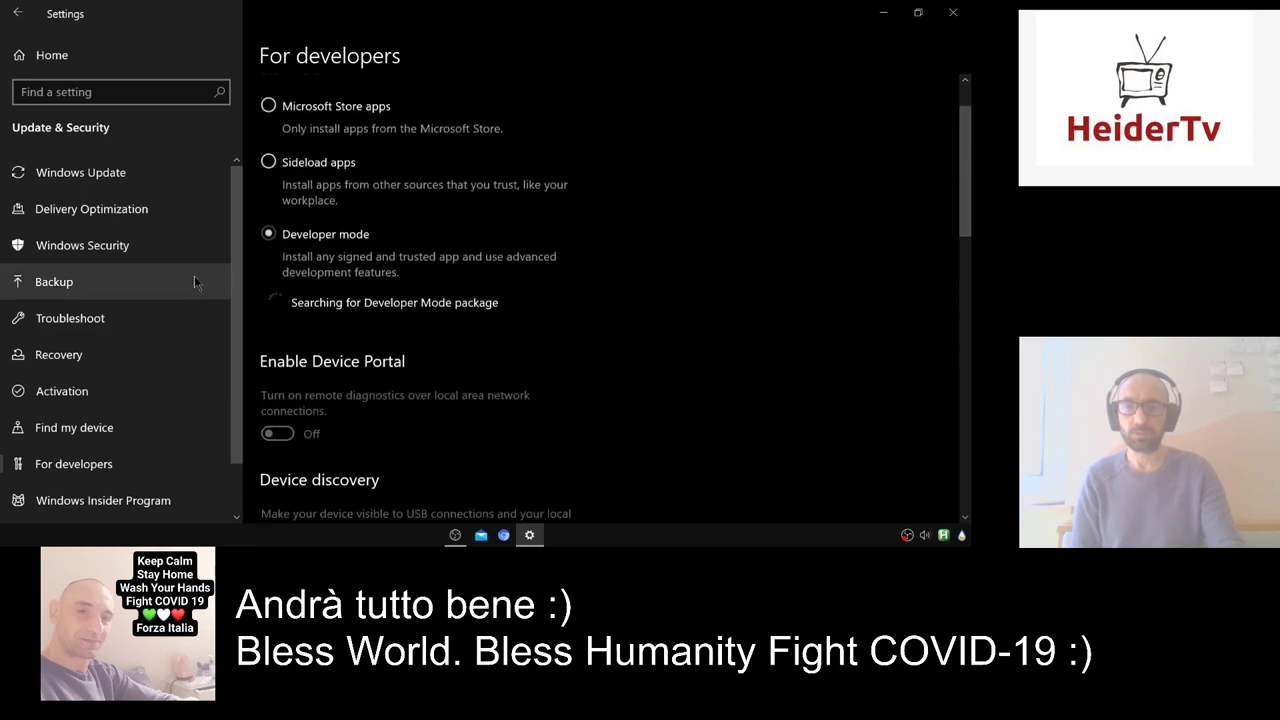
pyautogui.click(75, 175)
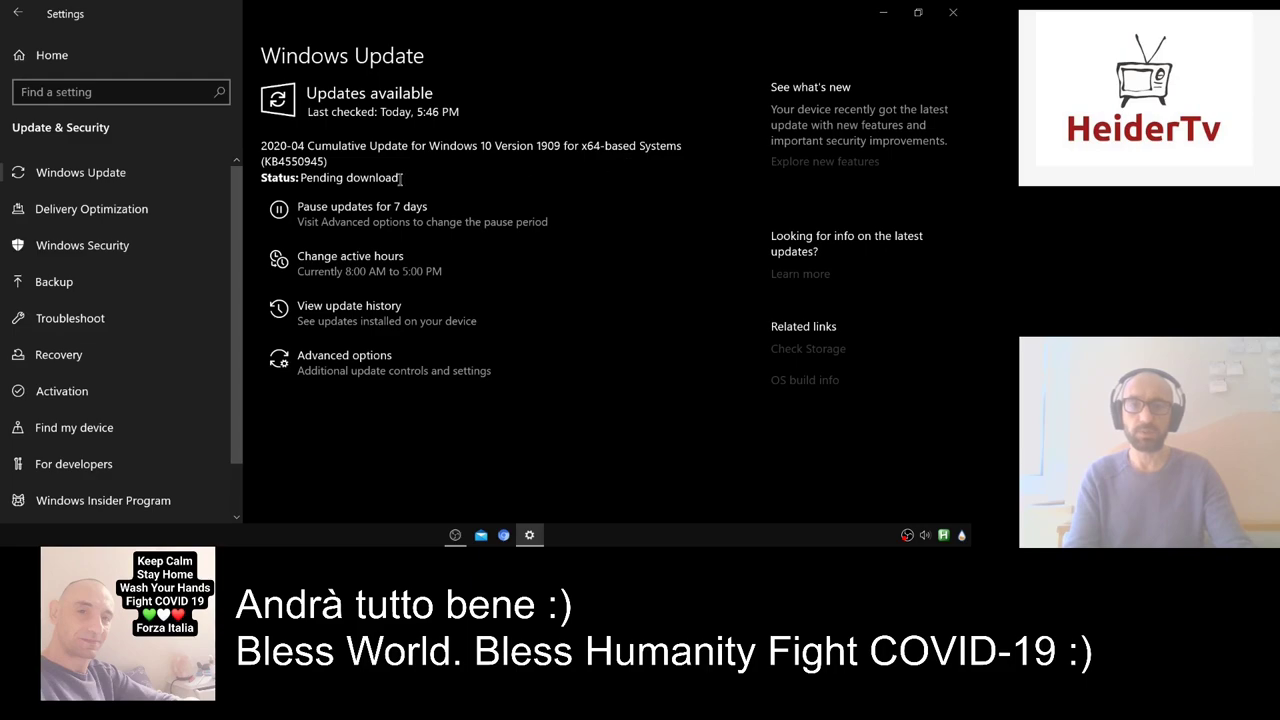
pyautogui.click(878, 13)
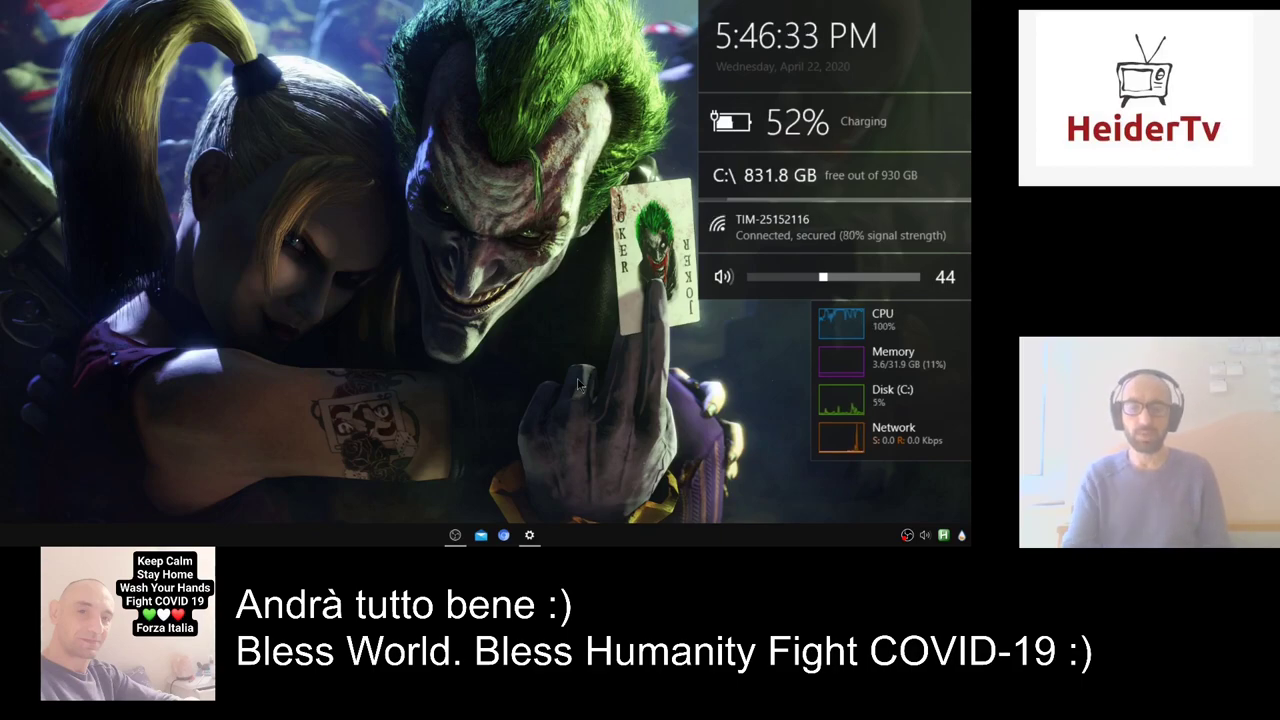
# Open Control Panel from Start and search its items for 'tun'.
pyautogui.press('super')
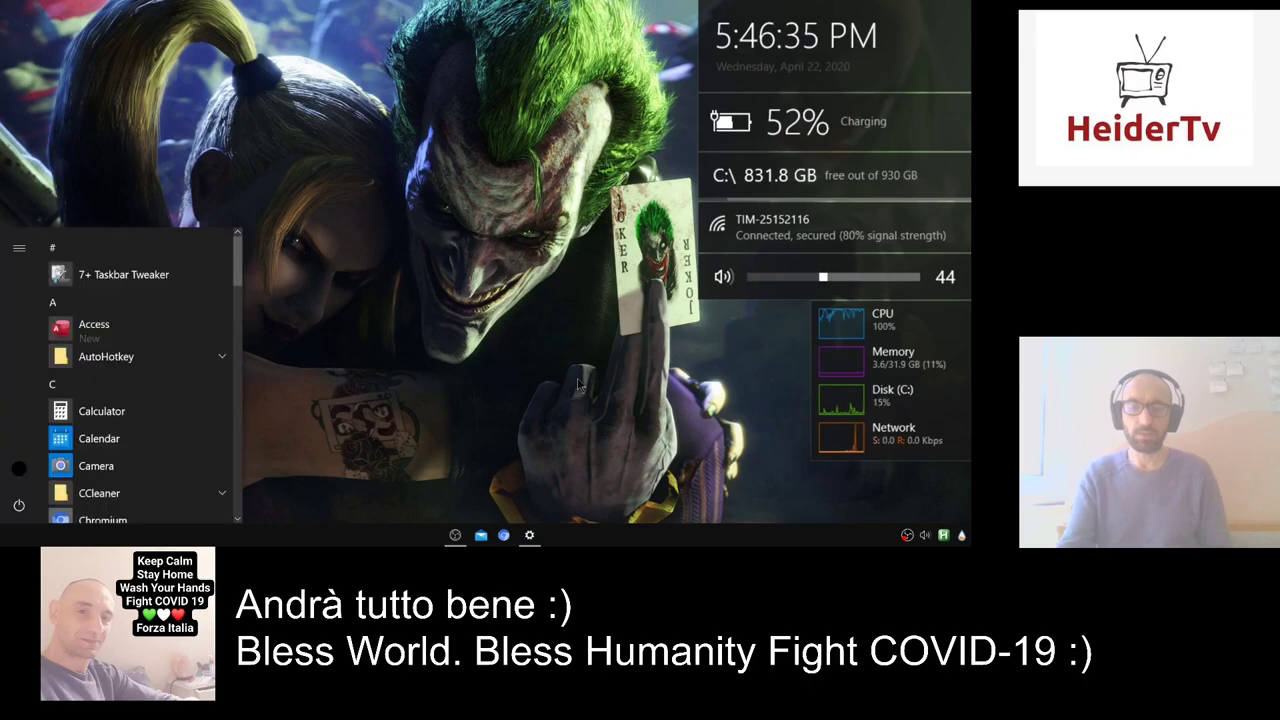
pyautogui.write('cont')
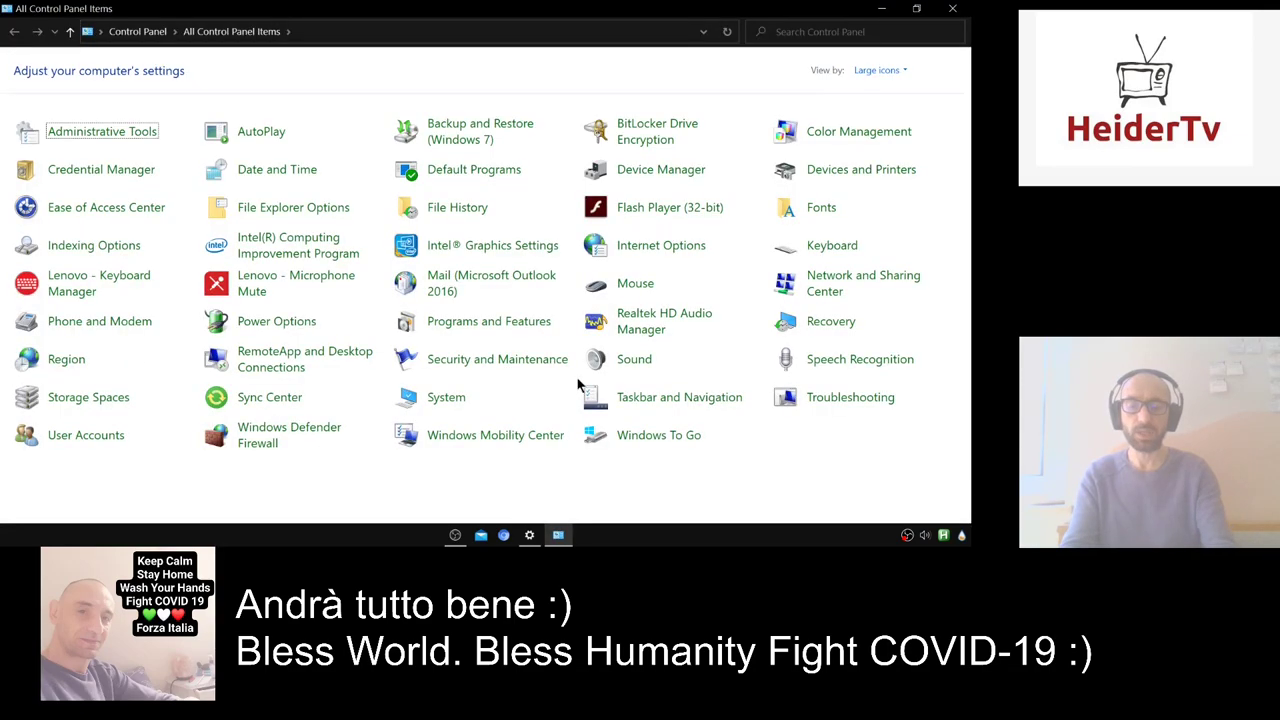
pyautogui.hotkey('ctrl', 'f')
pyautogui.write('t')
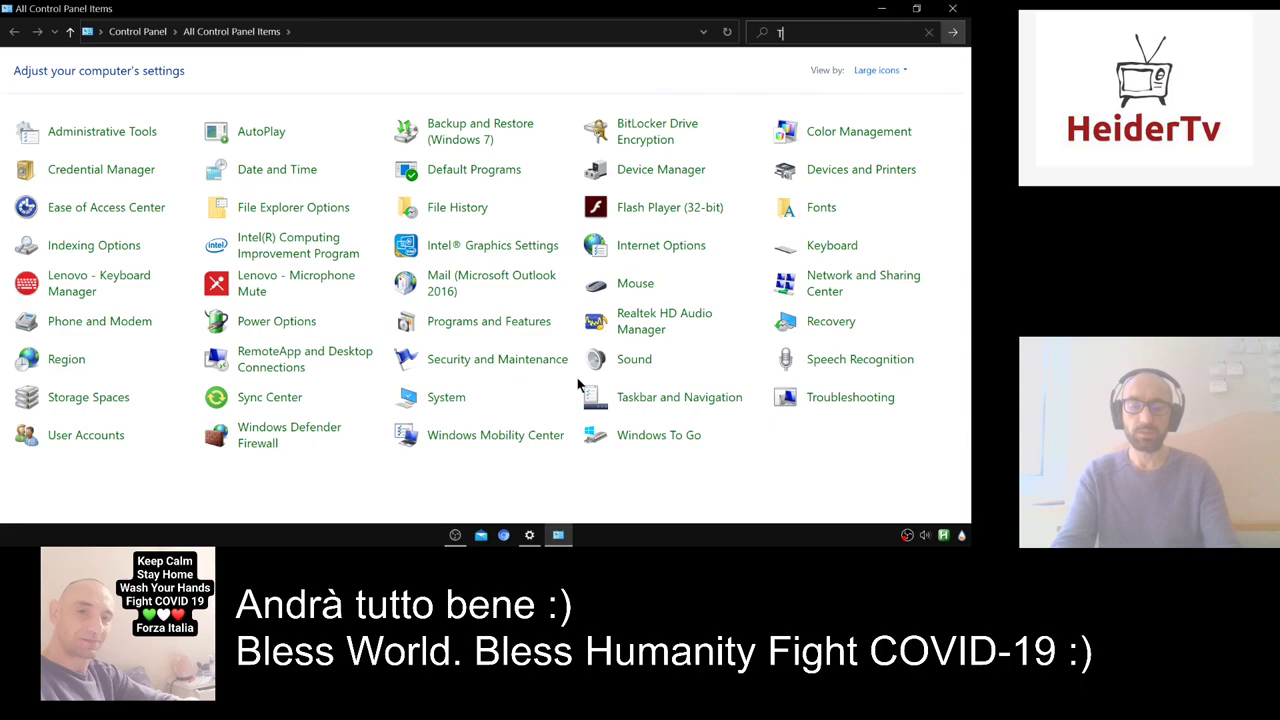
pyautogui.write('un')
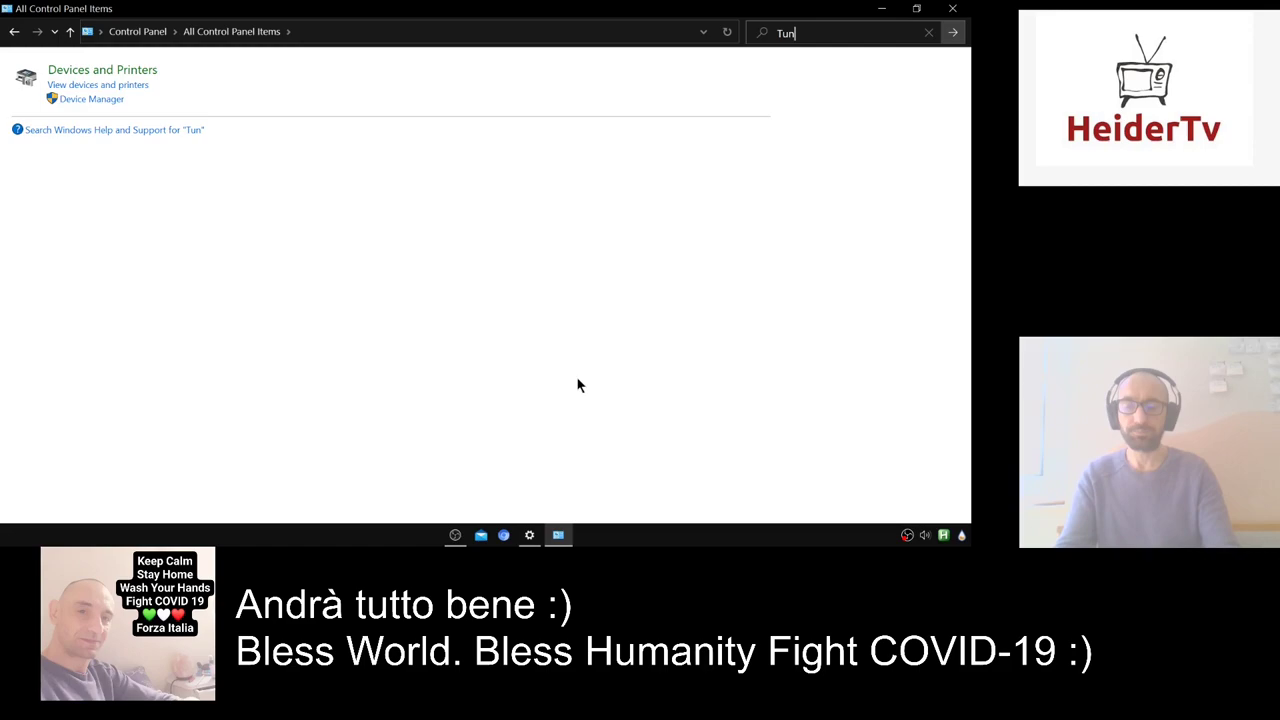
pyautogui.press('Return')
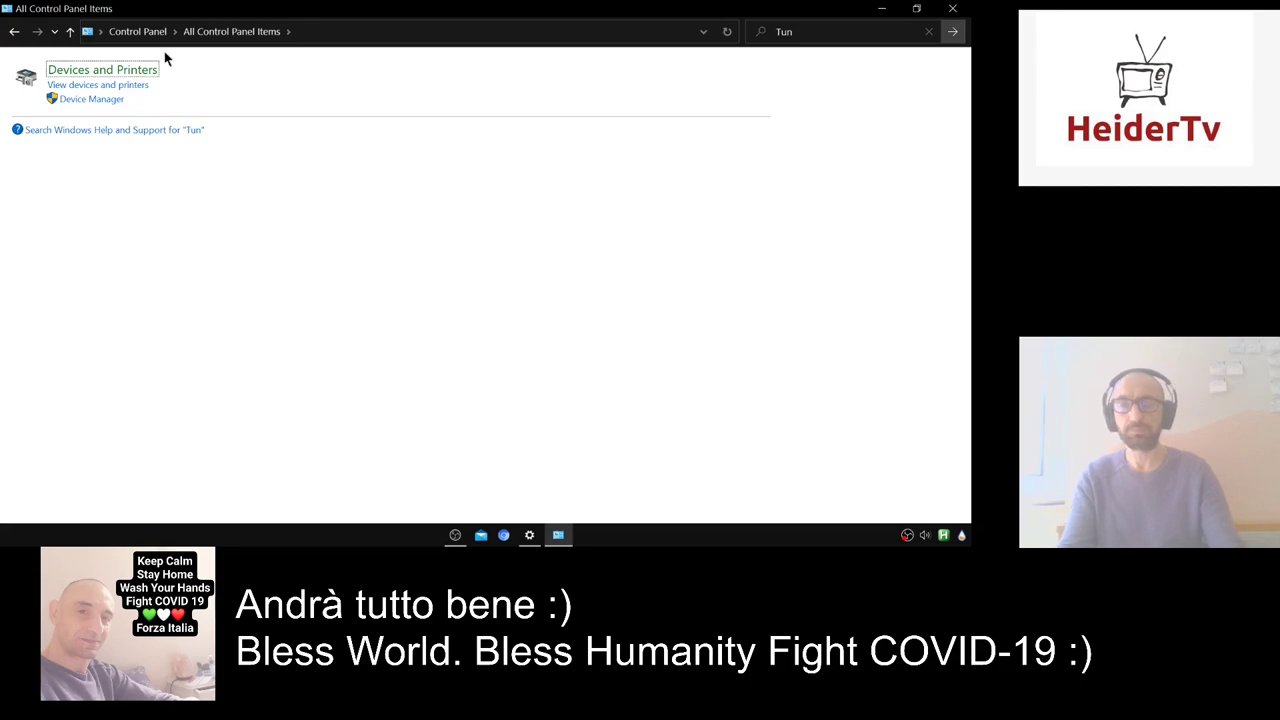
# Return to all Control Panel items and search for 'add remove'.
pyautogui.click(15, 31)
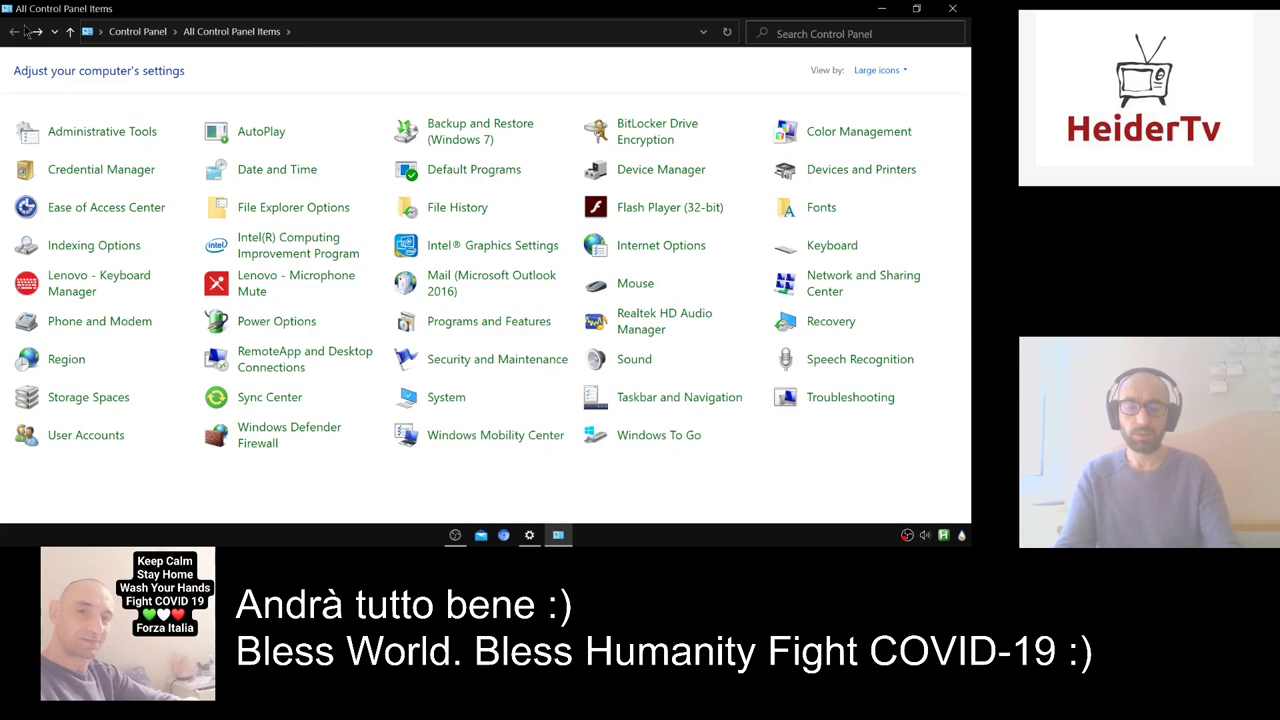
pyautogui.hotkey('ctrl', 'f')
pyautogui.write('add ')
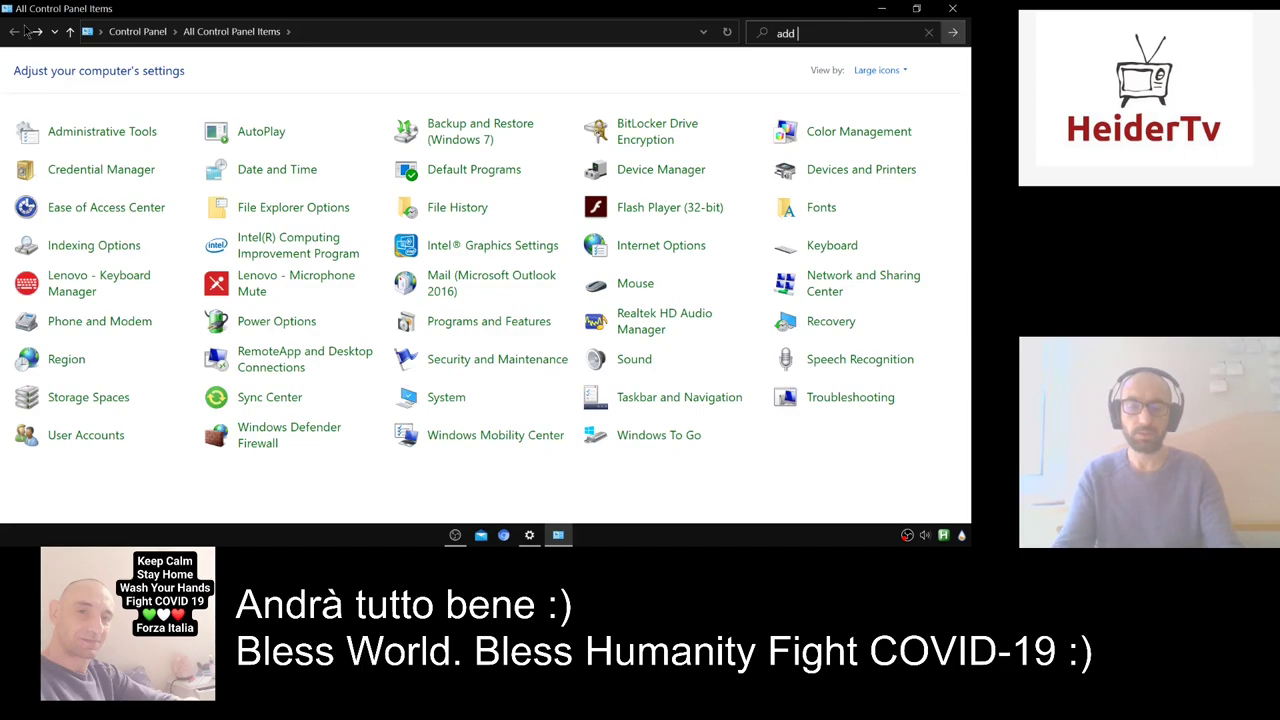
pyautogui.write('remove')
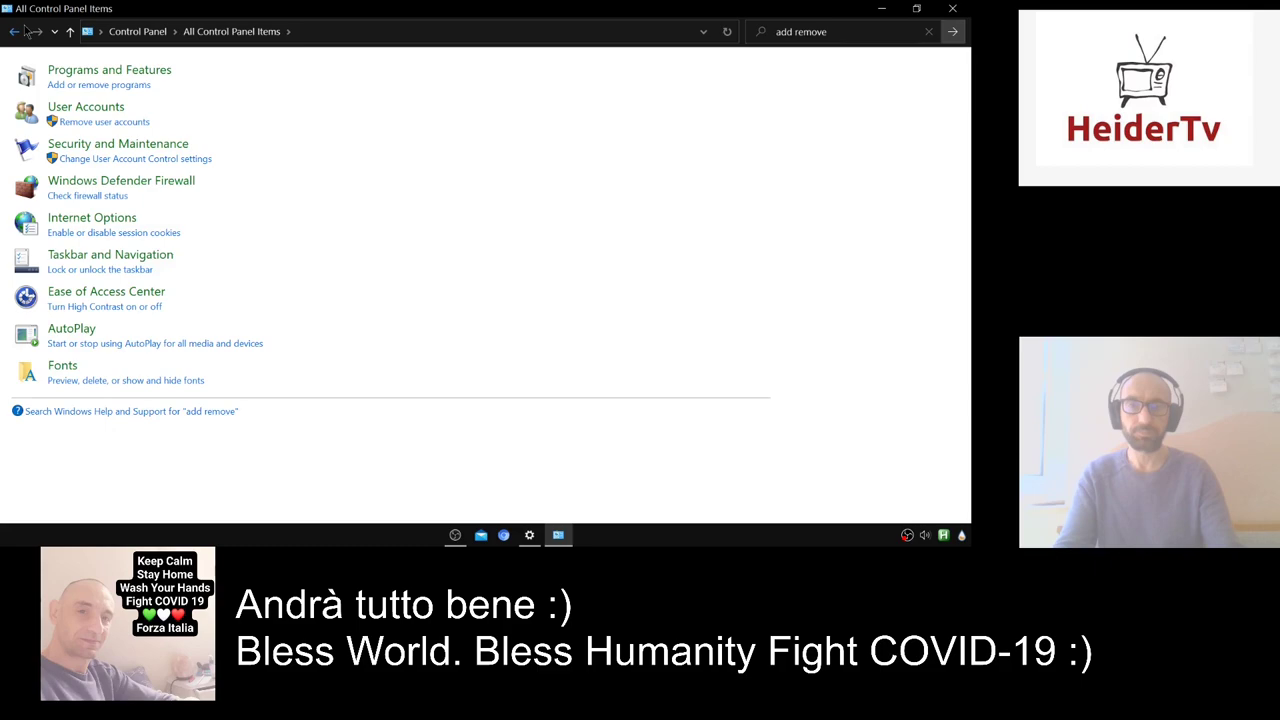
# Check Windows Subsystem for Linux in the maximized Windows Features dialog and confirm with OK.
pyautogui.click(106, 88)
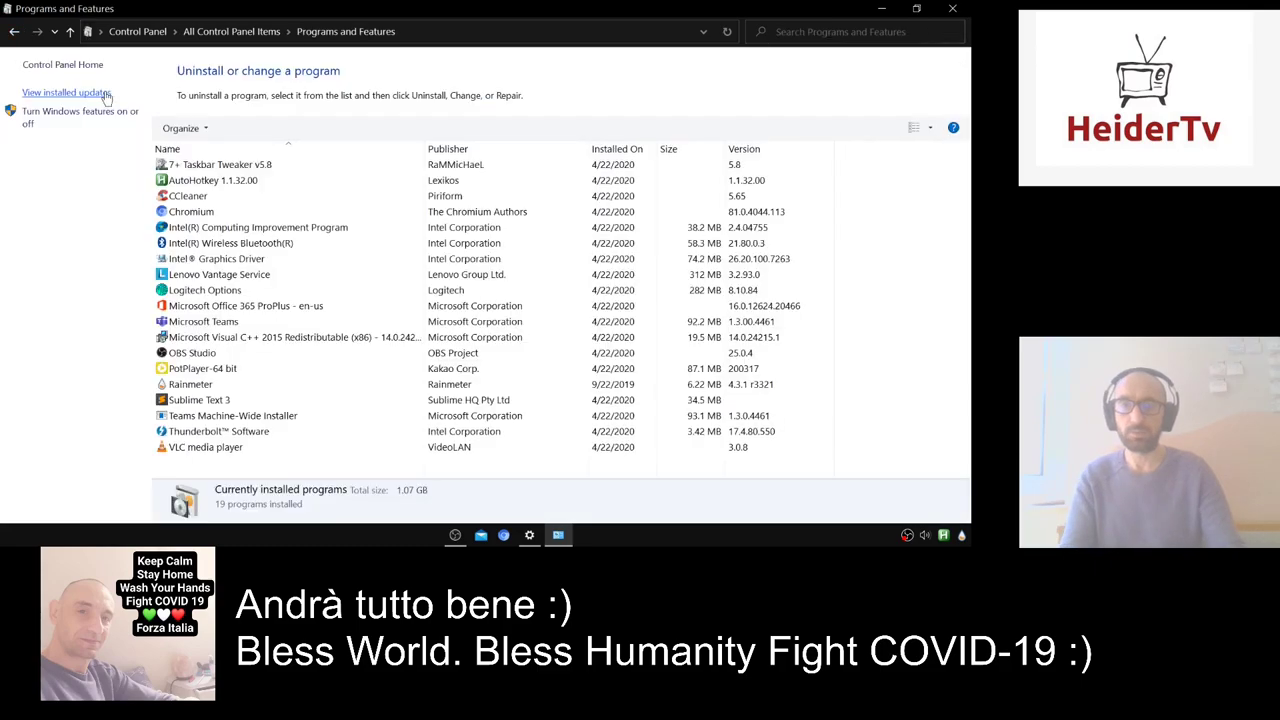
pyautogui.click(41, 121)
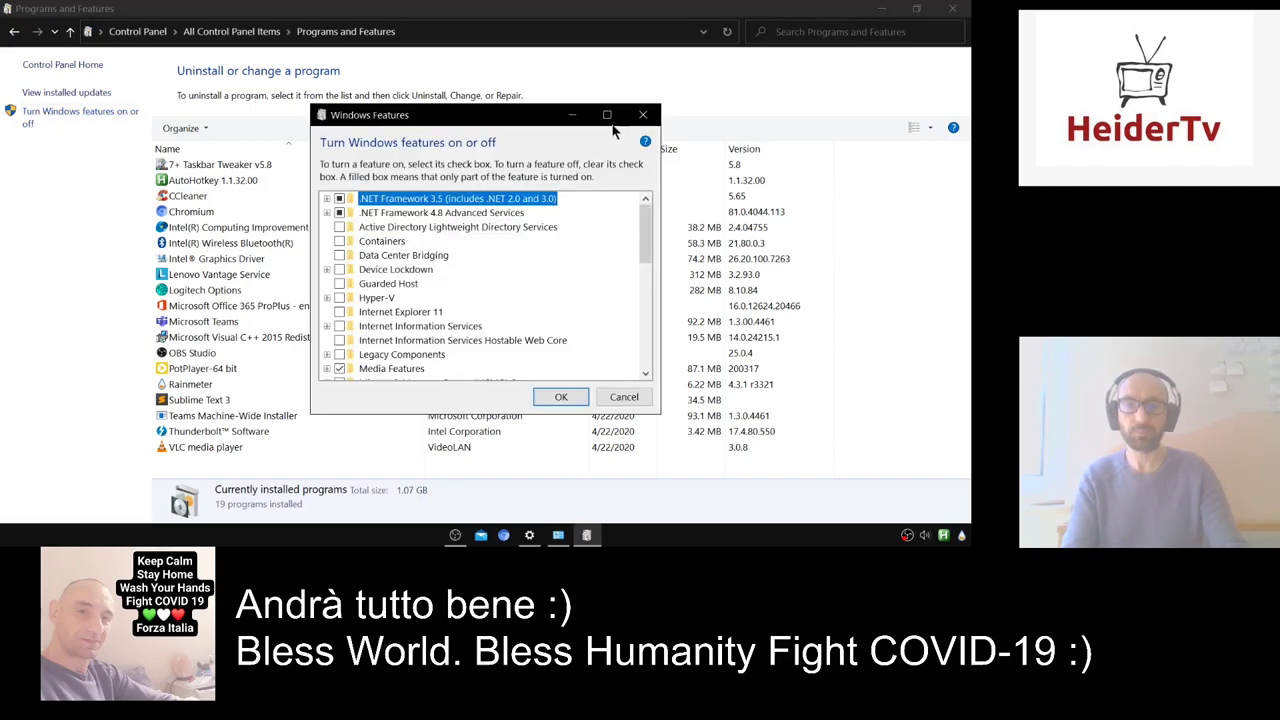
pyautogui.click(606, 114)
pyautogui.scroll(-2, 298, 310)
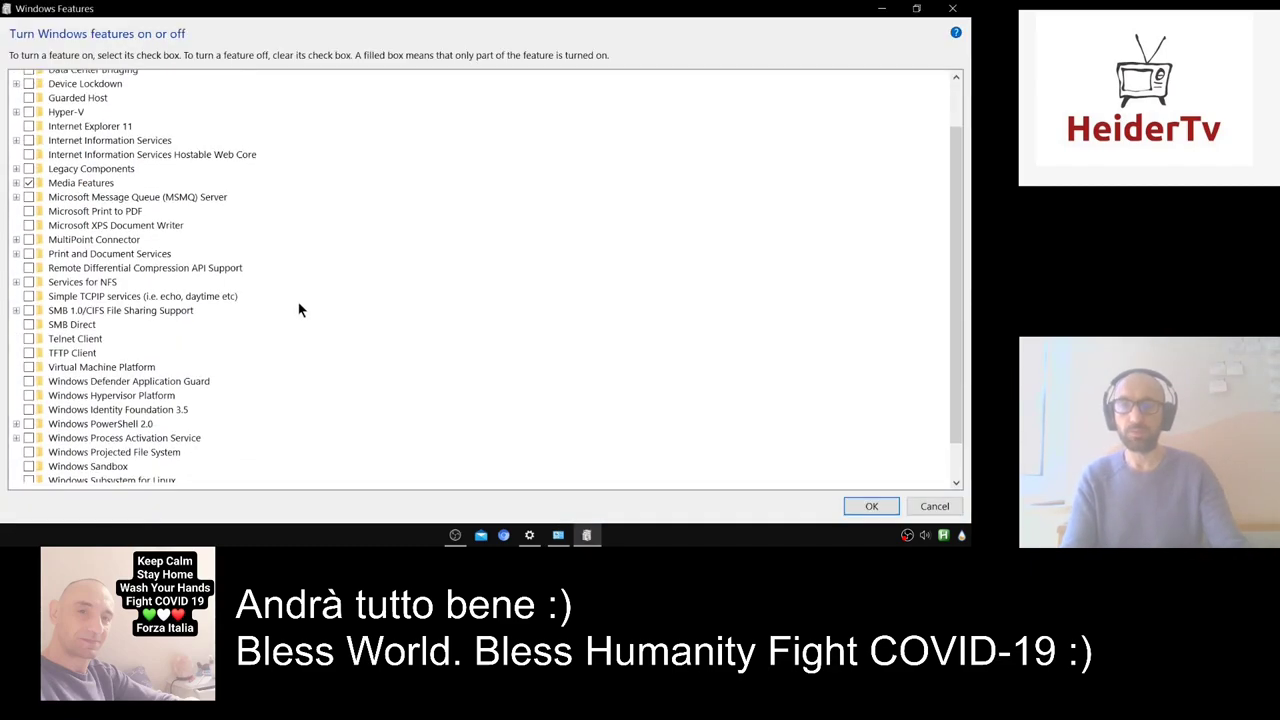
pyautogui.scroll(-1, 298, 310)
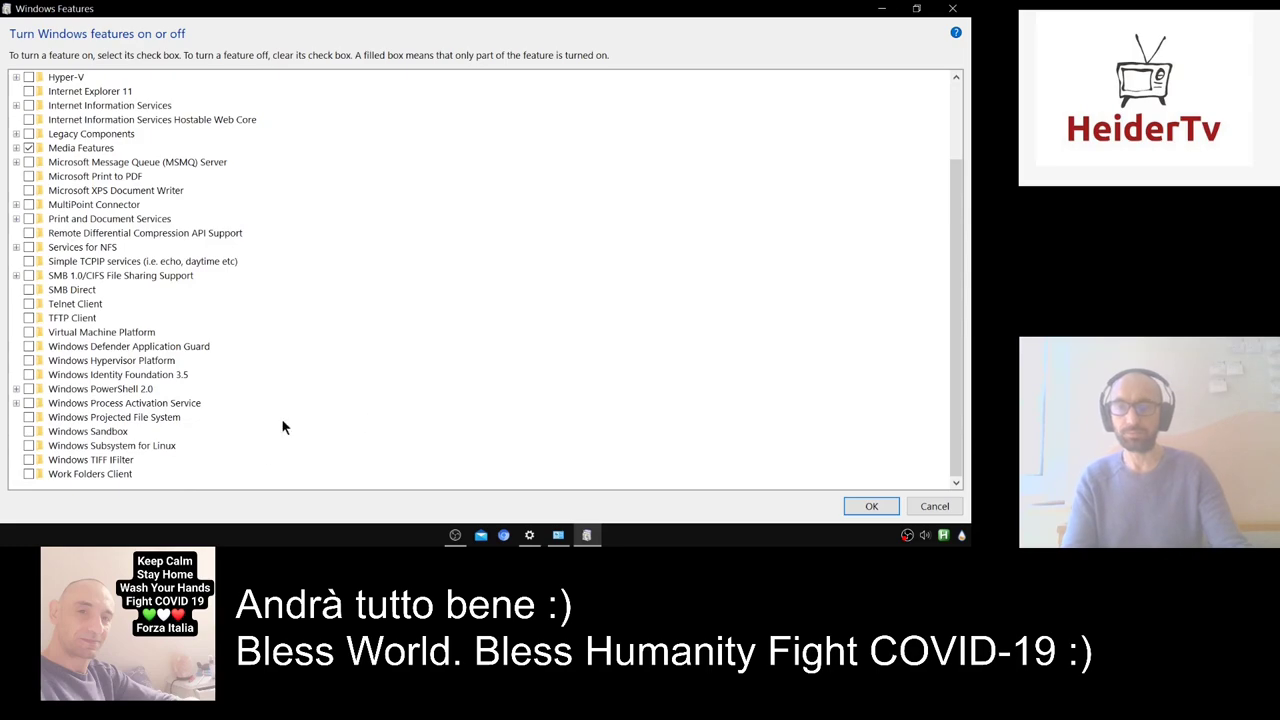
pyautogui.click(114, 450)
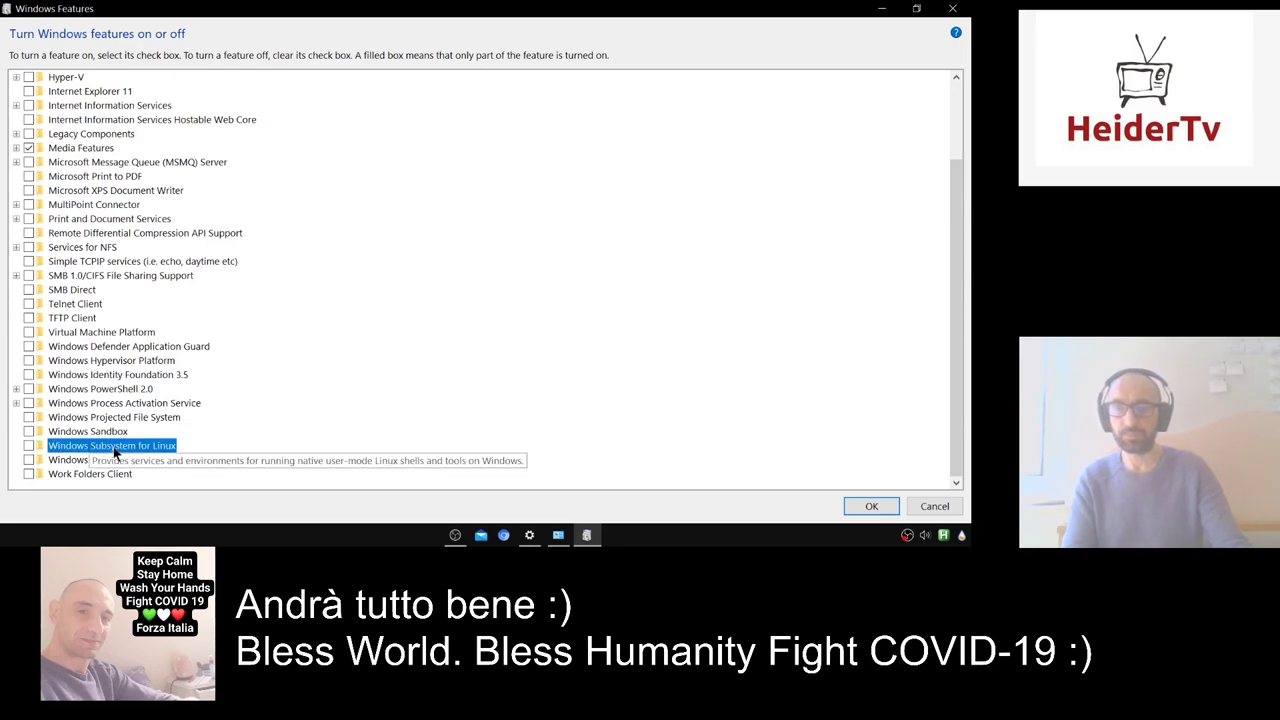
pyautogui.click(28, 446)
pyautogui.click(870, 506)
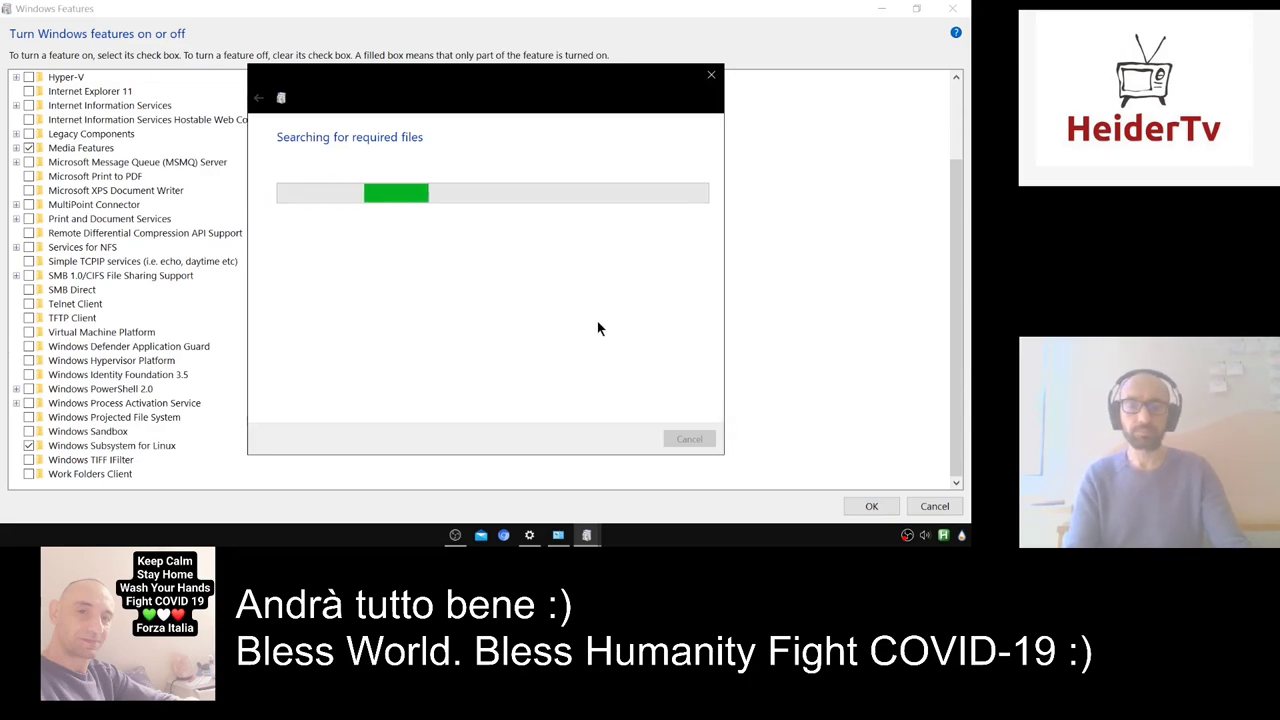
# Check the Windows Update progress in Settings via Task View.
pyautogui.click(530, 536)
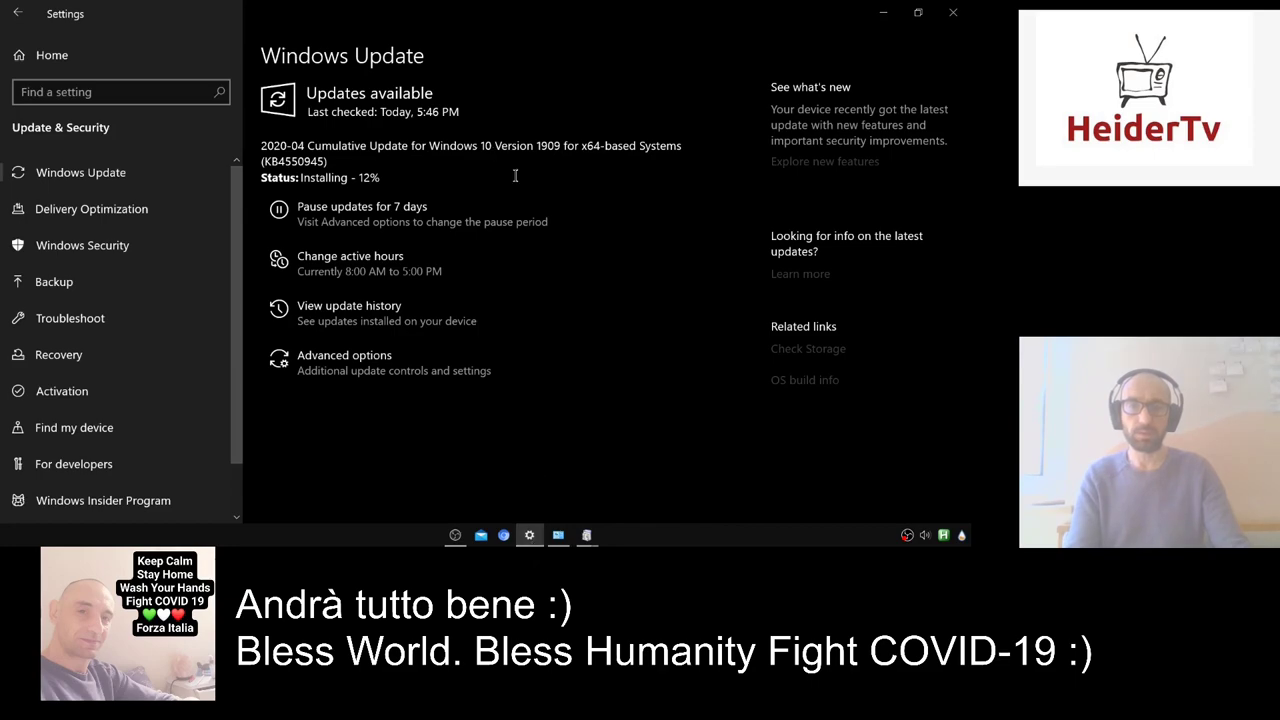
pyautogui.click(883, 12)
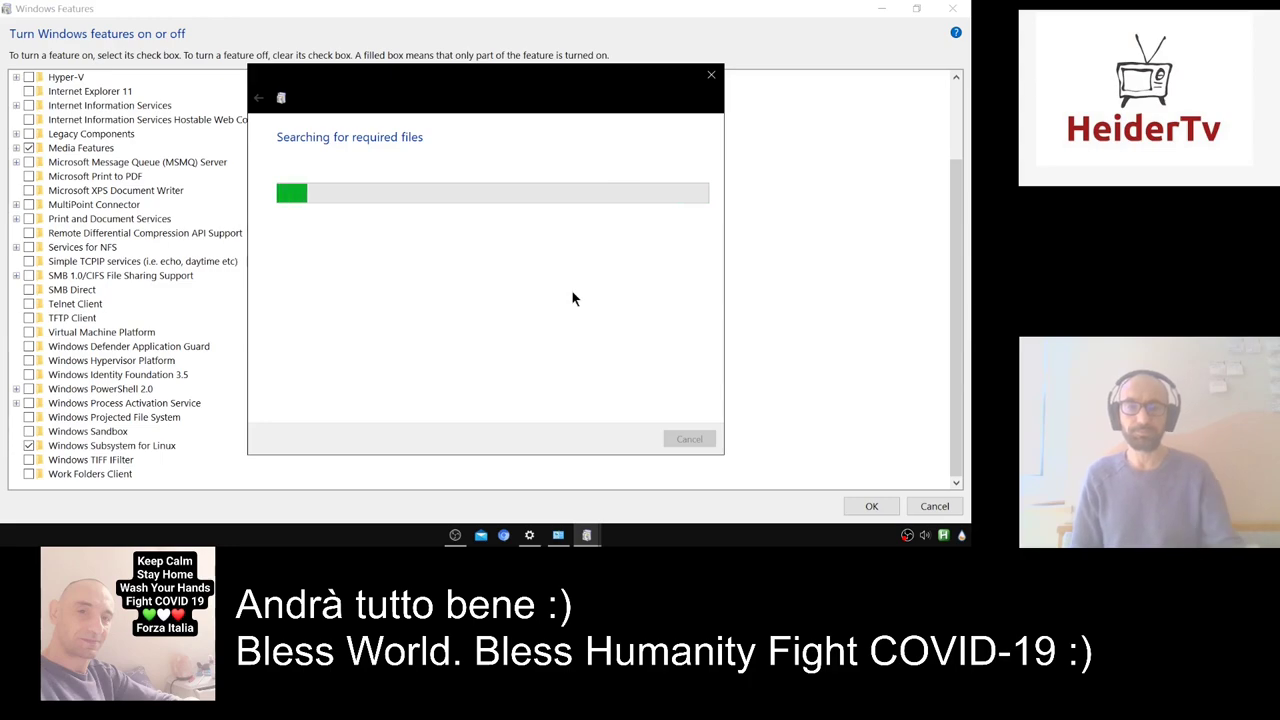
pyautogui.press('super+Tab')
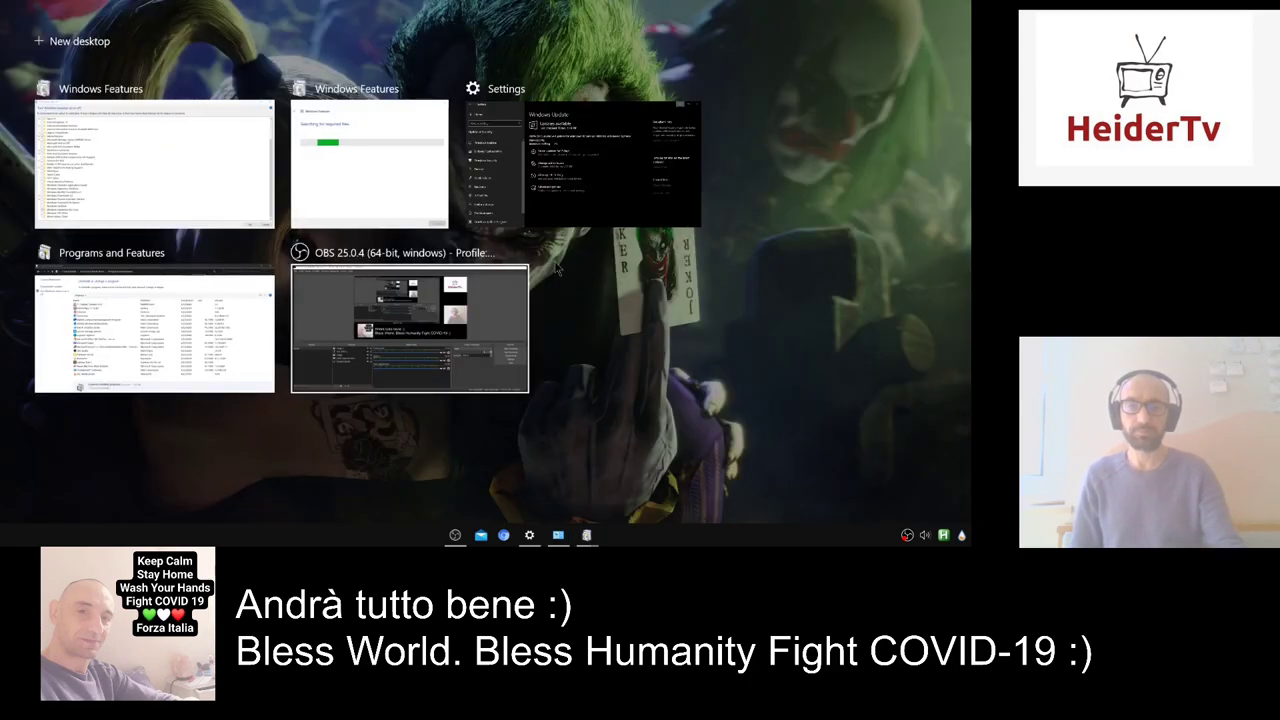
pyautogui.click(604, 171)
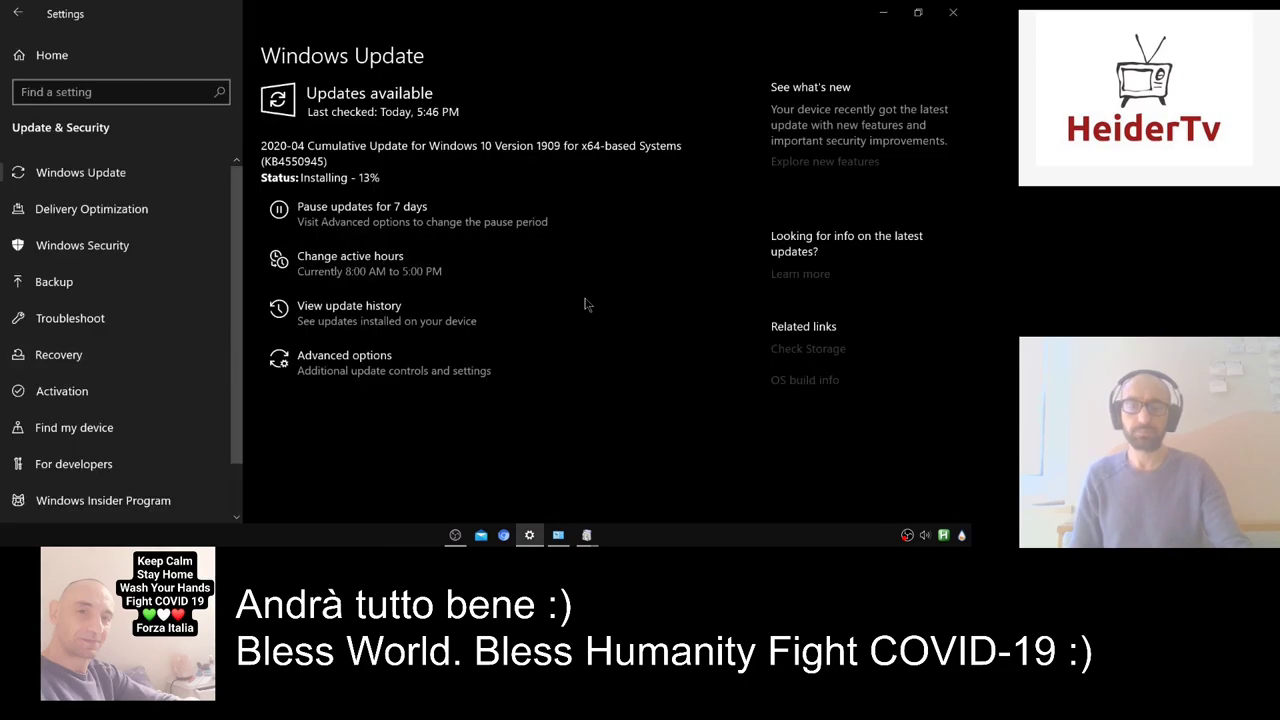
# Close Settings and Programs and Features from Task View, then show the desktop.
pyautogui.press('super+Tab')
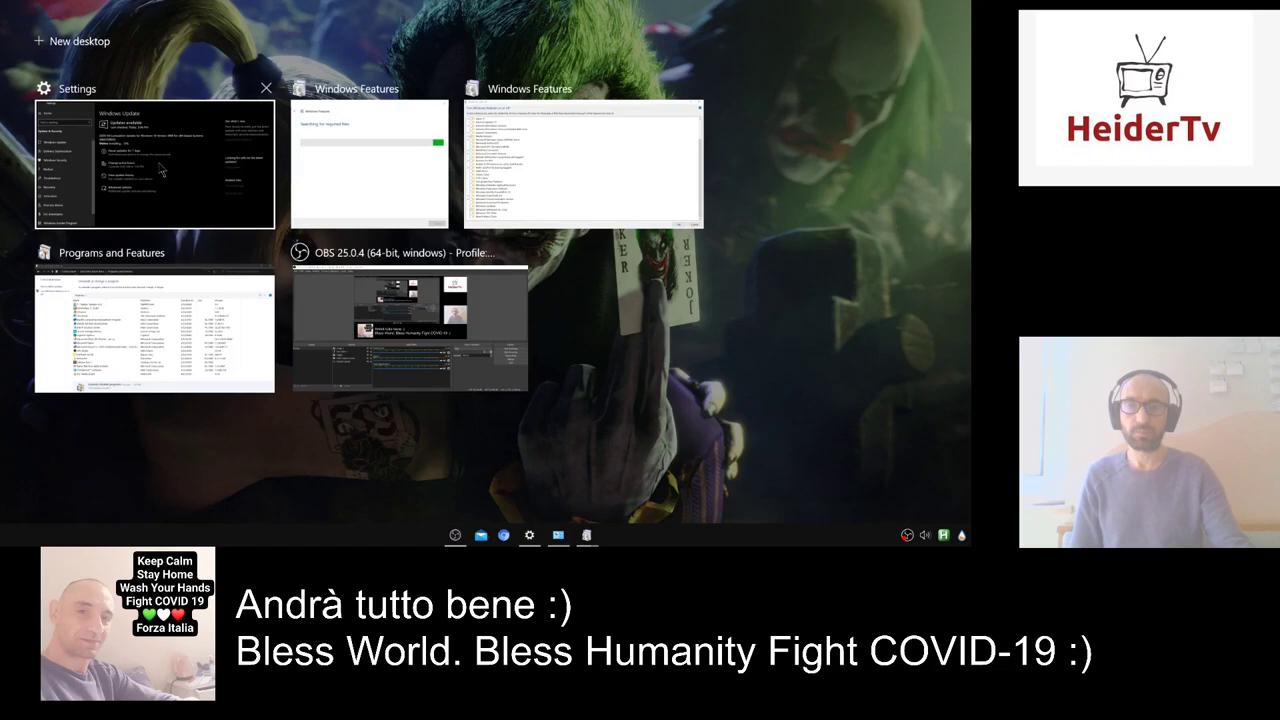
pyautogui.middleClick(160, 170)
pyautogui.middleClick(218, 325)
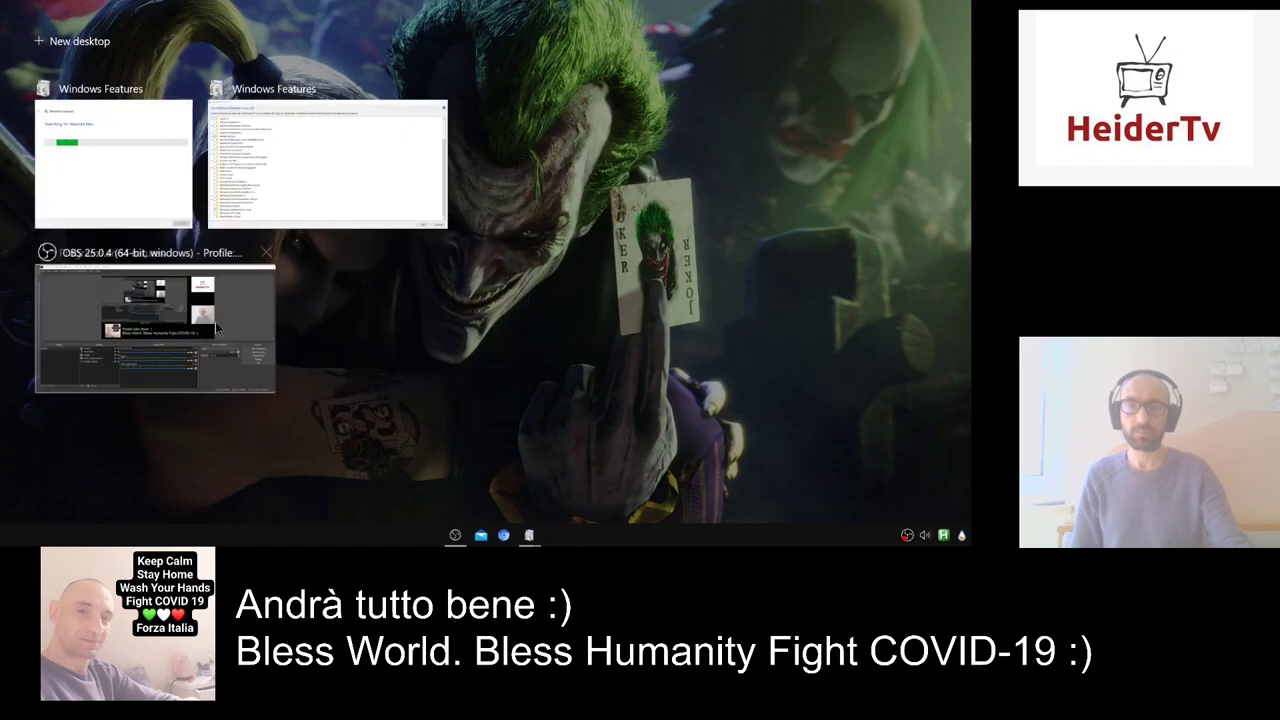
pyautogui.click(355, 144)
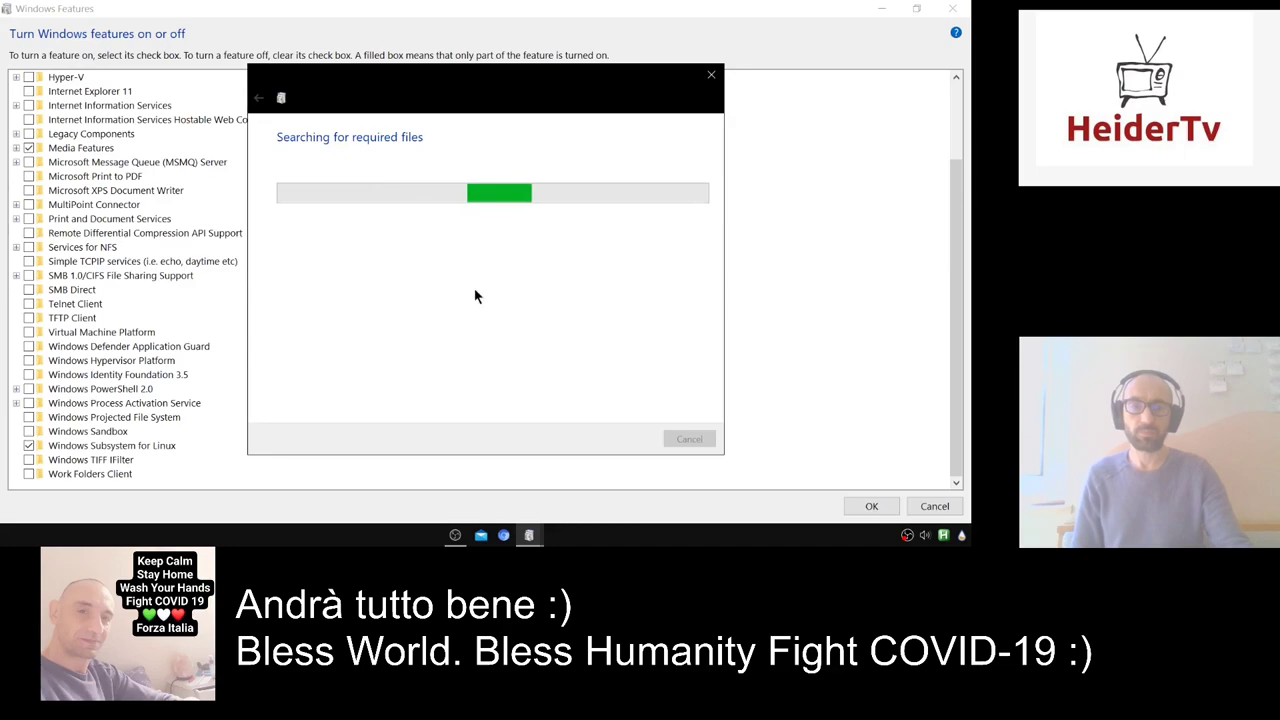
pyautogui.press('super+d')
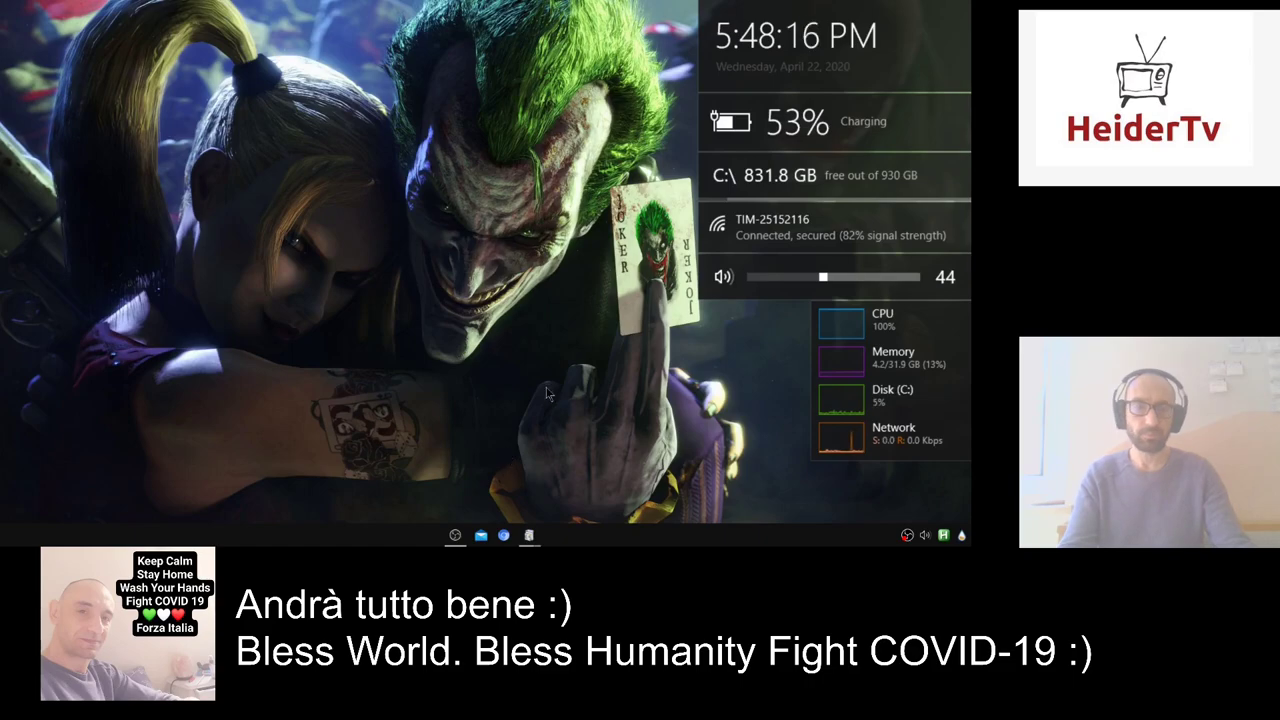
# Bring Windows Features back into view while it searches for the required files.
pyautogui.press('super+d')
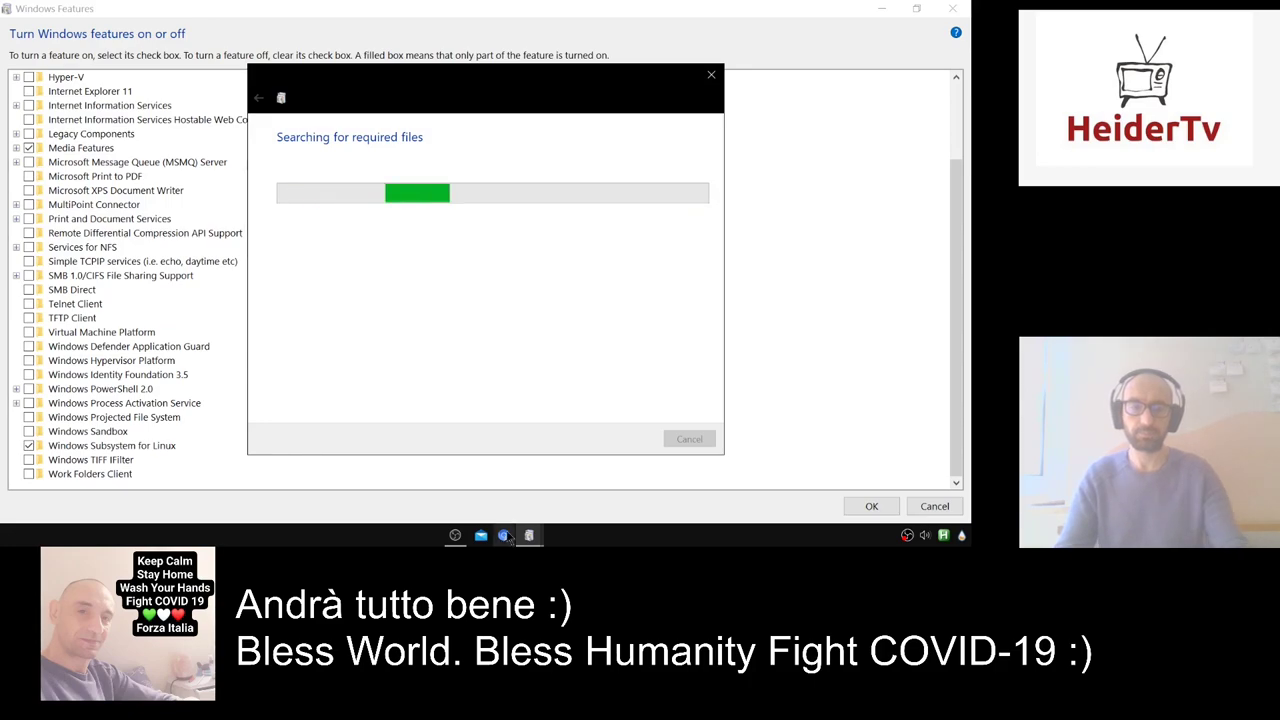
pyautogui.click(461, 536)
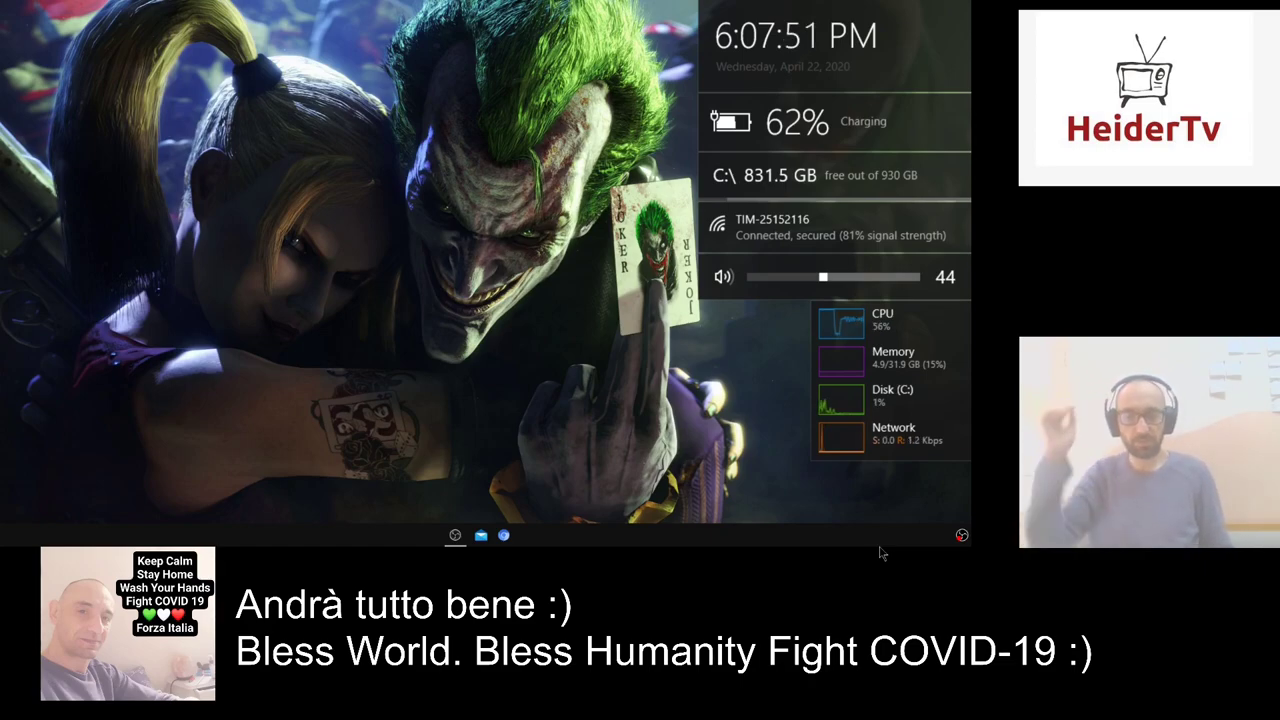
# Launch Microsoft Store from the Start search.
pyautogui.press('super')
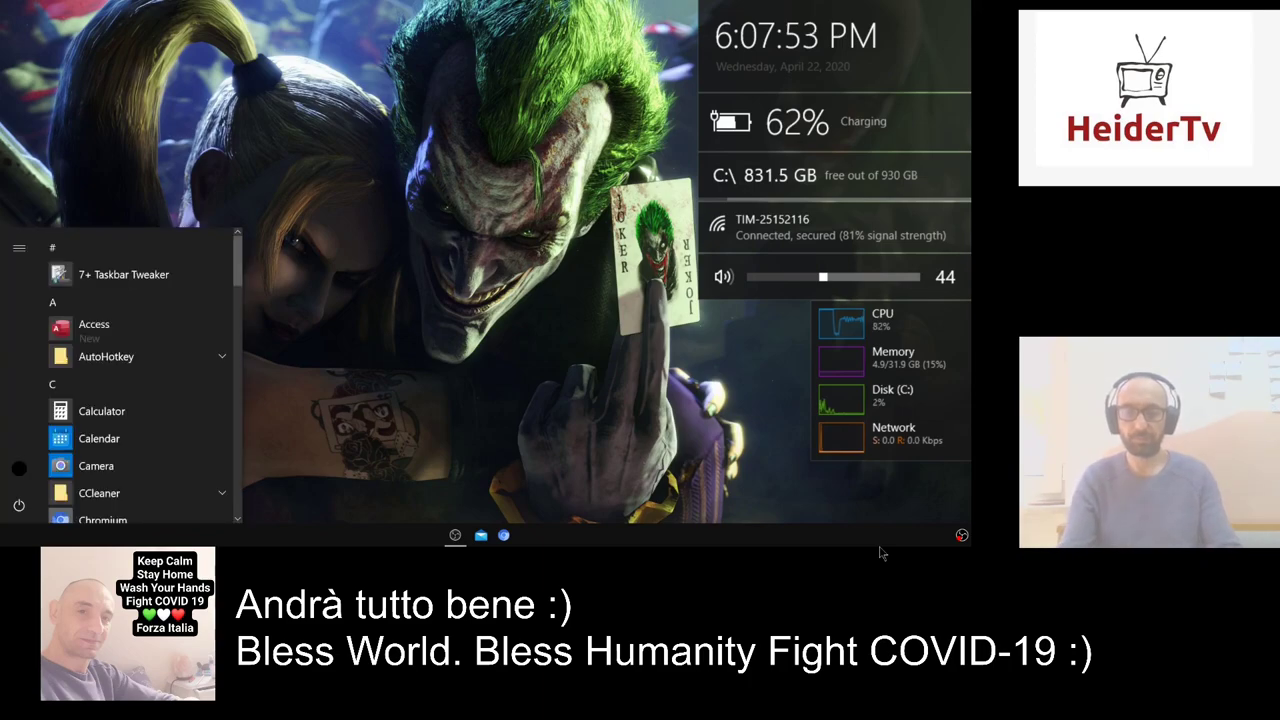
pyautogui.write('store')
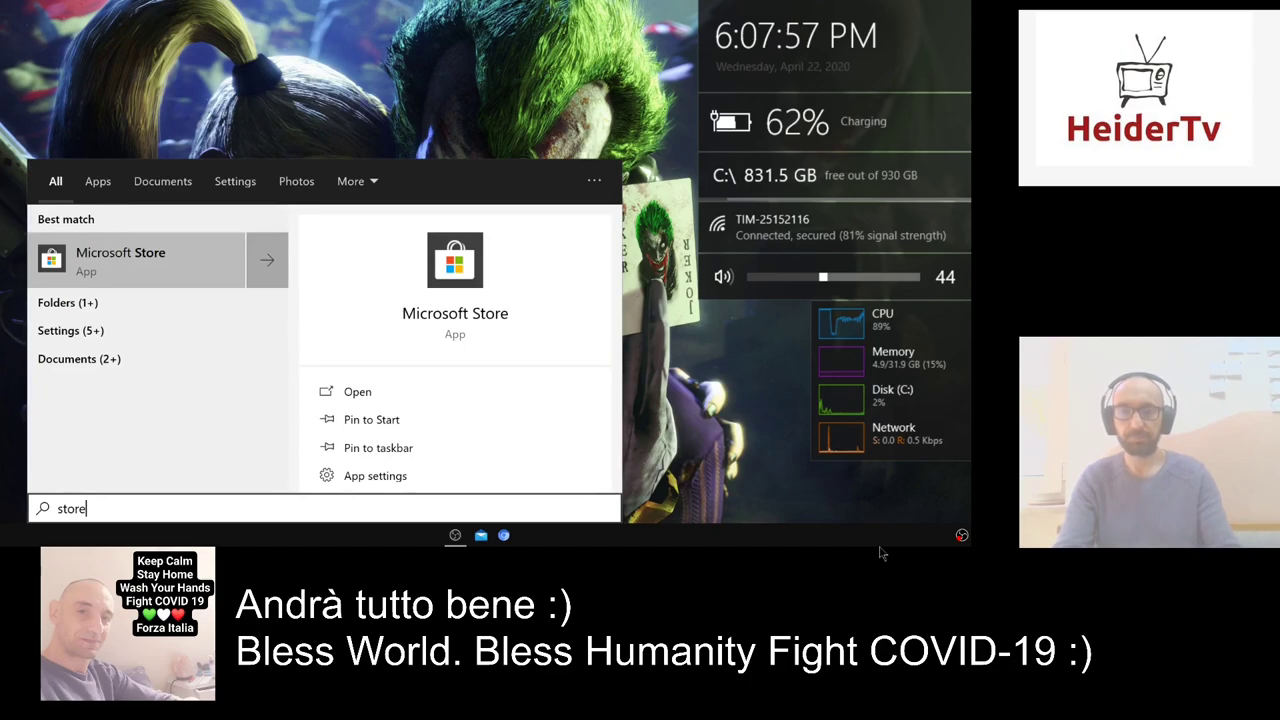
pyautogui.press('Return')
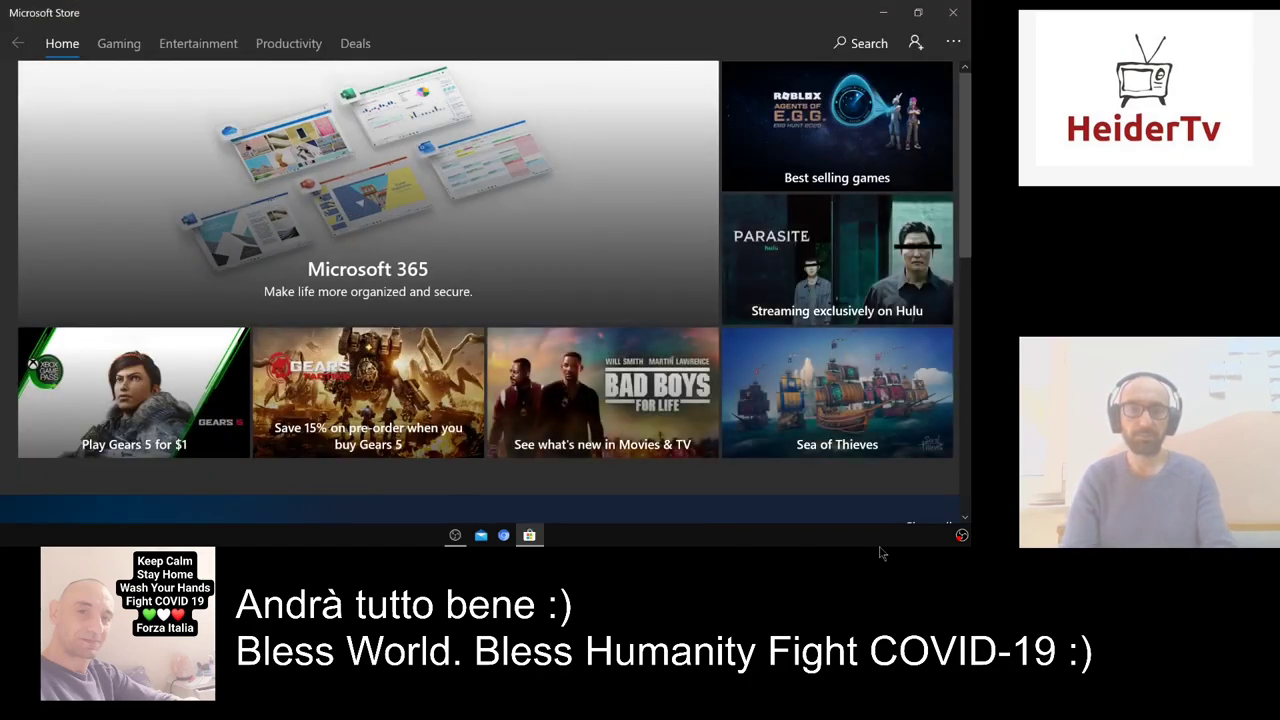
# Search the Store for 'linux' and browse the results.
pyautogui.click(850, 44)
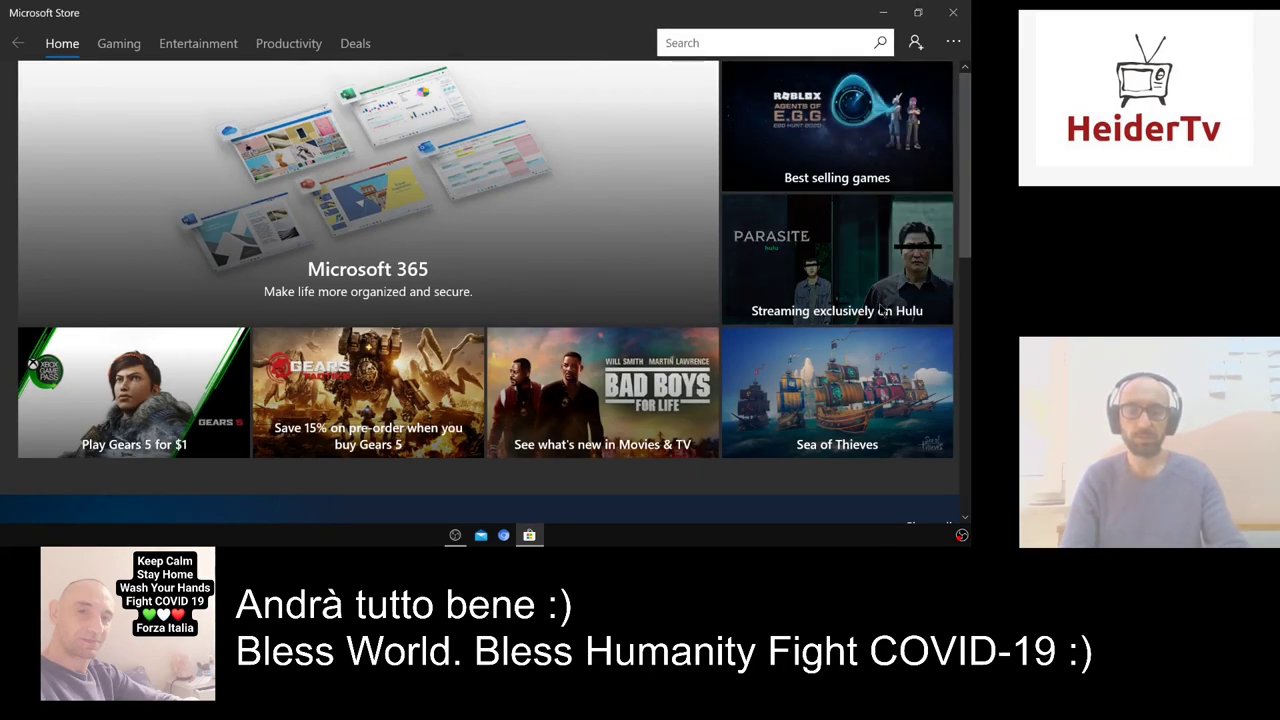
pyautogui.write('linu')
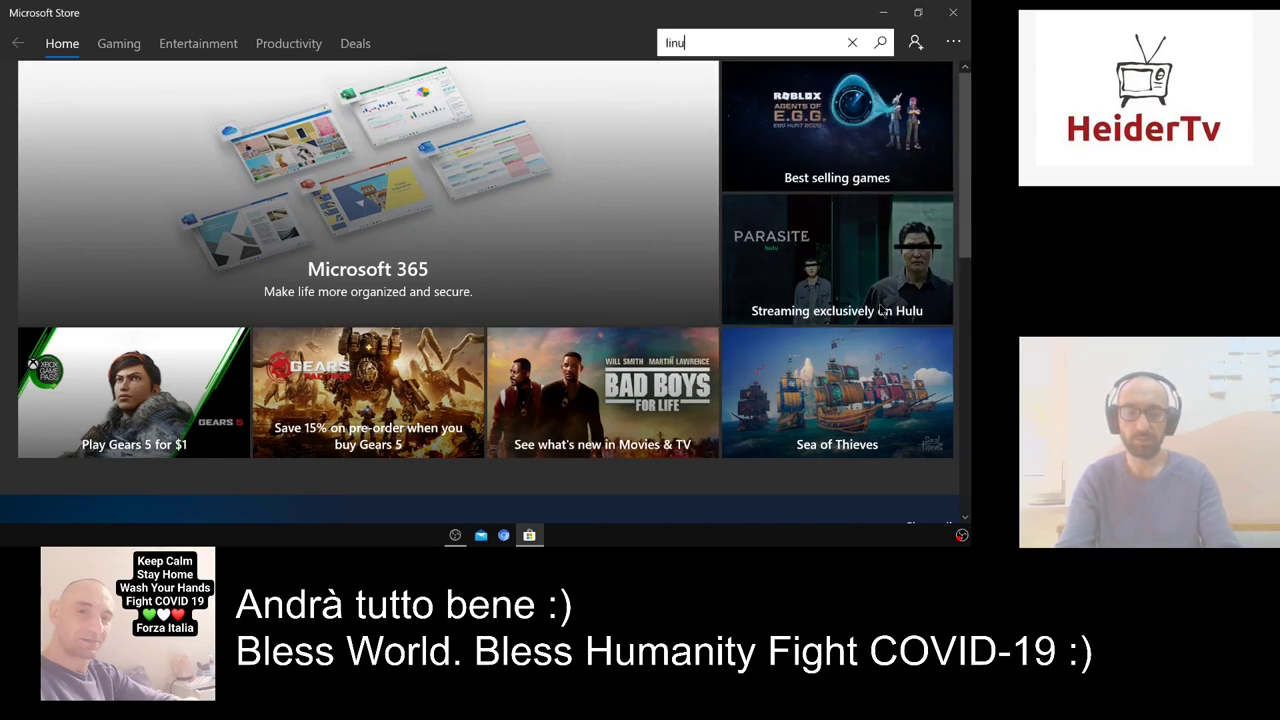
pyautogui.write('x')
pyautogui.press('Return')
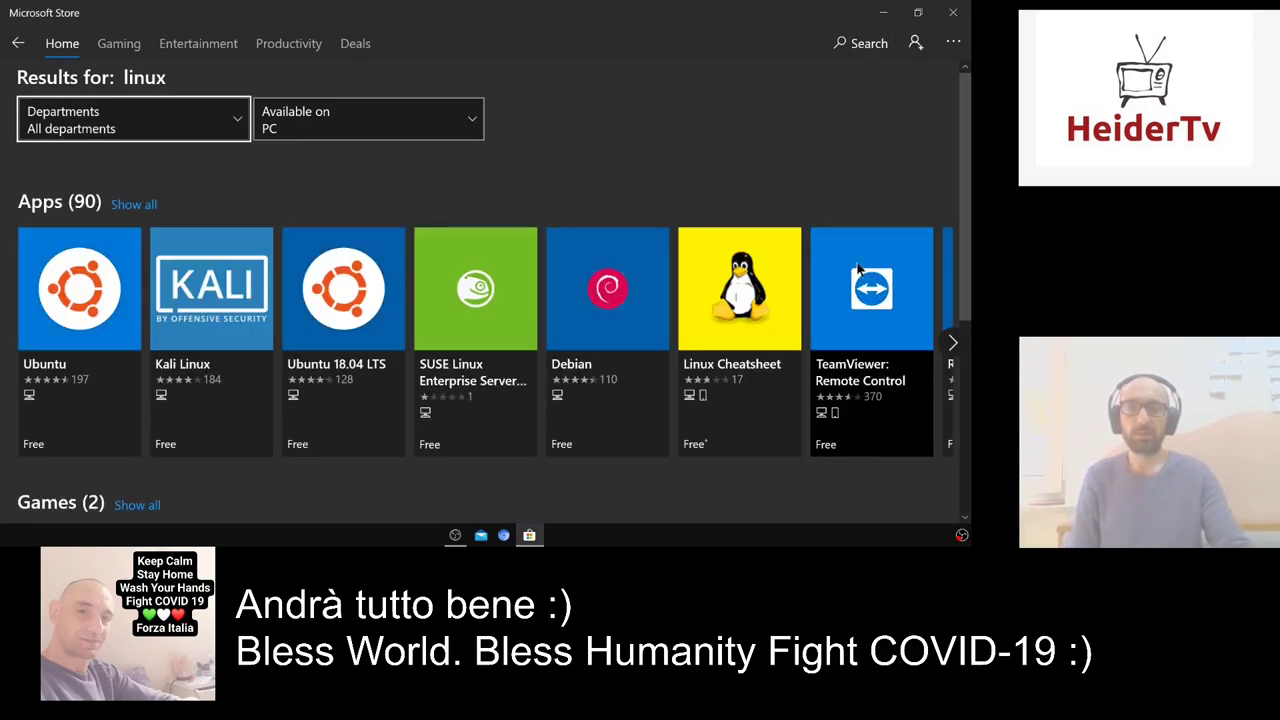
pyautogui.scroll(-3, 449, 259)
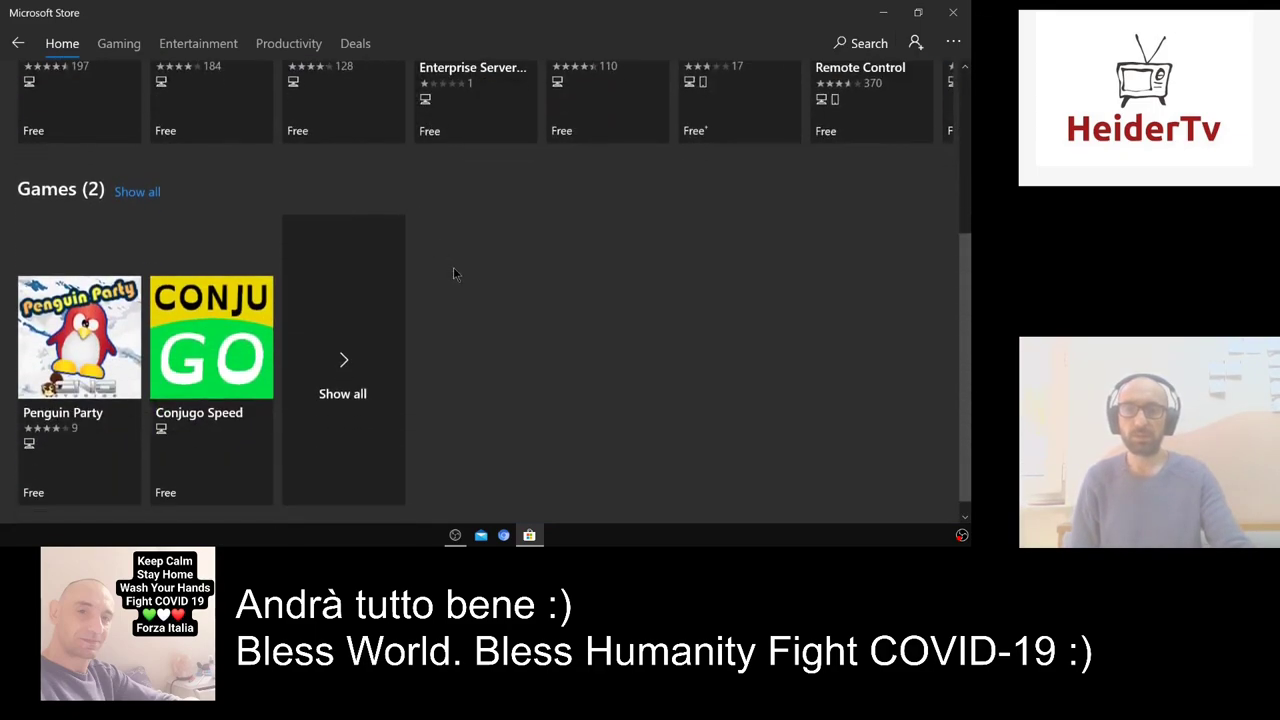
# Open the Ubuntu app page and scroll down to People also like.
pyautogui.scroll(3, 451, 267)
pyautogui.click(90, 262)
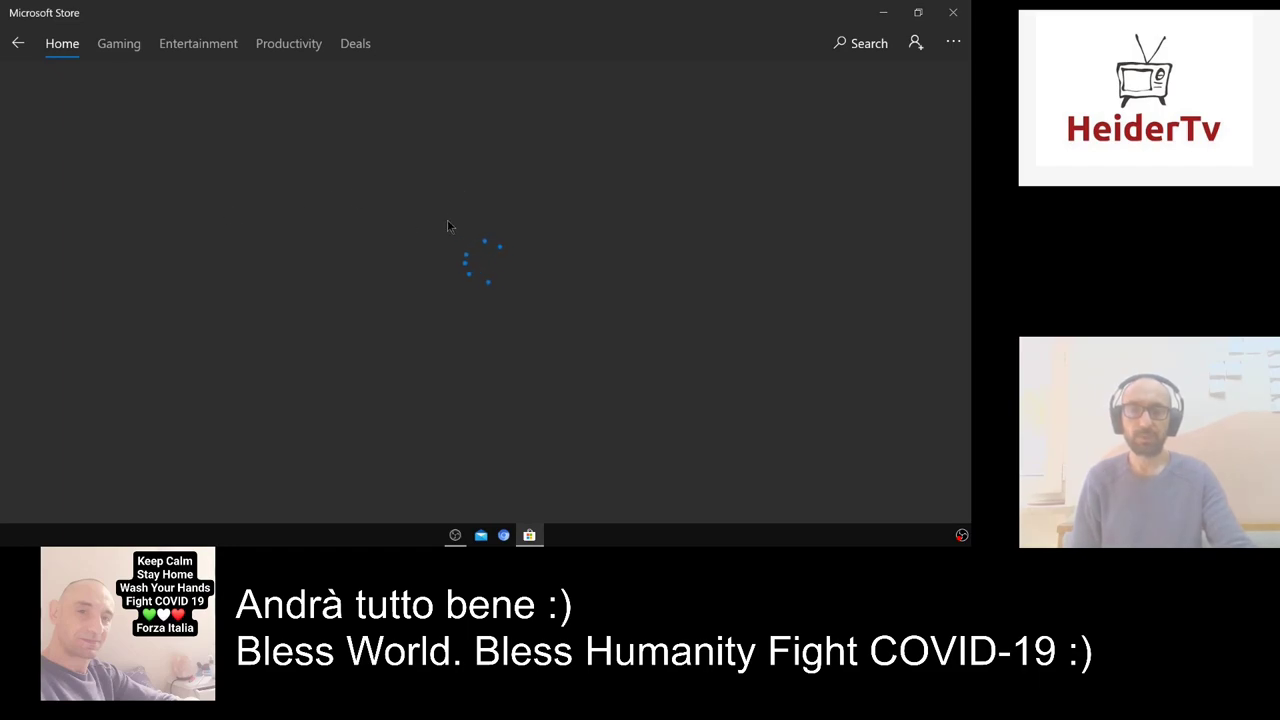
pyautogui.scroll(-2, 440, 340)
pyautogui.scroll(-2, 439, 335)
pyautogui.scroll(3, 439, 335)
pyautogui.scroll(-3, 439, 335)
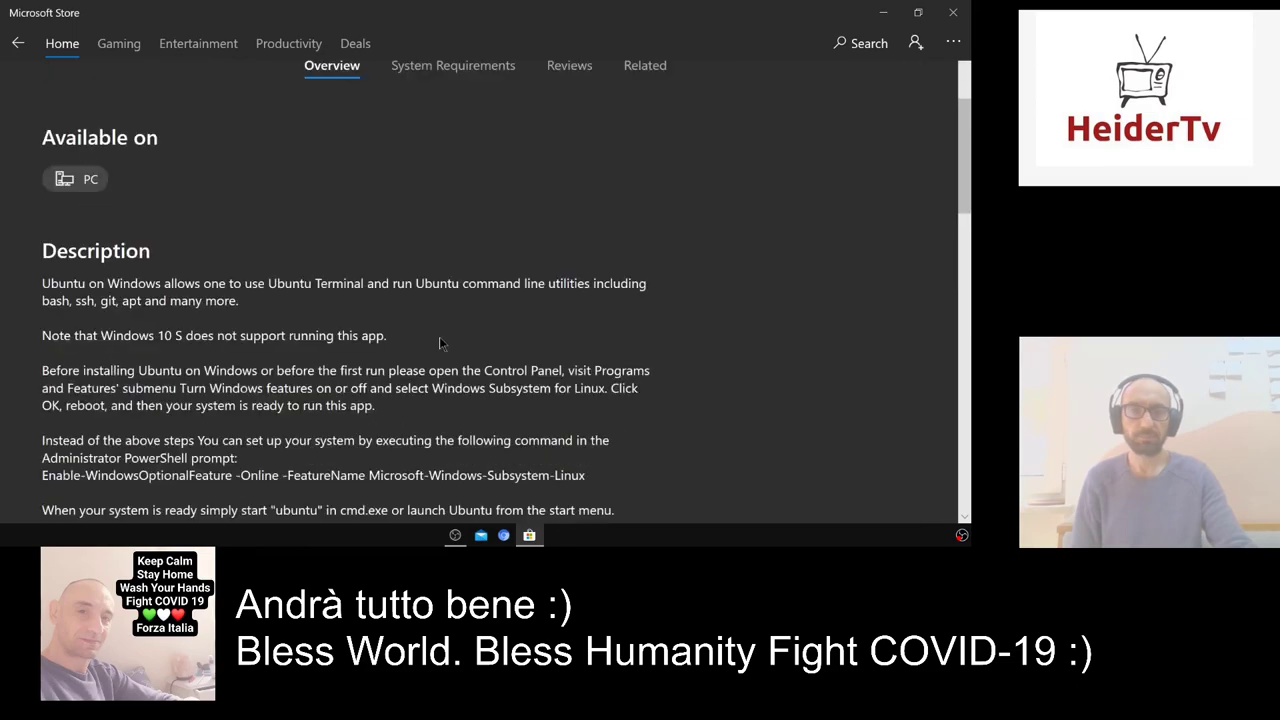
pyautogui.scroll(-10, 439, 343)
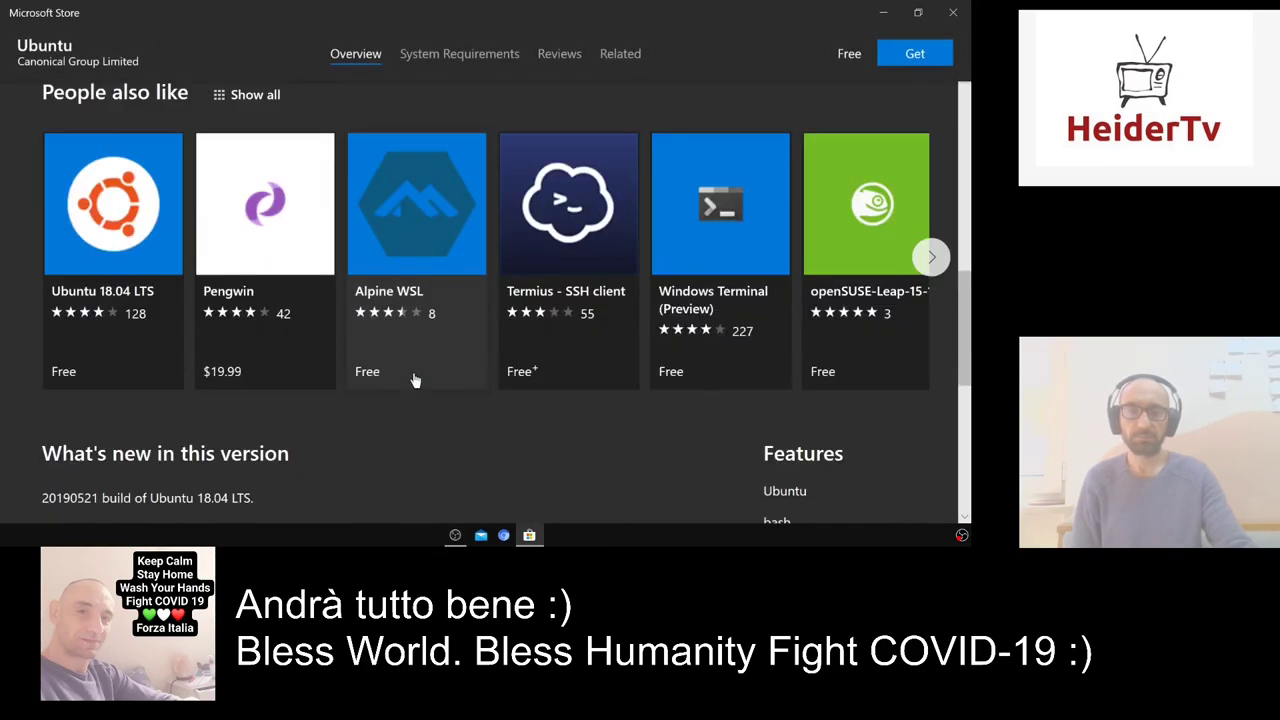
# Show all People also like apps and scroll through the full list.
pyautogui.click(932, 258)
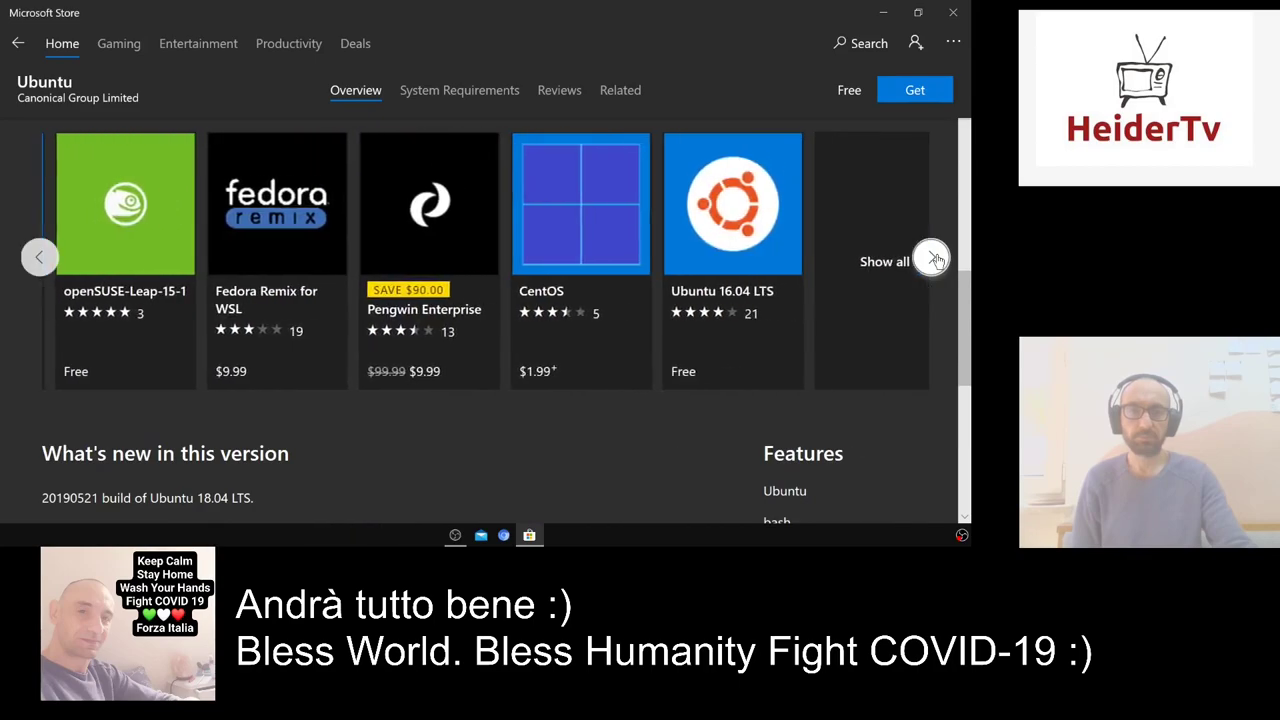
pyautogui.click(877, 264)
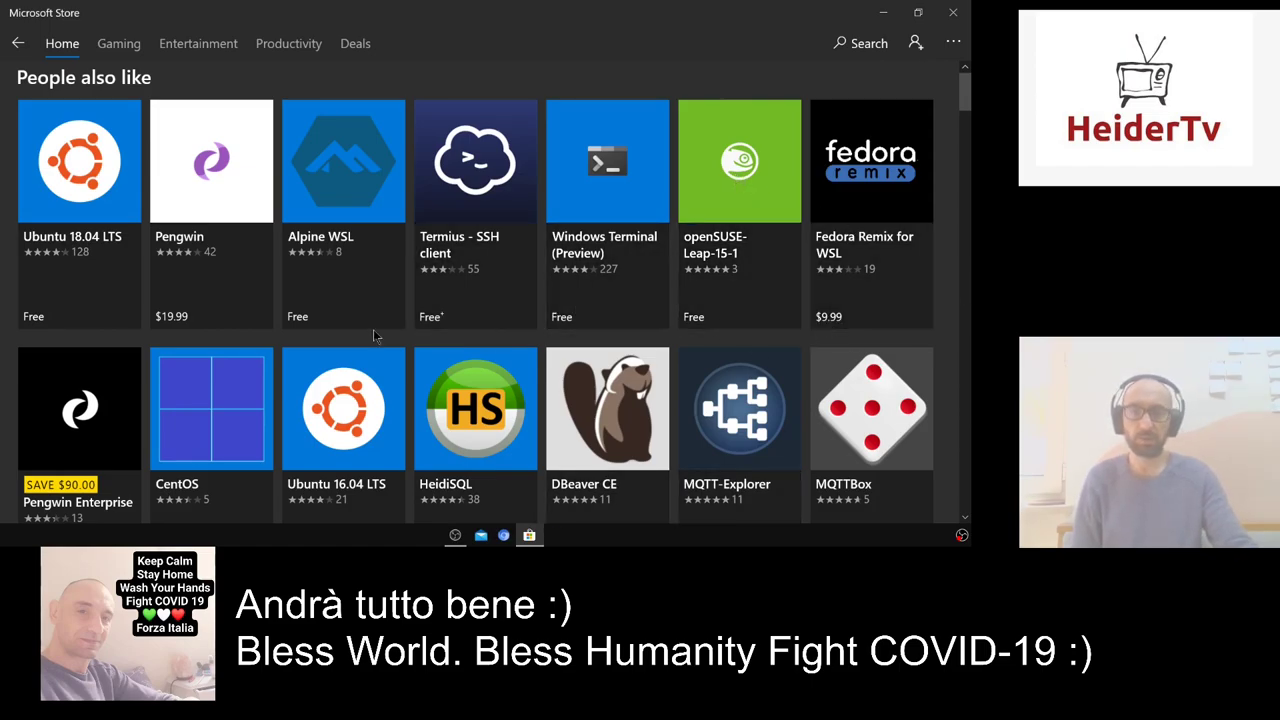
pyautogui.scroll(-3, 375, 335)
pyautogui.scroll(3, 374, 332)
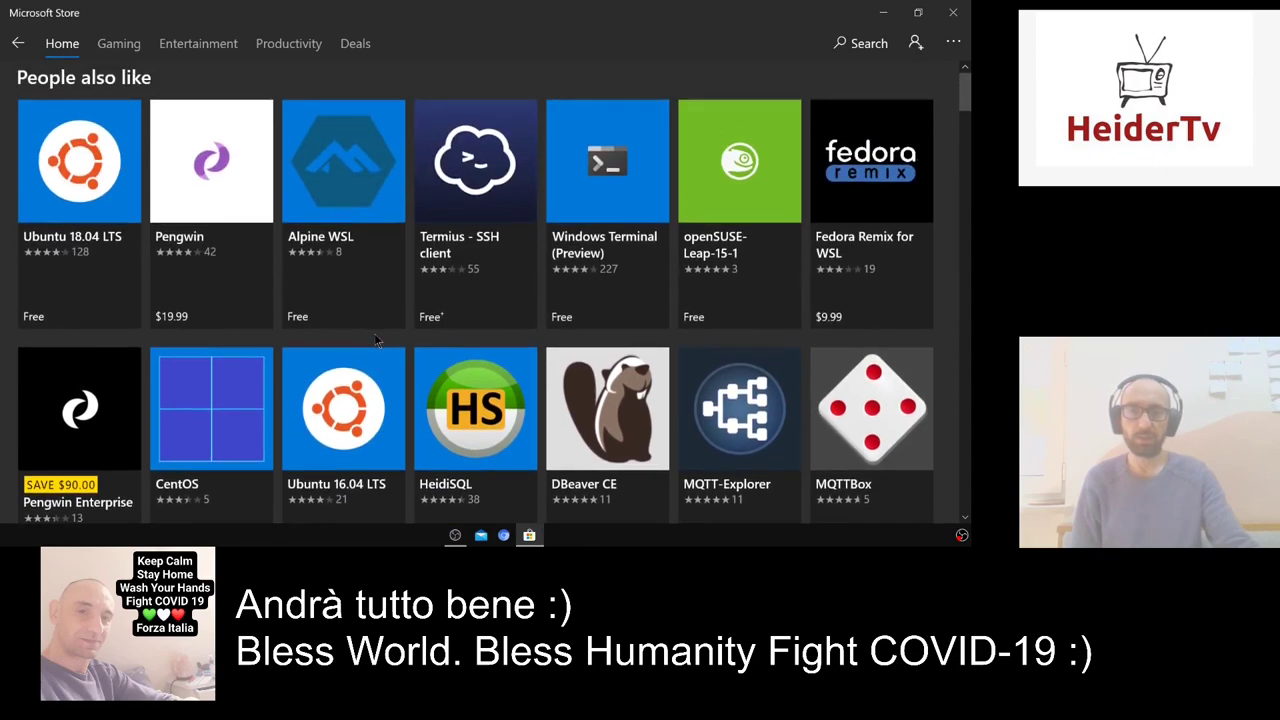
pyautogui.scroll(-3, 374, 332)
pyautogui.scroll(-6, 375, 338)
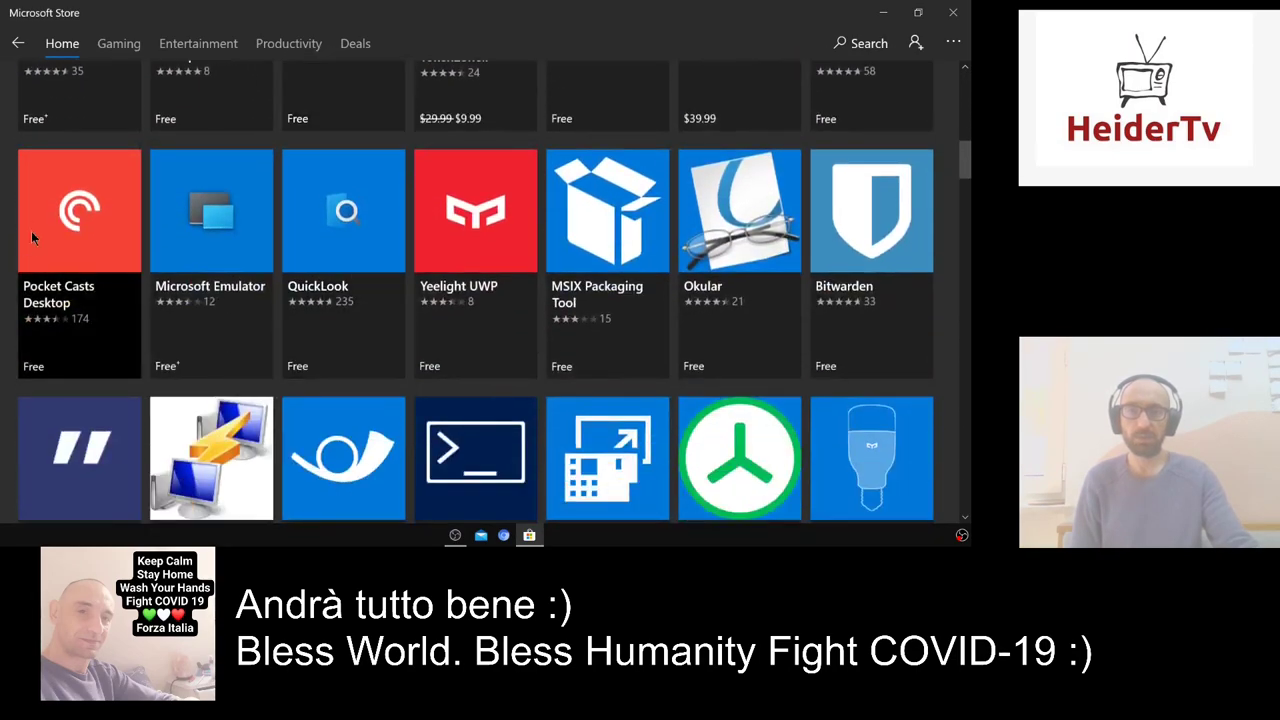
pyautogui.scroll(-8, 457, 352)
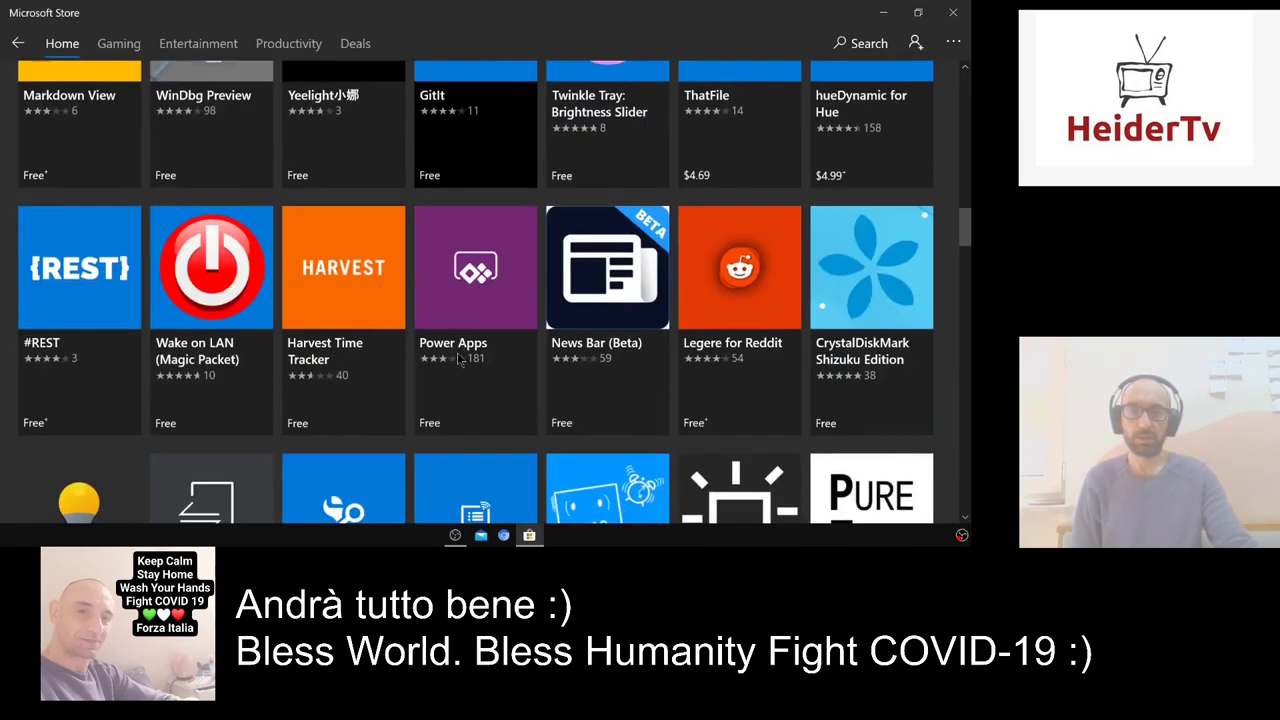
pyautogui.scroll(10, 488, 343)
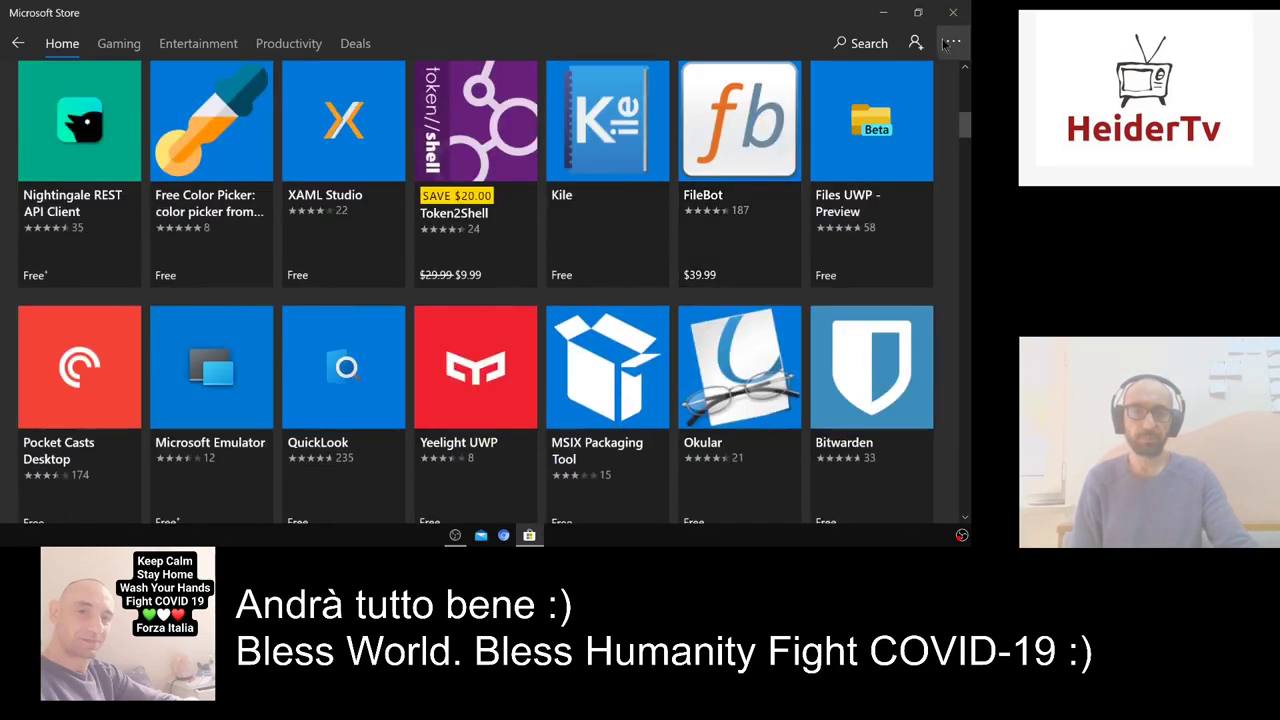
pyautogui.click(860, 43)
pyautogui.write('linux')
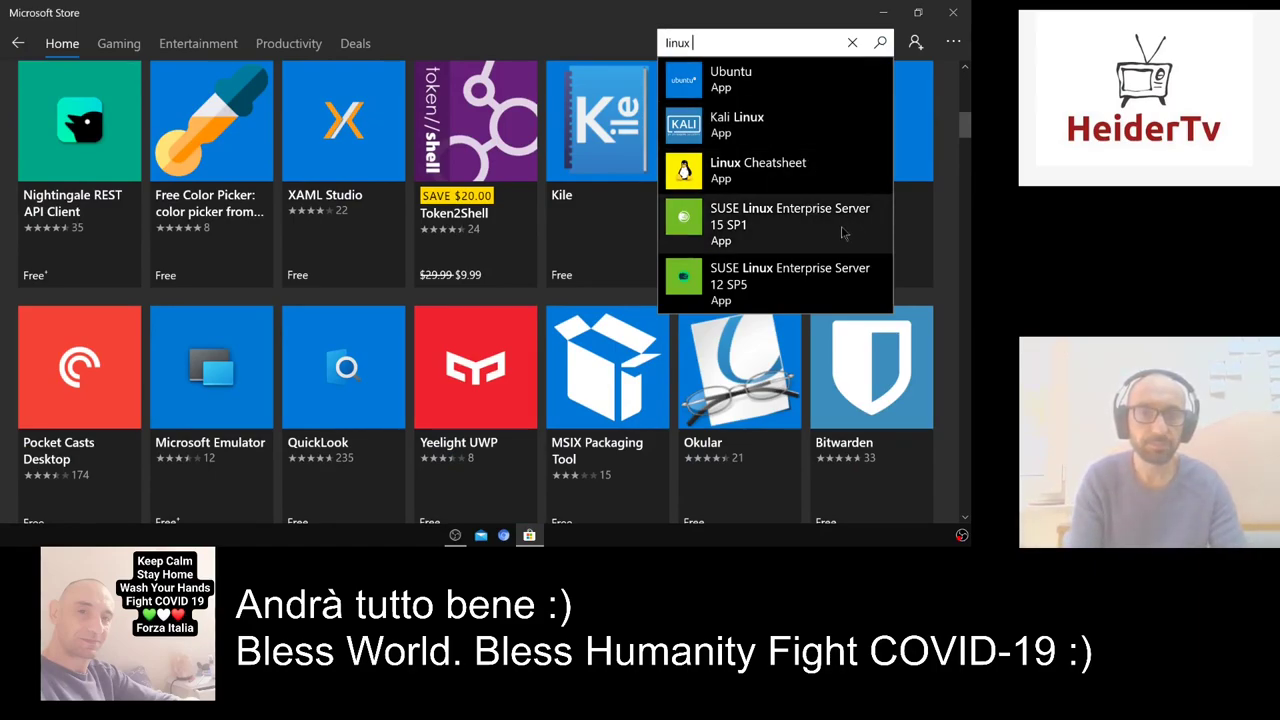
pyautogui.press('Return')
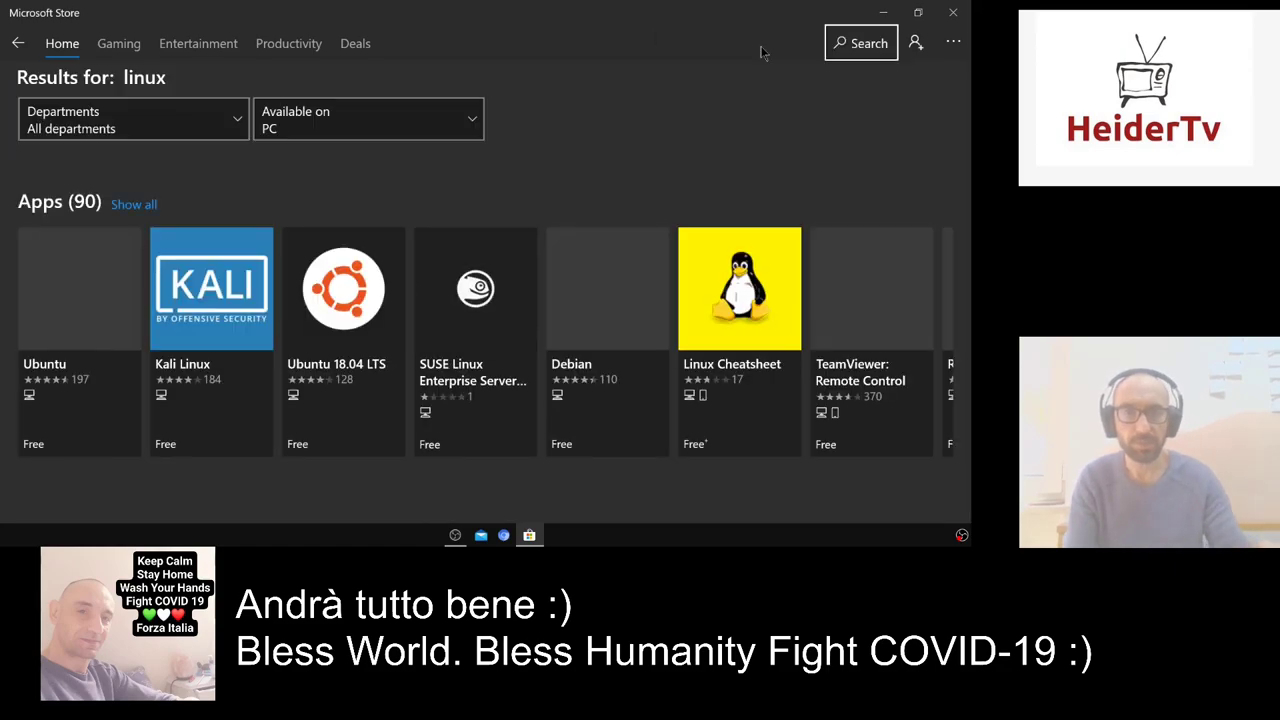
pyautogui.click(848, 43)
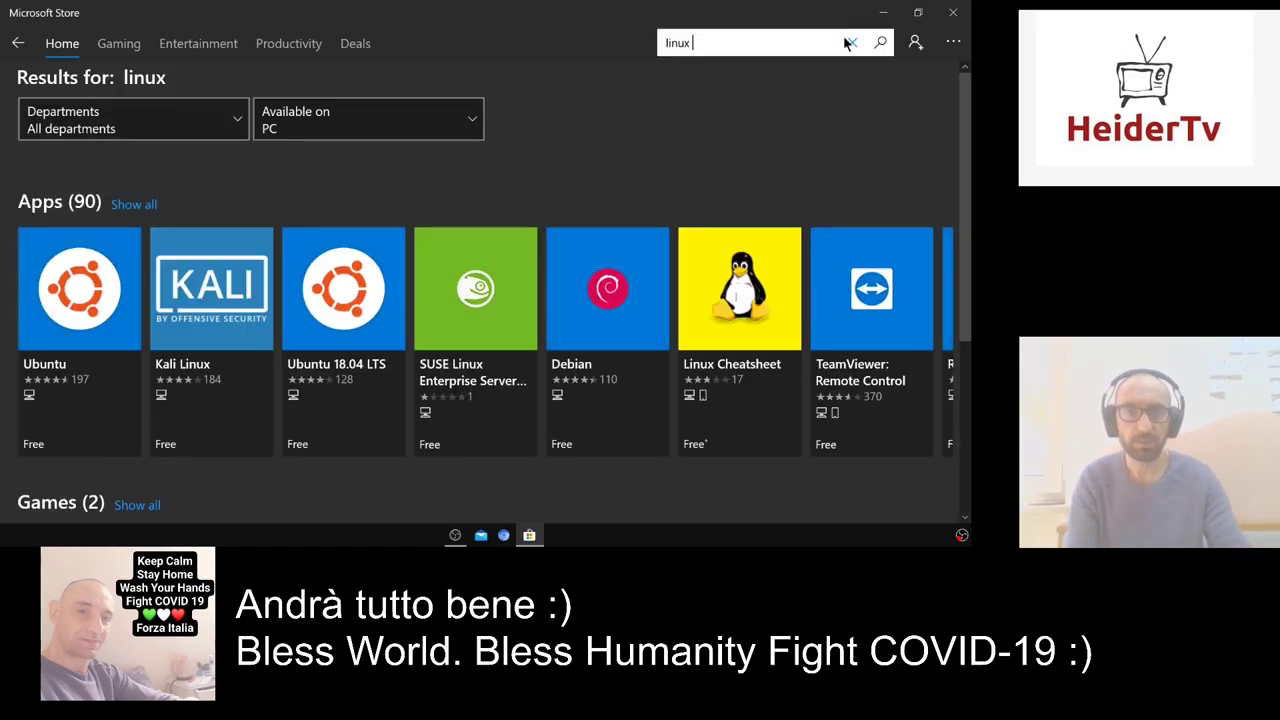
pyautogui.scroll(-2, 637, 205)
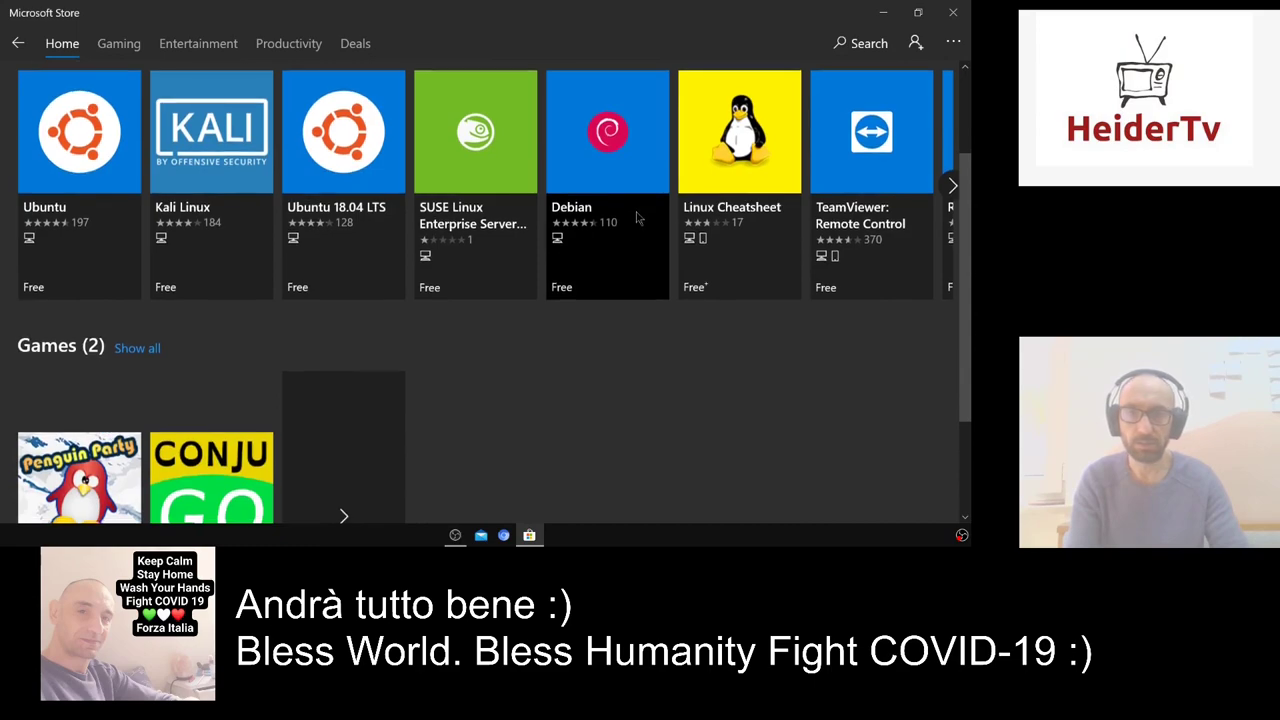
pyautogui.scroll(1, 630, 258)
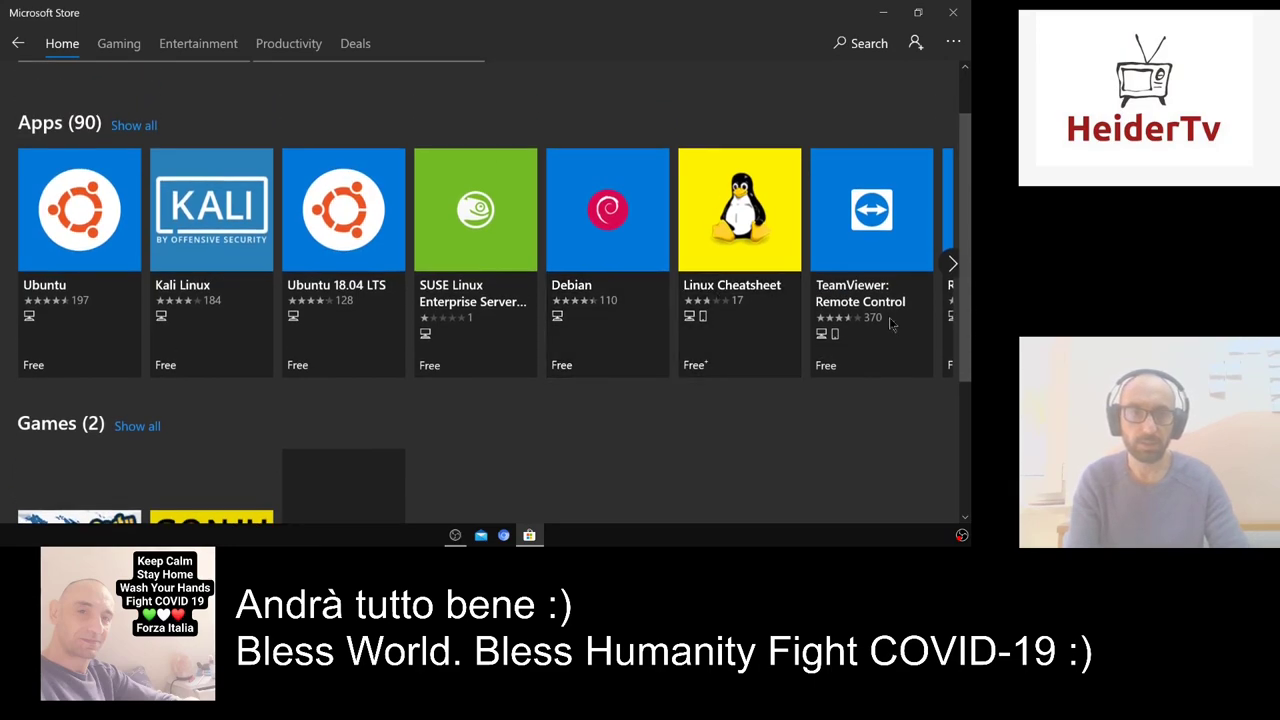
pyautogui.click(952, 264)
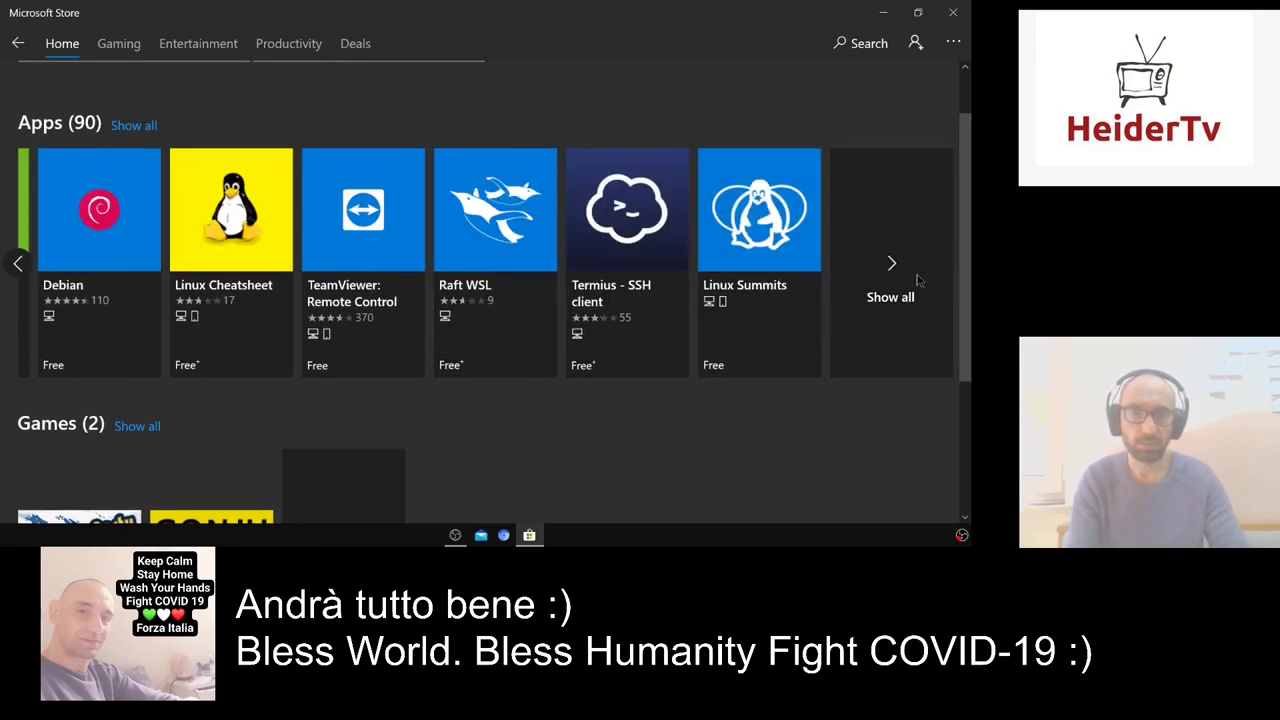
pyautogui.click(18, 263)
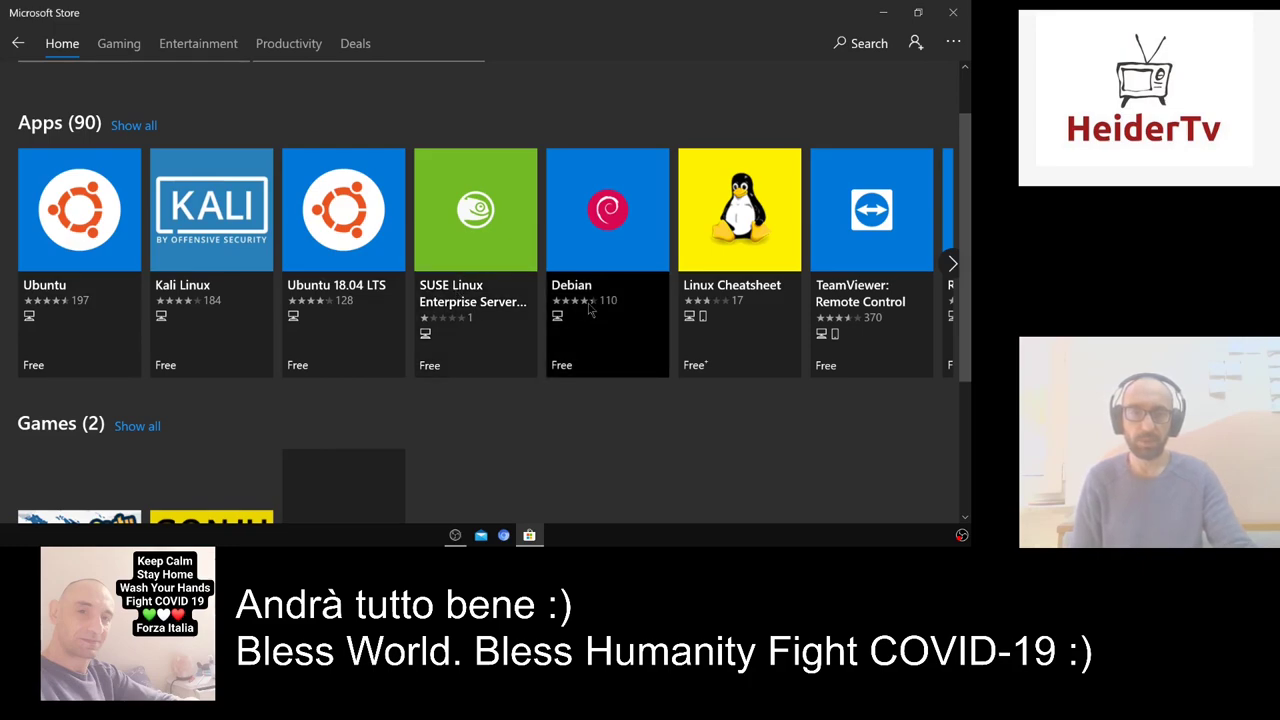
pyautogui.click(952, 264)
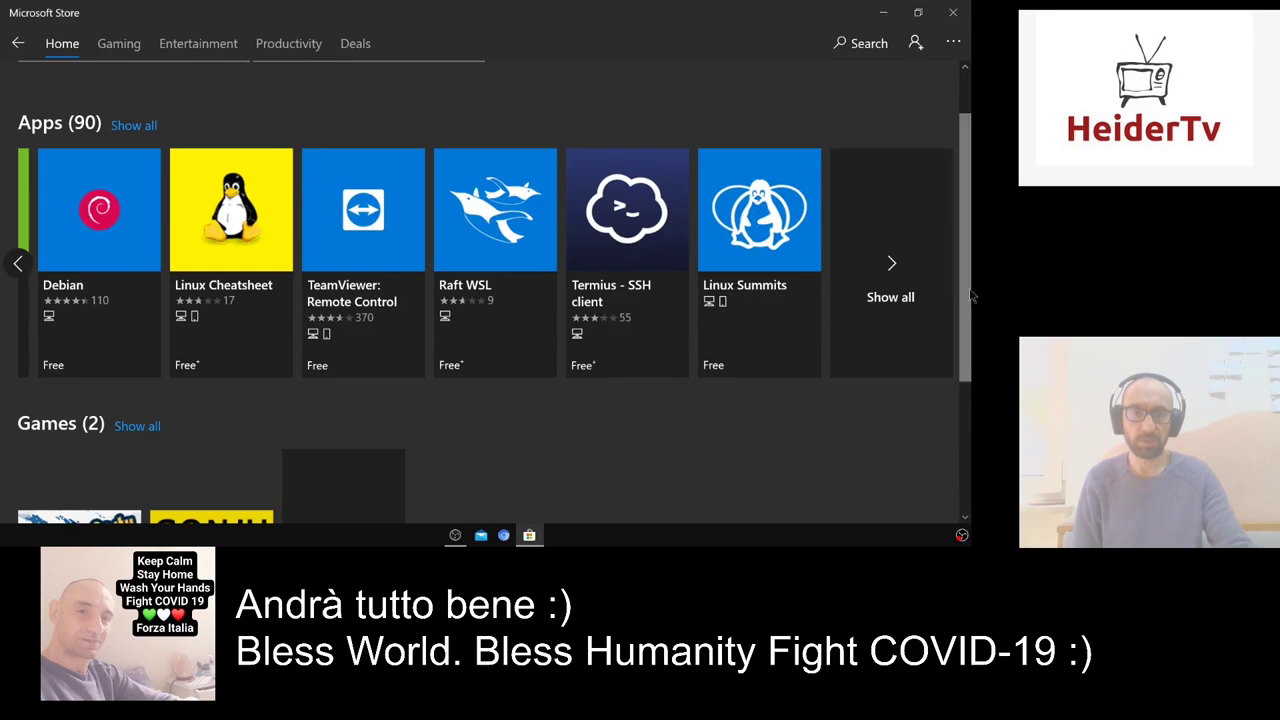
pyautogui.moveTo(964, 270); pyautogui.dragTo(968, 398)
pyautogui.scroll(-1, 965, 398)
pyautogui.scroll(4, 961, 400)
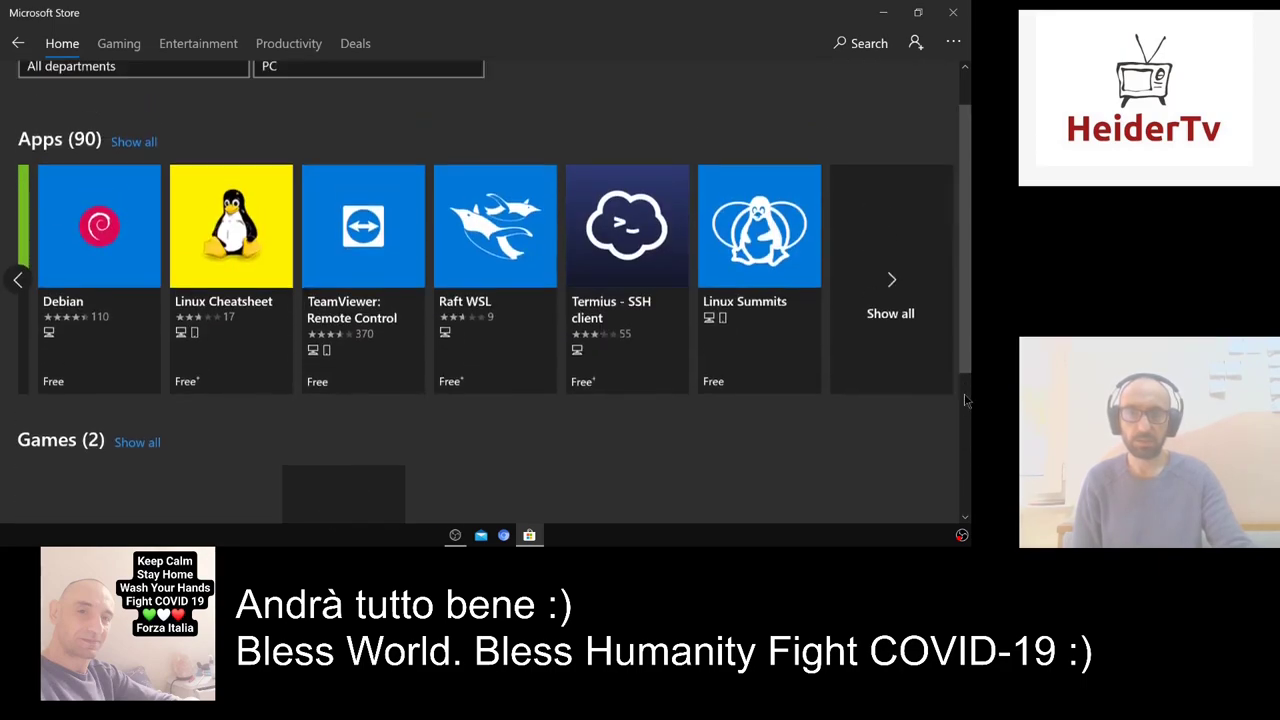
# Show all linux apps and get Kali Linux, declining the sign-in prompt.
pyautogui.click(910, 370)
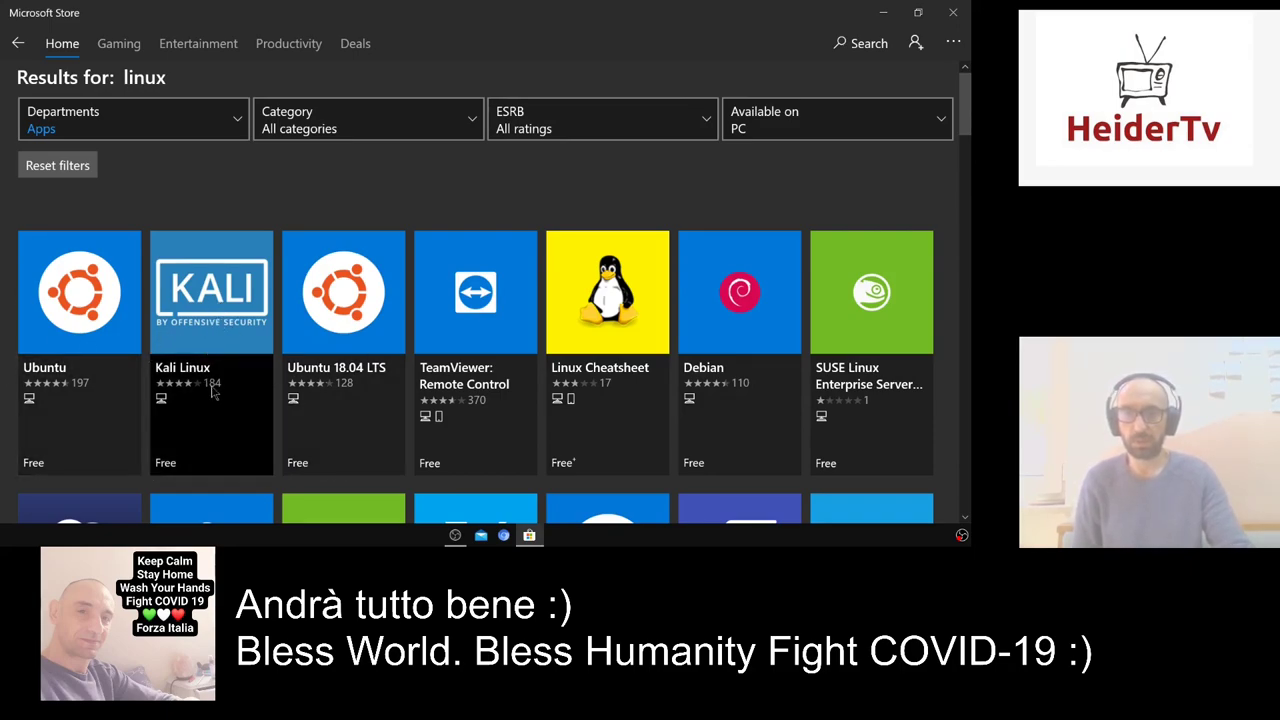
pyautogui.click(210, 338)
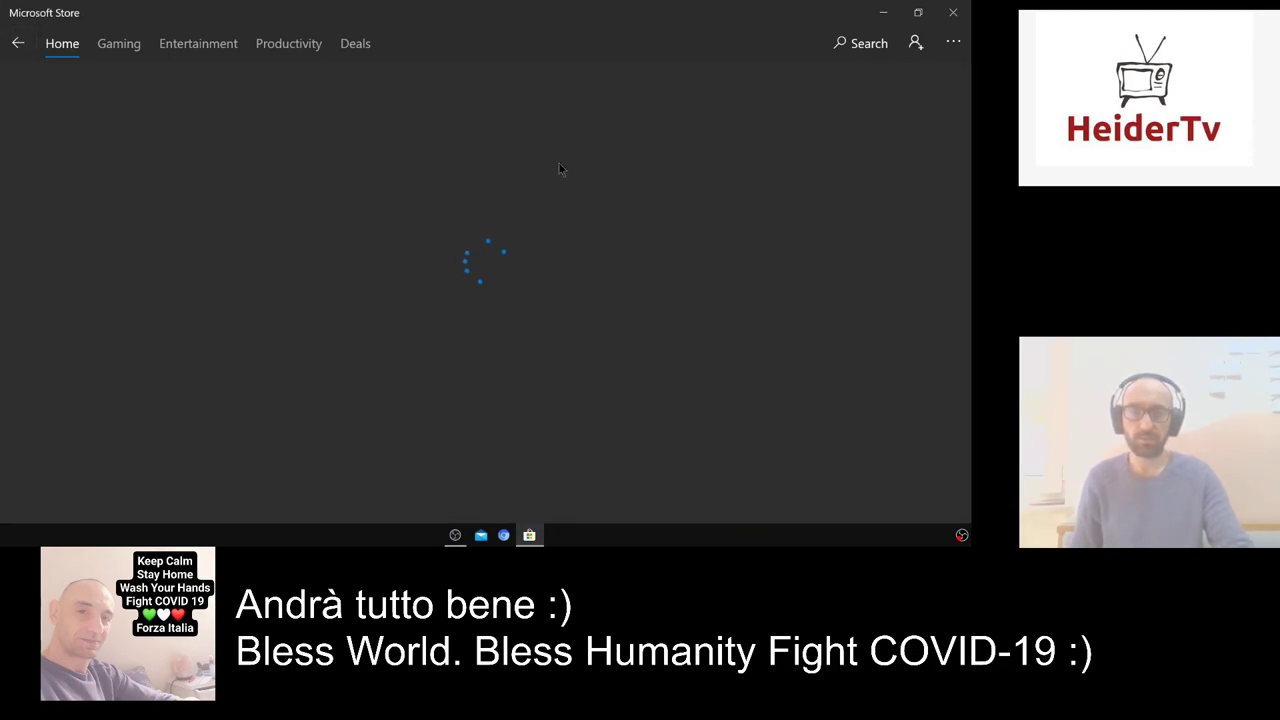
pyautogui.click(816, 180)
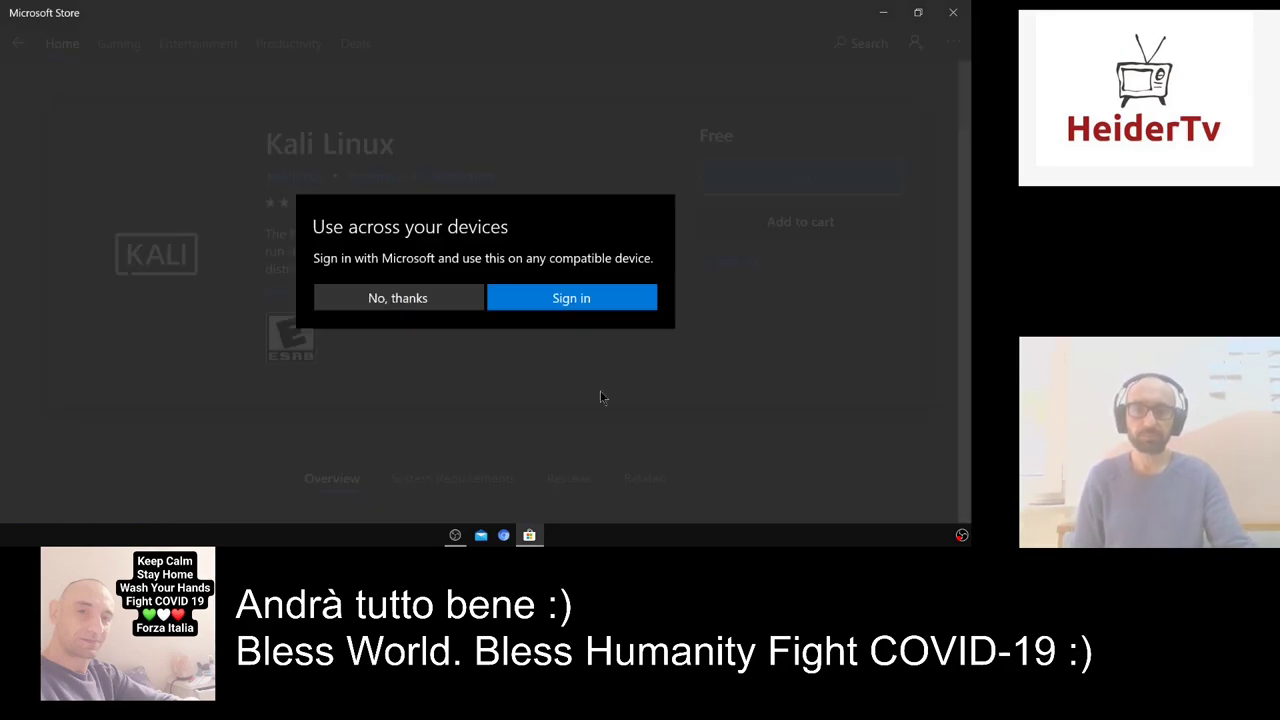
pyautogui.click(397, 298)
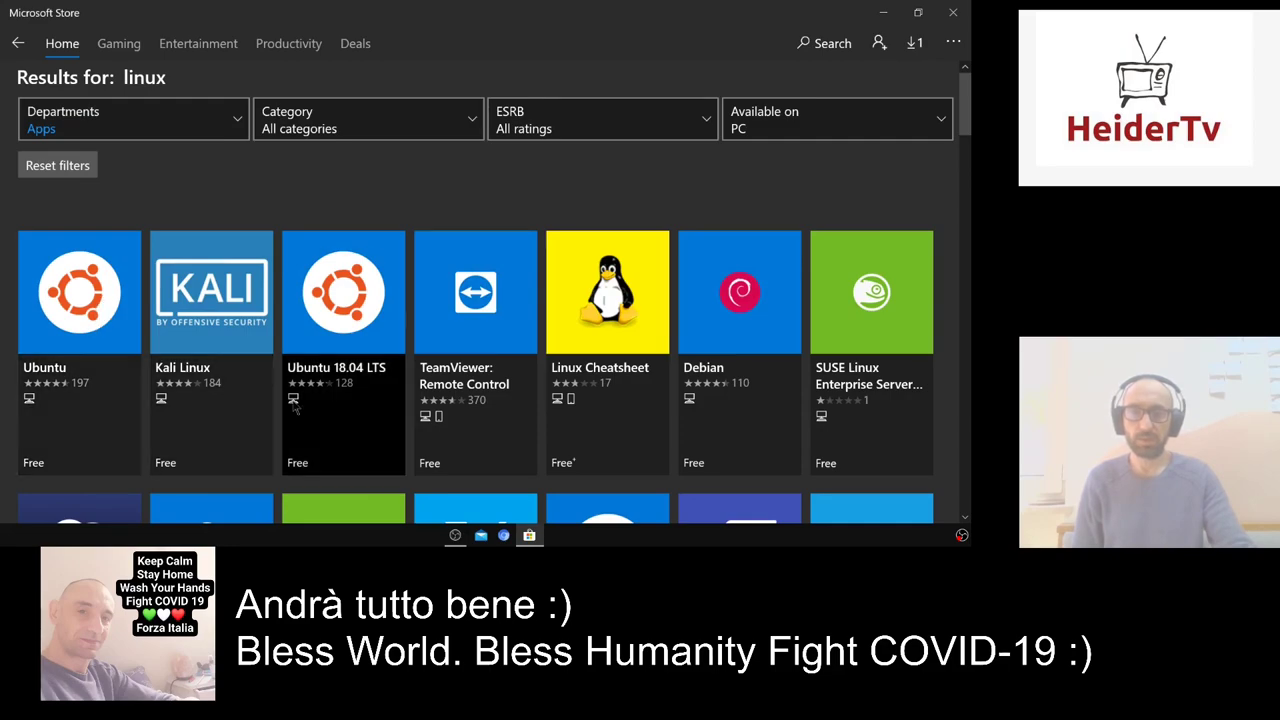
pyautogui.click(55, 292)
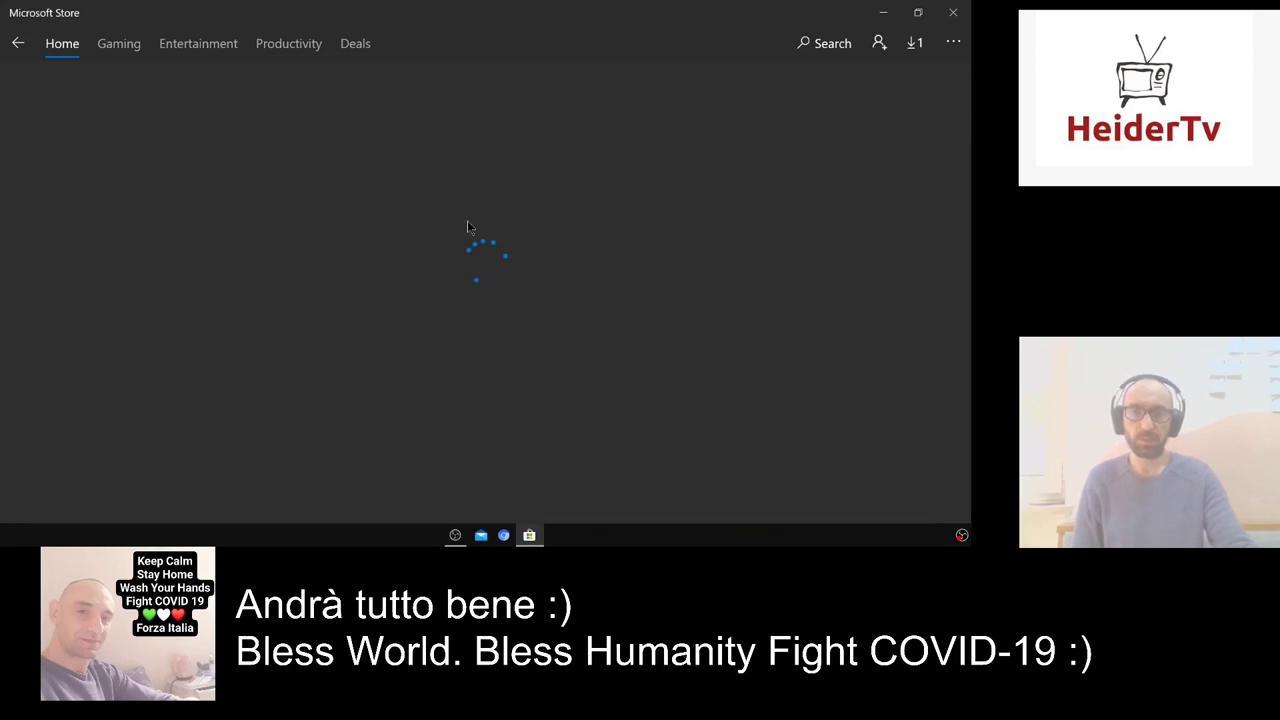
# Get Ubuntu without signing in, then return to the linux search results.
pyautogui.click(18, 45)
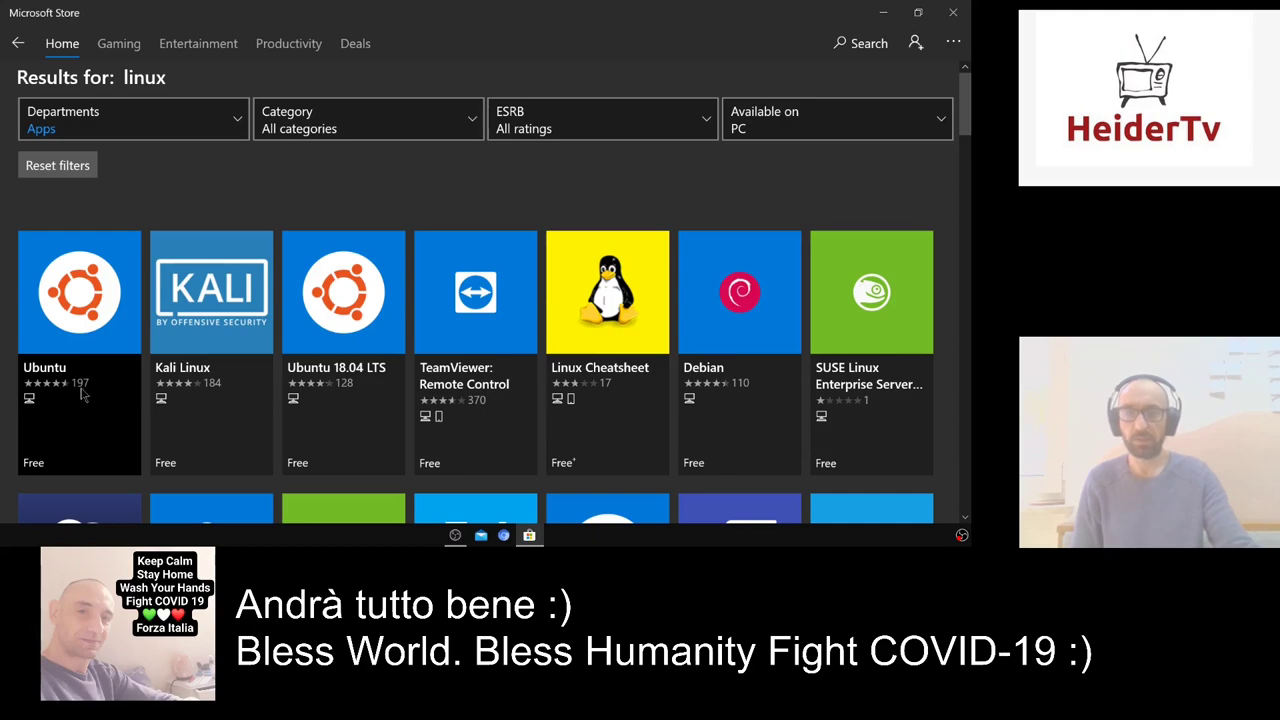
pyautogui.click(77, 318)
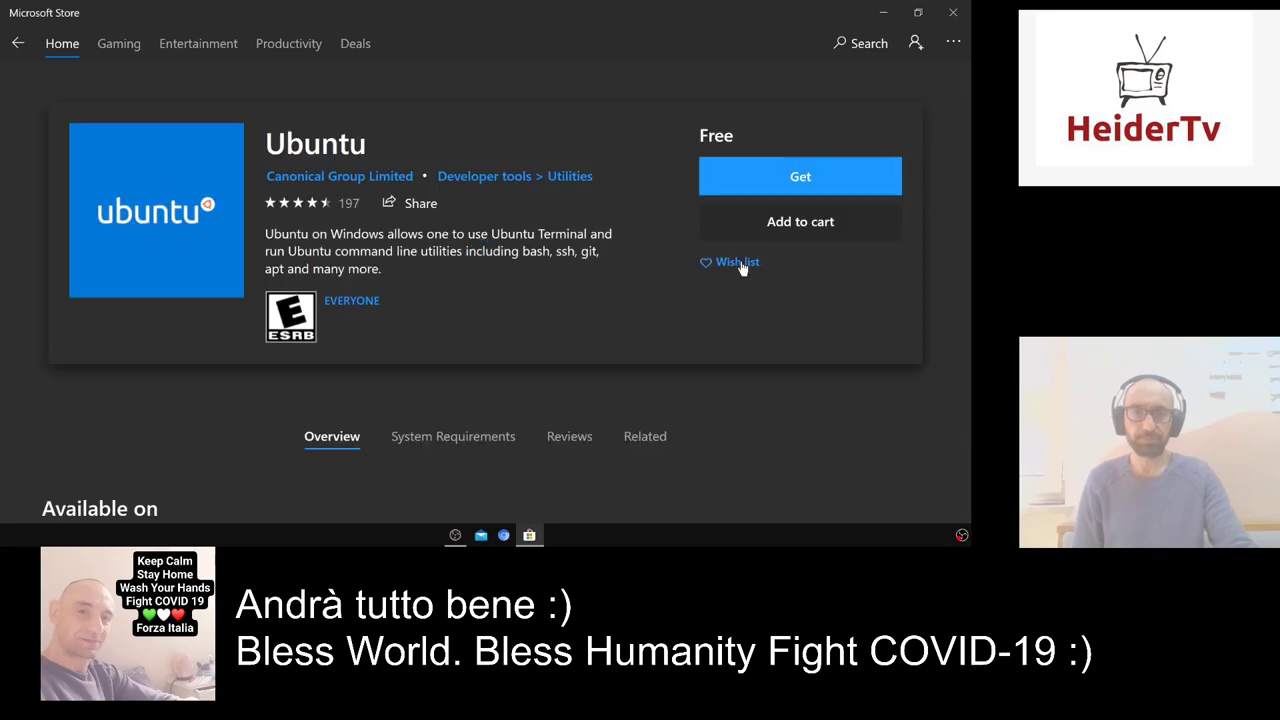
pyautogui.click(789, 181)
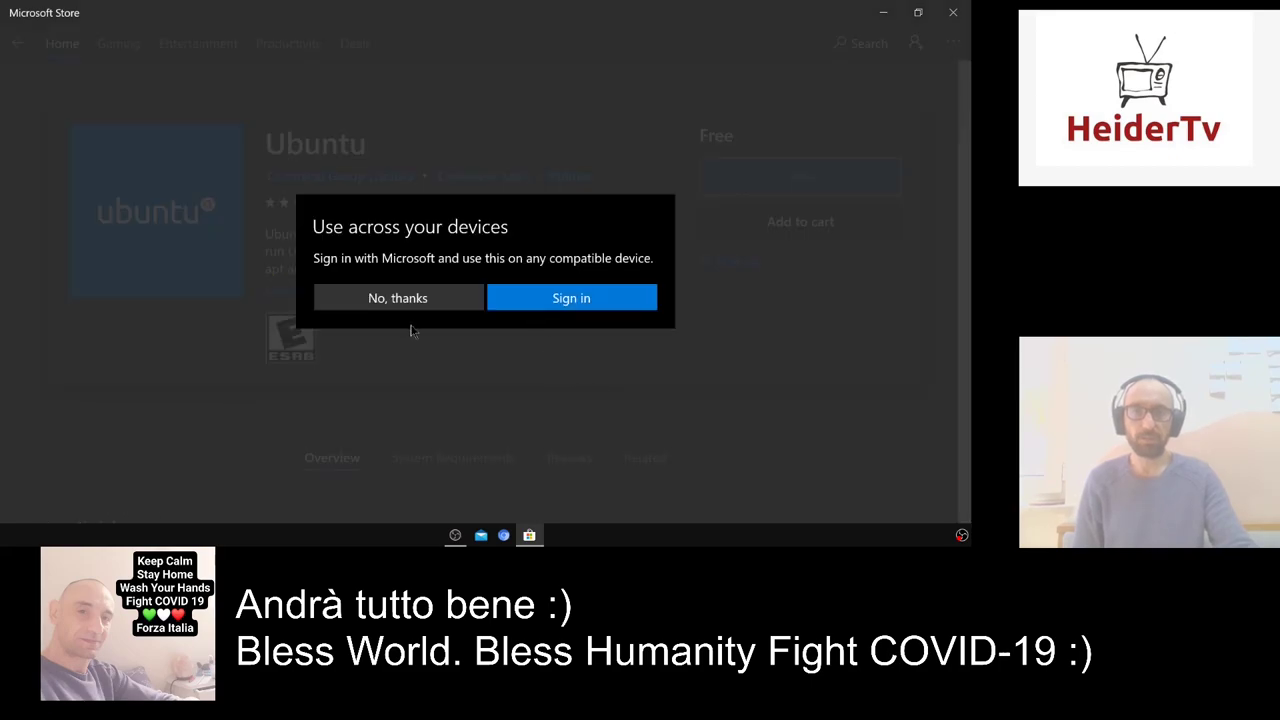
pyautogui.click(400, 298)
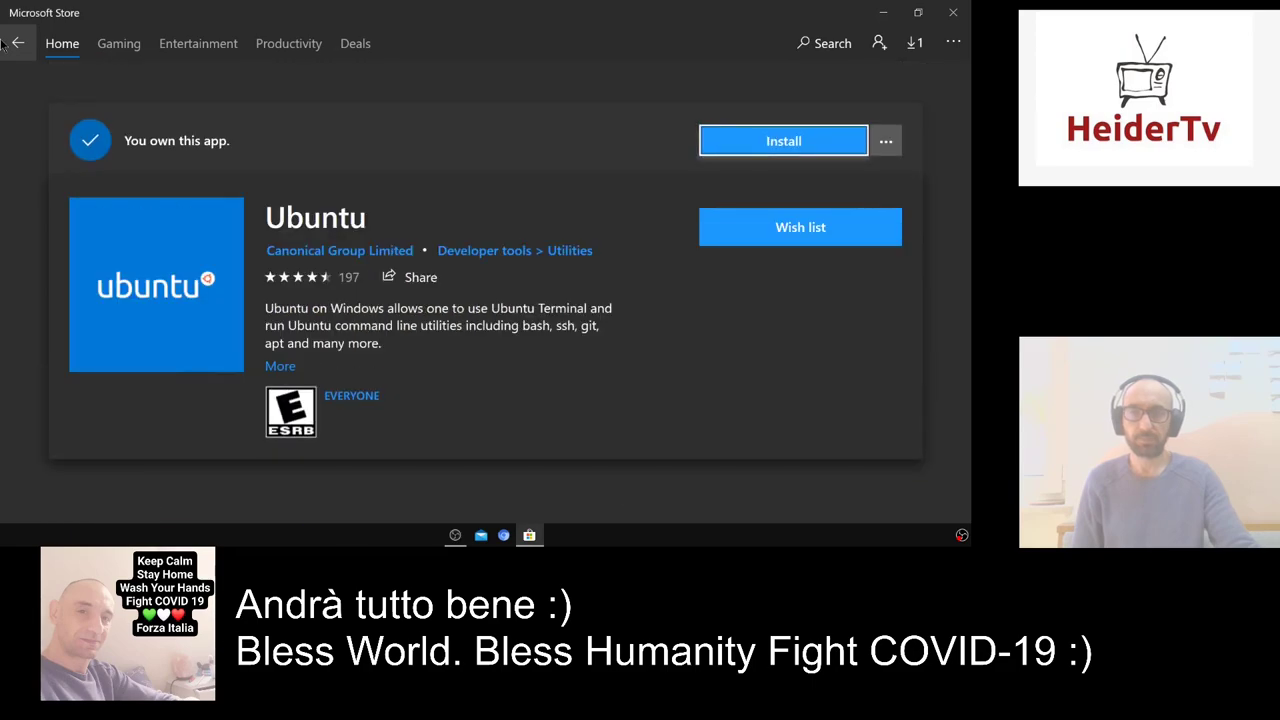
pyautogui.click(16, 44)
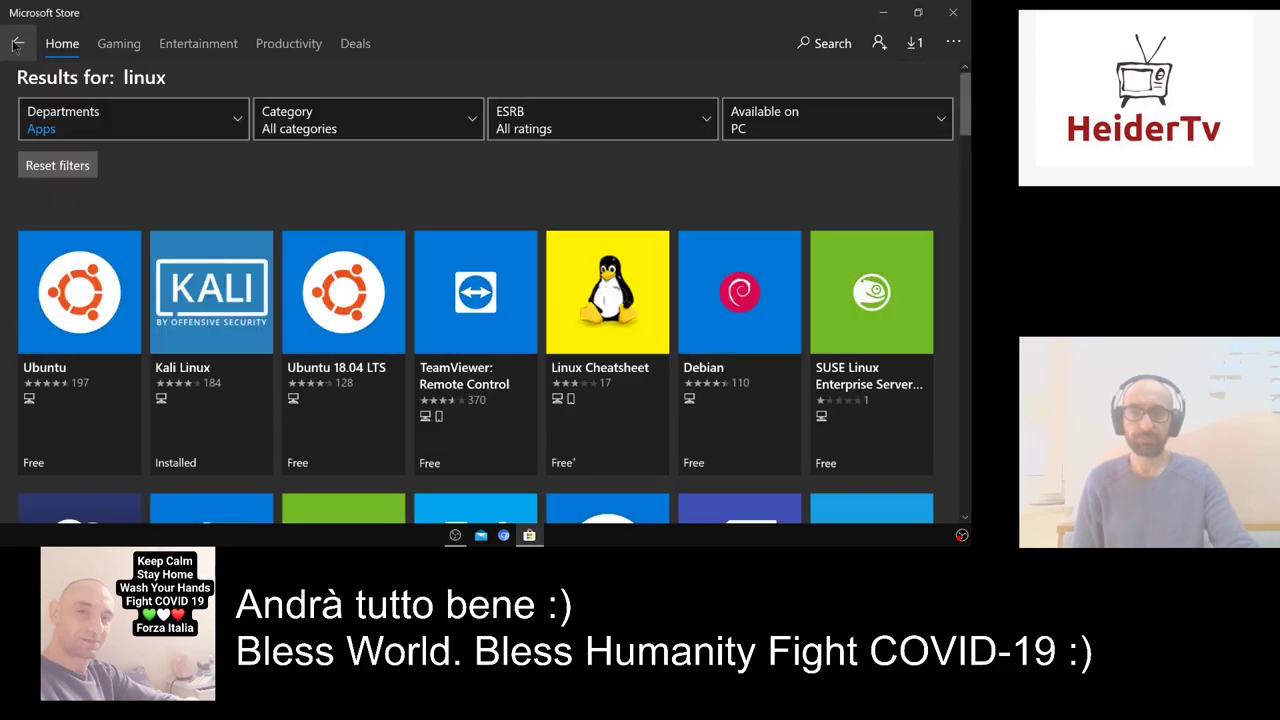
# Get Debian from Microsoft Store, declining the sign-in prompt so it downloads.
pyautogui.click(724, 310)
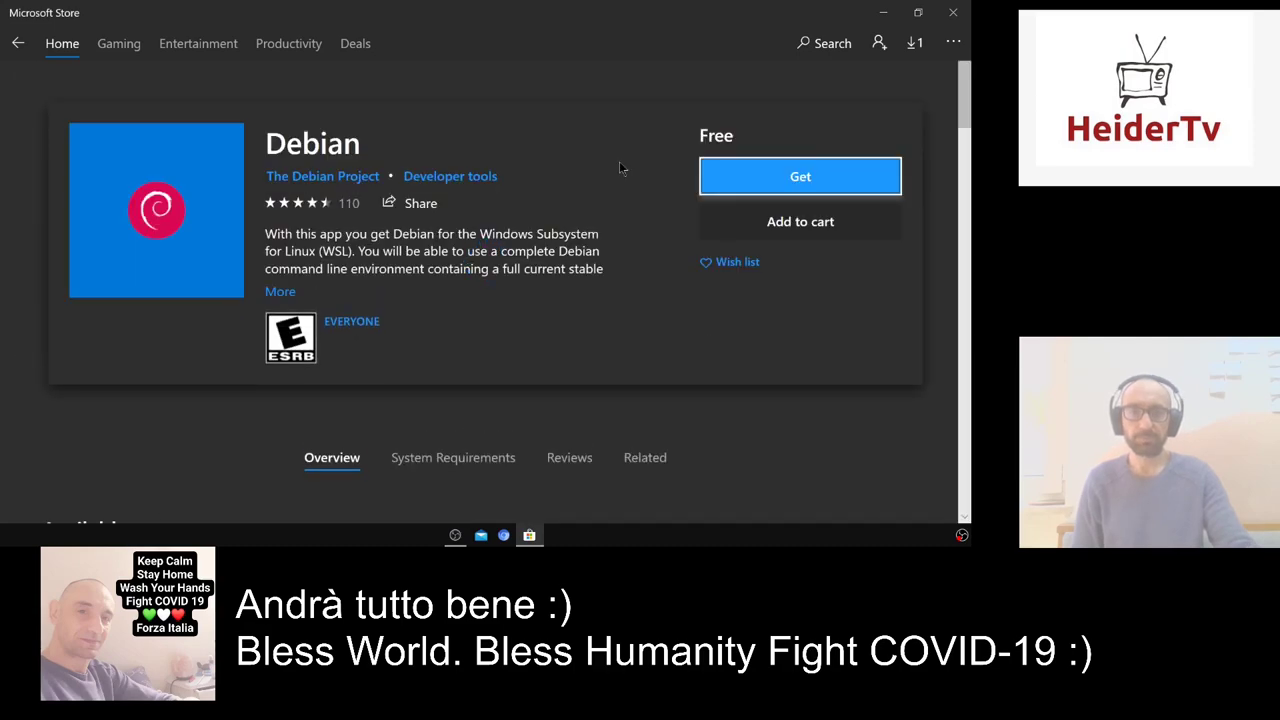
pyautogui.click(812, 170)
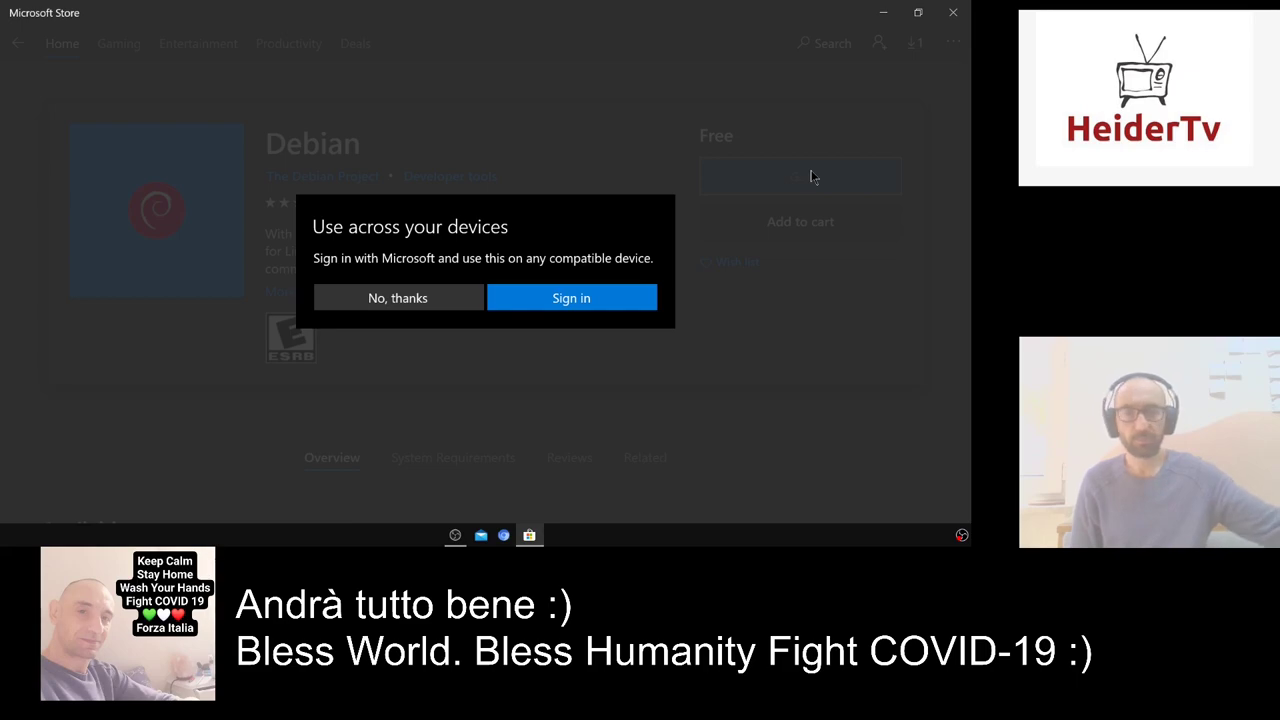
pyautogui.click(397, 298)
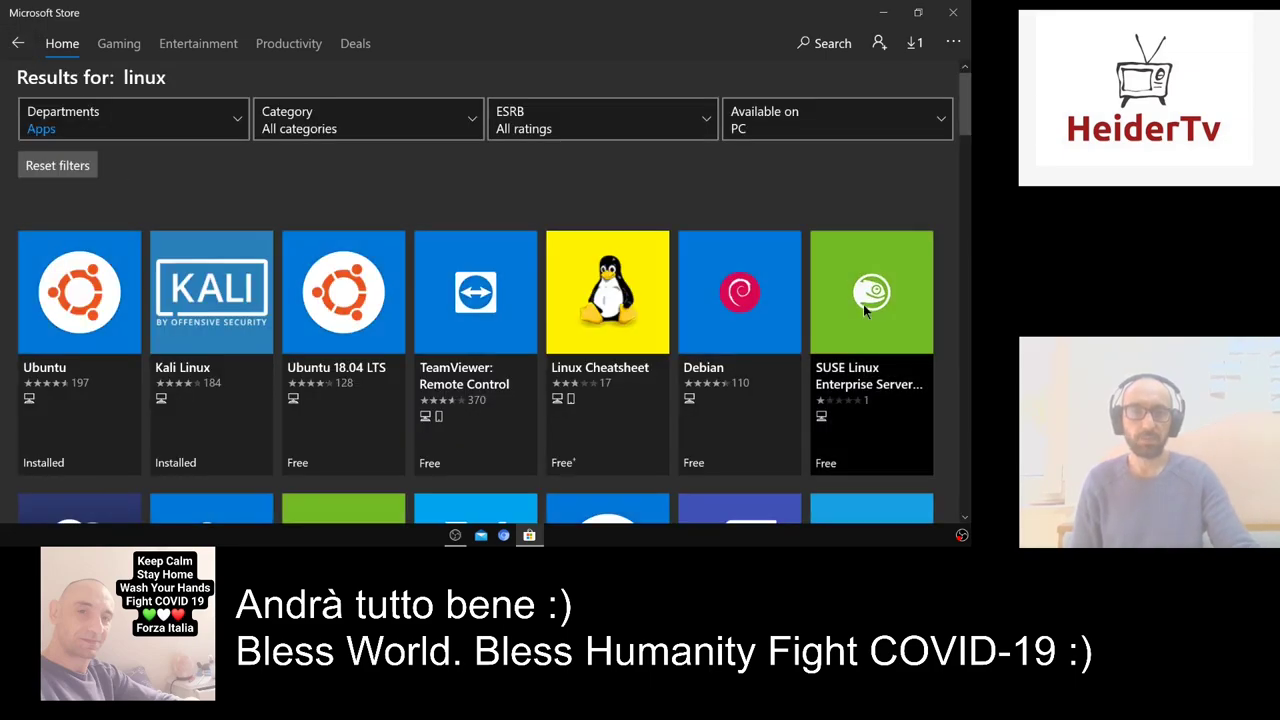
# Get SUSE Linux Enterprise Server, declining sign-in so its download is queued.
pyautogui.click(863, 304)
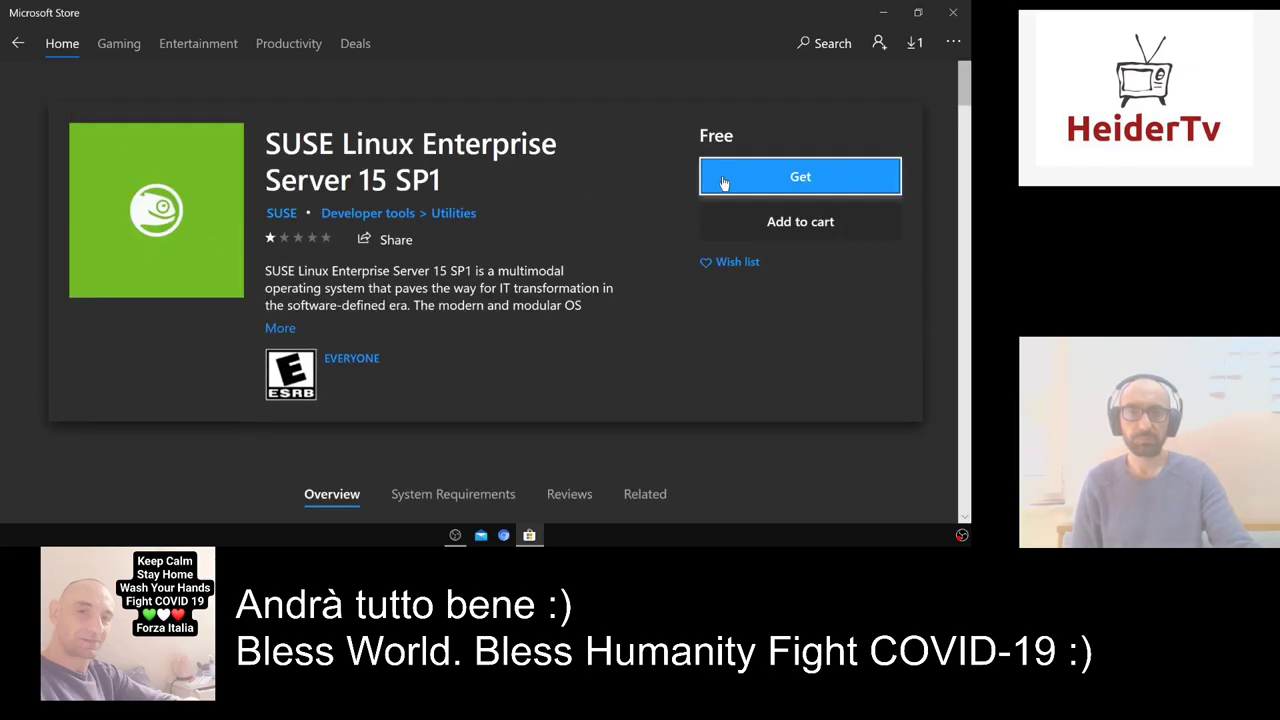
pyautogui.click(740, 183)
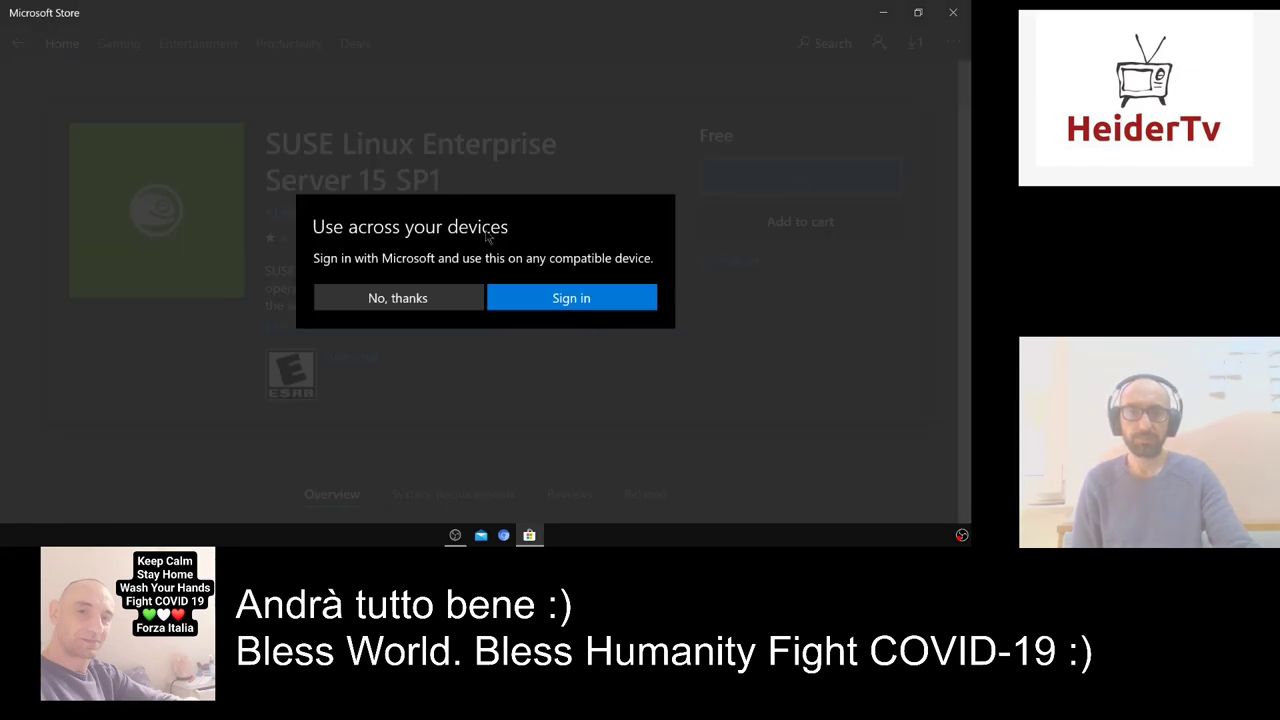
pyautogui.click(422, 299)
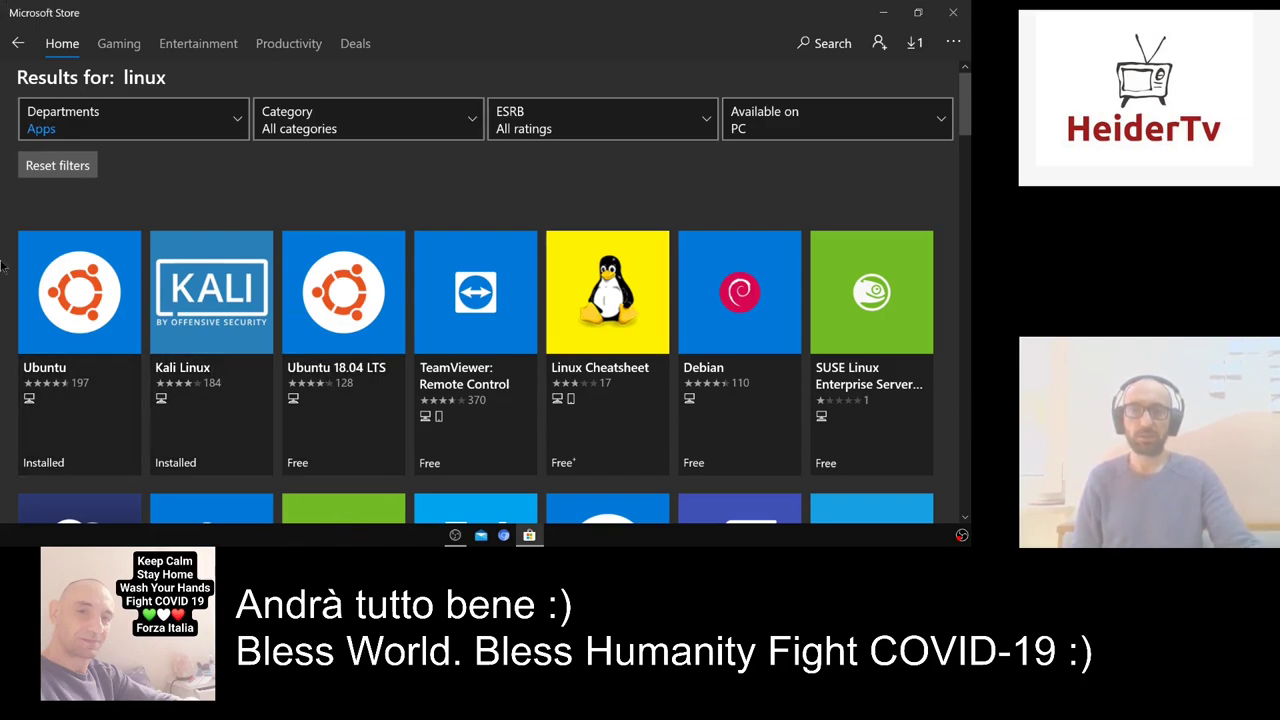
# Check the Store's downloads list for app updates, then close Microsoft Store.
pyautogui.click(913, 42)
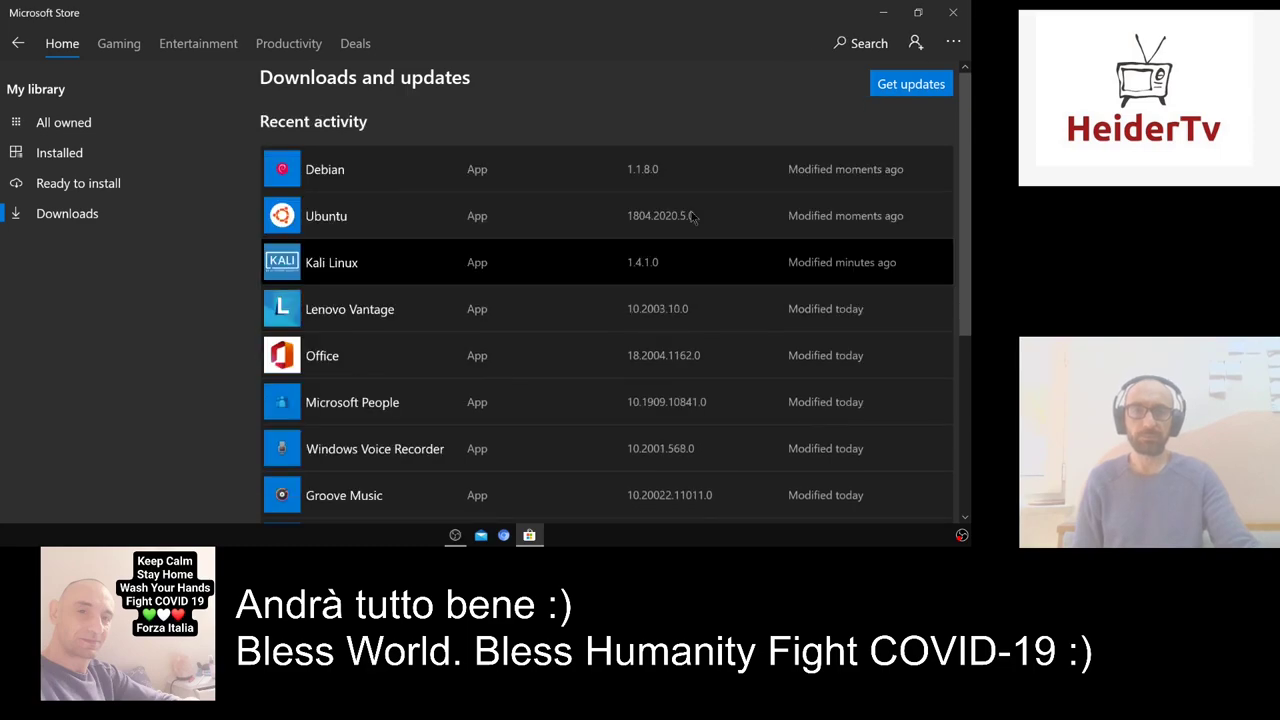
pyautogui.click(898, 87)
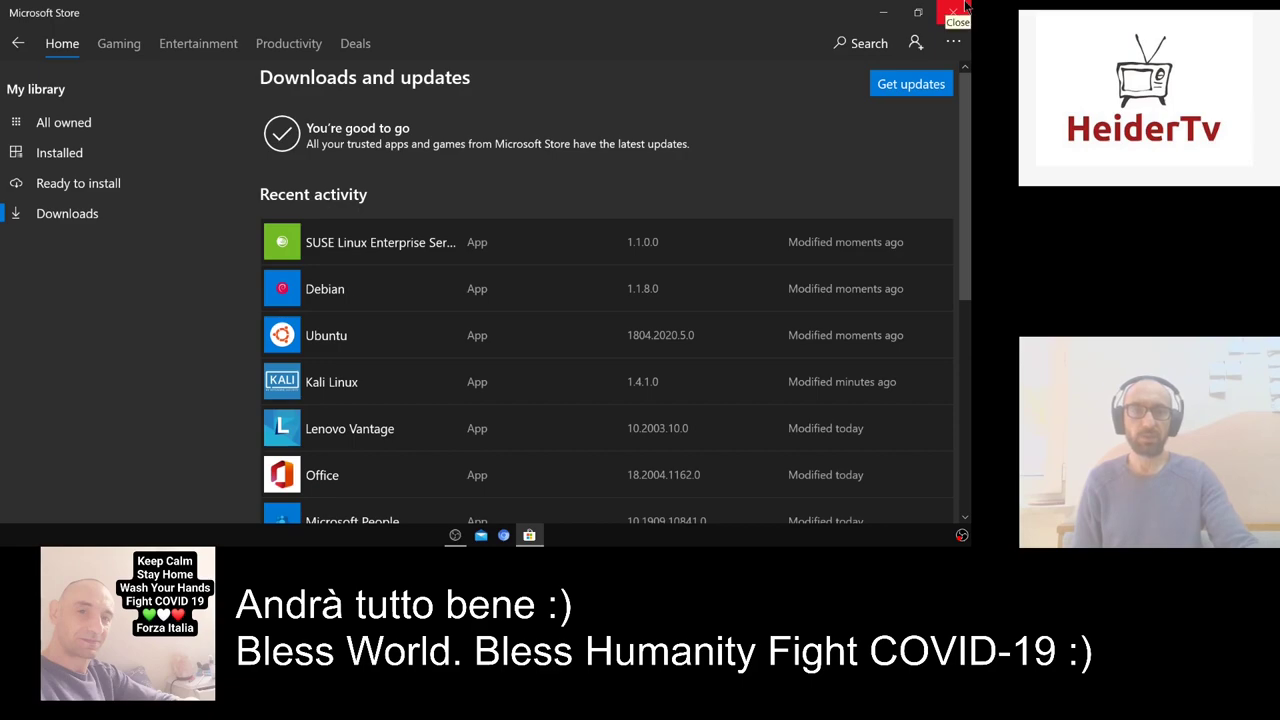
pyautogui.click(965, 6)
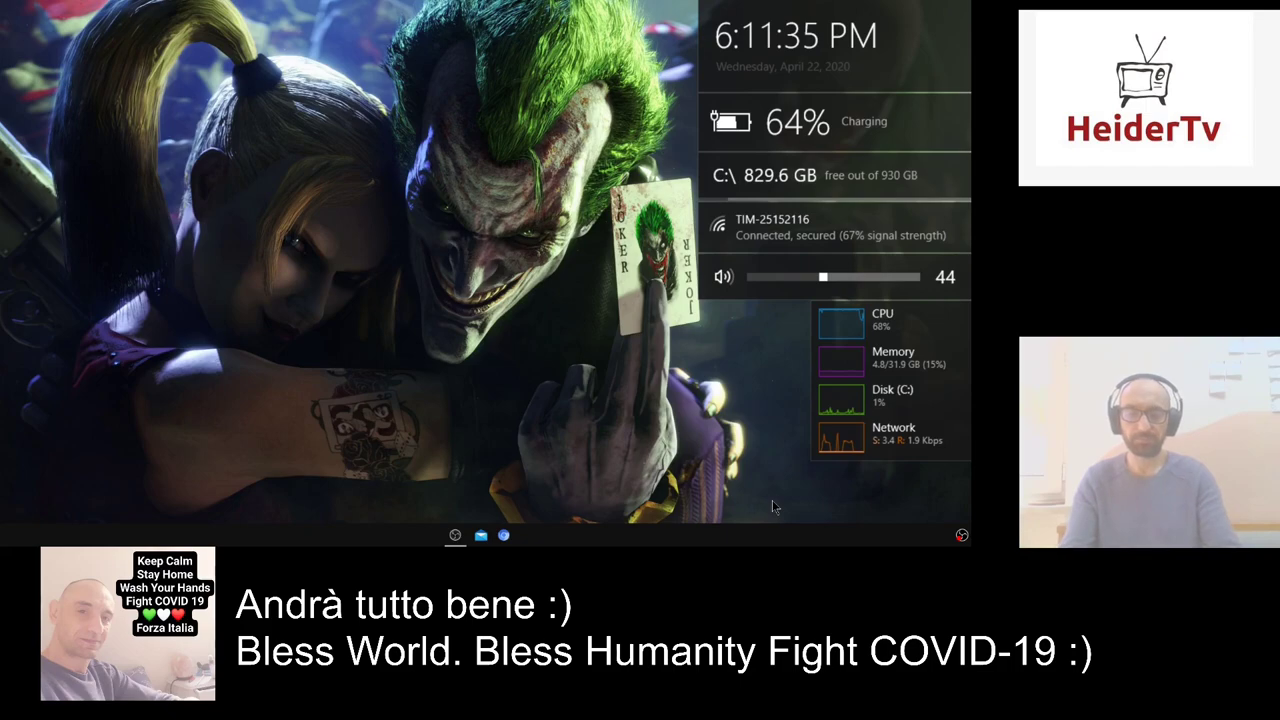
# Open a maximized administrator Command Prompt and run debian to start installing it.
pyautogui.press('super+x')
pyautogui.press('a')
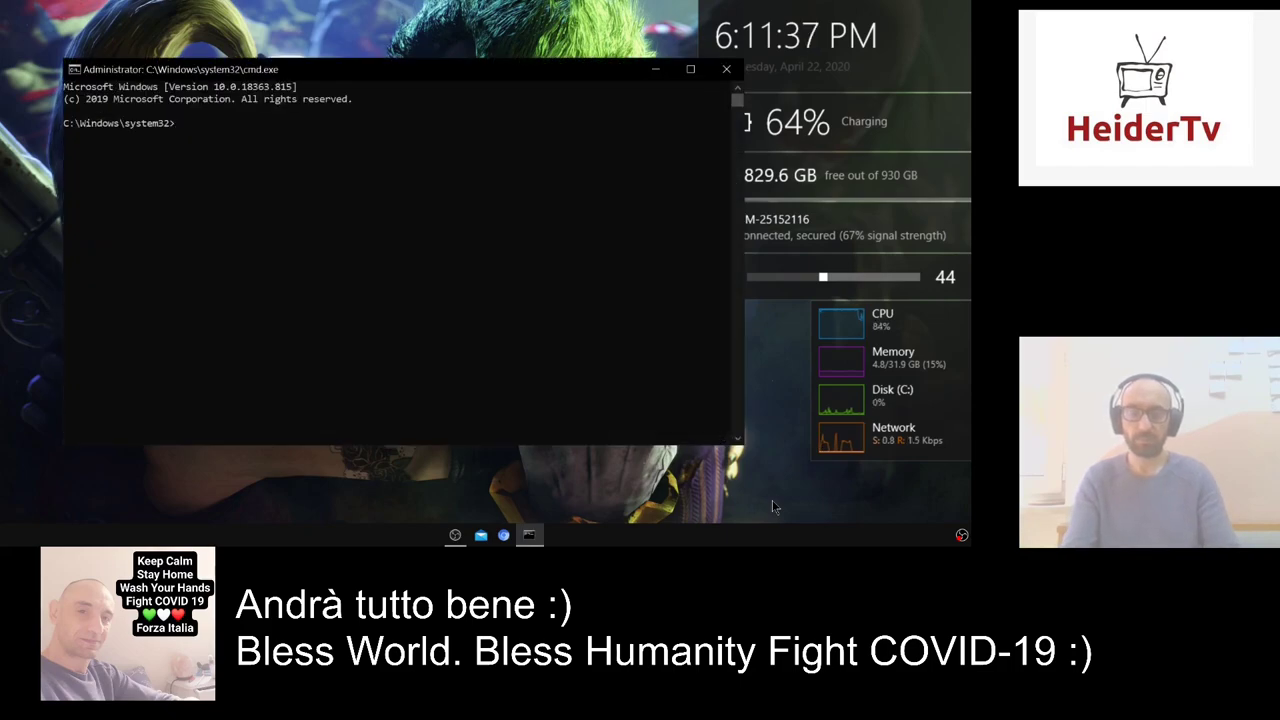
pyautogui.press('super+Up')
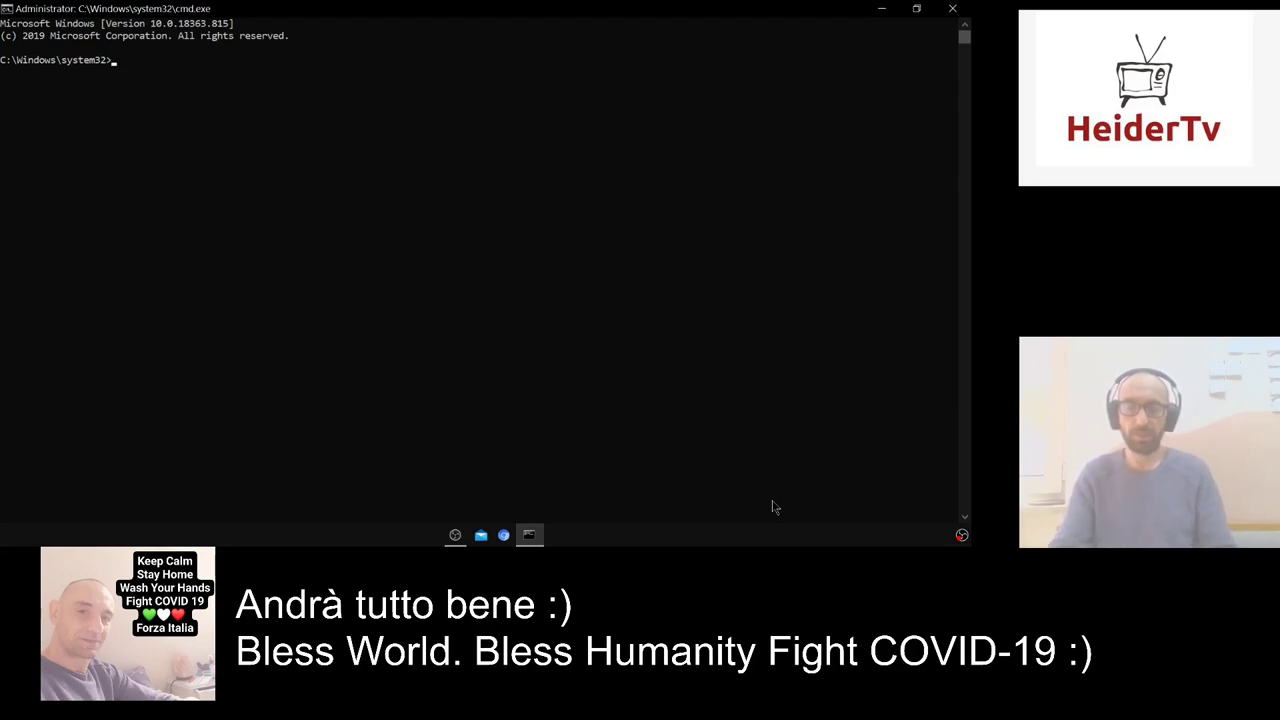
pyautogui.write('debian')
pyautogui.press('Return')
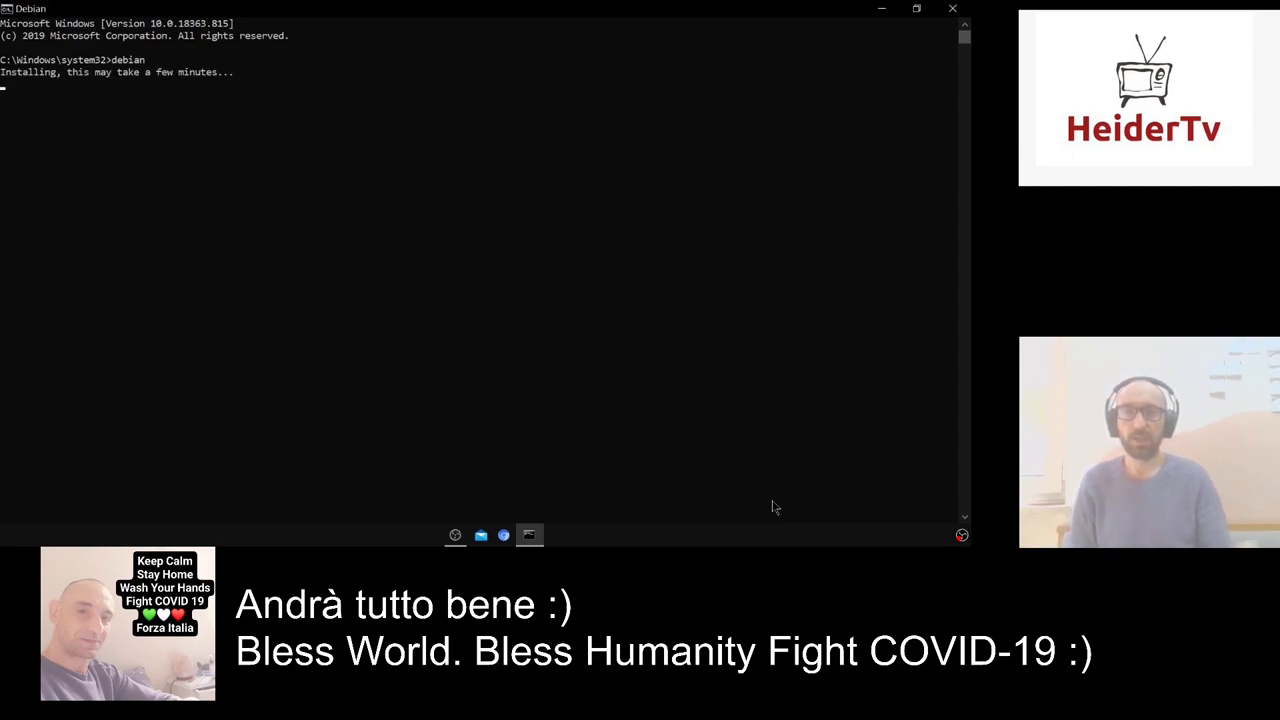
# Snap the Debian console beside the administrator prompt, then close the administrator window.
pyautogui.moveTo(3, 78); pyautogui.dragTo(295, 80)
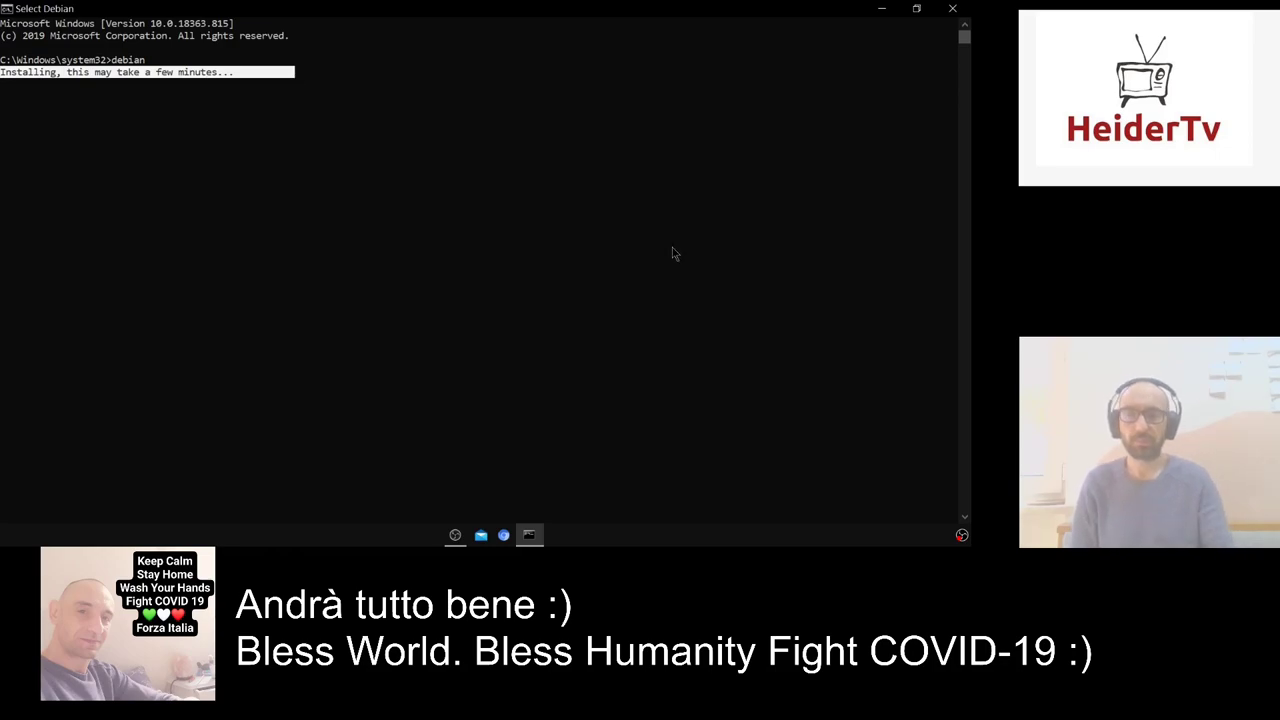
pyautogui.press('Escape')
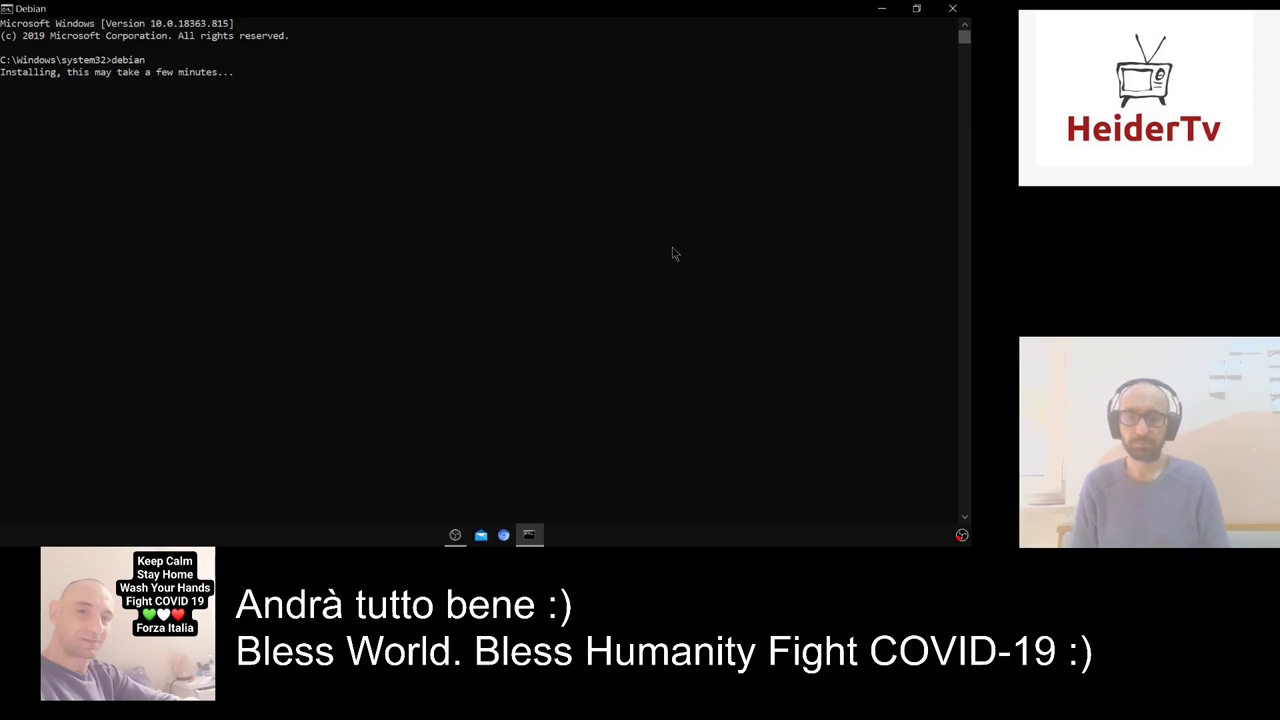
pyautogui.press('super+Right')
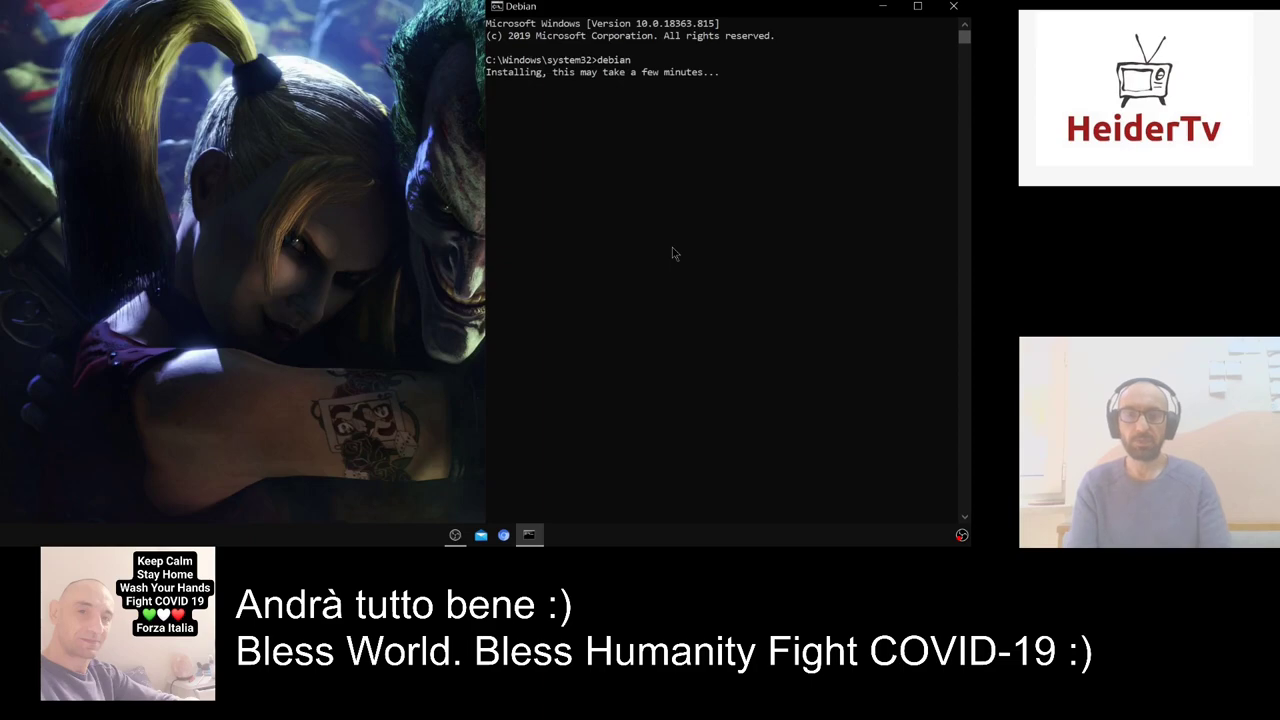
pyautogui.hotkey('alt', 'Tab')
pyautogui.press('super+Left')
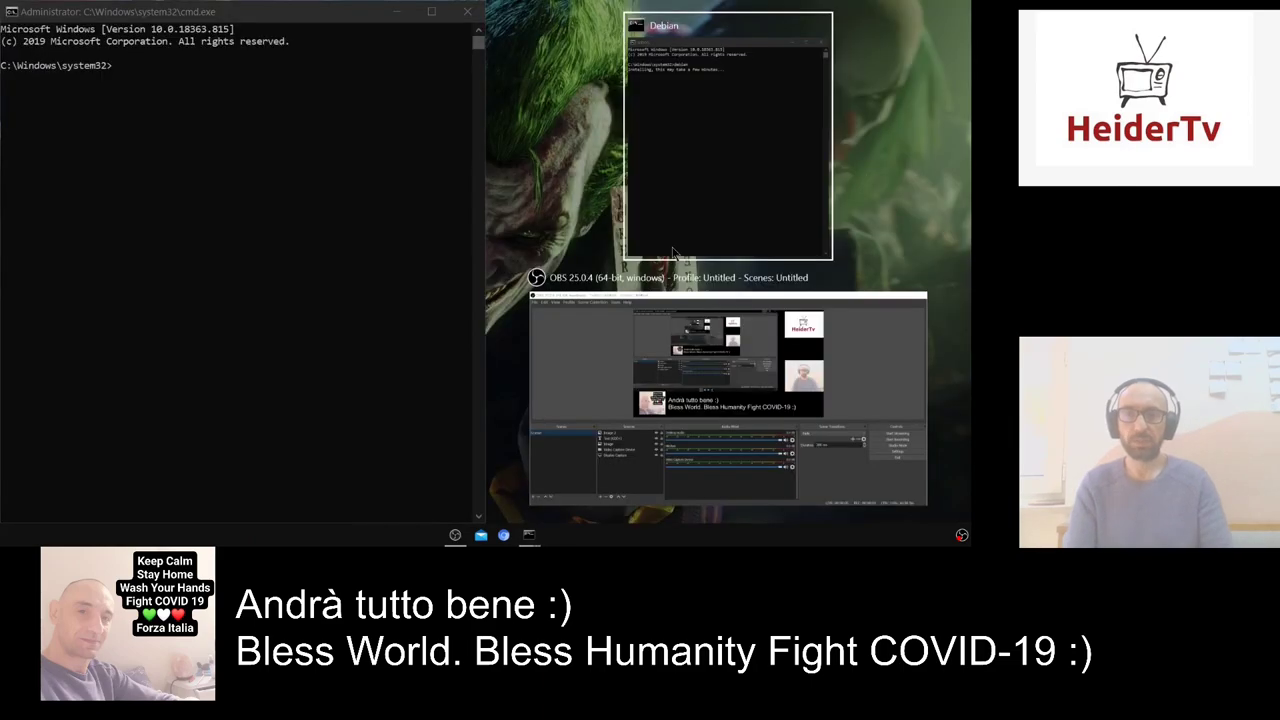
pyautogui.click(672, 251)
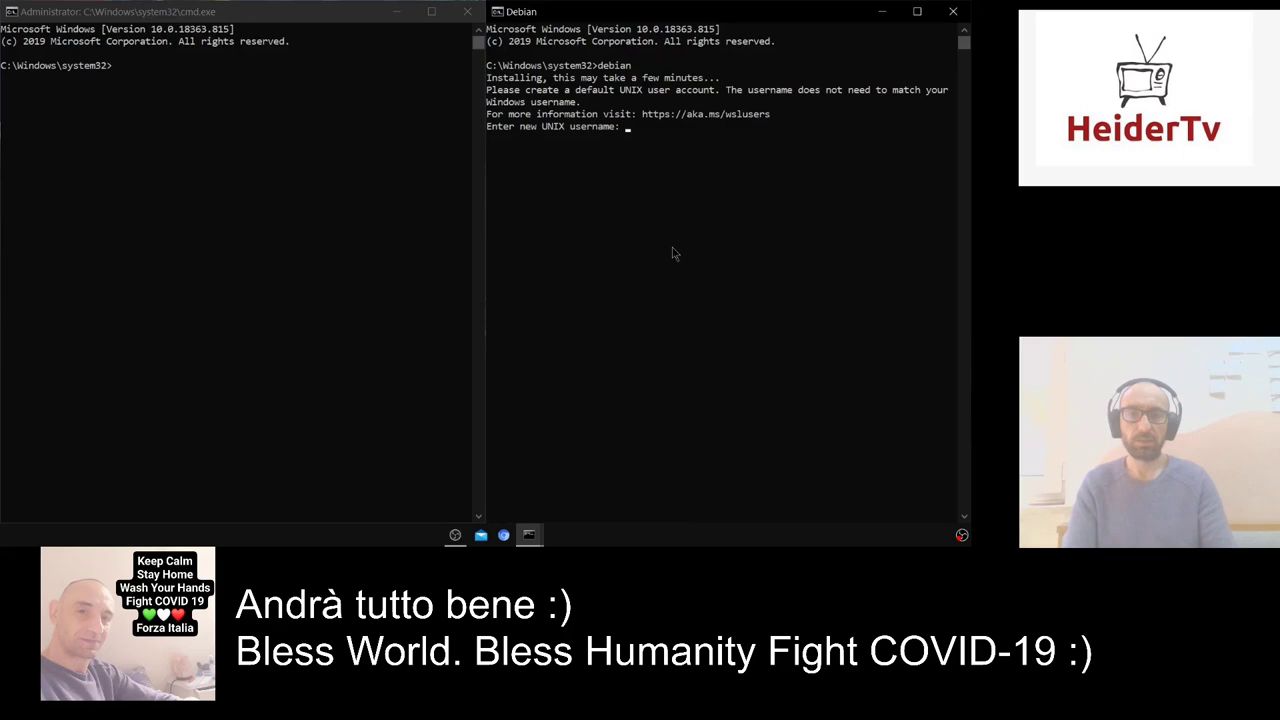
pyautogui.click(672, 247)
pyautogui.click(376, 103)
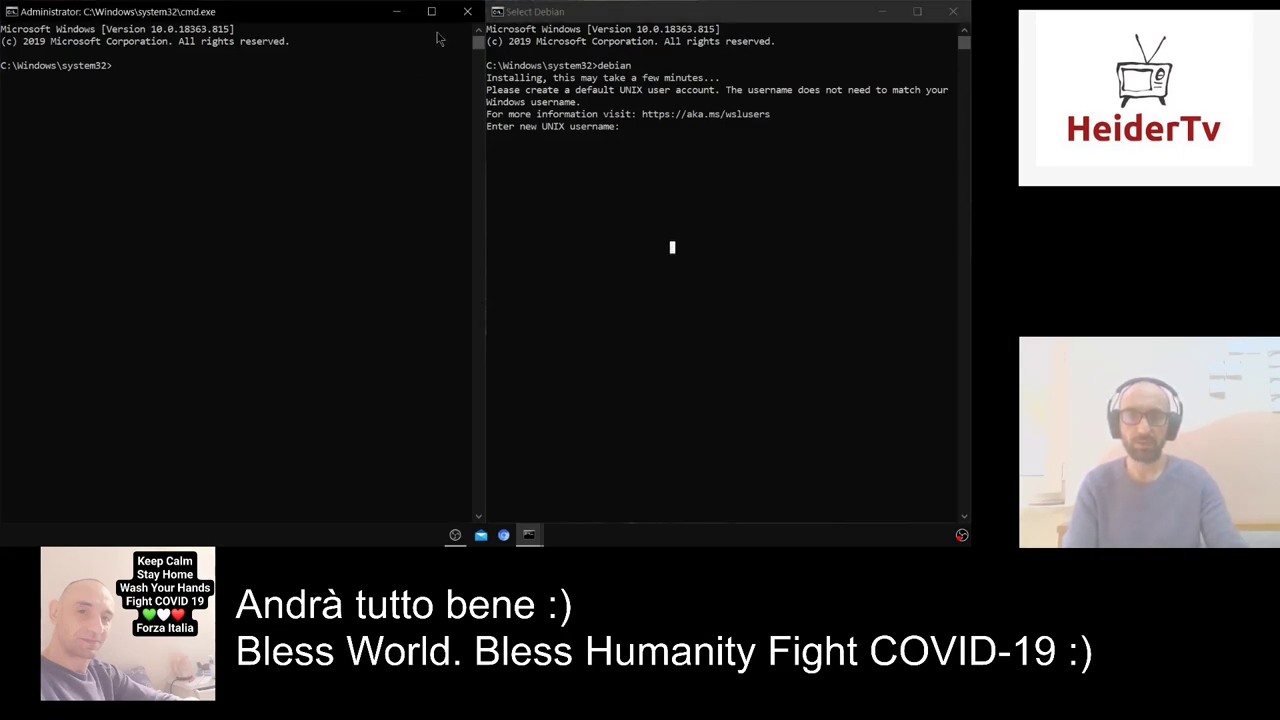
pyautogui.click(467, 11)
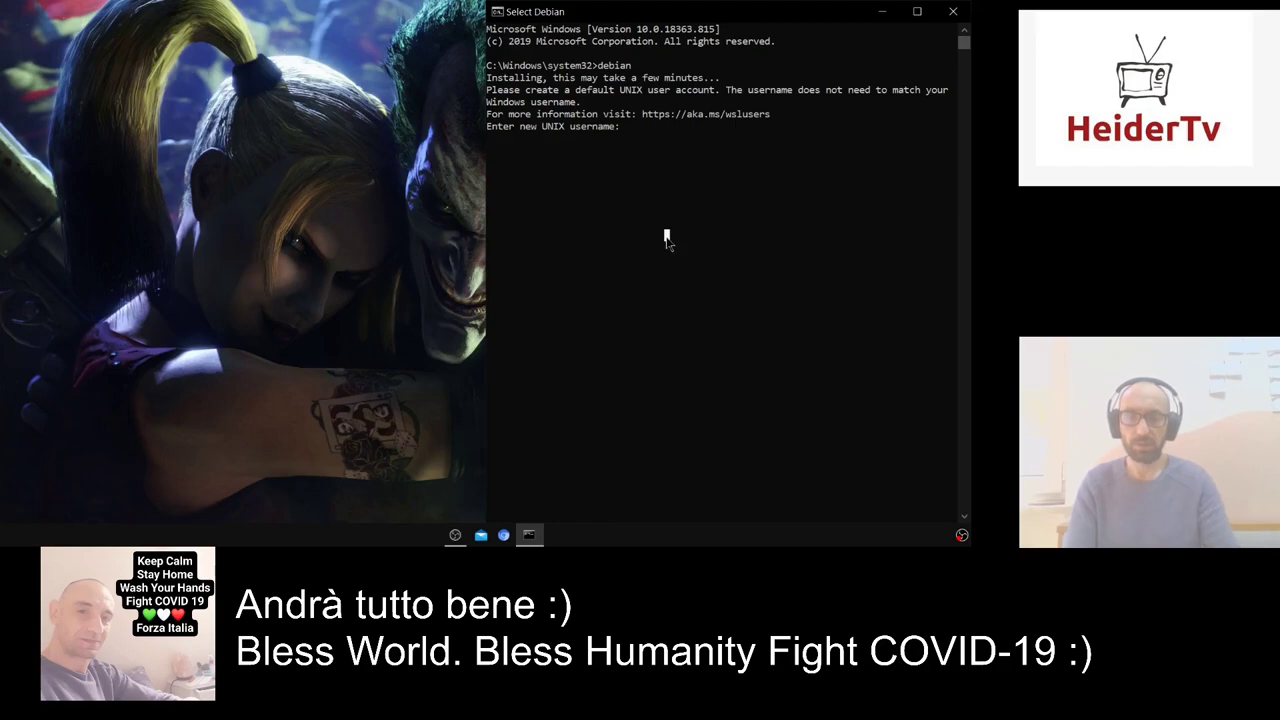
# Maximize the Debian console, enter a new UNIX username and set its password twice.
pyautogui.press('super+Up')
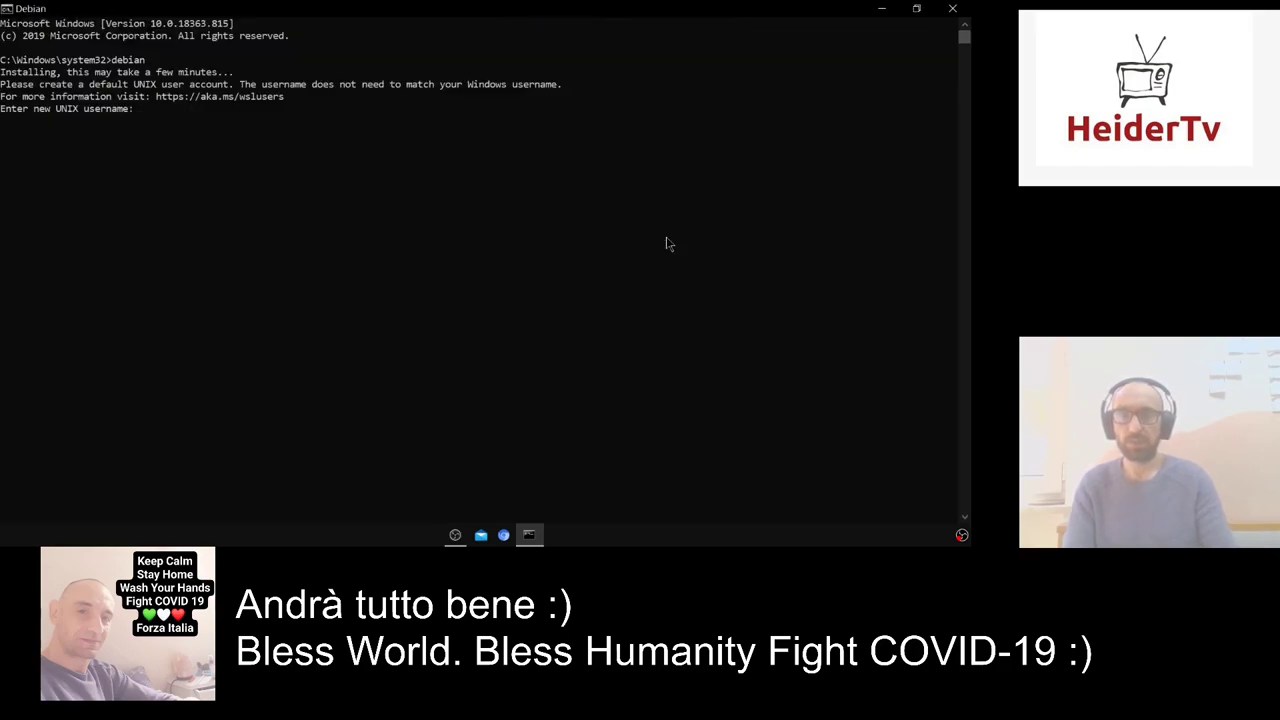
pyautogui.write('heider')
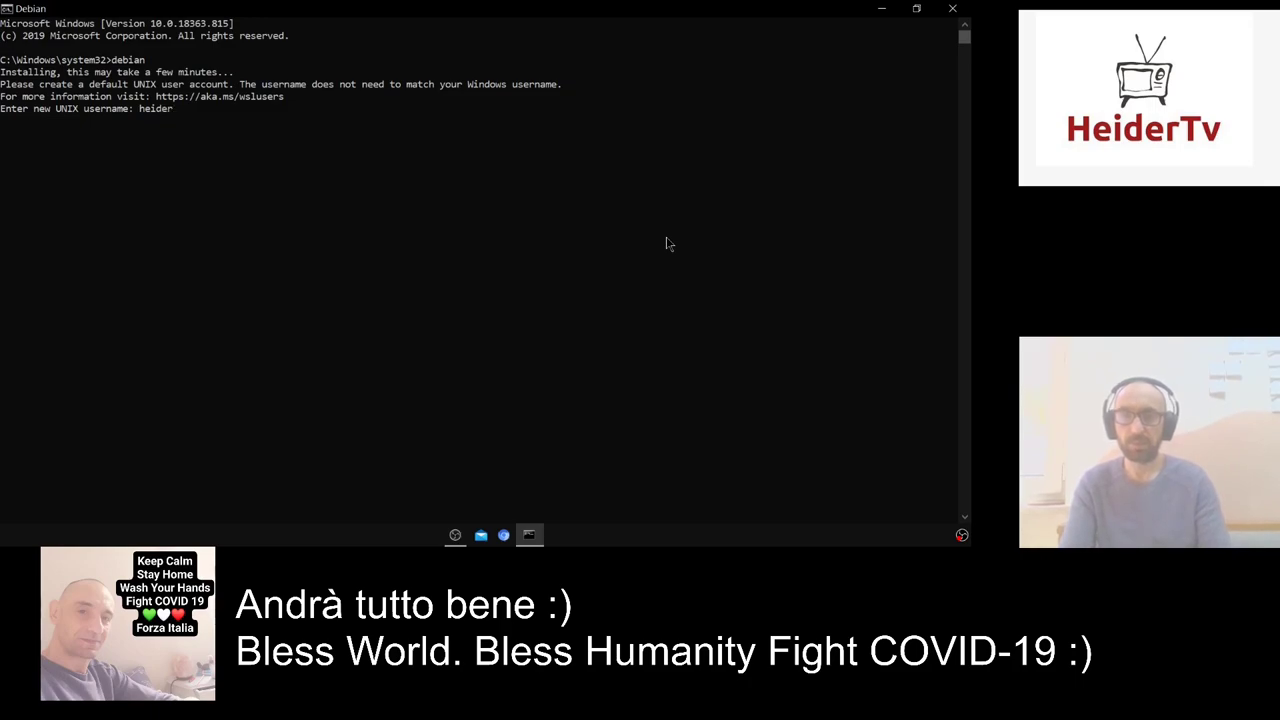
pyautogui.press('Return')
pyautogui.press('Return')
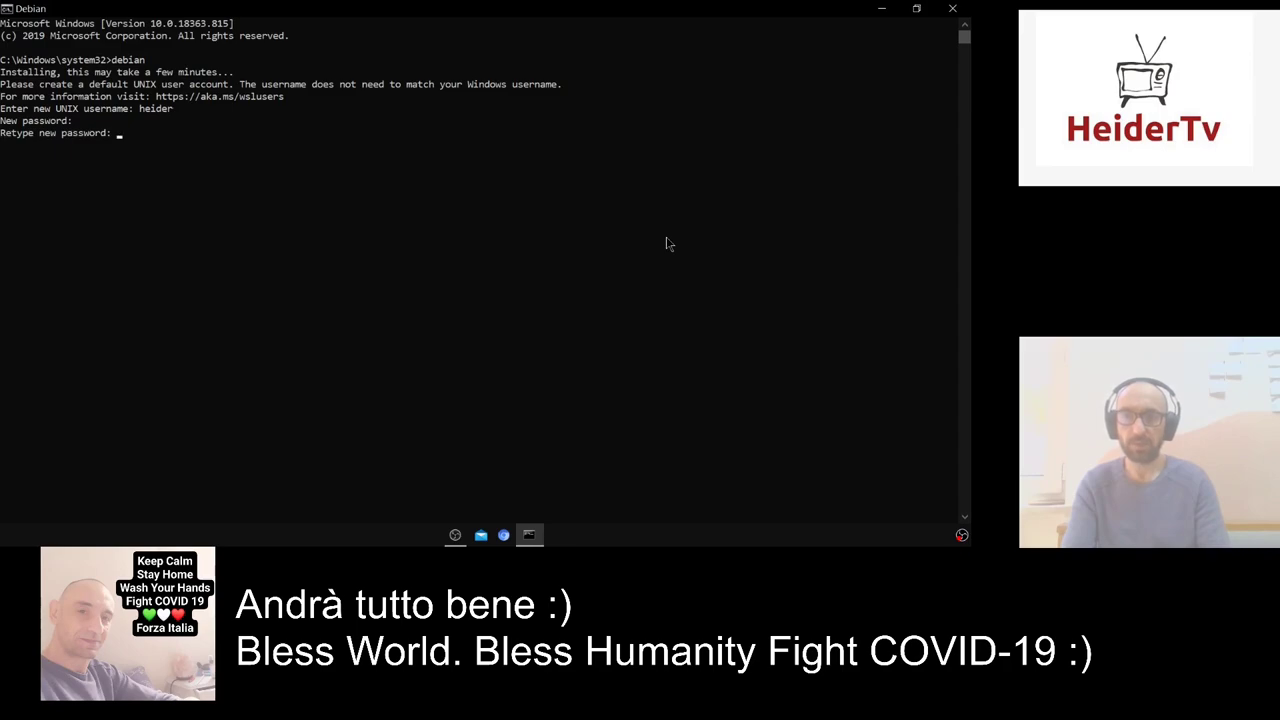
pyautogui.press('Return')
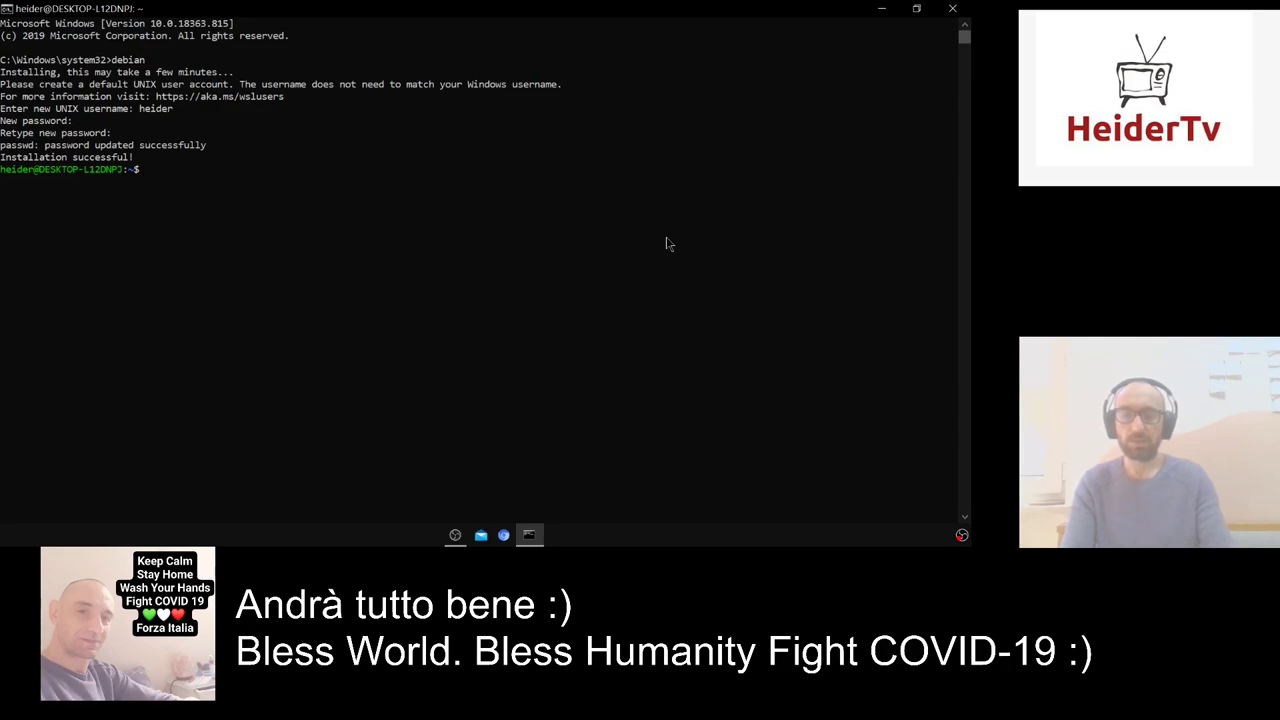
# Run sudo apt update in Debian, refreshing package lists with 24 packages upgradable.
pyautogui.write('sdu')
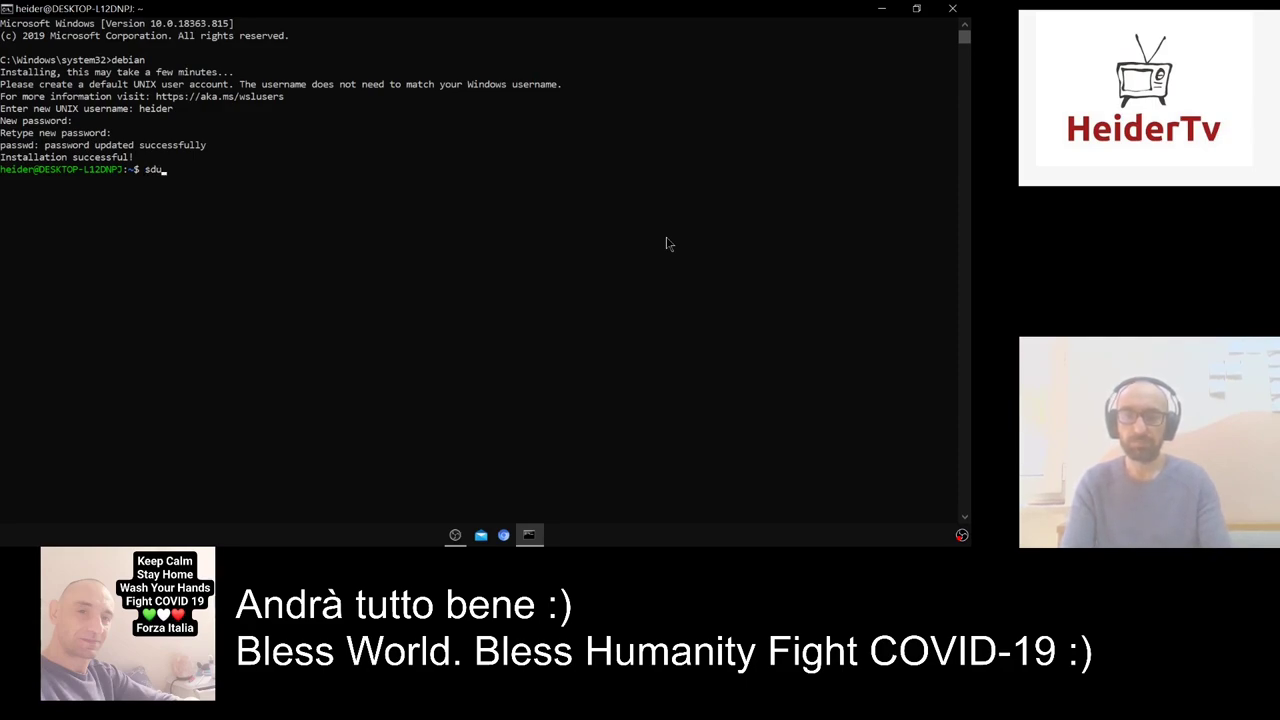
pyautogui.press('BackSpace')
pyautogui.press('BackSpace')
pyautogui.write('udo ap')
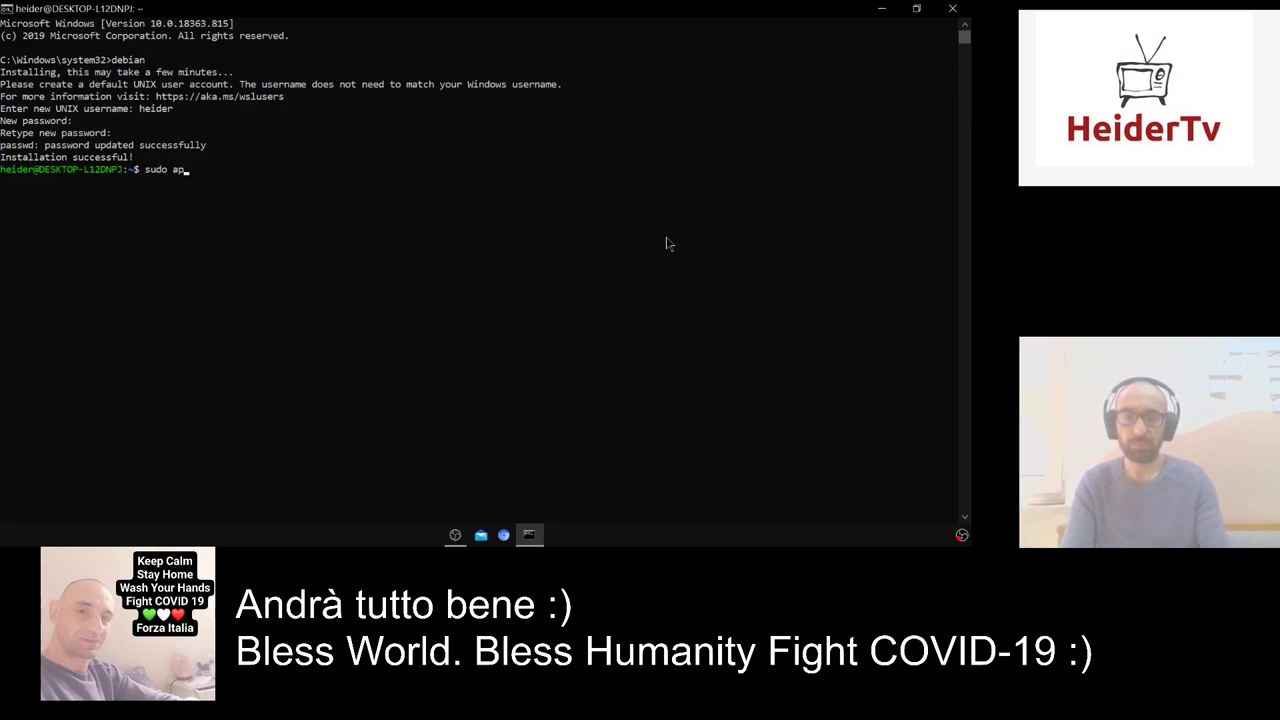
pyautogui.write('t update')
pyautogui.press('Return')
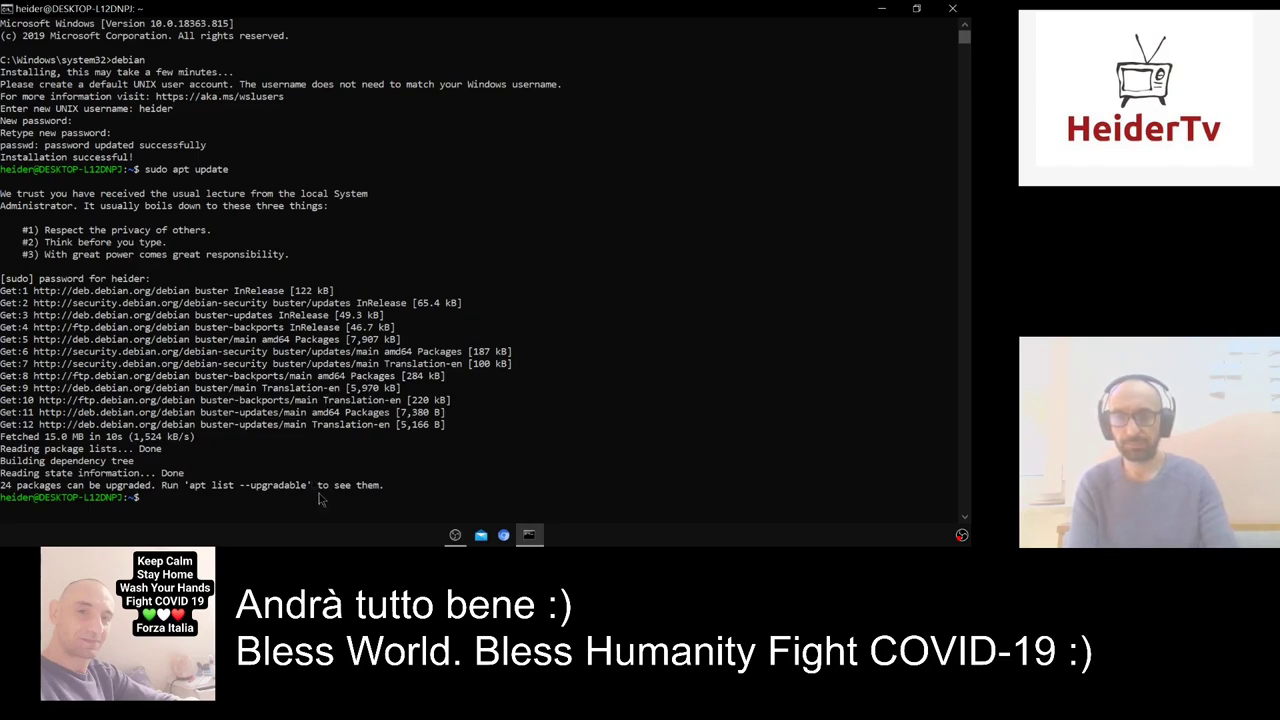
pyautogui.scroll(-6, 320, 491)
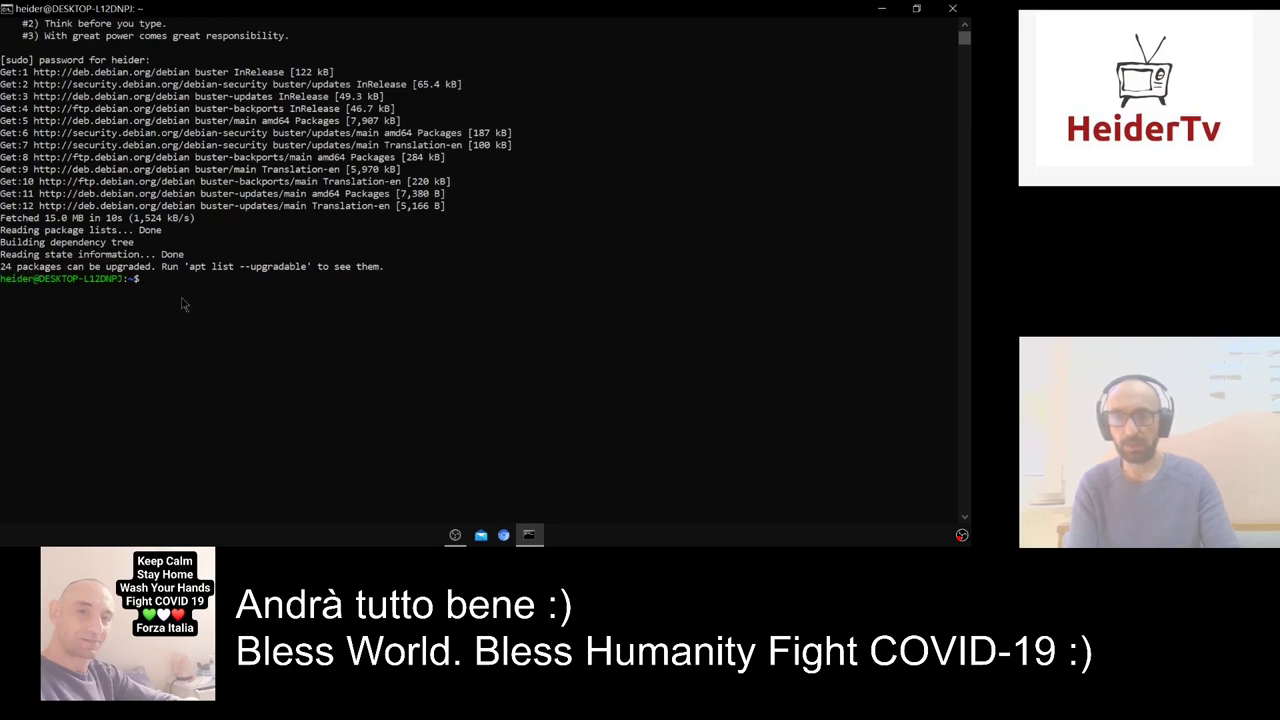
# Run sudo apt upgrade in Debian and confirm the upgrade with Y.
pyautogui.write('sudo ap')
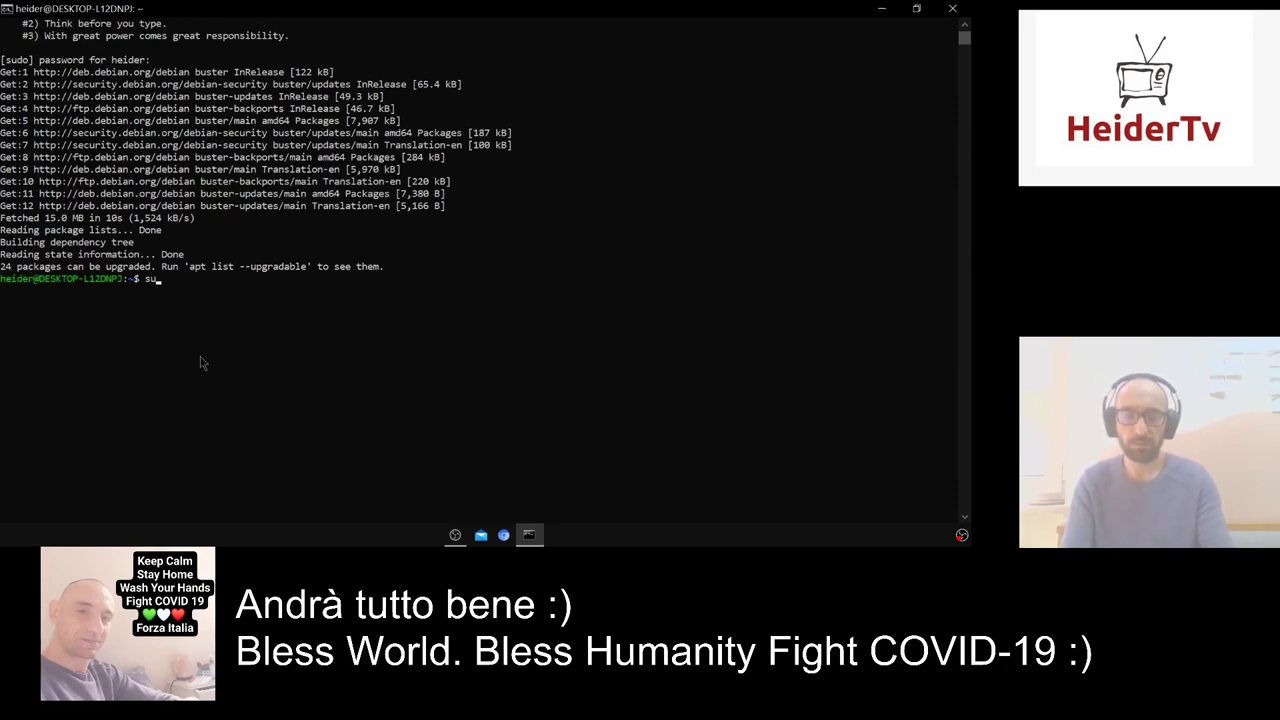
pyautogui.write('t ')
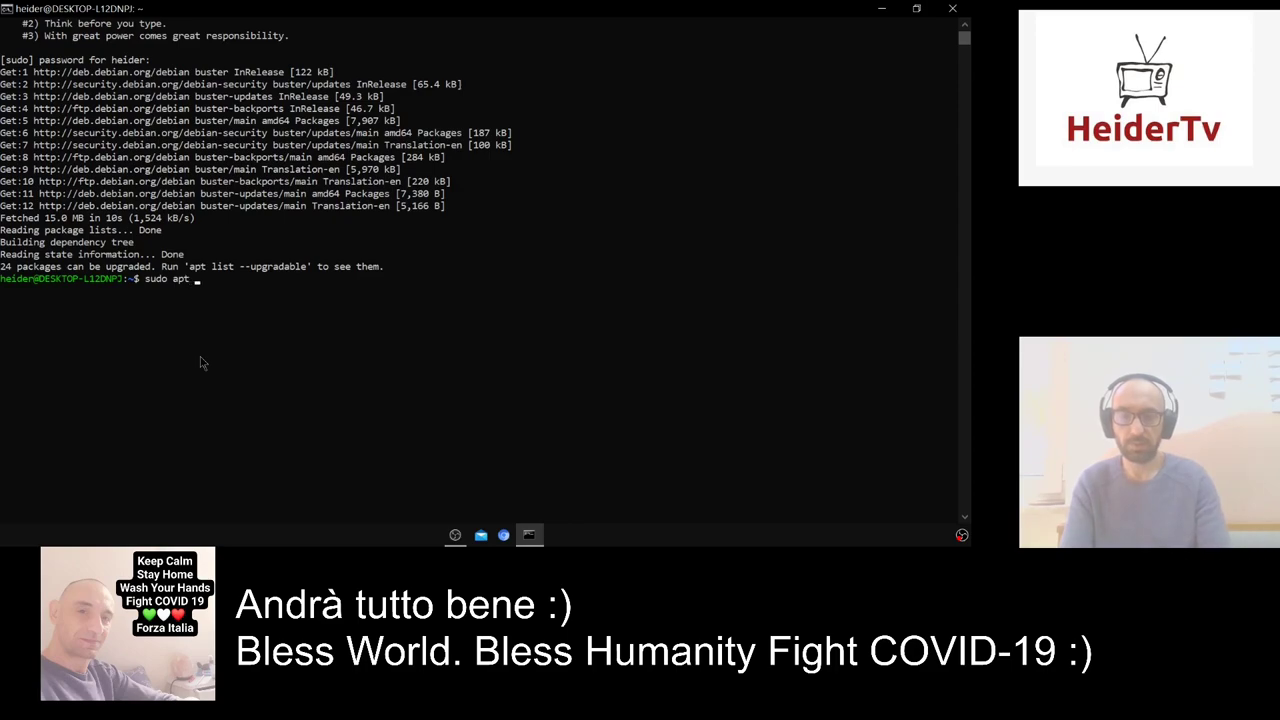
pyautogui.write('upgrade')
pyautogui.press('Return')
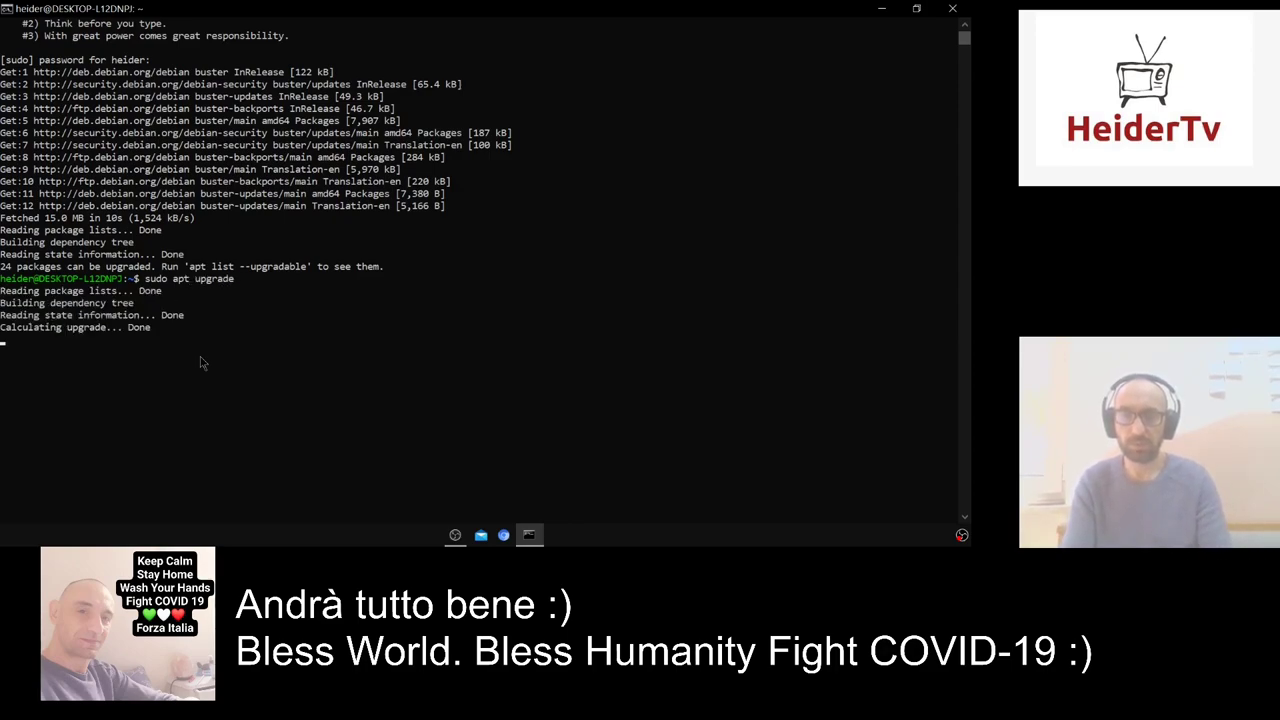
pyautogui.write('Y')
pyautogui.press('Return')
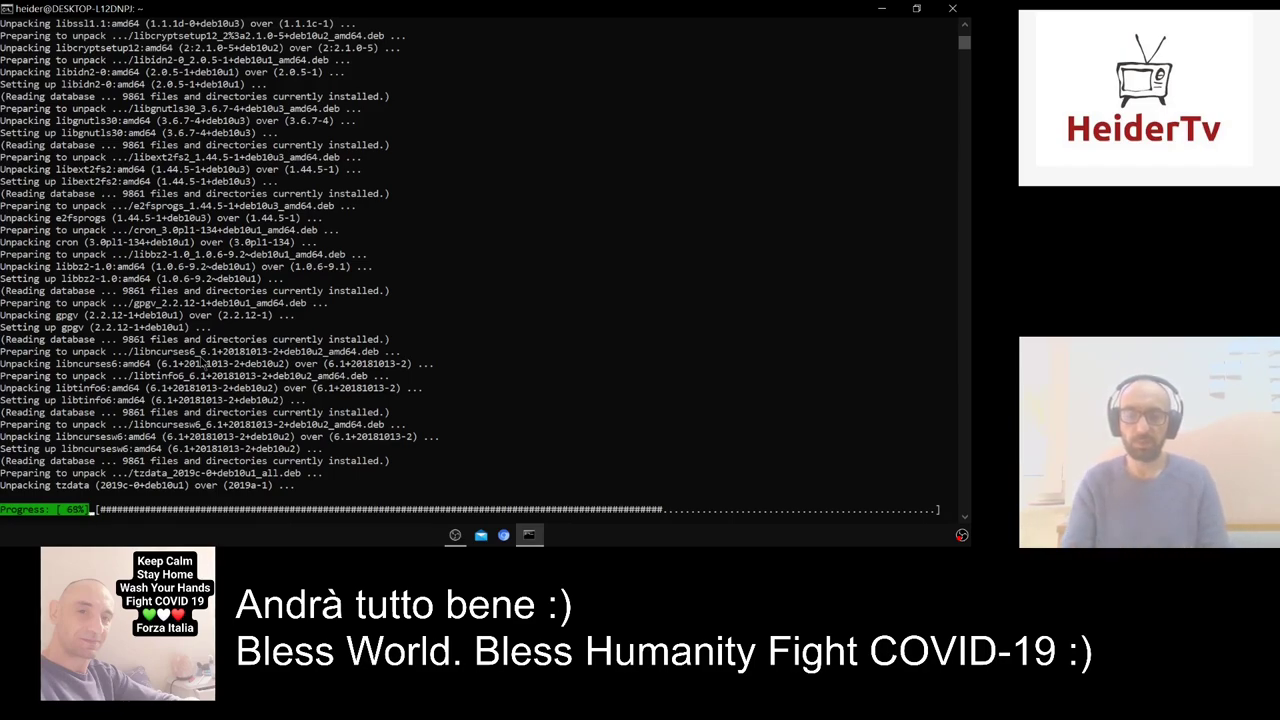
# Switch to the Administrator Command Prompt and maximize it.
pyautogui.press('super+Tab')
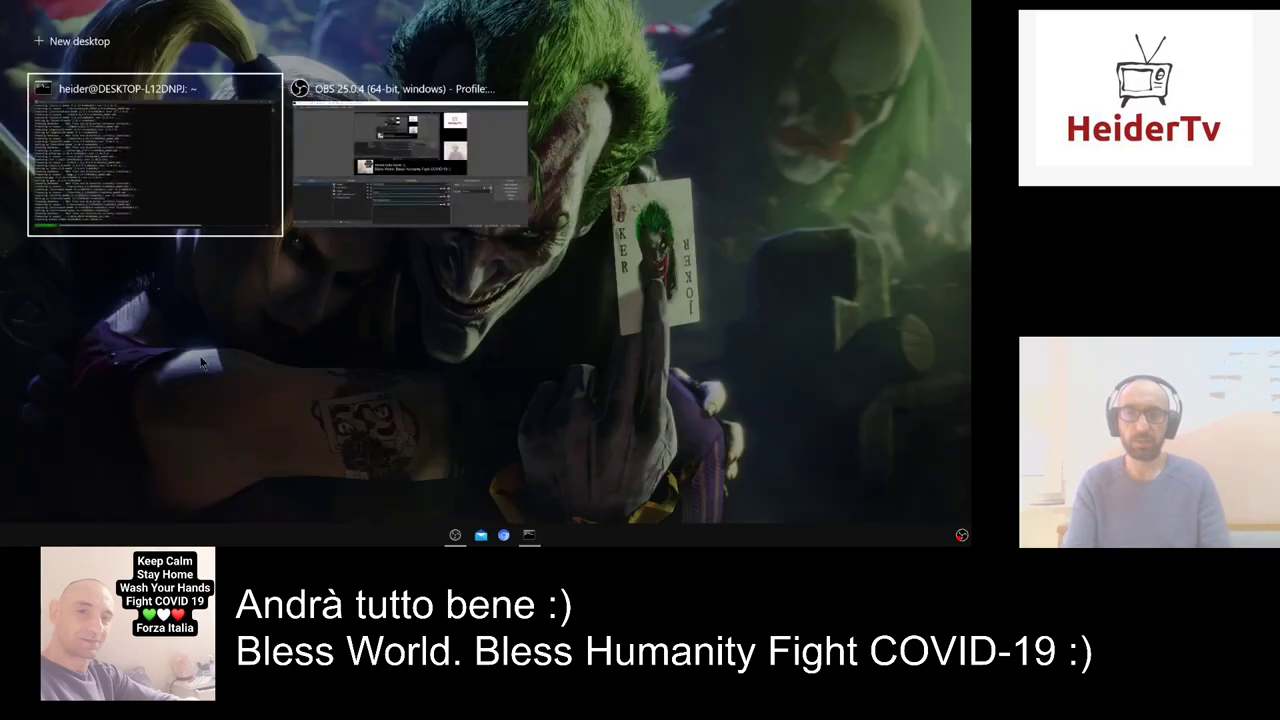
pyautogui.press('super')
pyautogui.press('super')
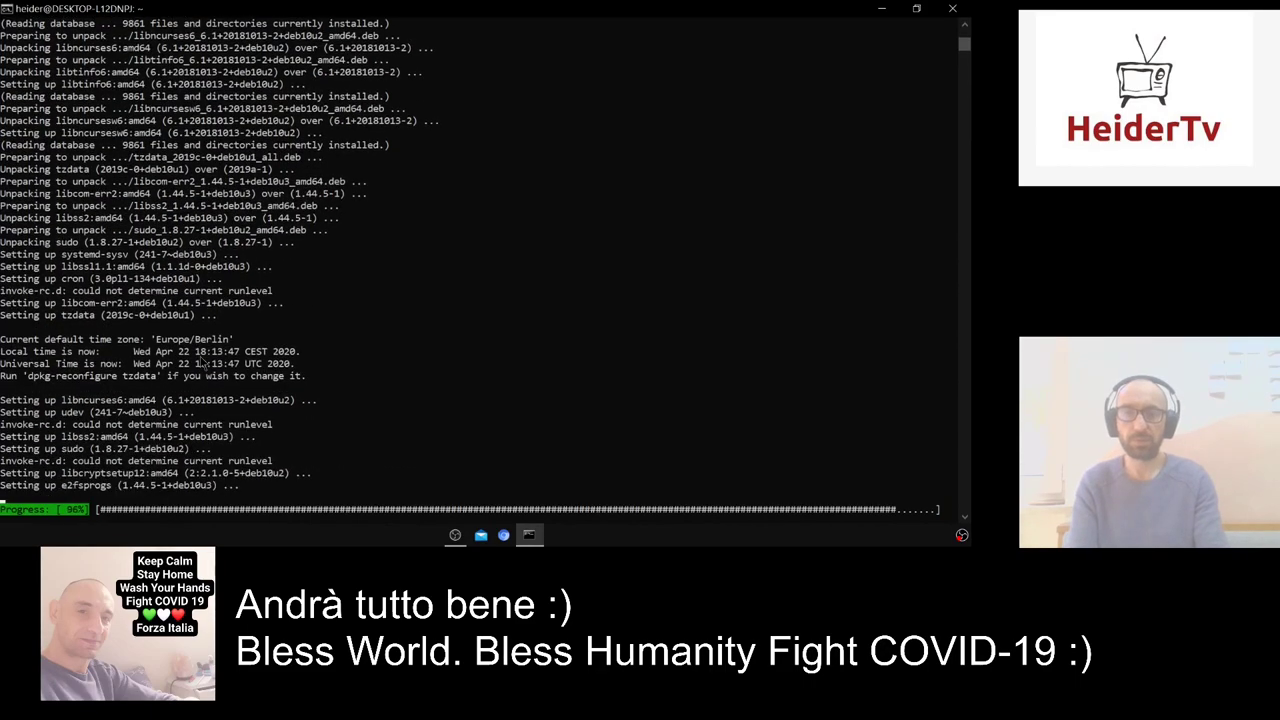
pyautogui.press('super+Up')
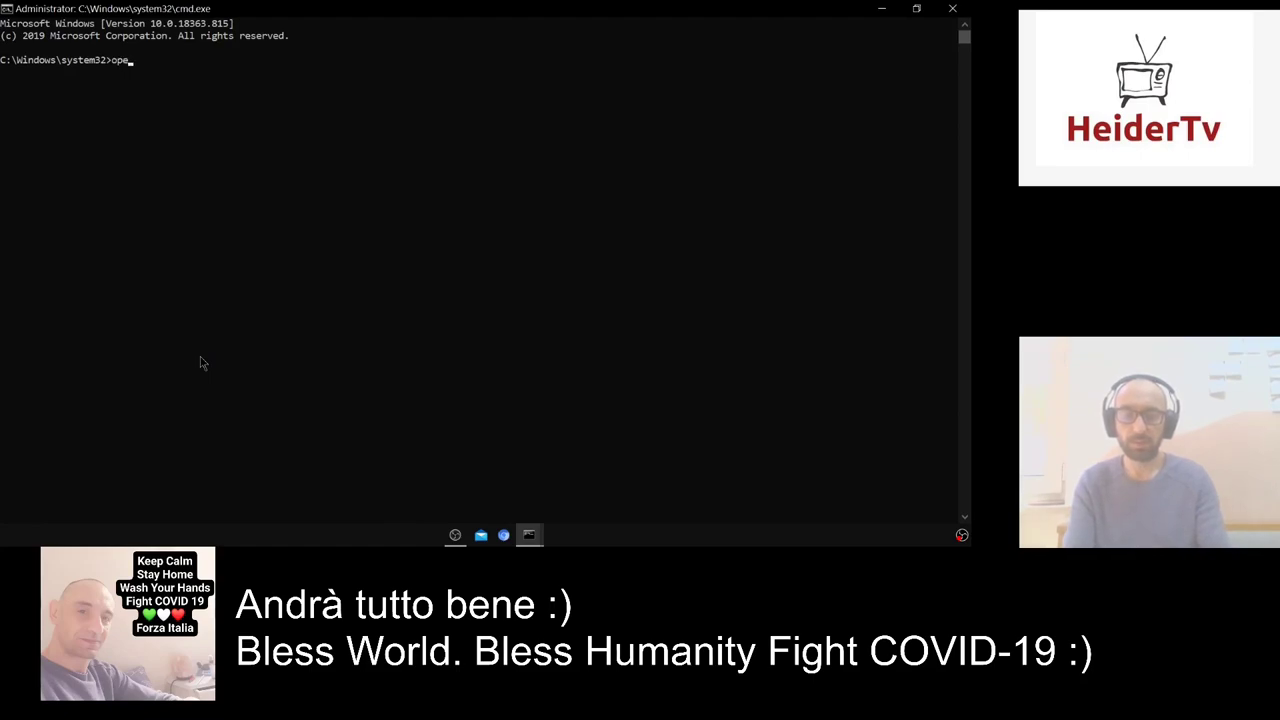
# Try running opensuse in cmd and searching Start for it, then launch Microsoft Store.
pyautogui.write('use')
pyautogui.press('Return')
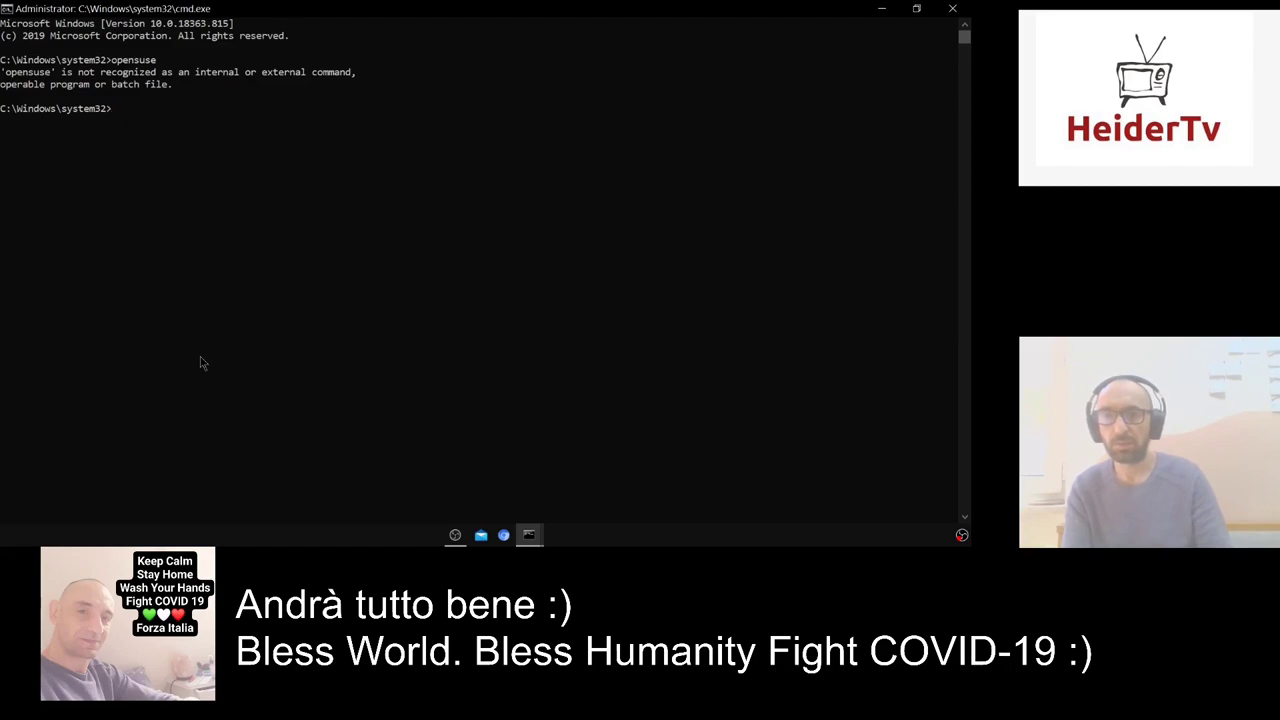
pyautogui.press('super')
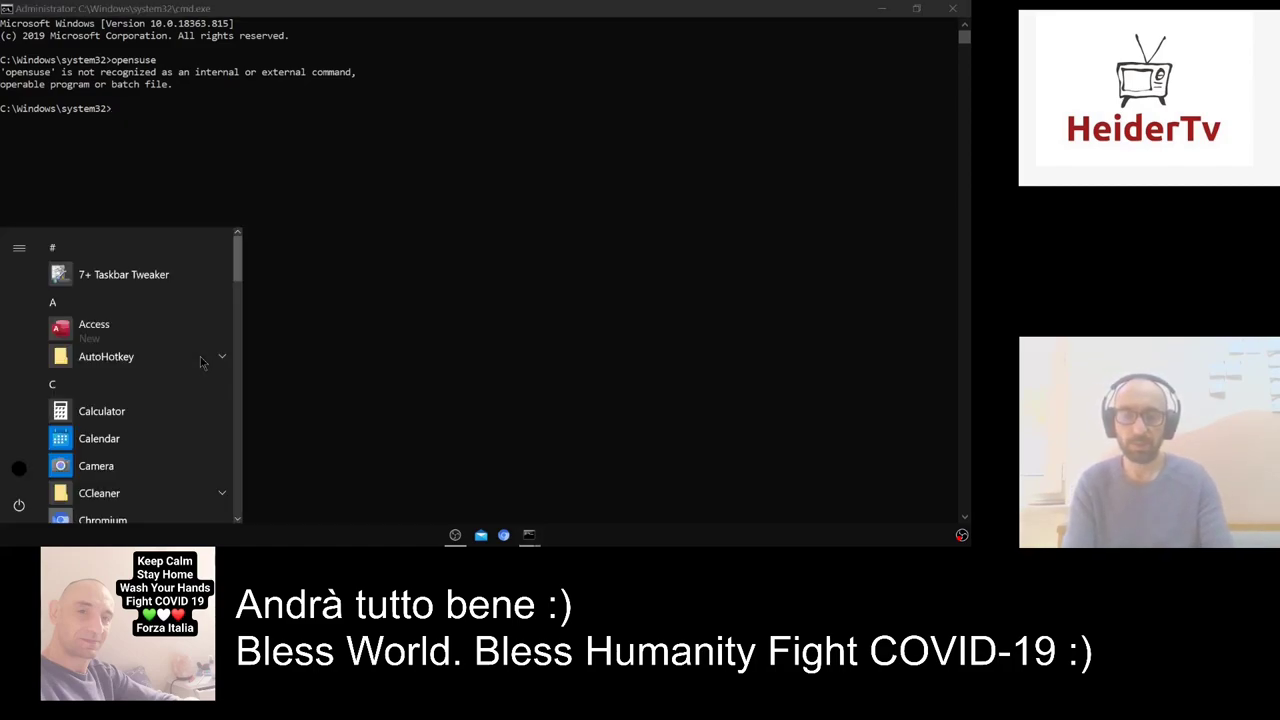
pyautogui.write('ope')
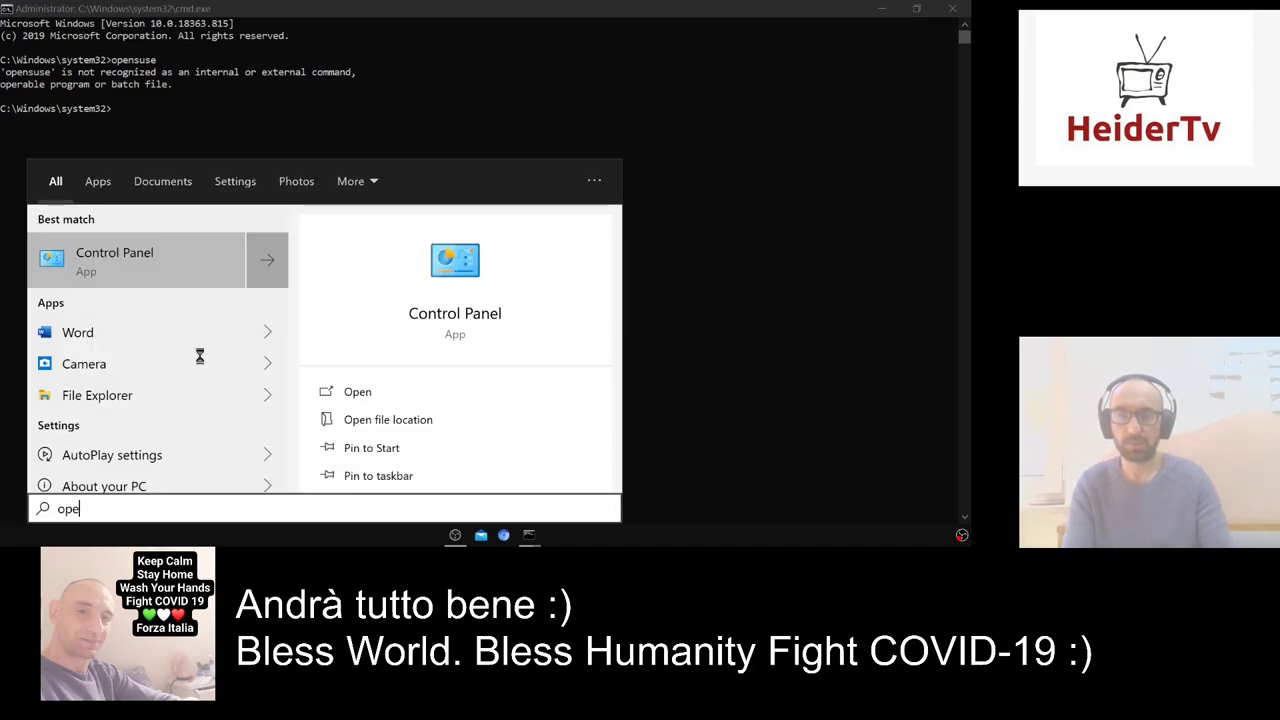
pyautogui.write('ns')
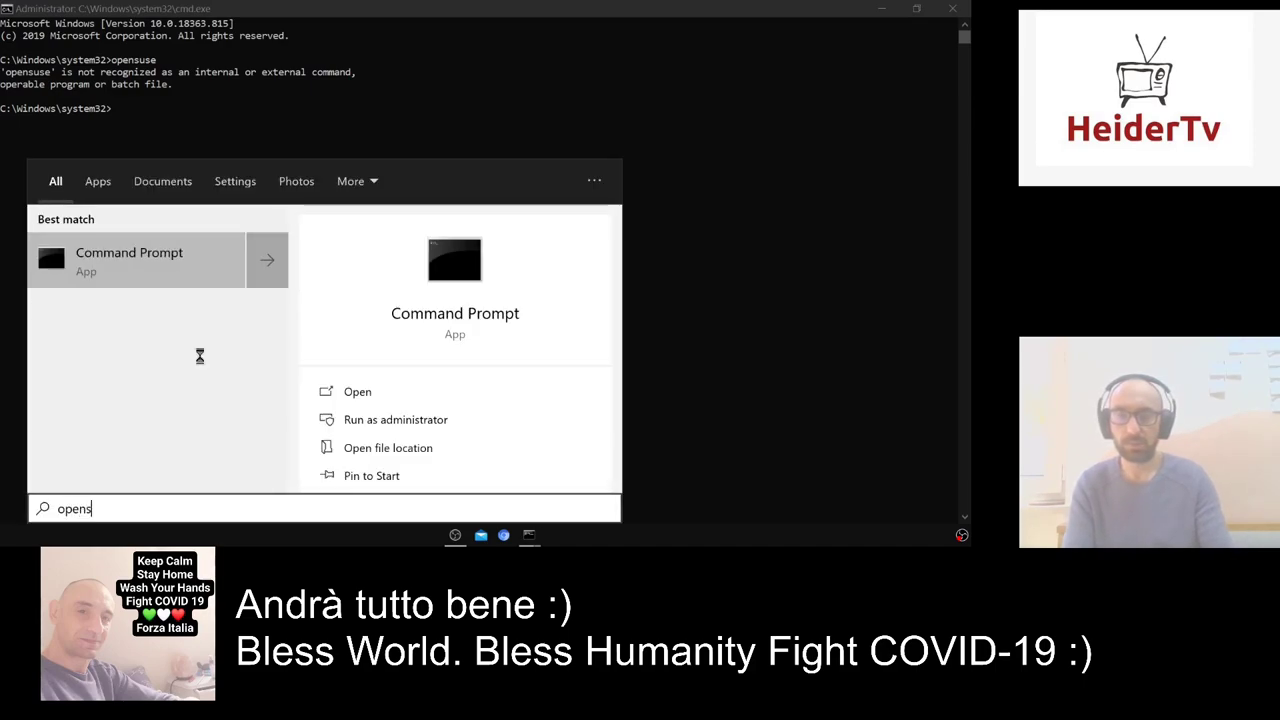
pyautogui.write('use')
pyautogui.press('Escape')
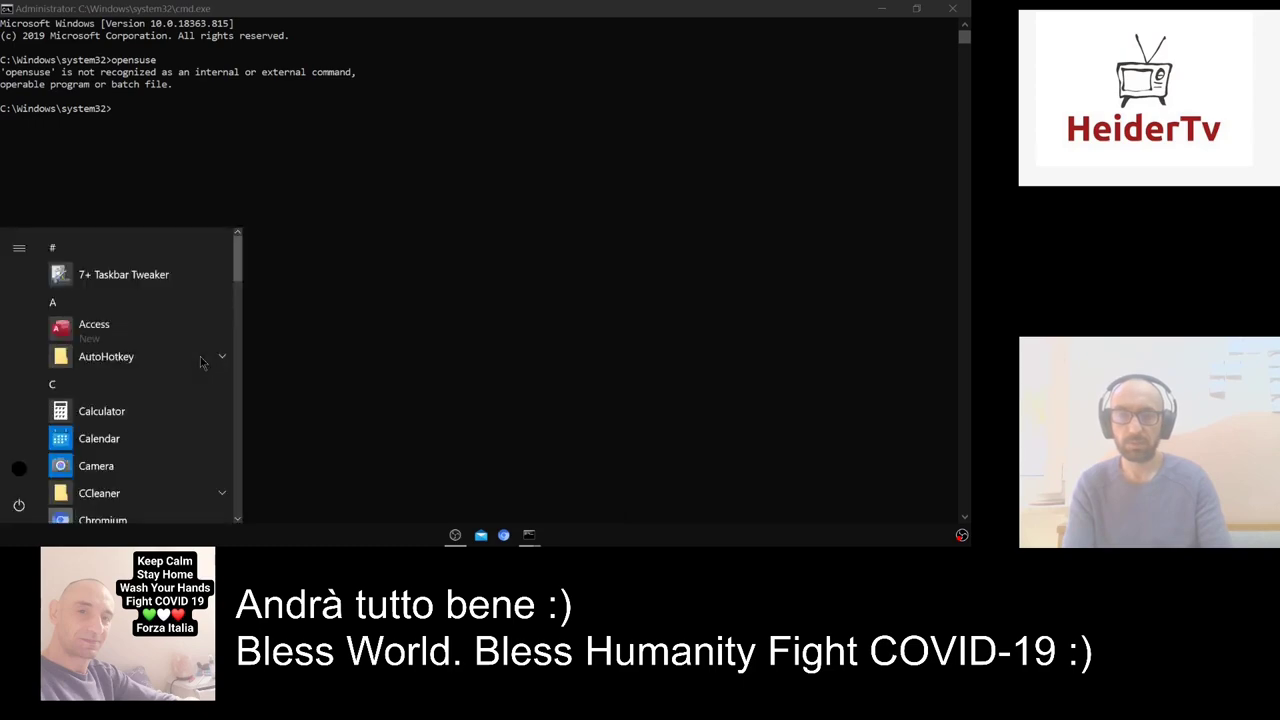
pyautogui.write('store')
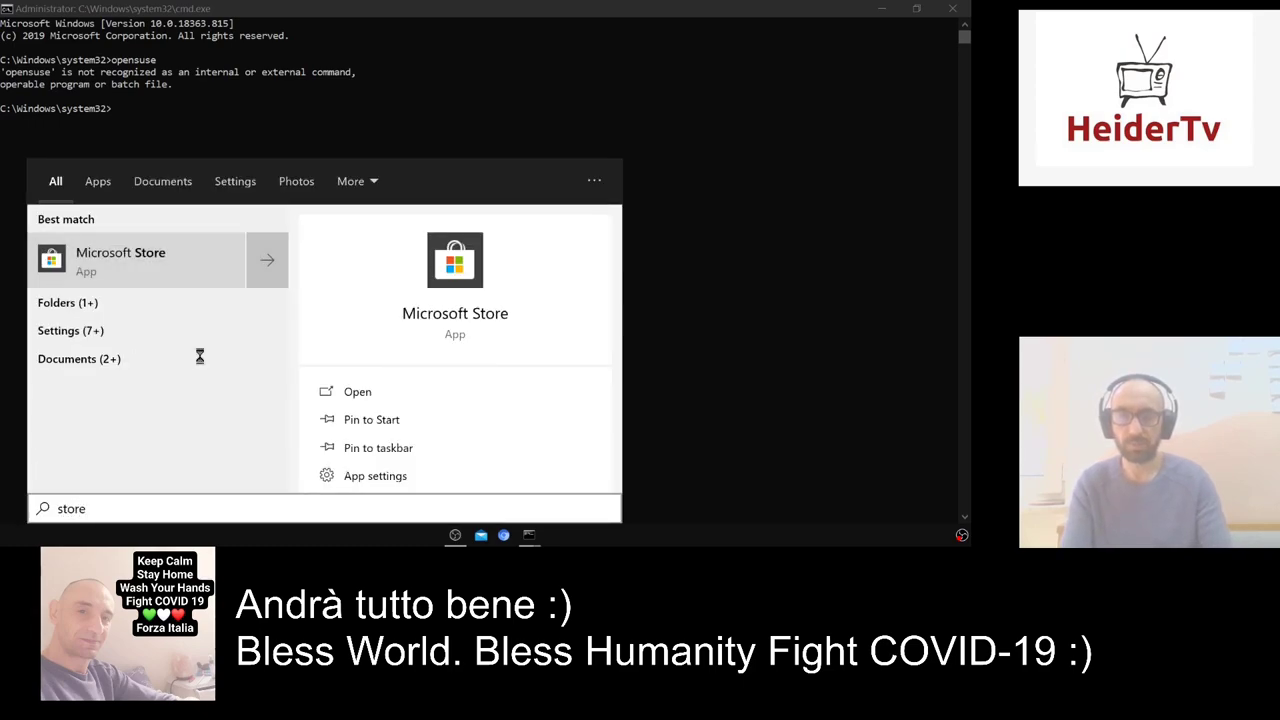
pyautogui.press('Return')
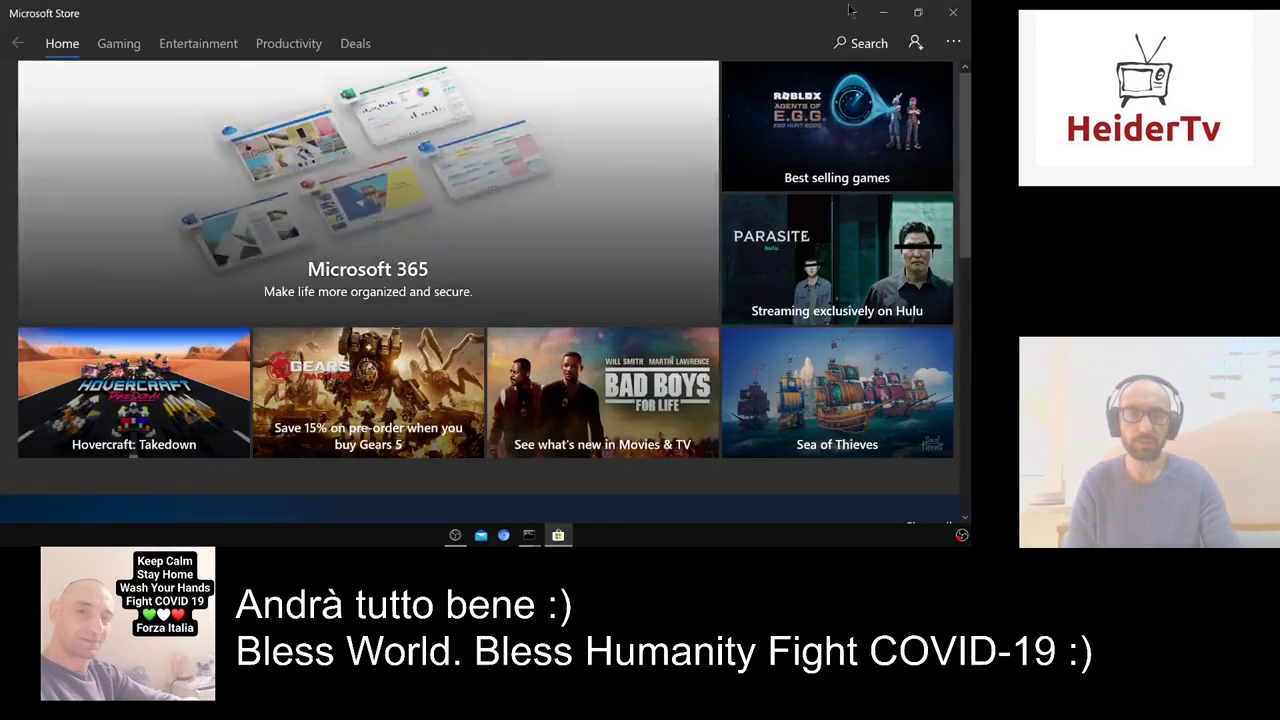
# Open the Store's downloads and updates page and try the suse command in cmd.
pyautogui.click(953, 42)
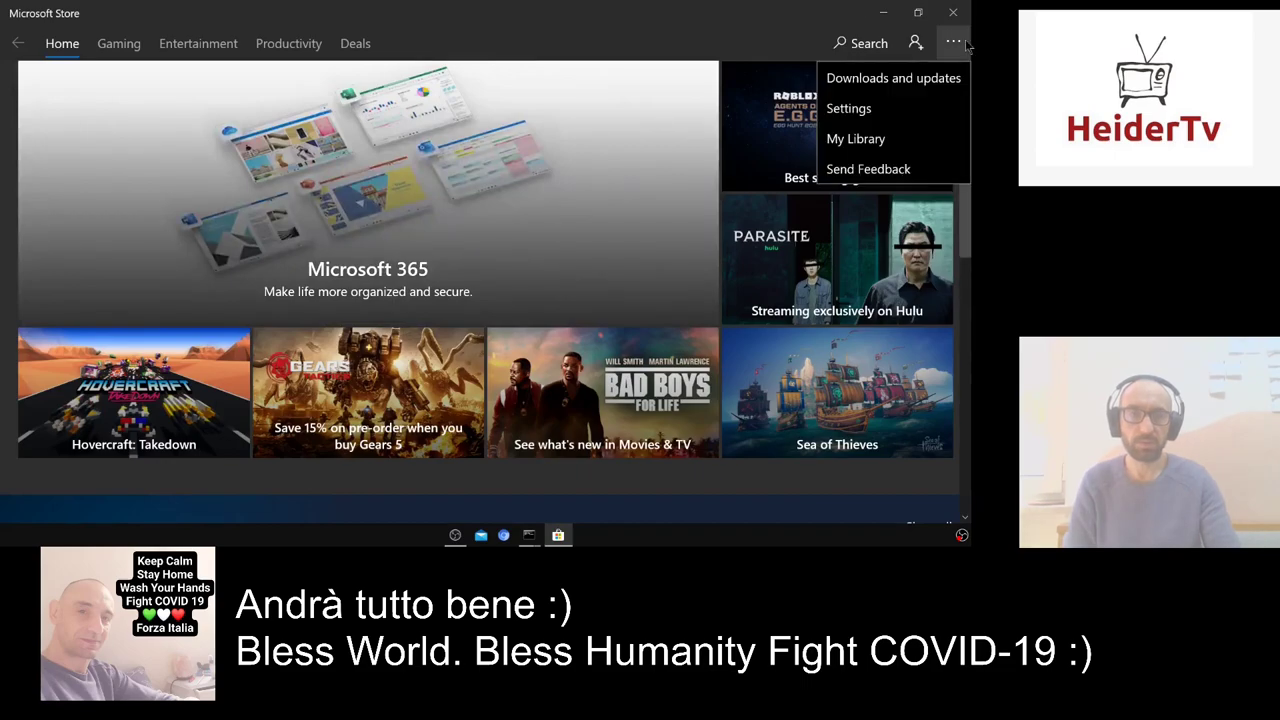
pyautogui.click(910, 87)
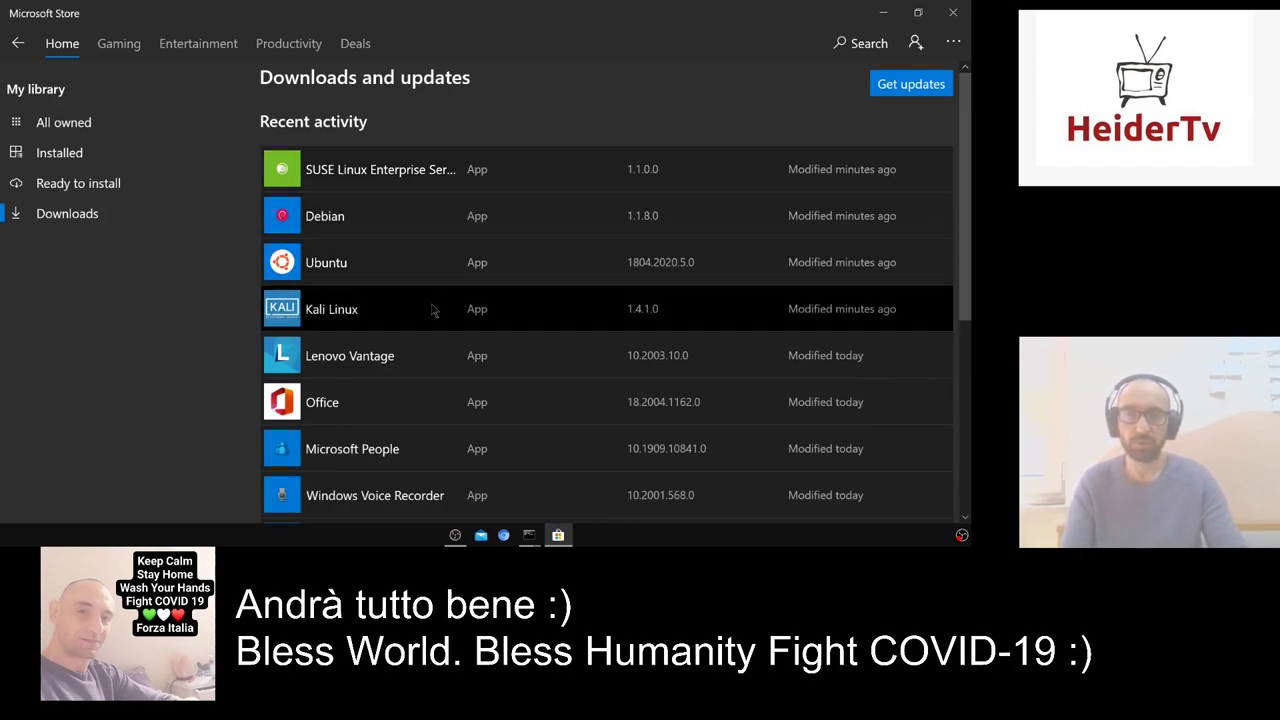
pyautogui.write('suse')
pyautogui.press('Return')
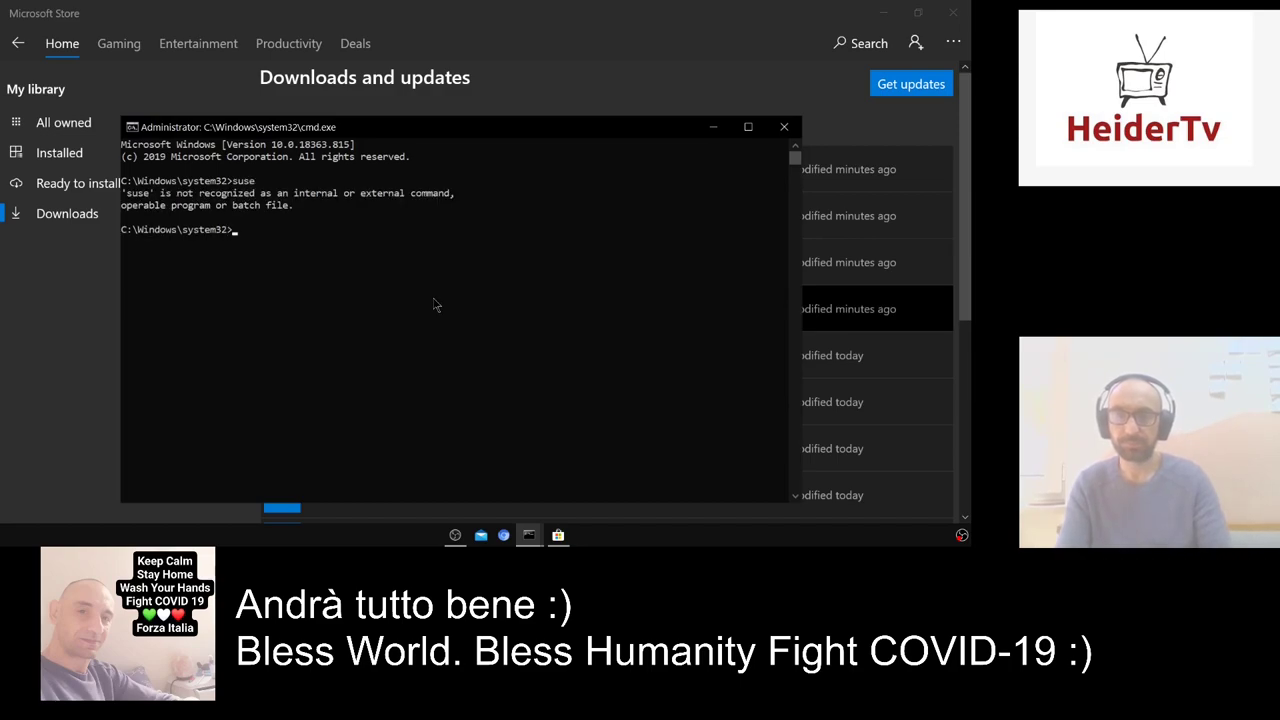
pyautogui.hotkey('alt', 'Tab')
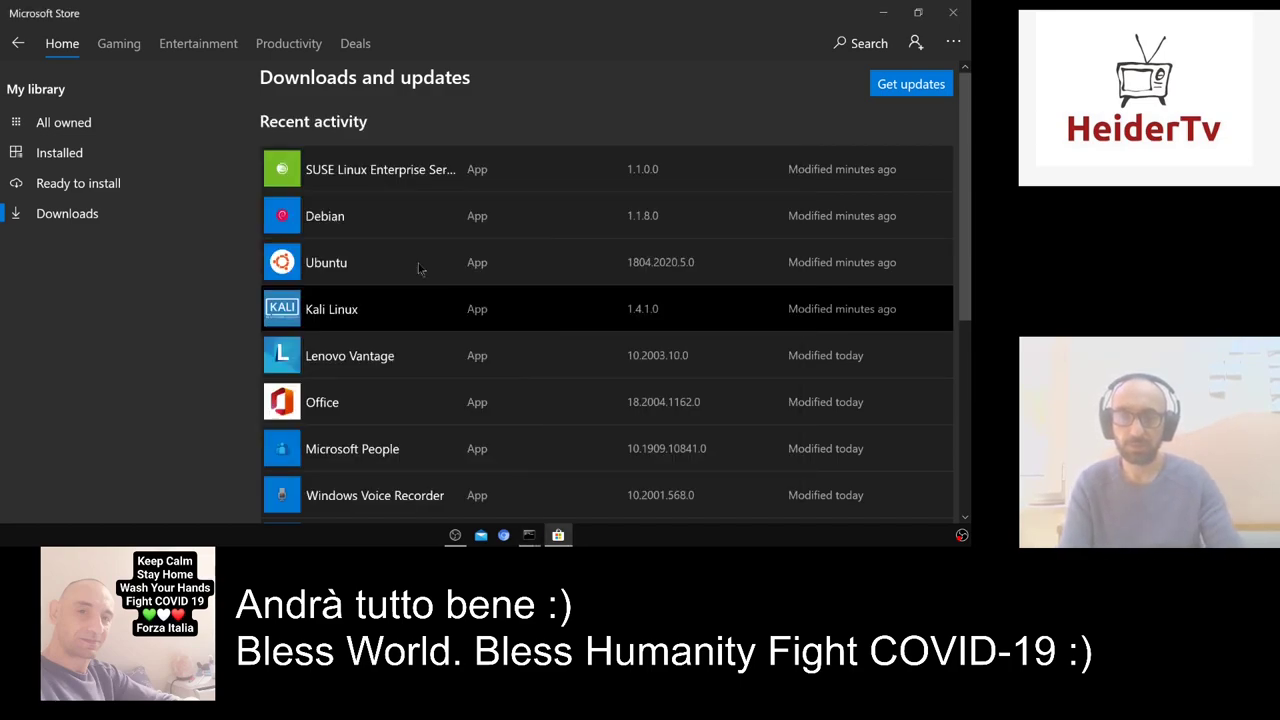
# Launch SUSE Linux Enterprise Server 15 SP1 from its Store page and maximize its installing console.
pyautogui.click(380, 177)
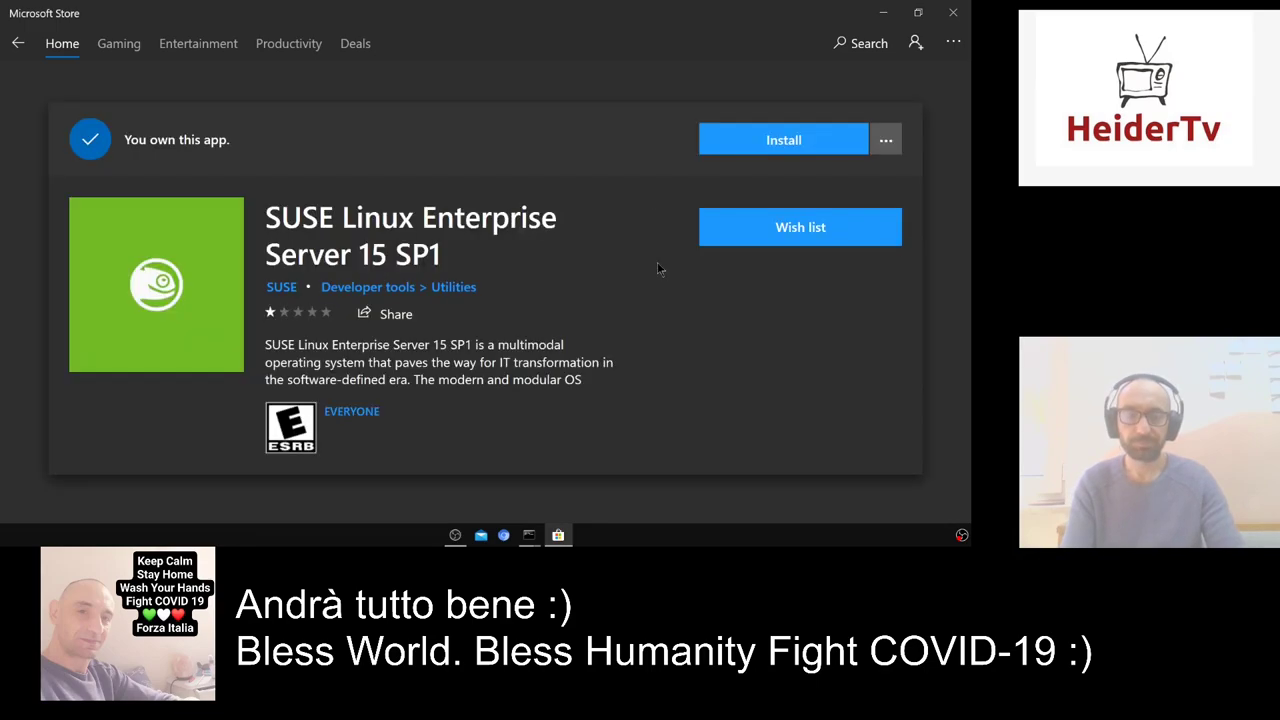
pyautogui.click(784, 139)
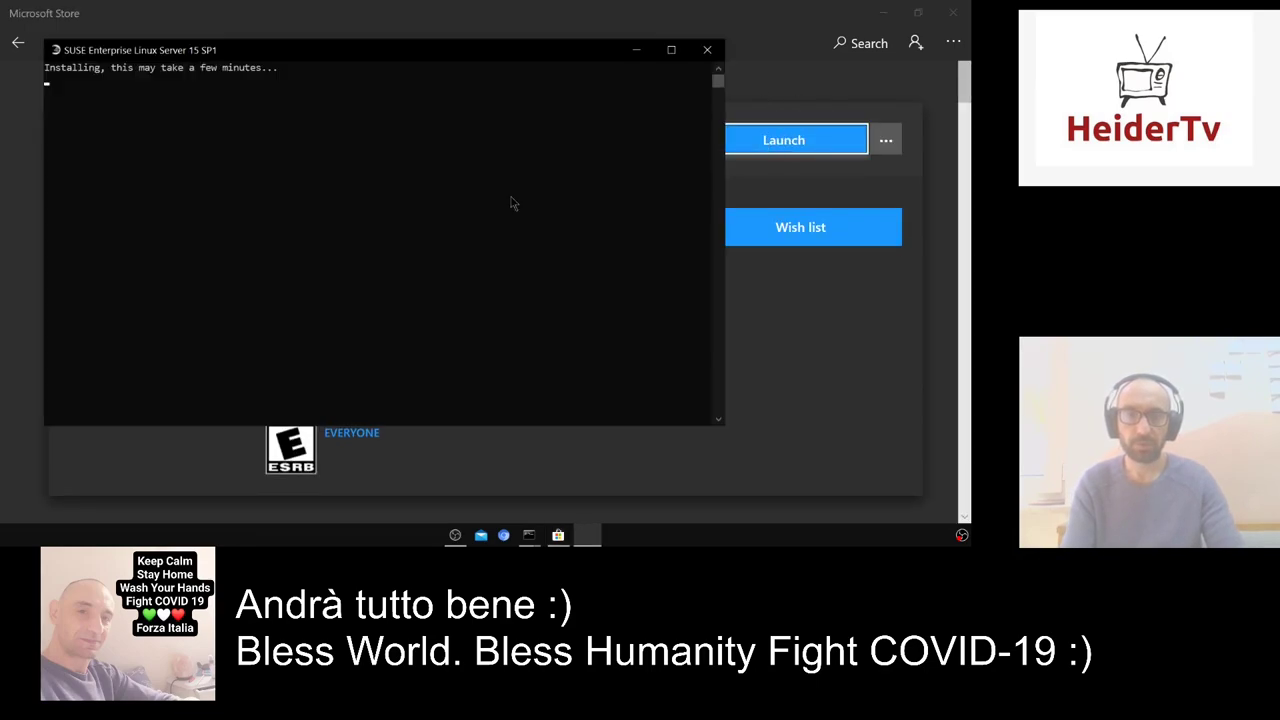
pyautogui.press('super+Up')
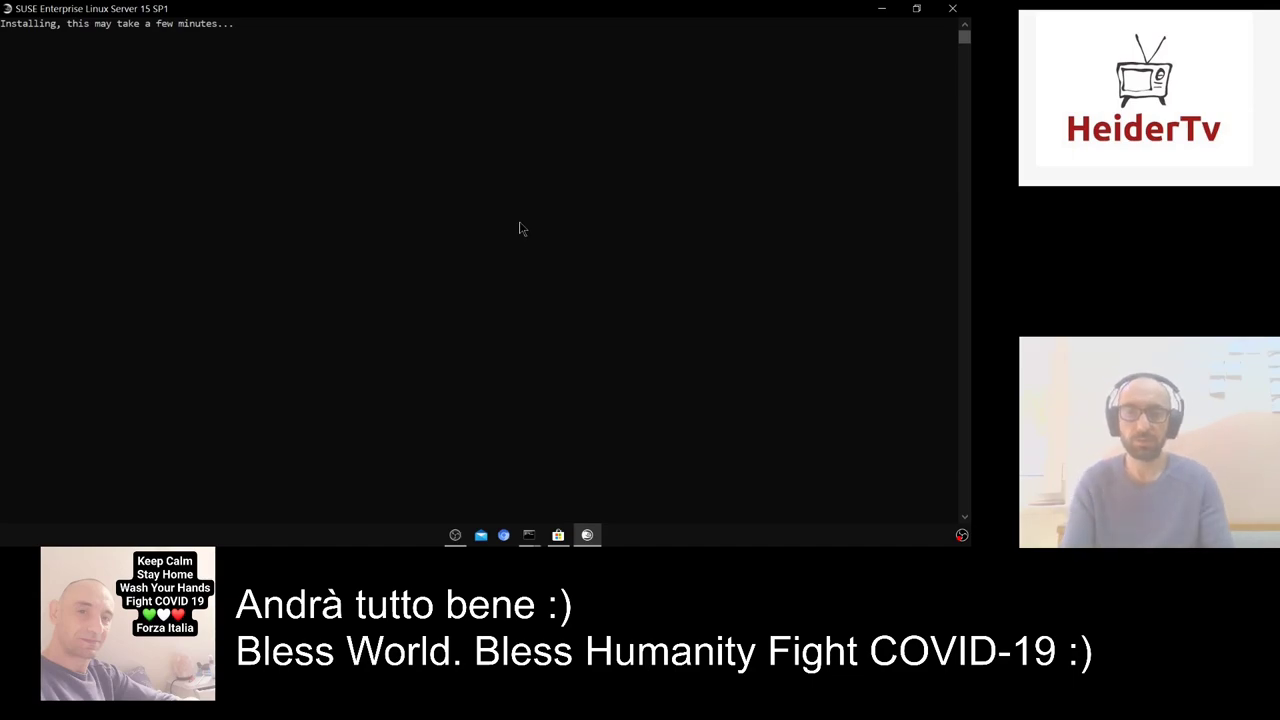
# Bring up the Debian terminal, rerun sudo apt update (all packages up to date), and clear the screen.
pyautogui.press('super+Tab')
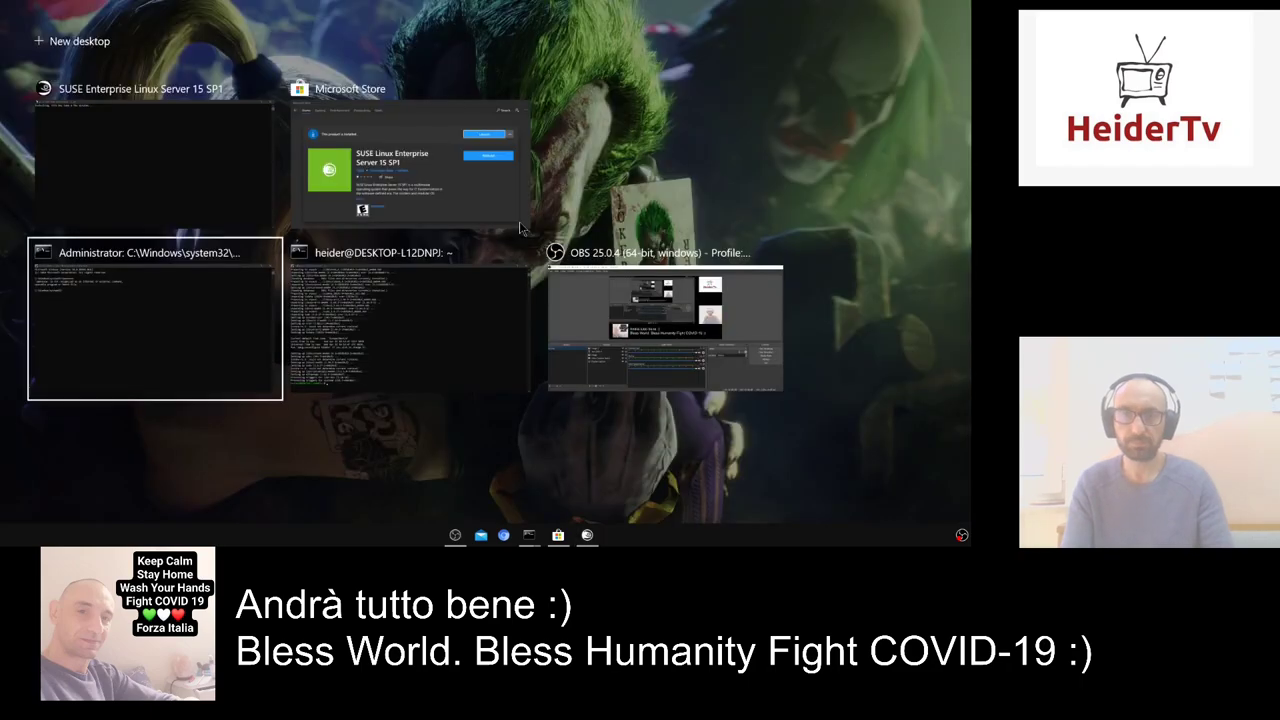
pyautogui.press('Return')
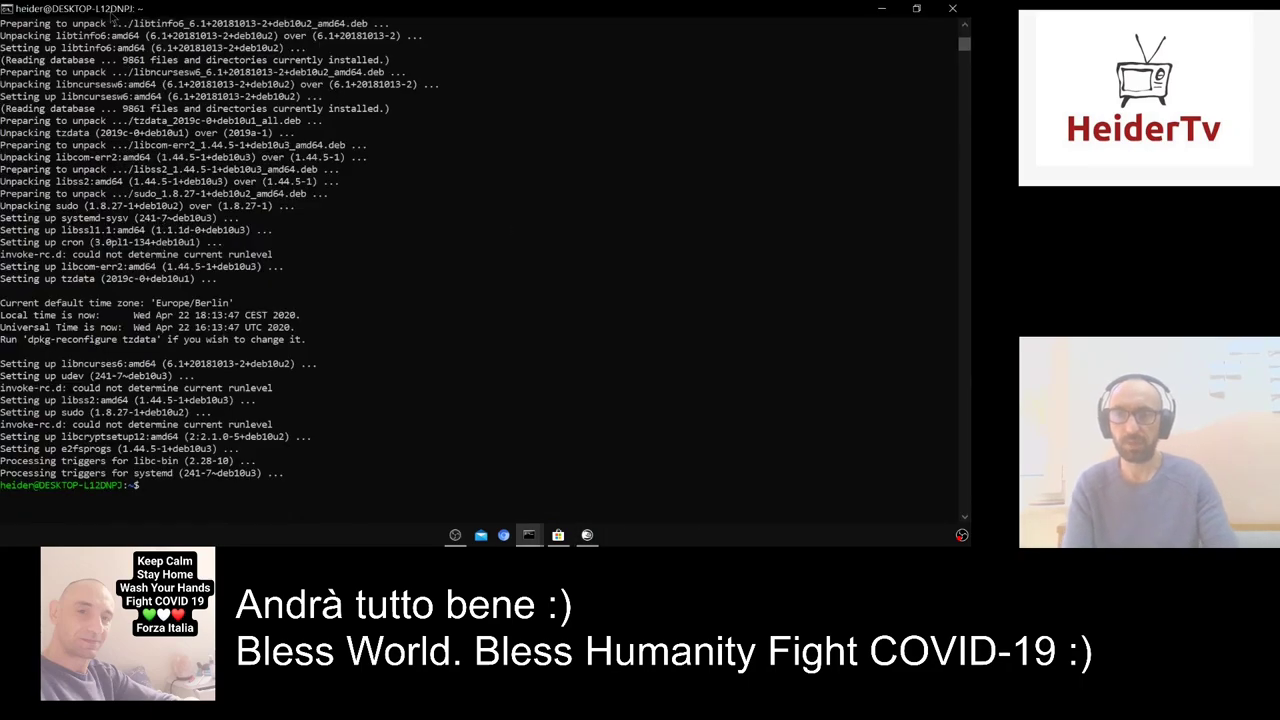
pyautogui.click(386, 291)
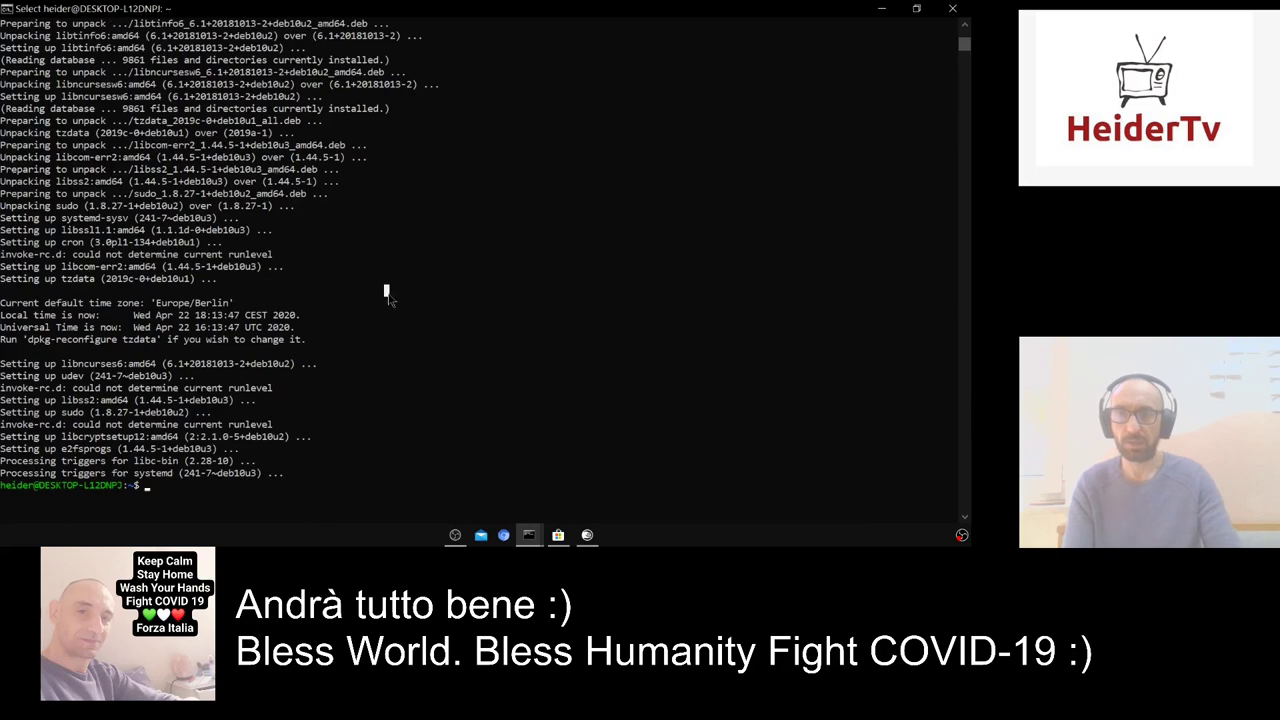
pyautogui.write('sud')
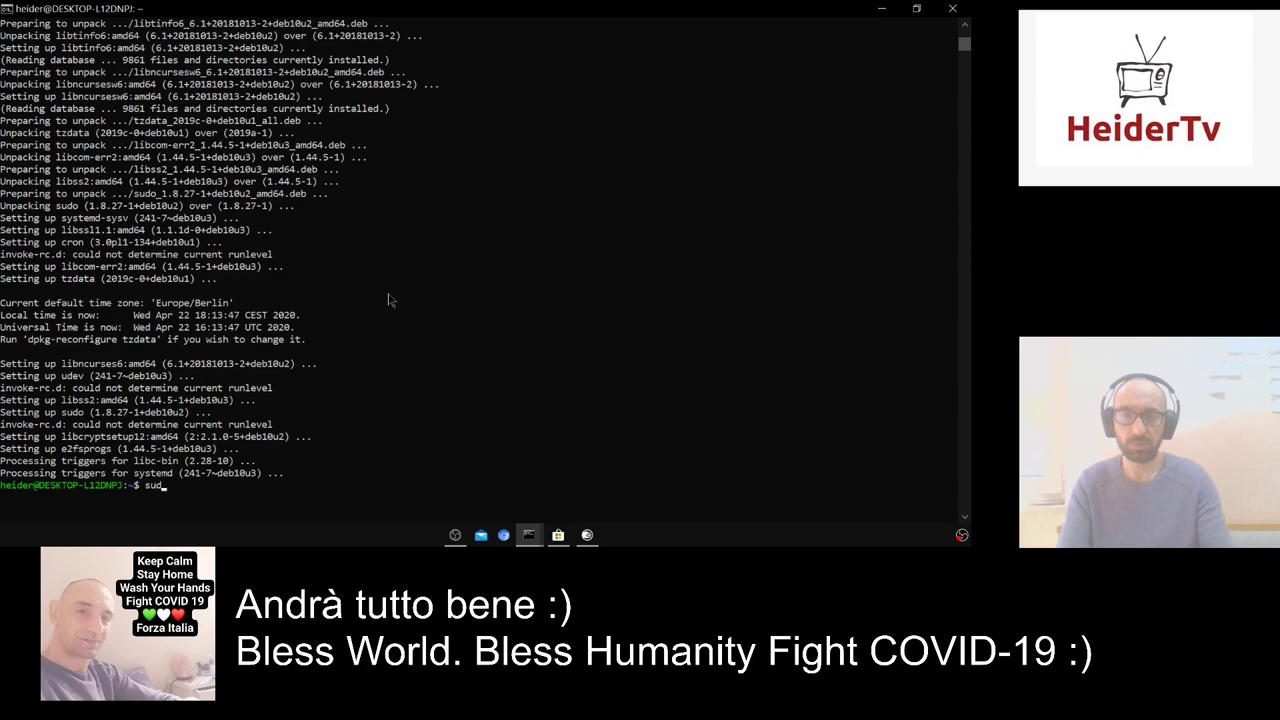
pyautogui.write('o apt update')
pyautogui.press('Return')
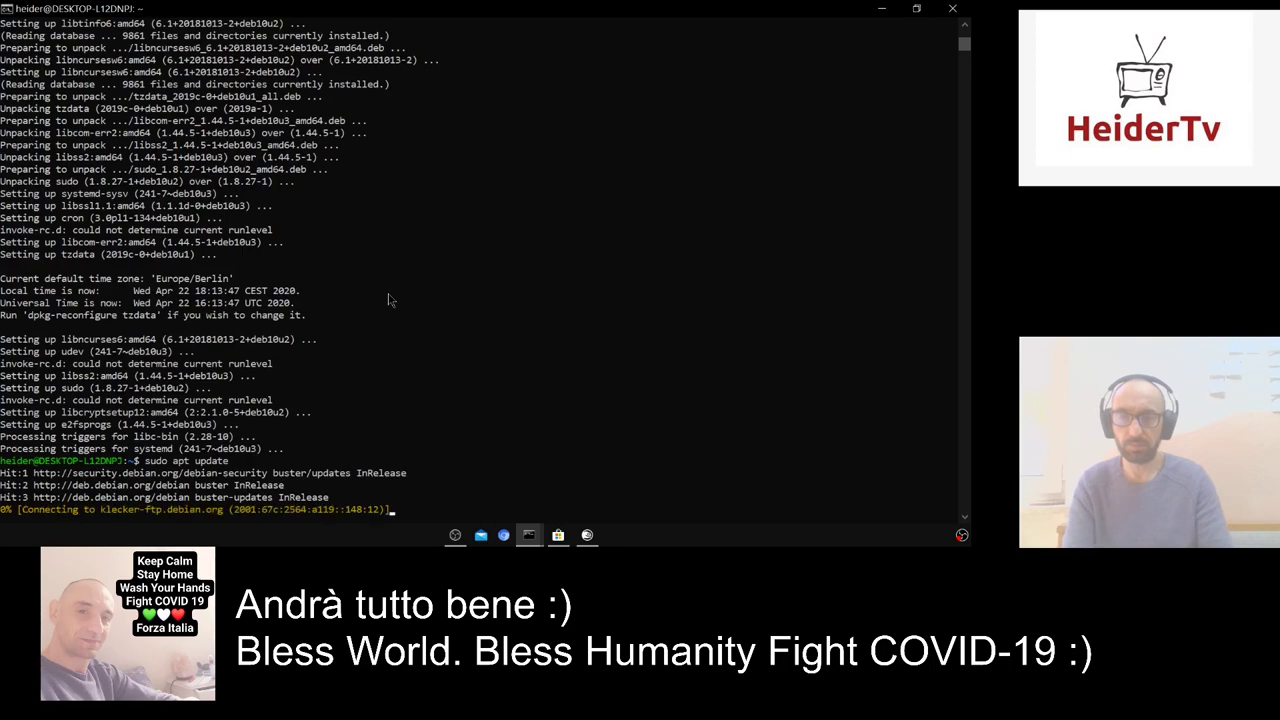
pyautogui.write('c')
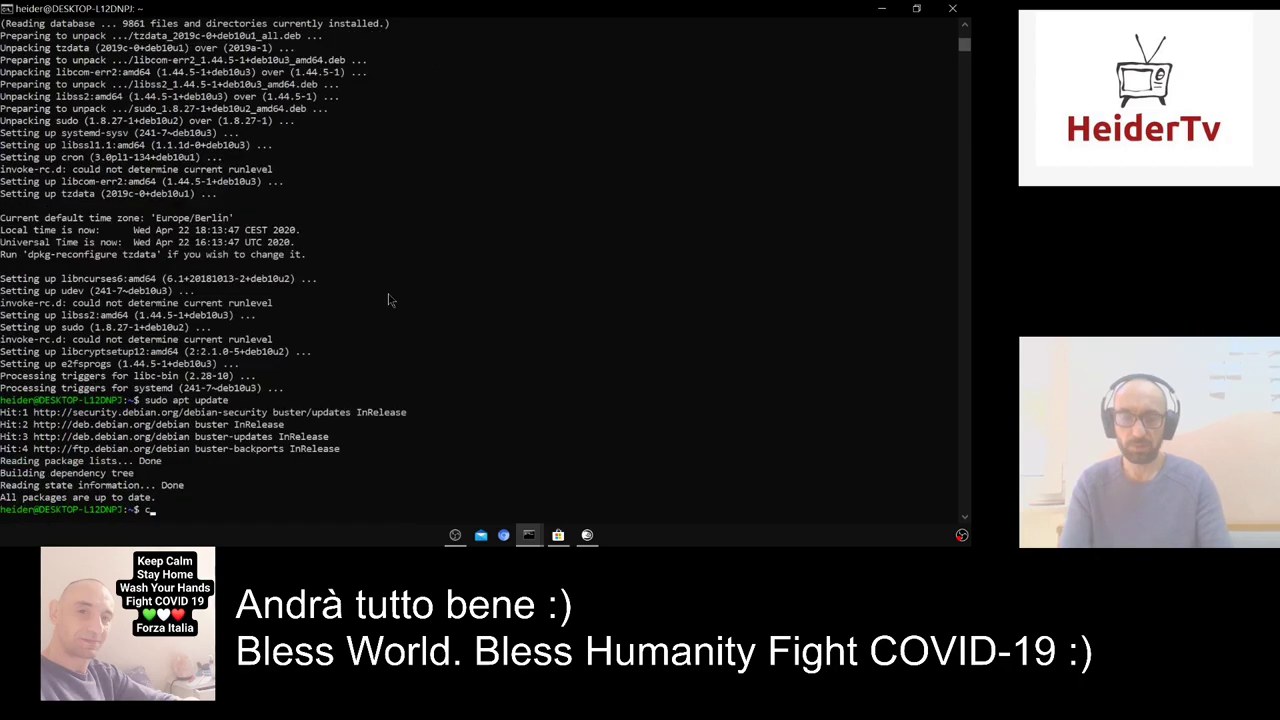
pyautogui.write('lear')
pyautogui.press('Return')
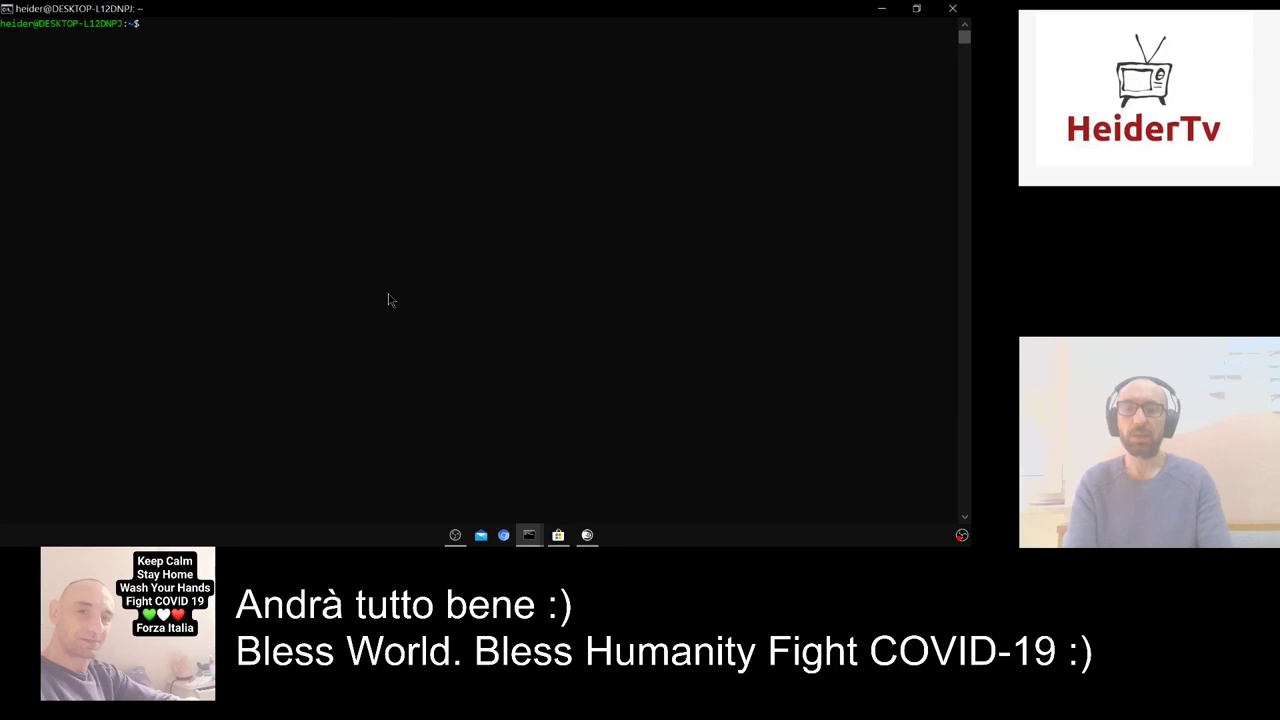
# Show kernel release 4.4.0-18362-Microsoft with uname -r and begin typing sudo apt install aptitude.
pyautogui.write('uname -r')
pyautogui.press('Return')
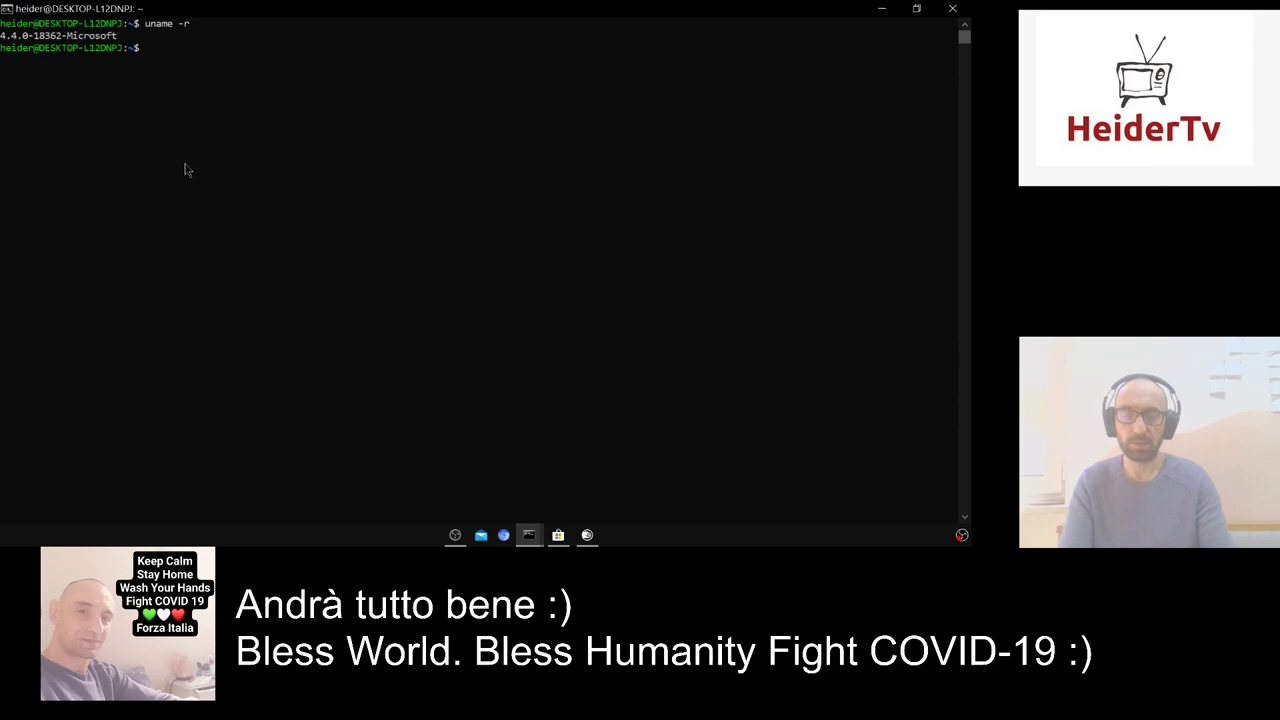
pyautogui.write('sudo apt install ap')
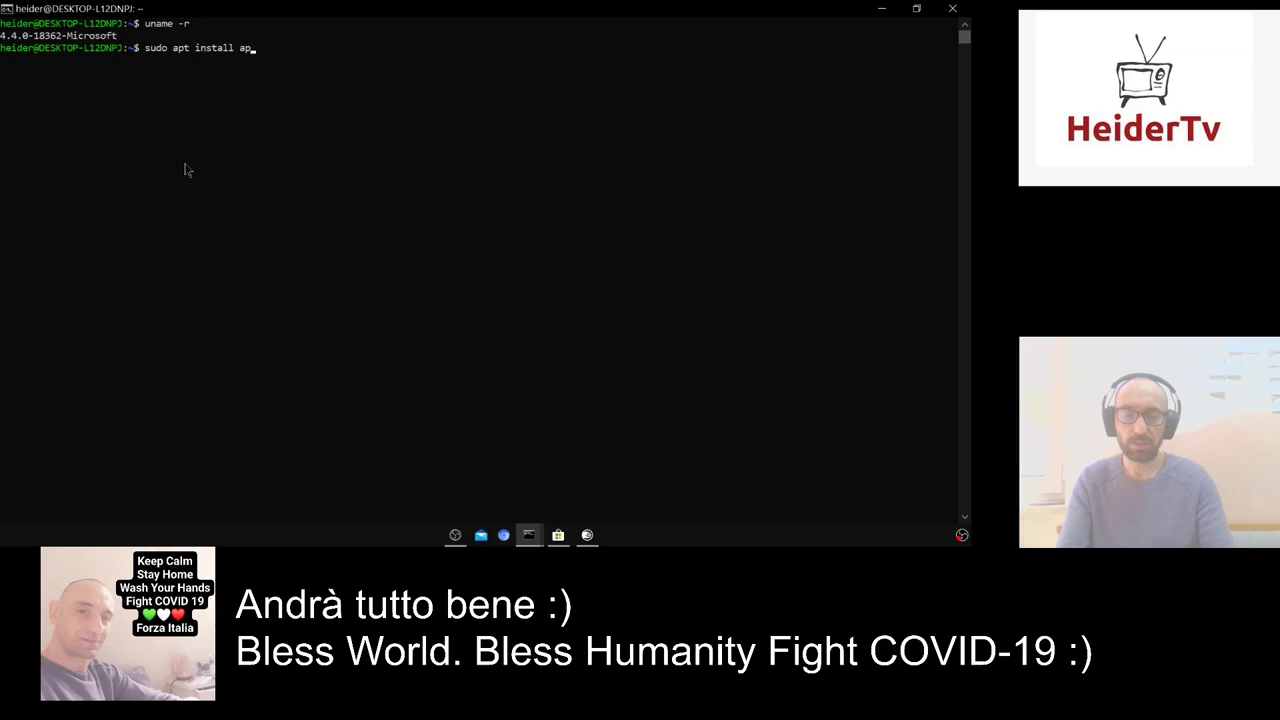
# Complete and run sudo apt install aptitude, answering Y to install it.
pyautogui.write('titude')
pyautogui.press('Return')
pyautogui.write('Y')
pyautogui.press('Return')
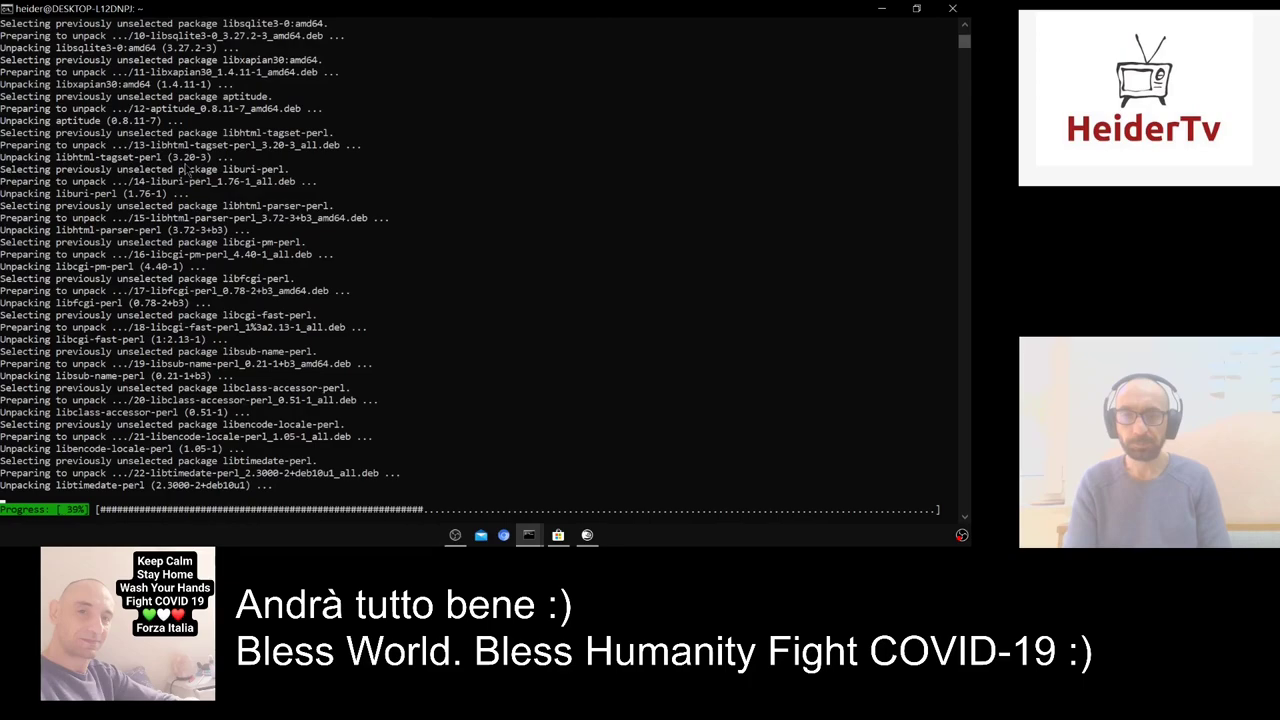
# Start a new sudo command and copy the username from the prompt line.
pyautogui.write('sudo')
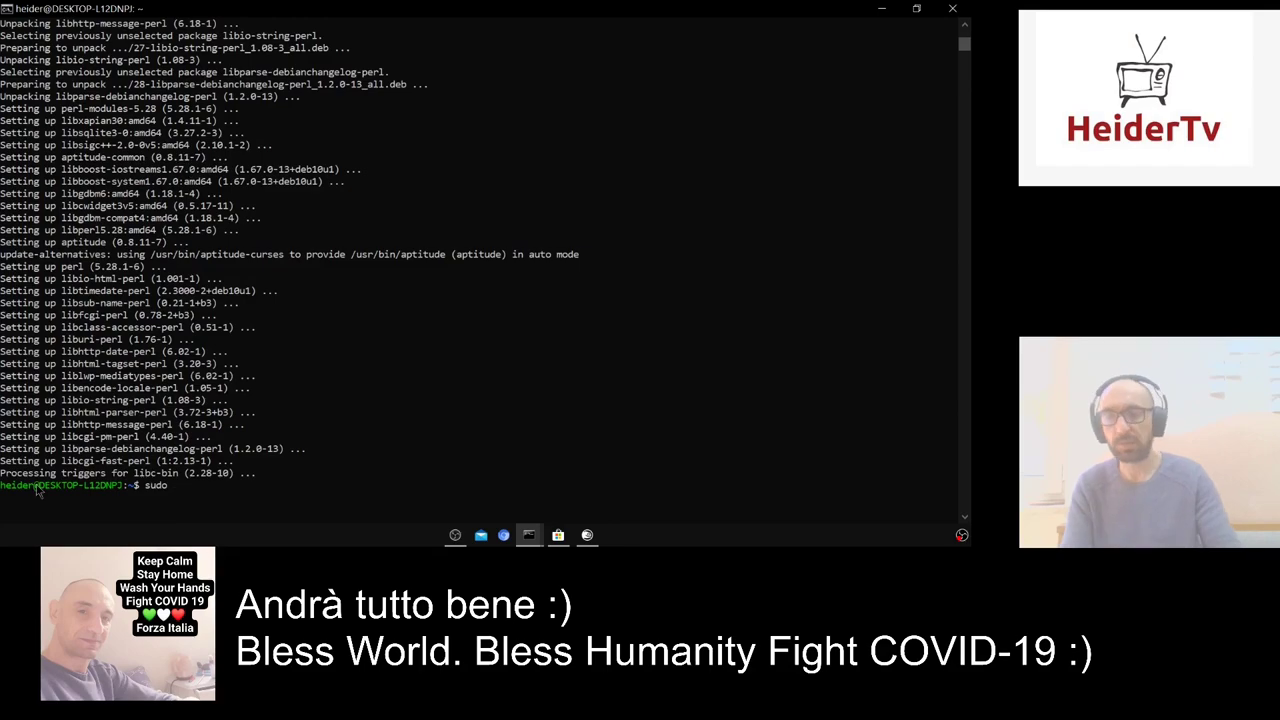
pyautogui.moveTo(36, 488); pyautogui.dragTo(3, 490)
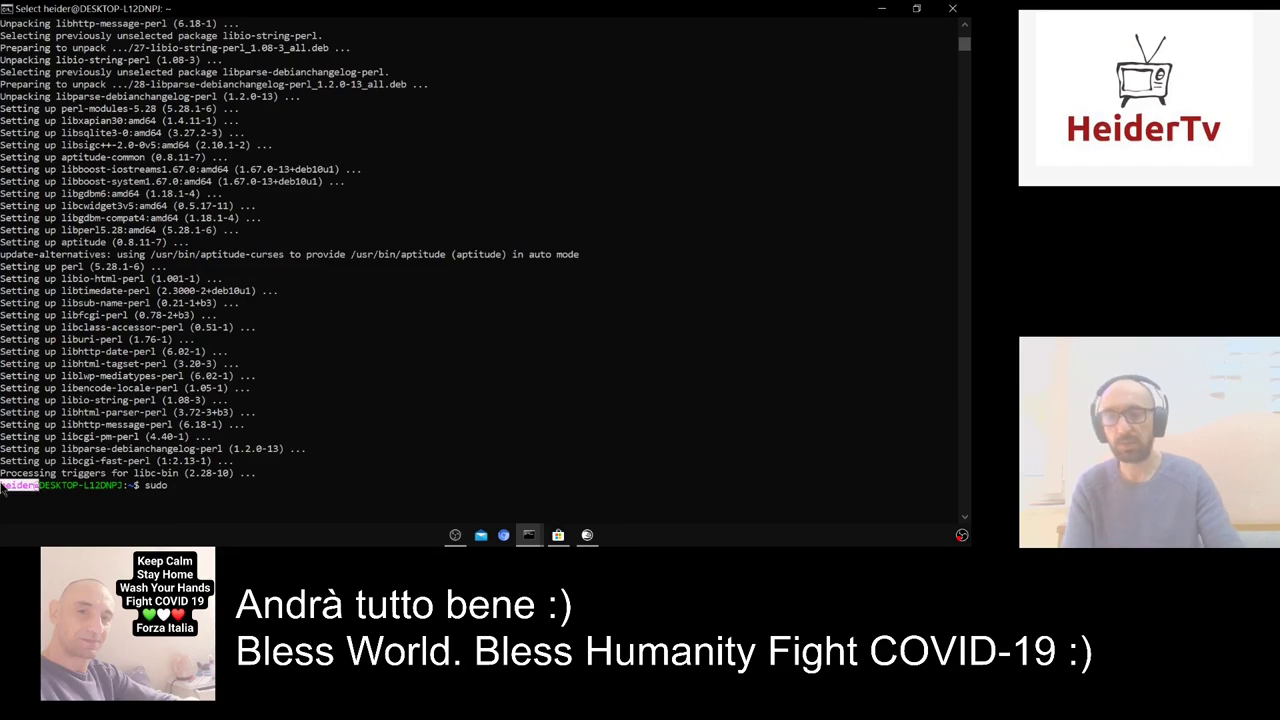
pyautogui.rightClick(3, 488)
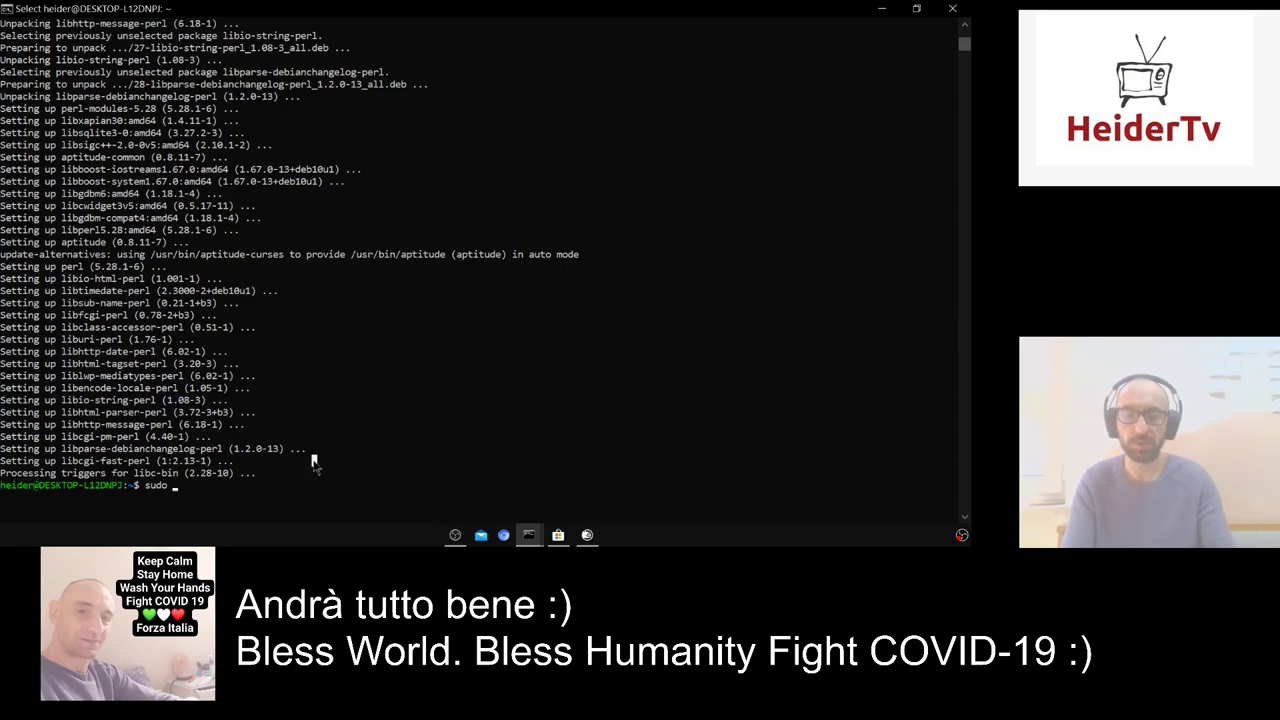
# Switch to a root shell with sudo -i and install htop and neofetch, accepting the 71 new packages.
pyautogui.write('-i')
pyautogui.press('Return')
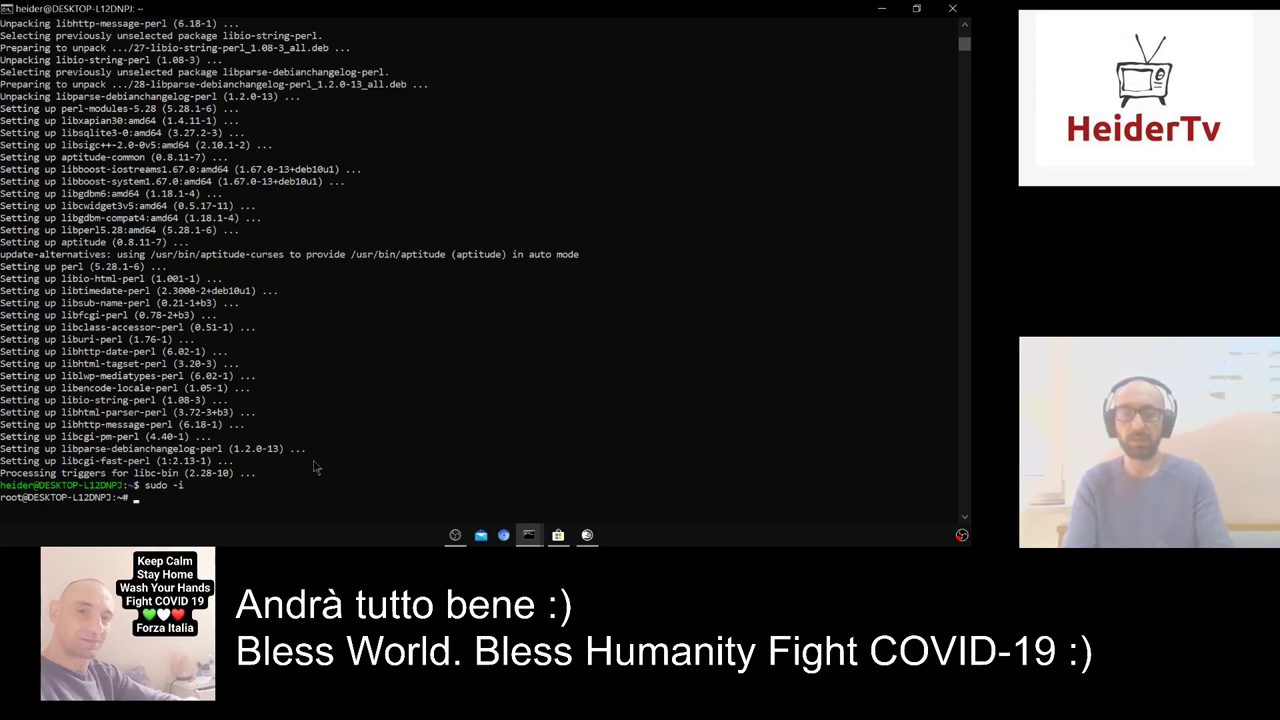
pyautogui.write('ap')
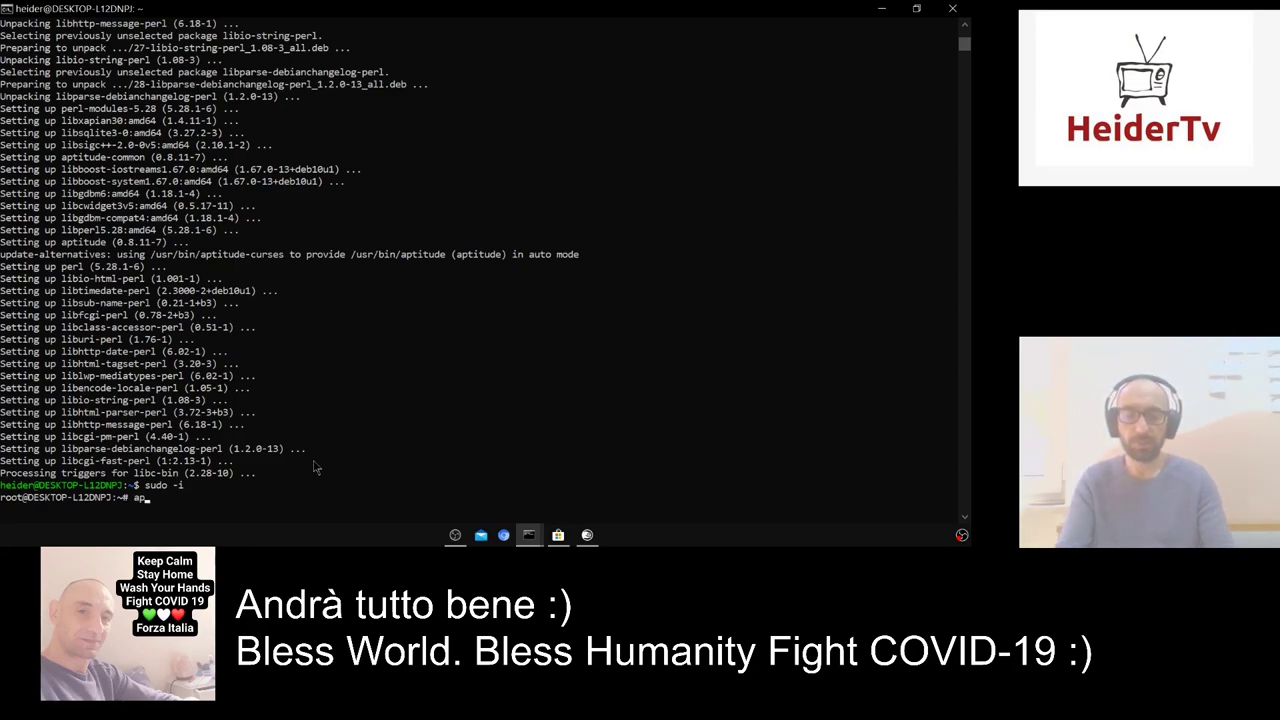
pyautogui.write('titude in')
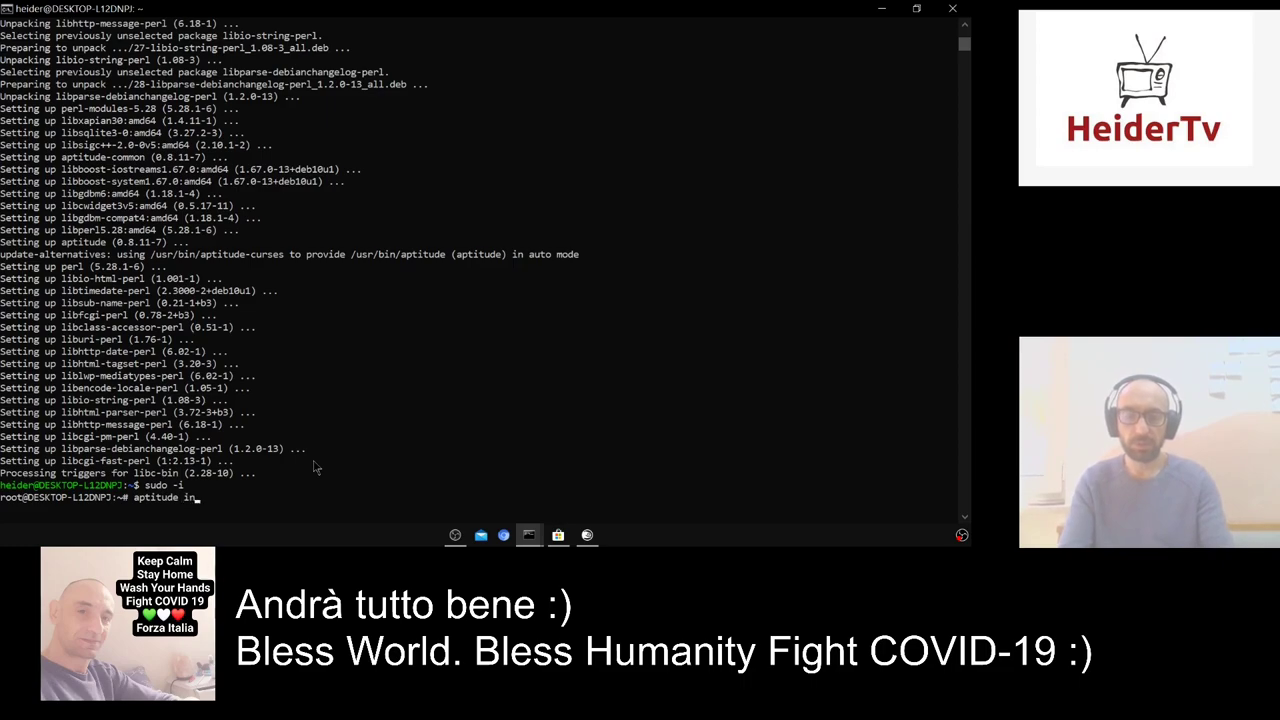
pyautogui.write('stall h')
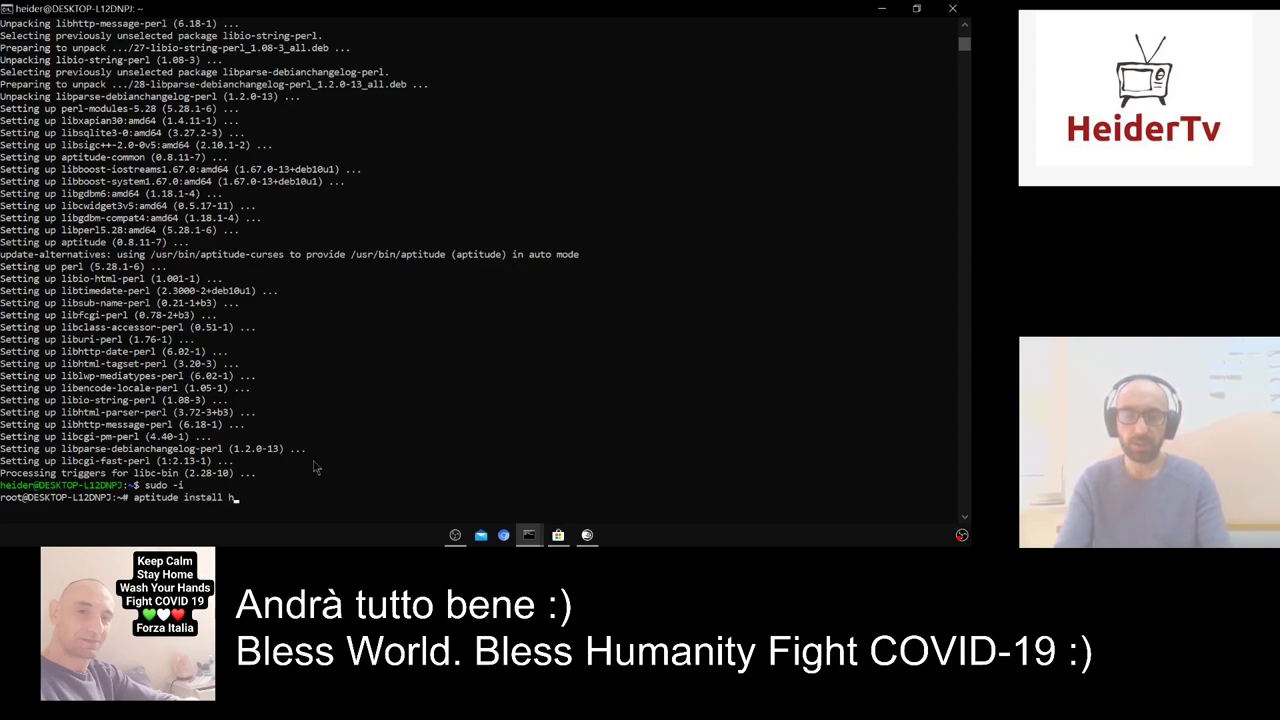
pyautogui.write('top neofetch')
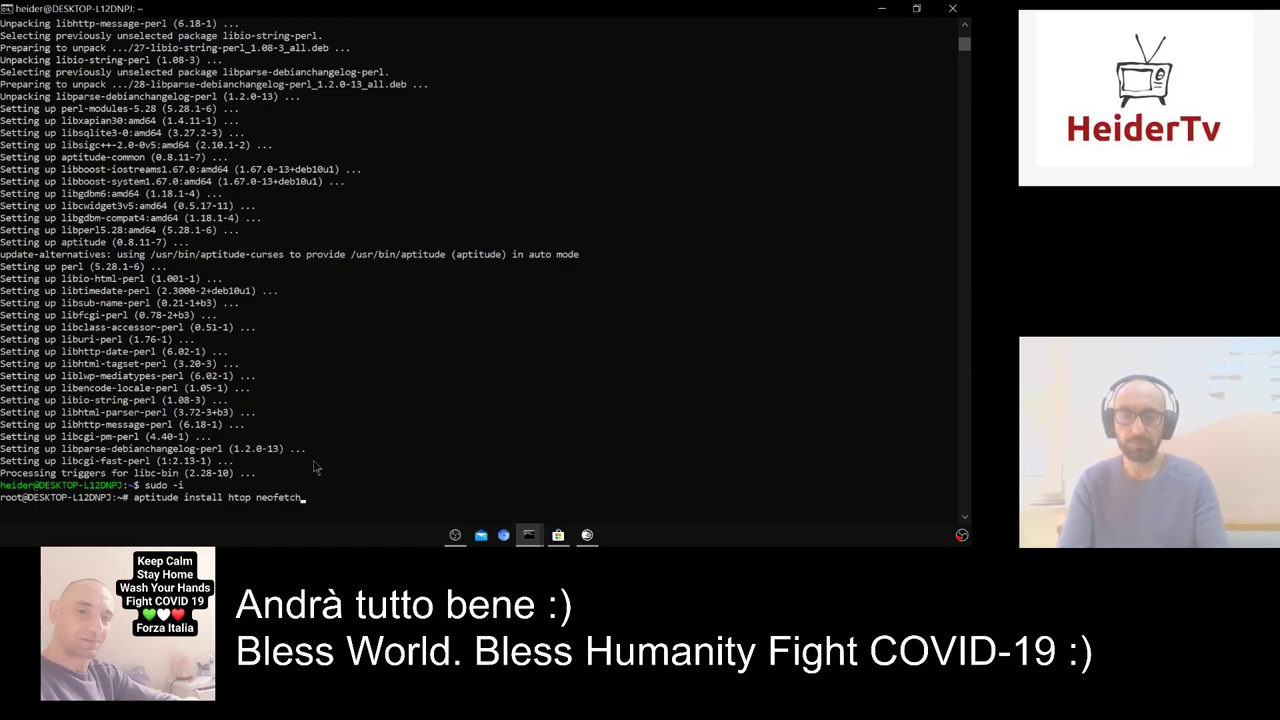
pyautogui.press('Return')
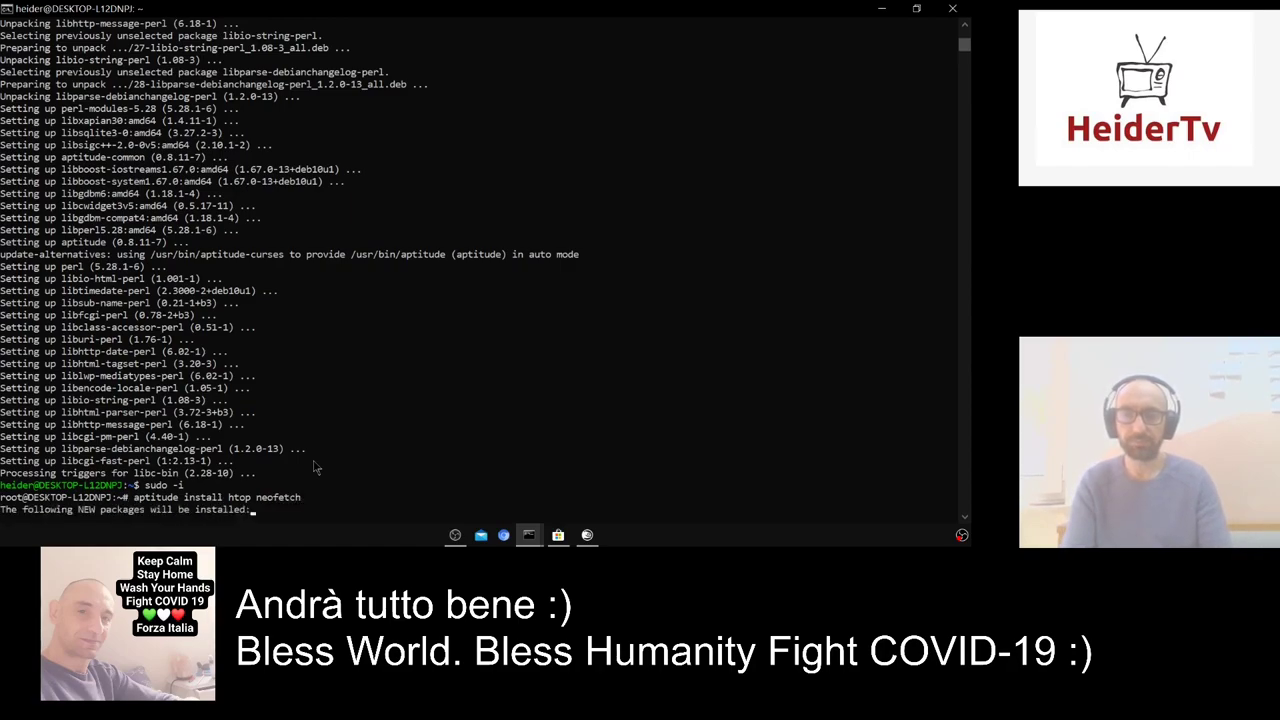
pyautogui.write('Y')
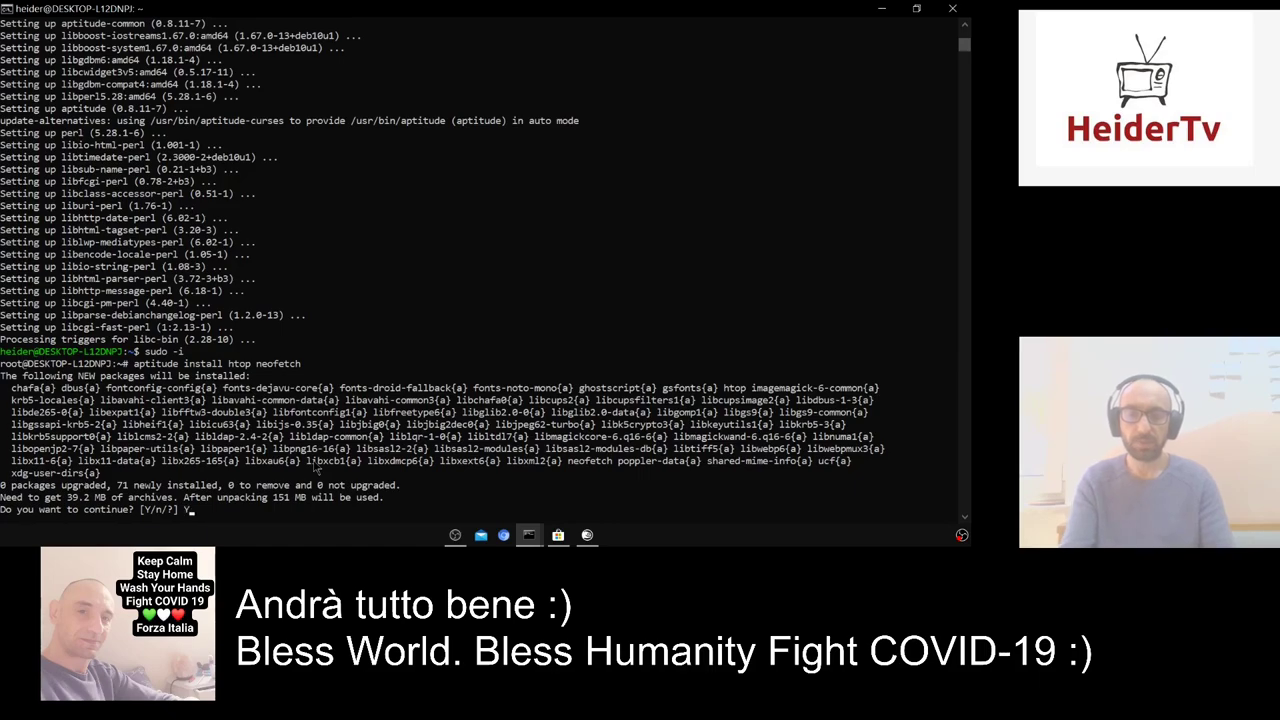
pyautogui.press('Return')
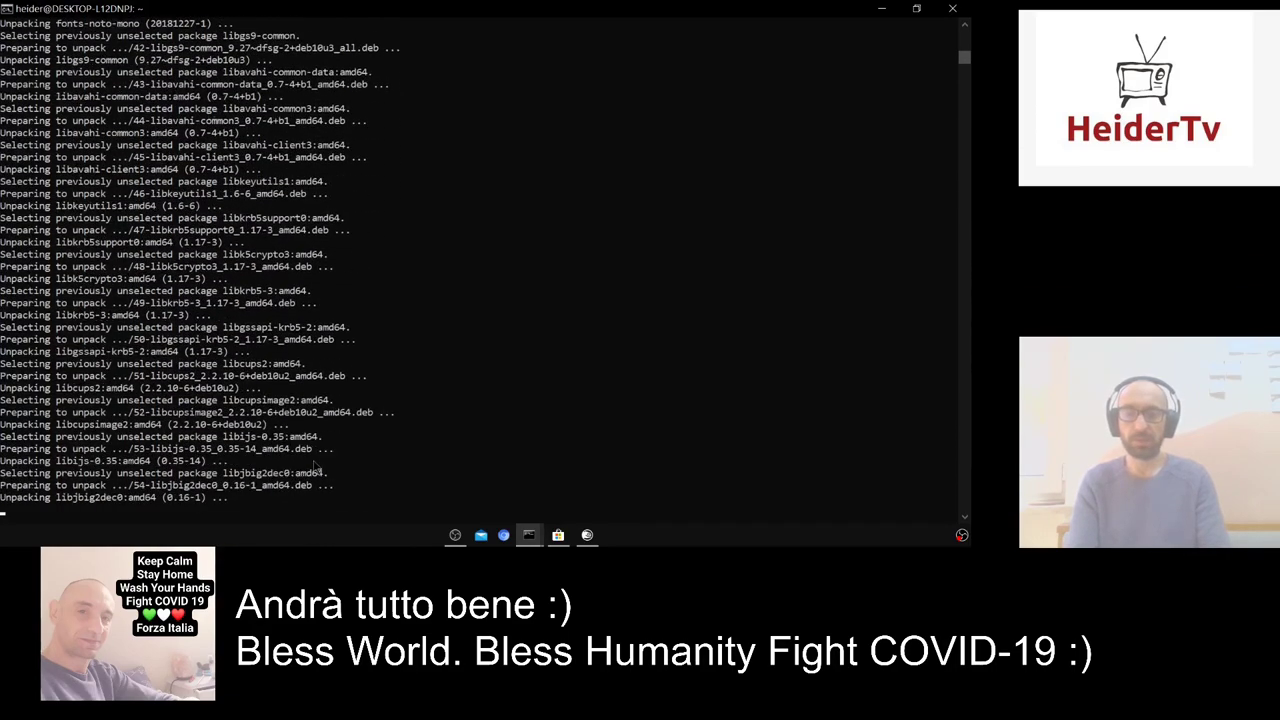
# Bring the SUSE Linux Enterprise Server console to the front through Task View.
pyautogui.press('super+Tab')
pyautogui.press('Tab')
pyautogui.press('Tab')
pyautogui.press('Tab')
pyautogui.press('Up')
pyautogui.press('Right')
pyautogui.press('Return')
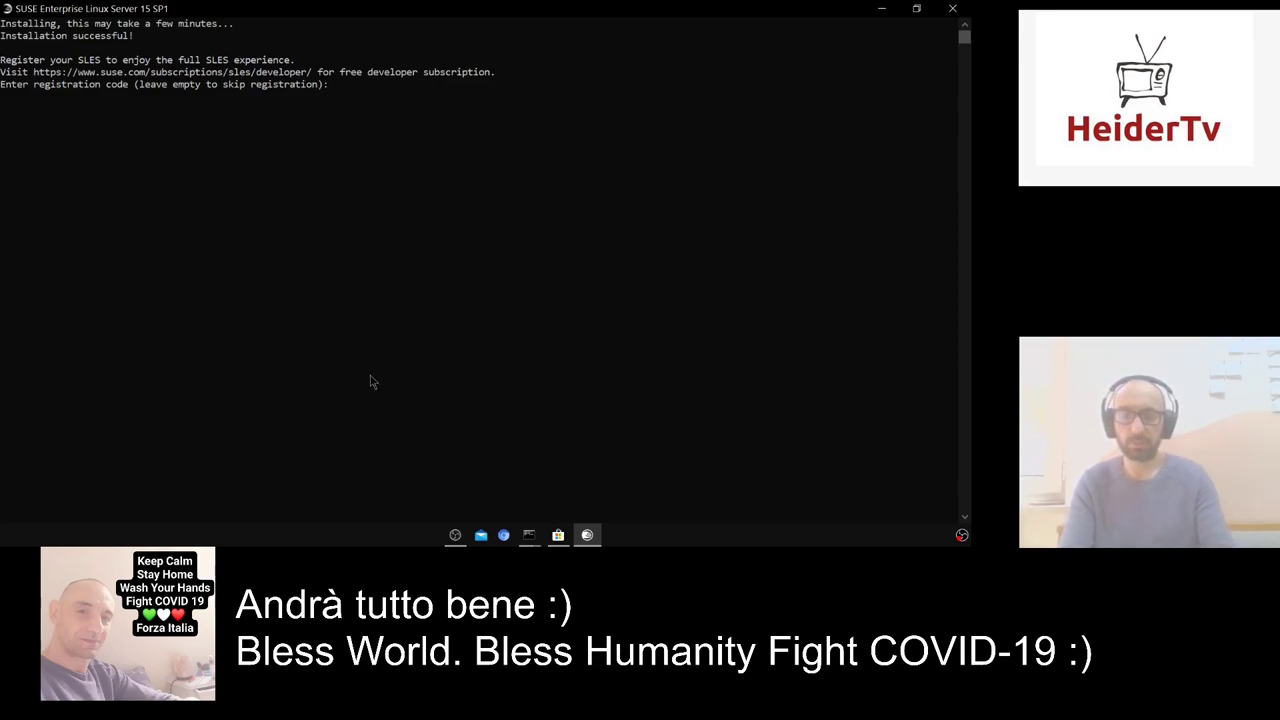
# Submit the registration code, create the UNIX user and password, and decline reusing it for root.
pyautogui.write('er')
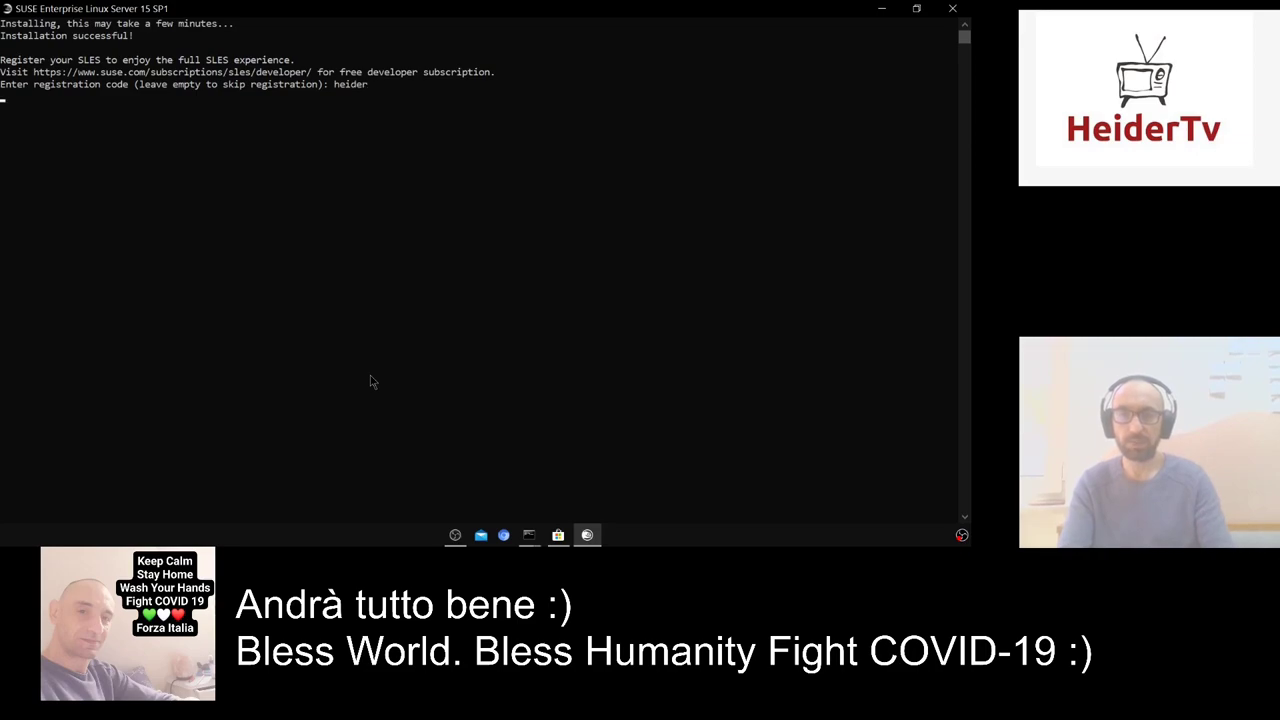
pyautogui.press('Return')
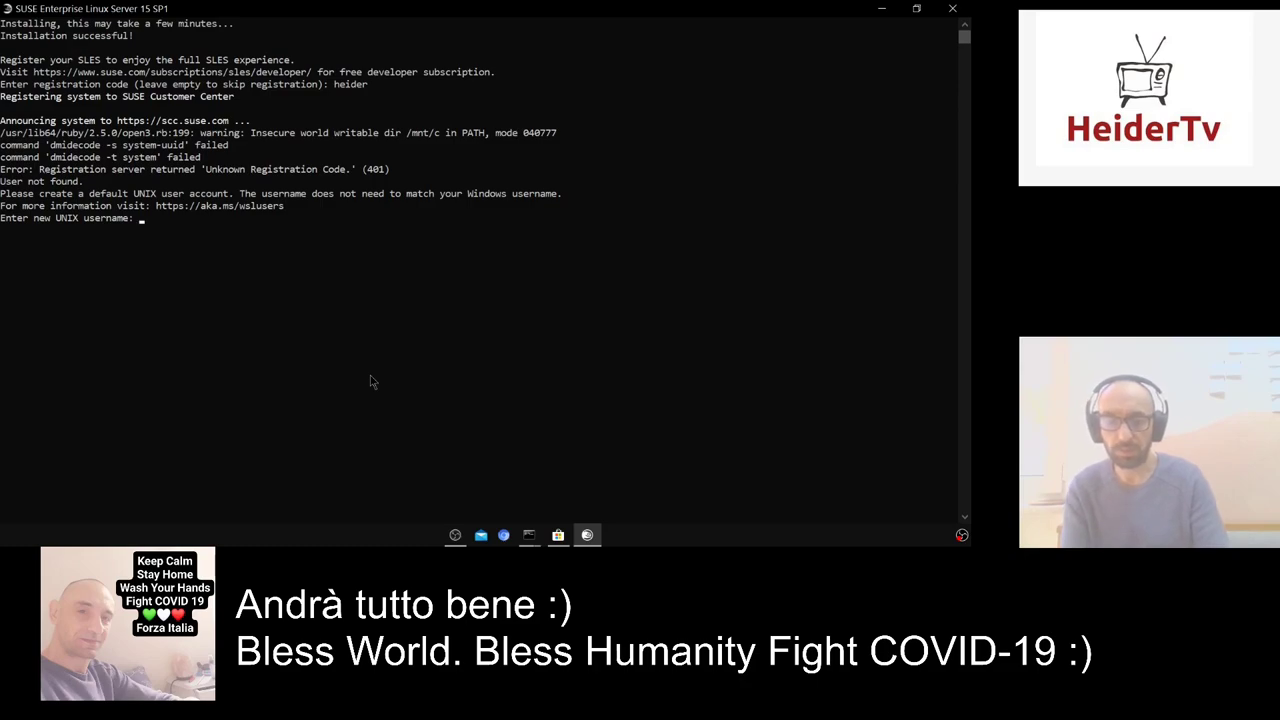
pyautogui.write('eider')
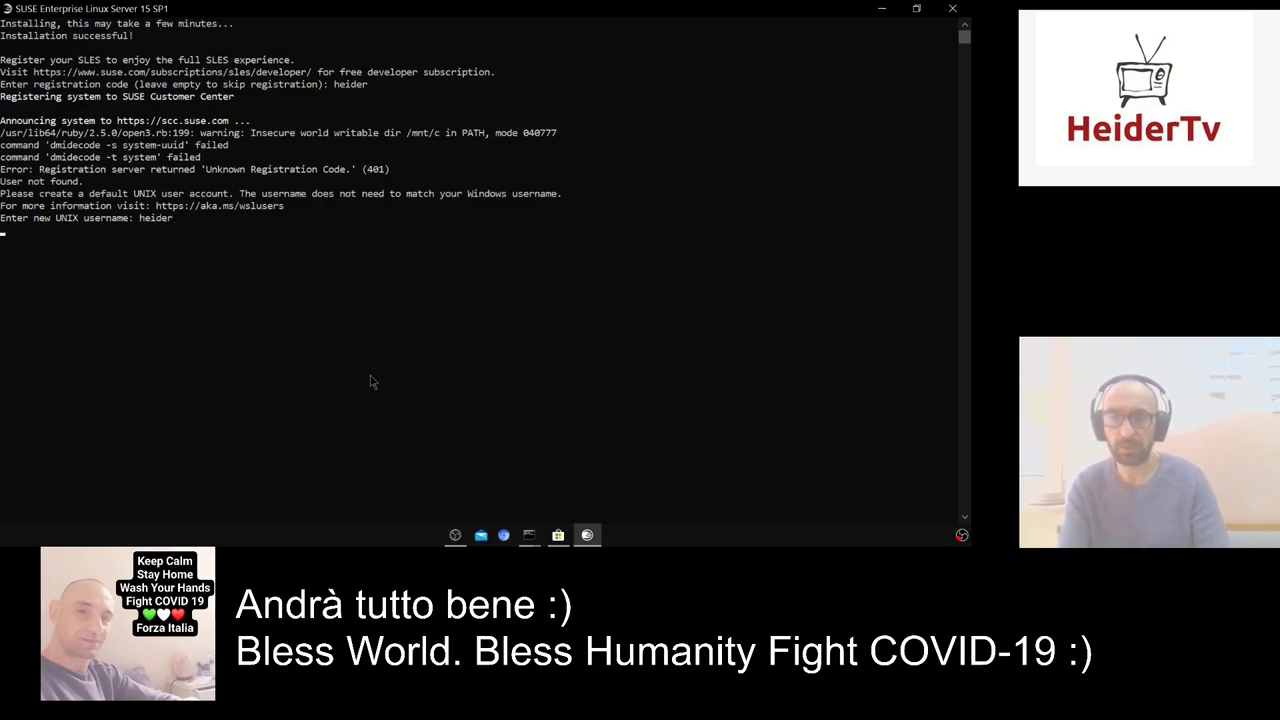
pyautogui.press('Return')
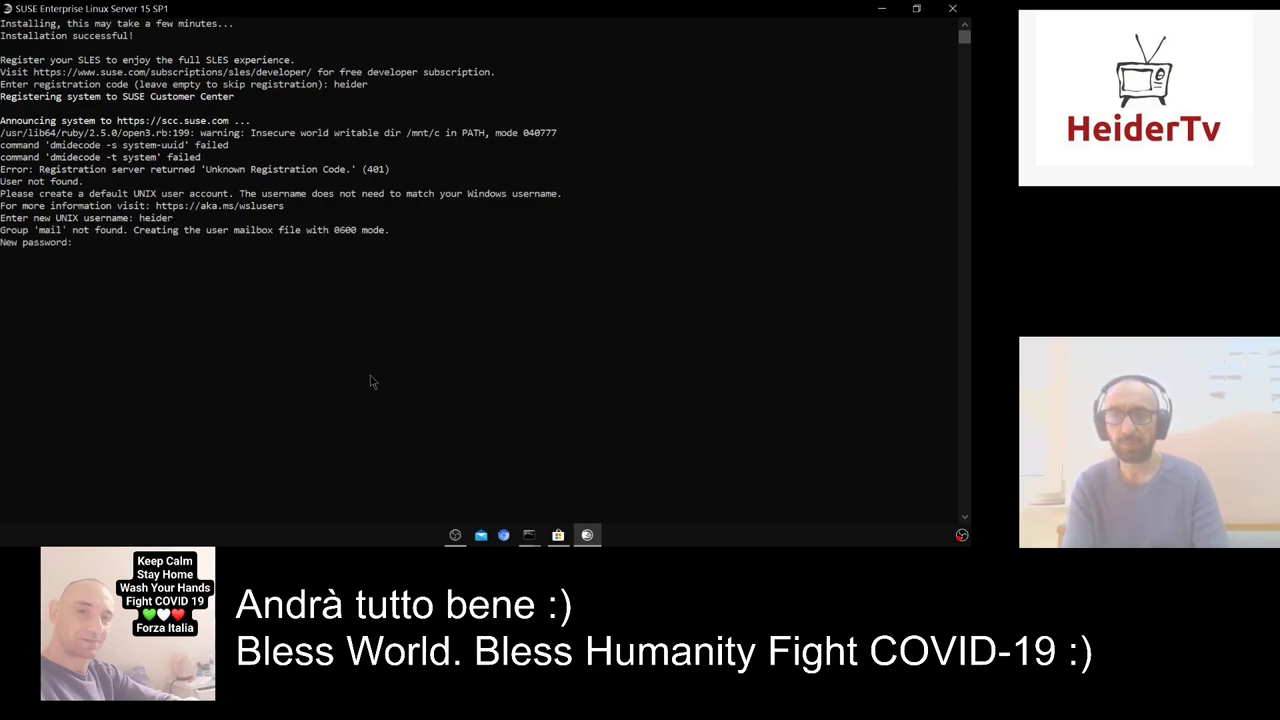
pyautogui.press('Return')
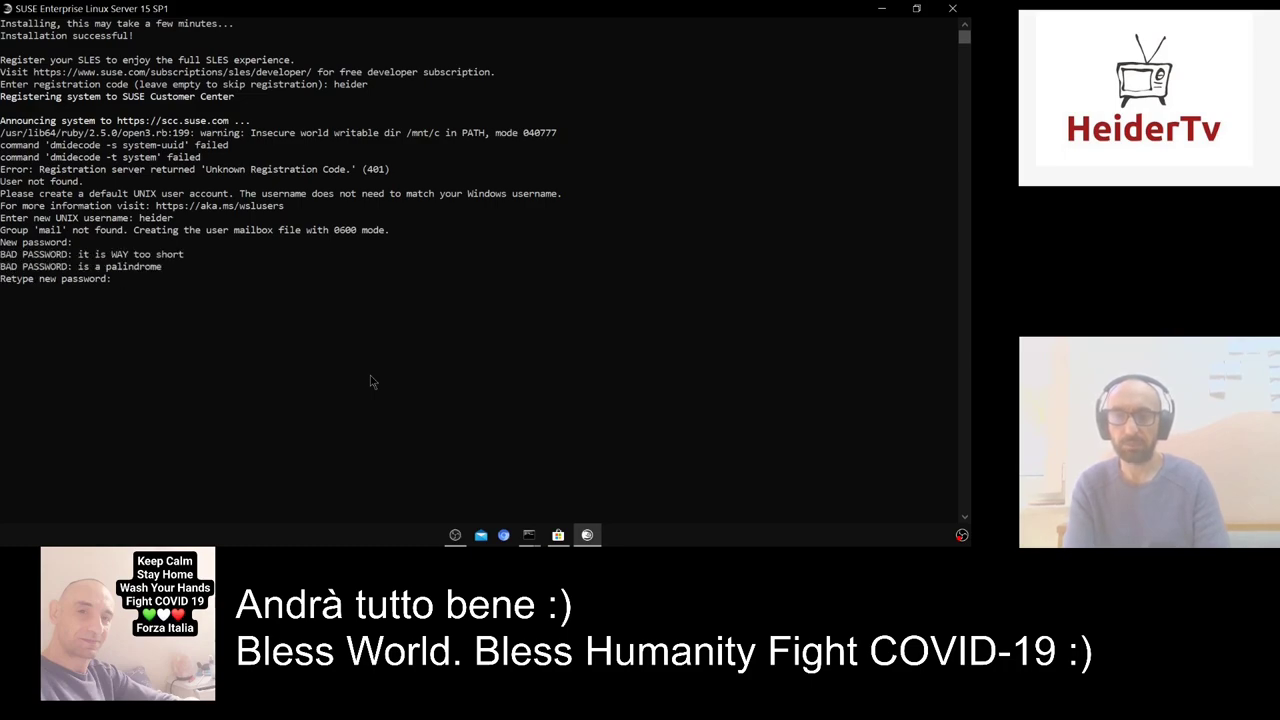
pyautogui.press('Return')
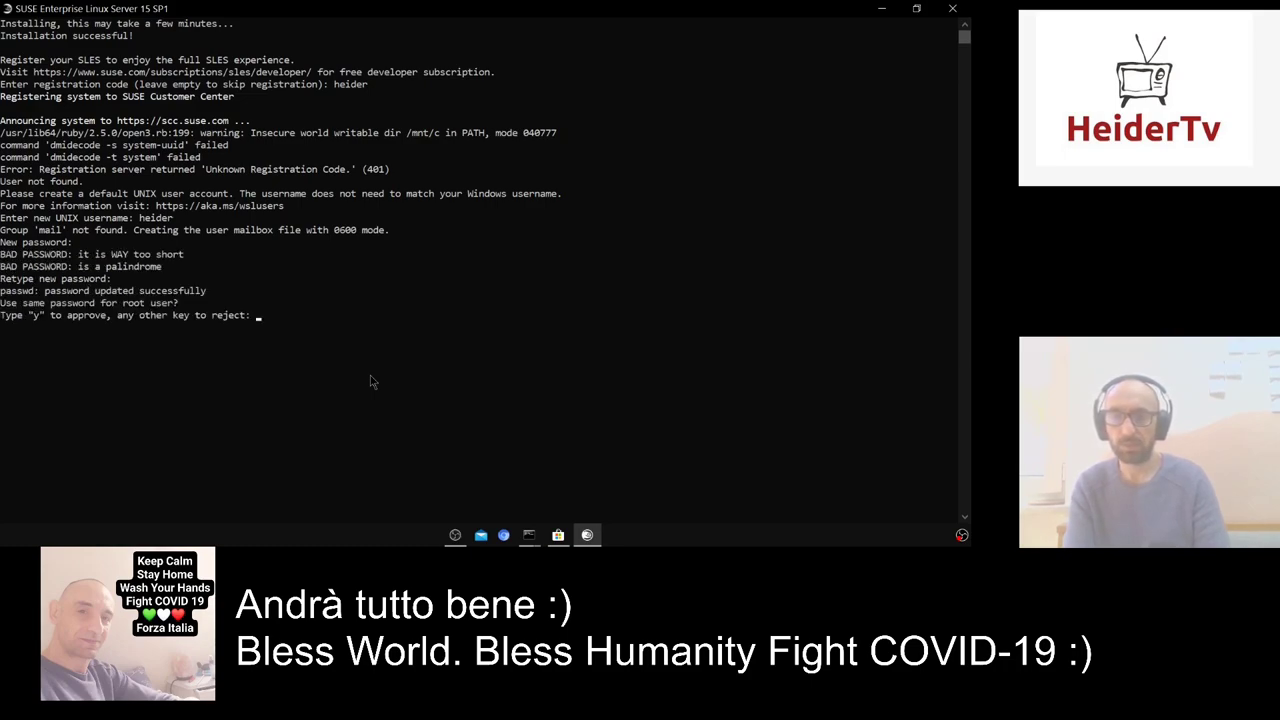
pyautogui.write('q')
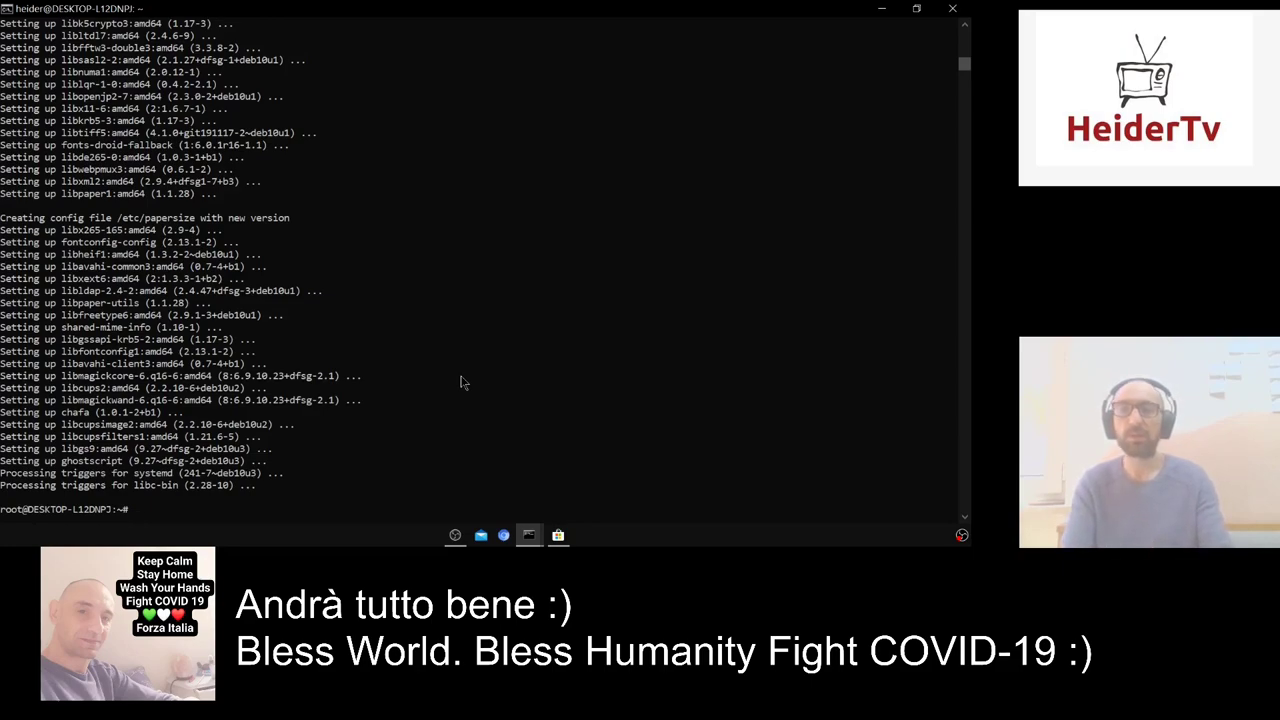
# Run htop in the Debian terminal, jump to the last process, then quit back to the prompt.
pyautogui.click(469, 376)
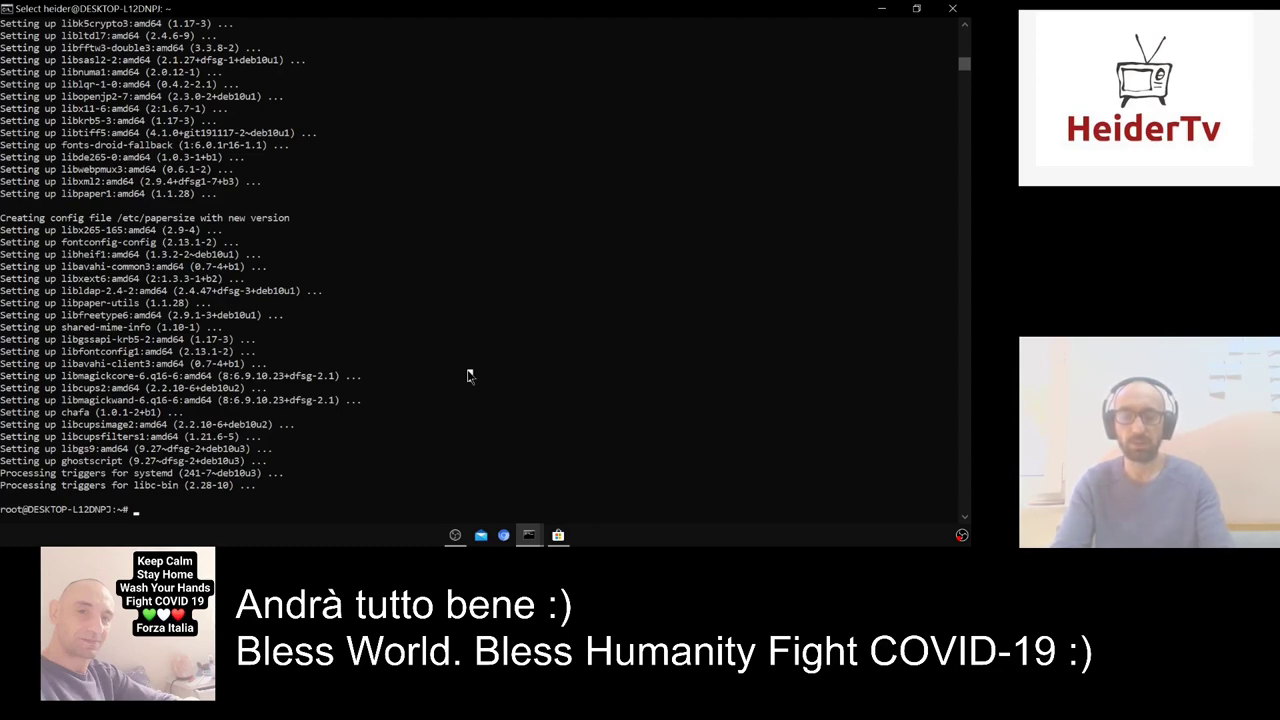
pyautogui.write('hto')
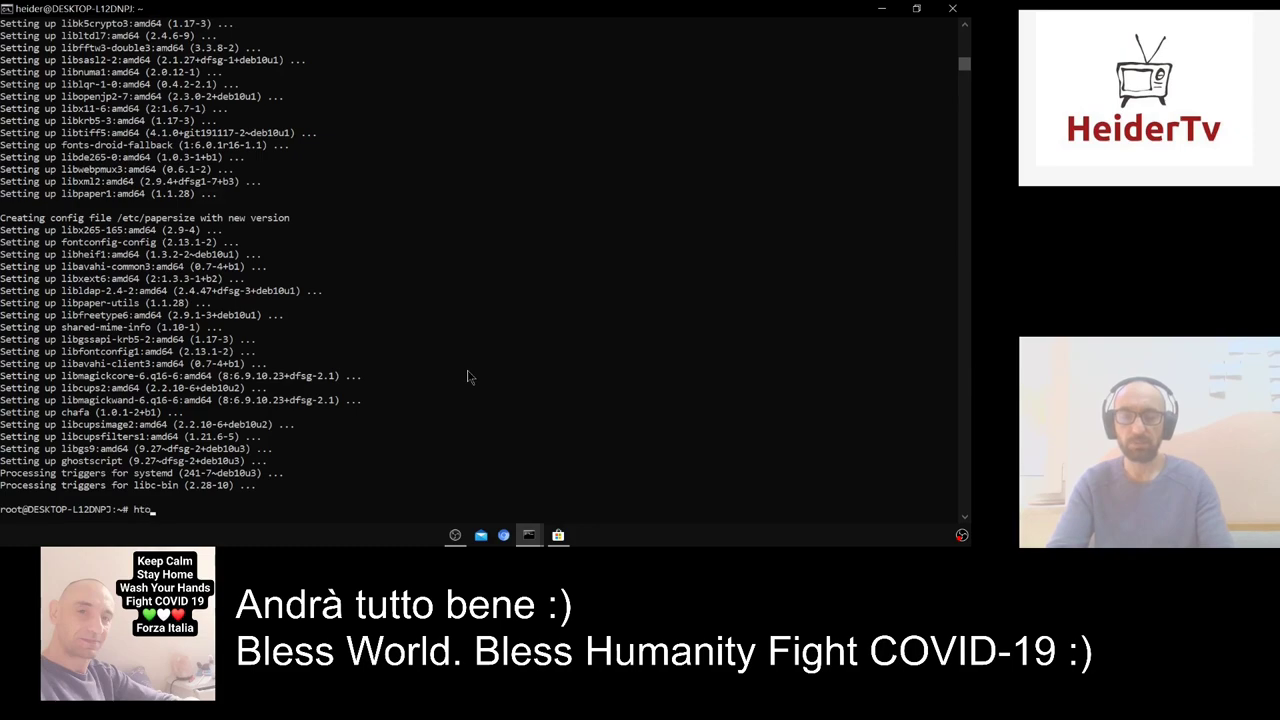
pyautogui.write('p')
pyautogui.press('Return')
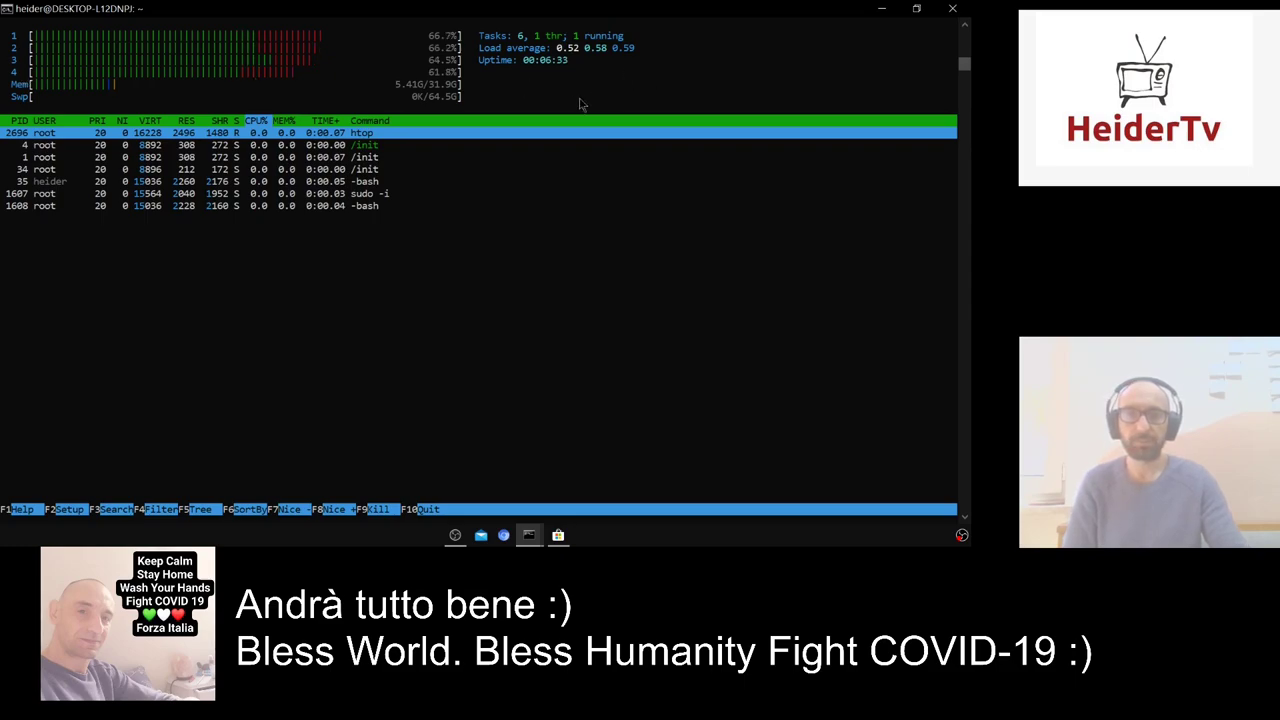
pyautogui.press('End')
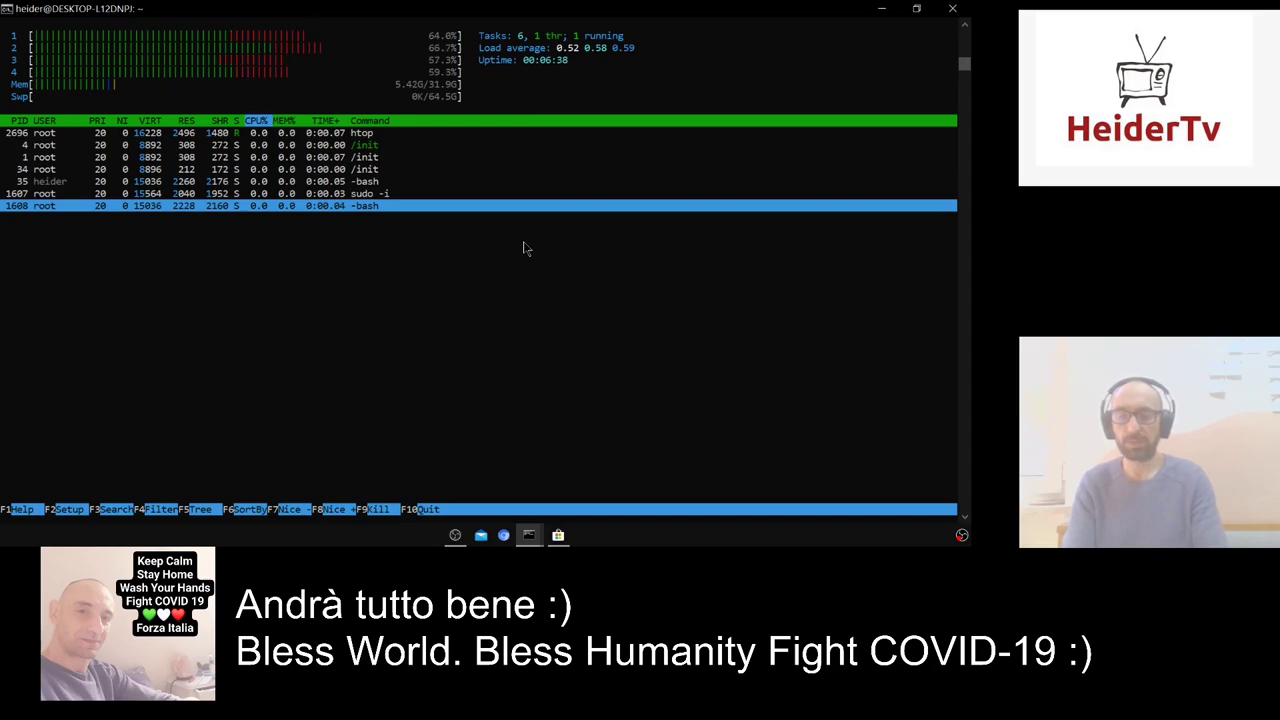
pyautogui.press('F10')
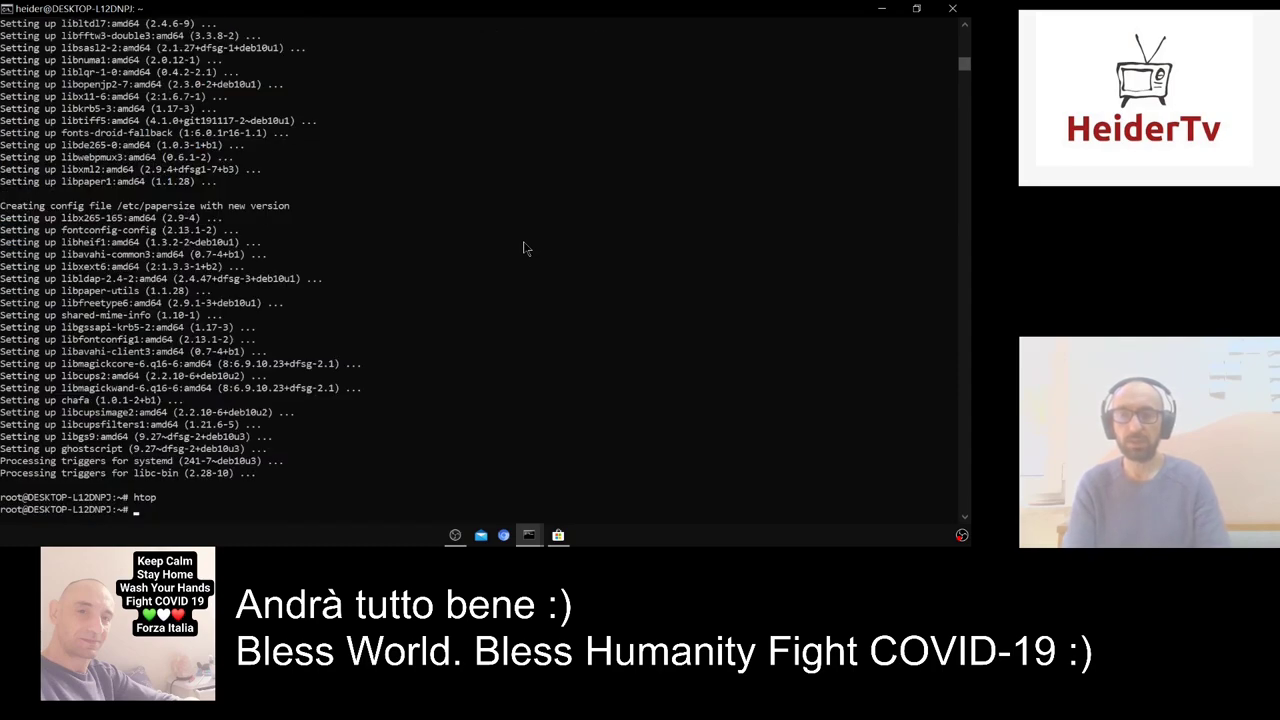
# Run neofetch to display the Debian 10 buster system details.
pyautogui.write('neofetch')
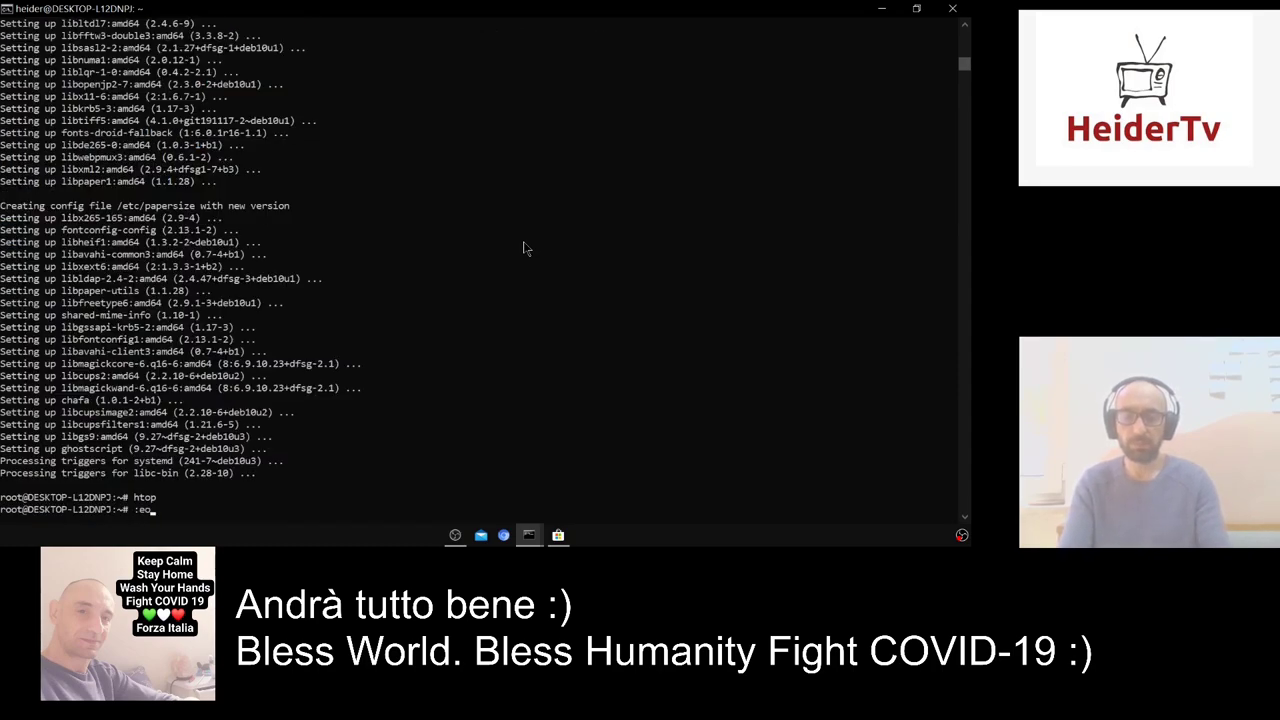
pyautogui.hotkey('ctrl', 'u')
pyautogui.write('neofetch')
pyautogui.press('Return')
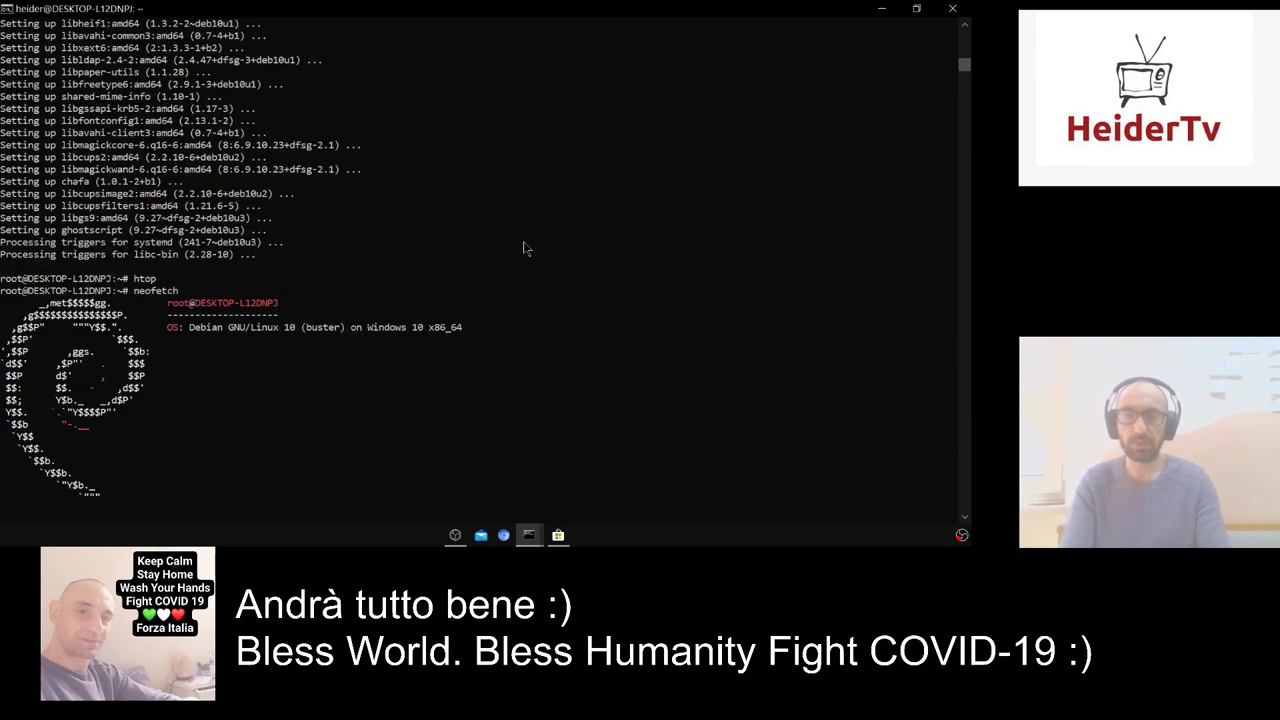
pyautogui.scroll(-5, 524, 250)
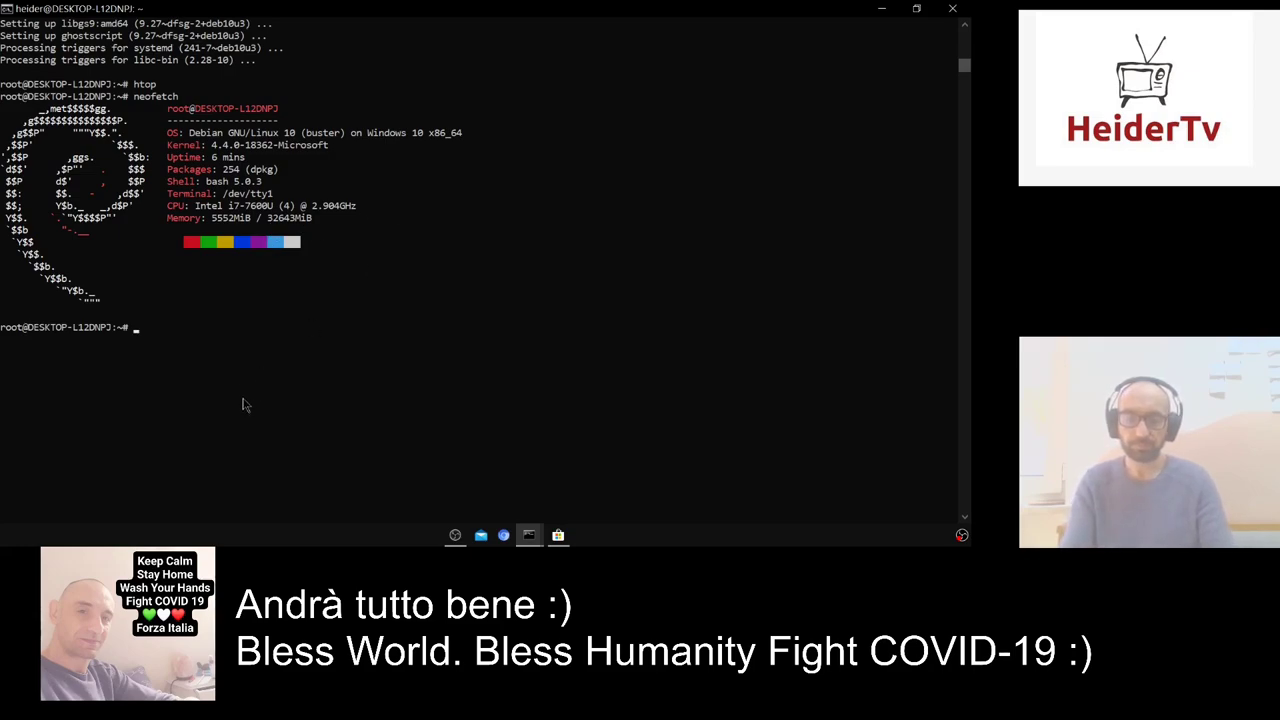
# List the home folder, then move to the root directory and list it and /usr.
pyautogui.write('ls')
pyautogui.press('Return')
pyautogui.write('cd ..')
pyautogui.press('Return')
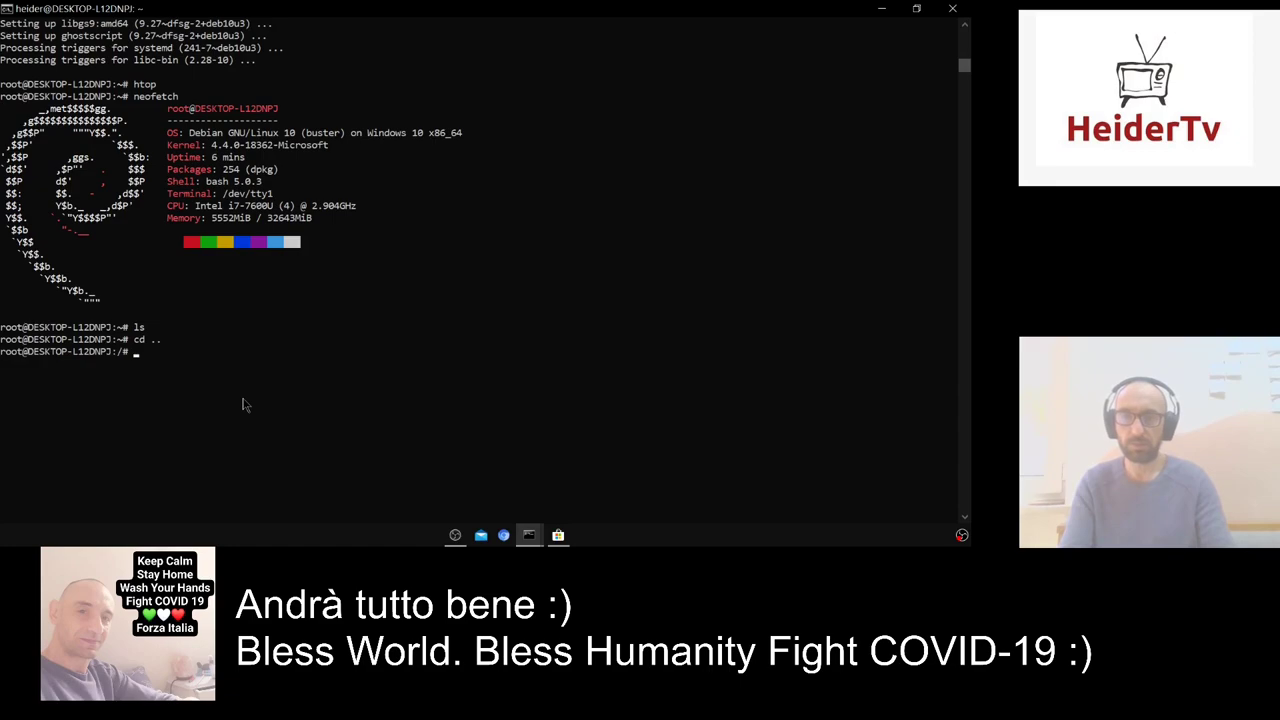
pyautogui.write('ls')
pyautogui.press('Return')
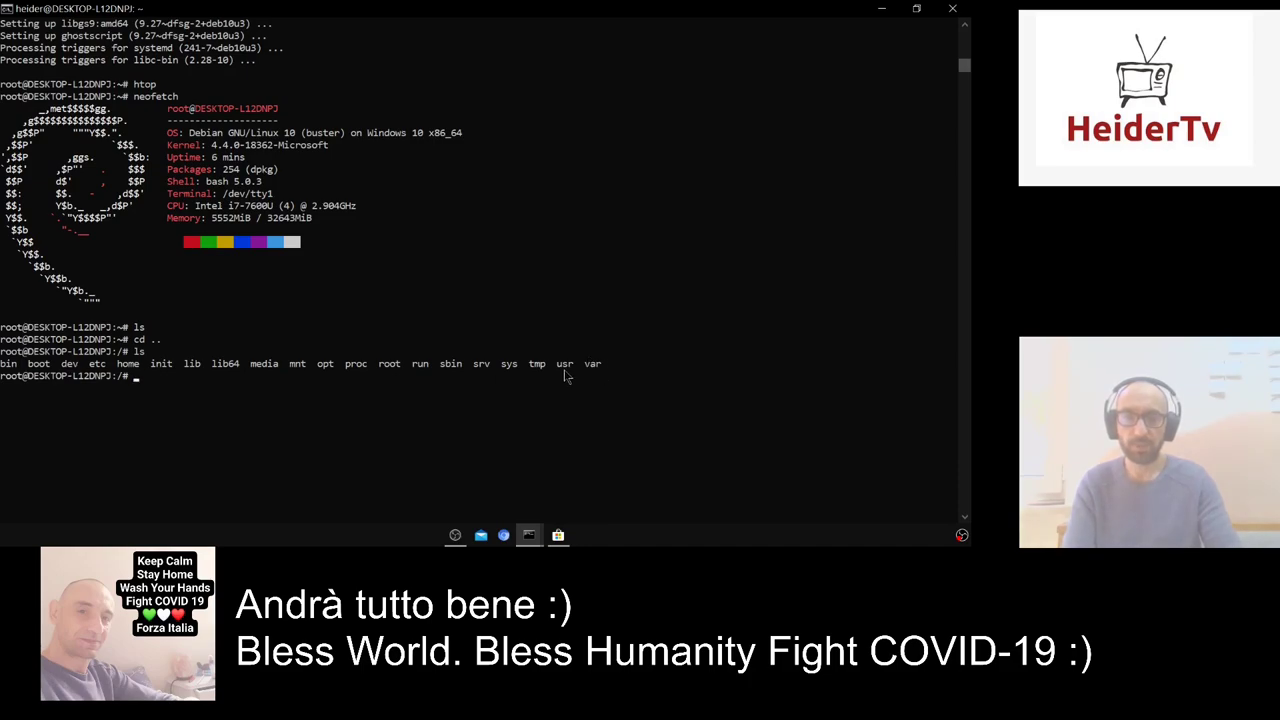
pyautogui.write('ls')
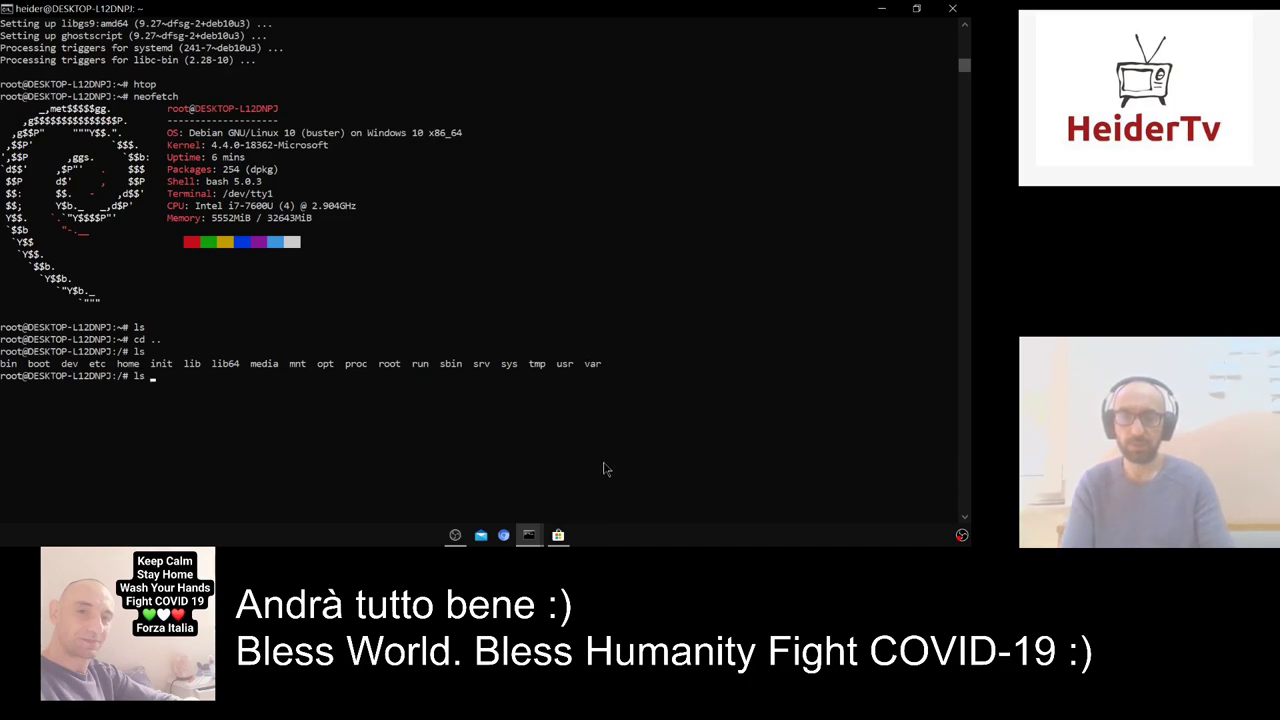
pyautogui.write(' usr')
pyautogui.press('Return')
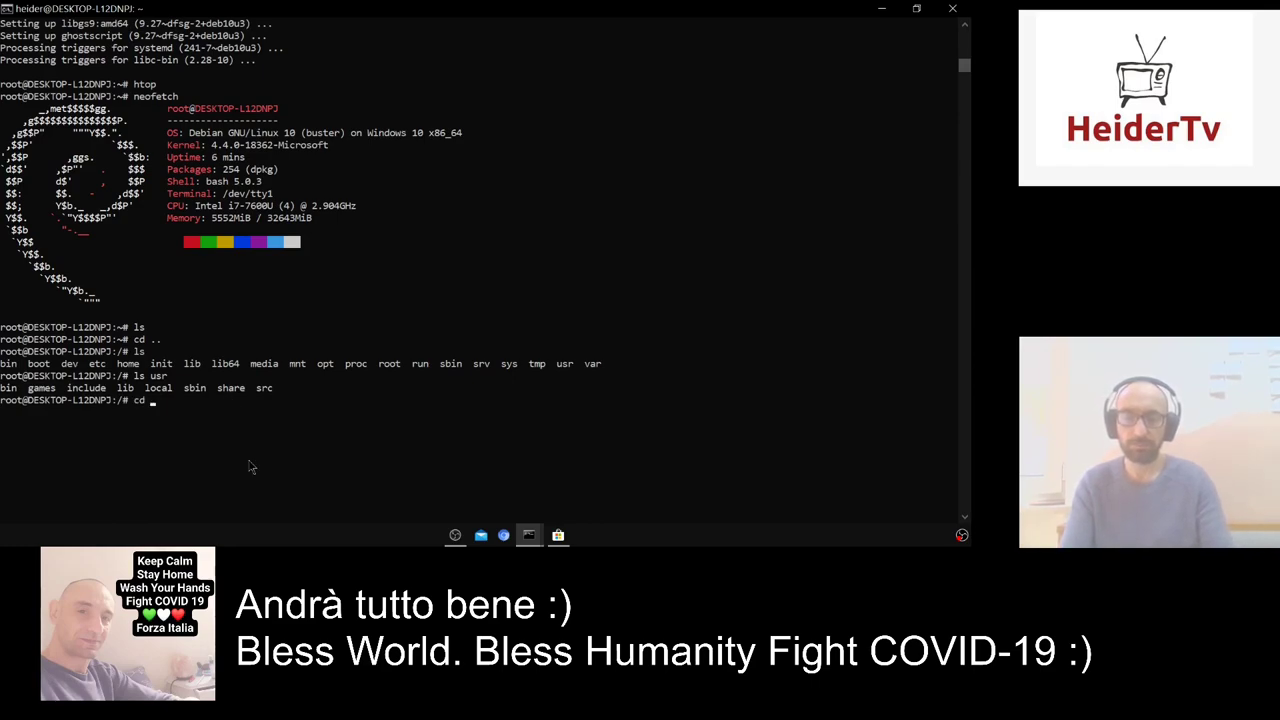
# Try entering the share folder, which isn't found, and list the root directory again.
pyautogui.write('share')
pyautogui.press('Return')
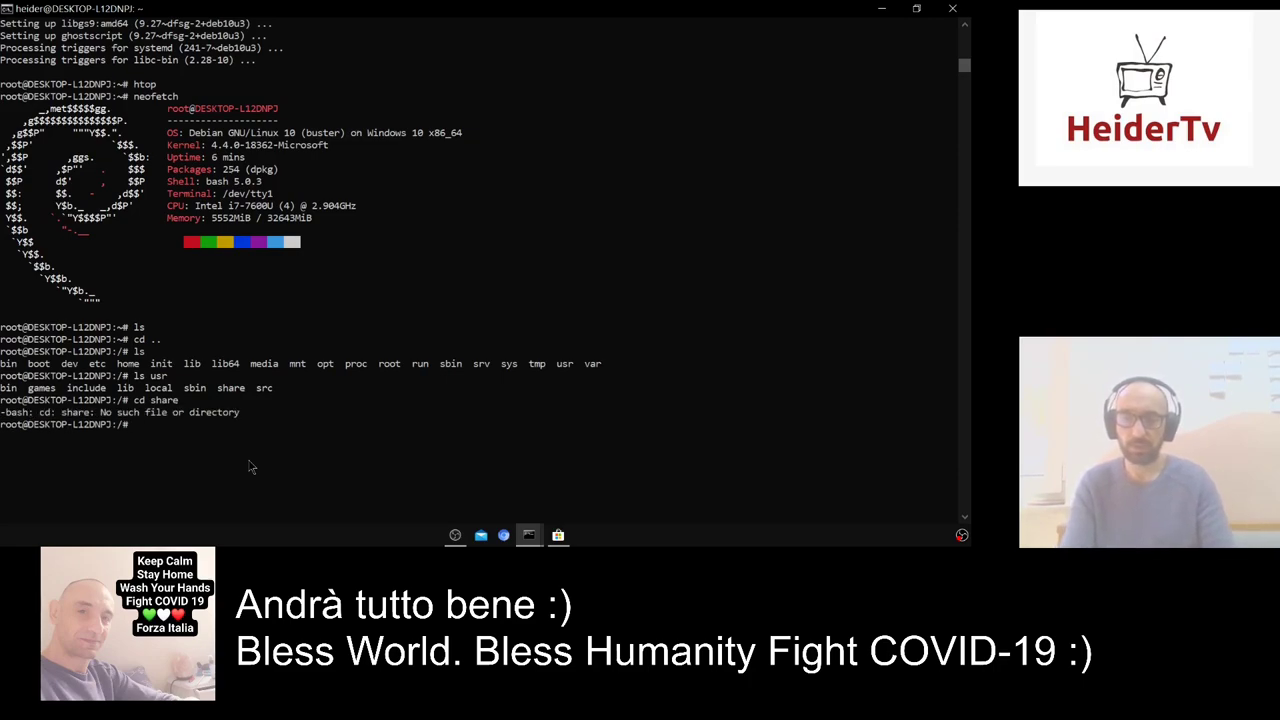
pyautogui.write('cd')
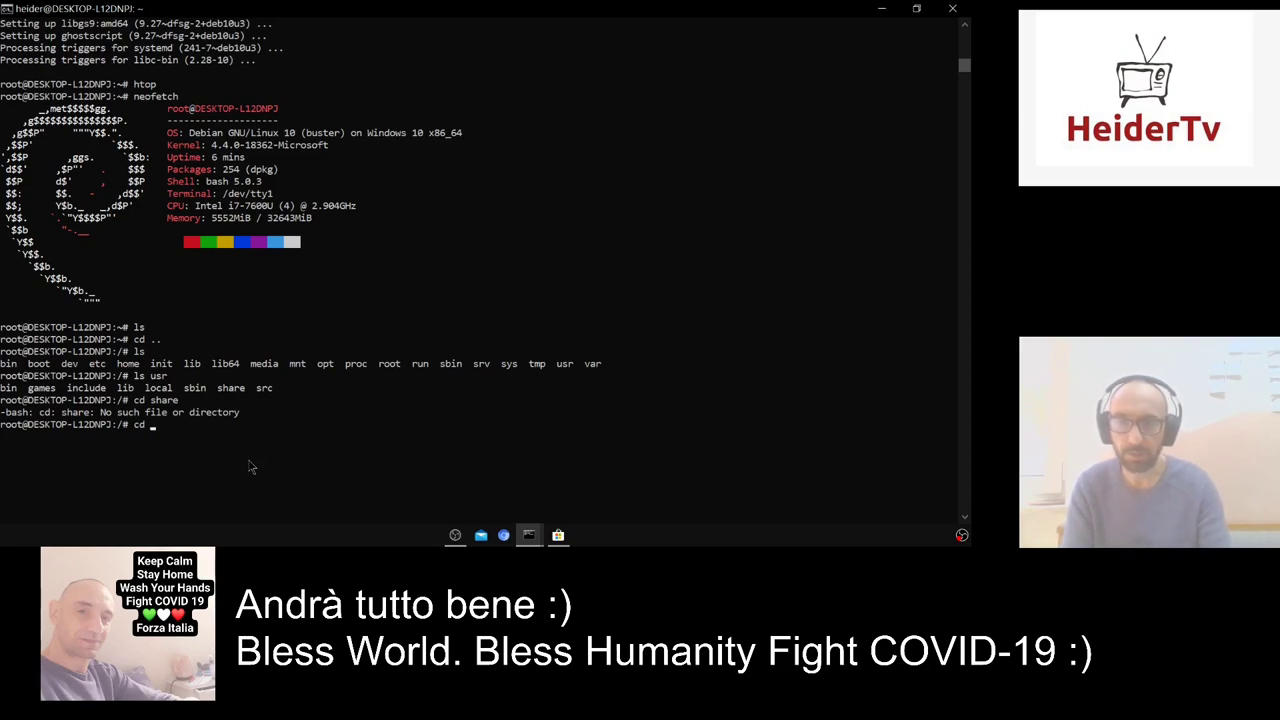
pyautogui.write('share')
pyautogui.press('Return')
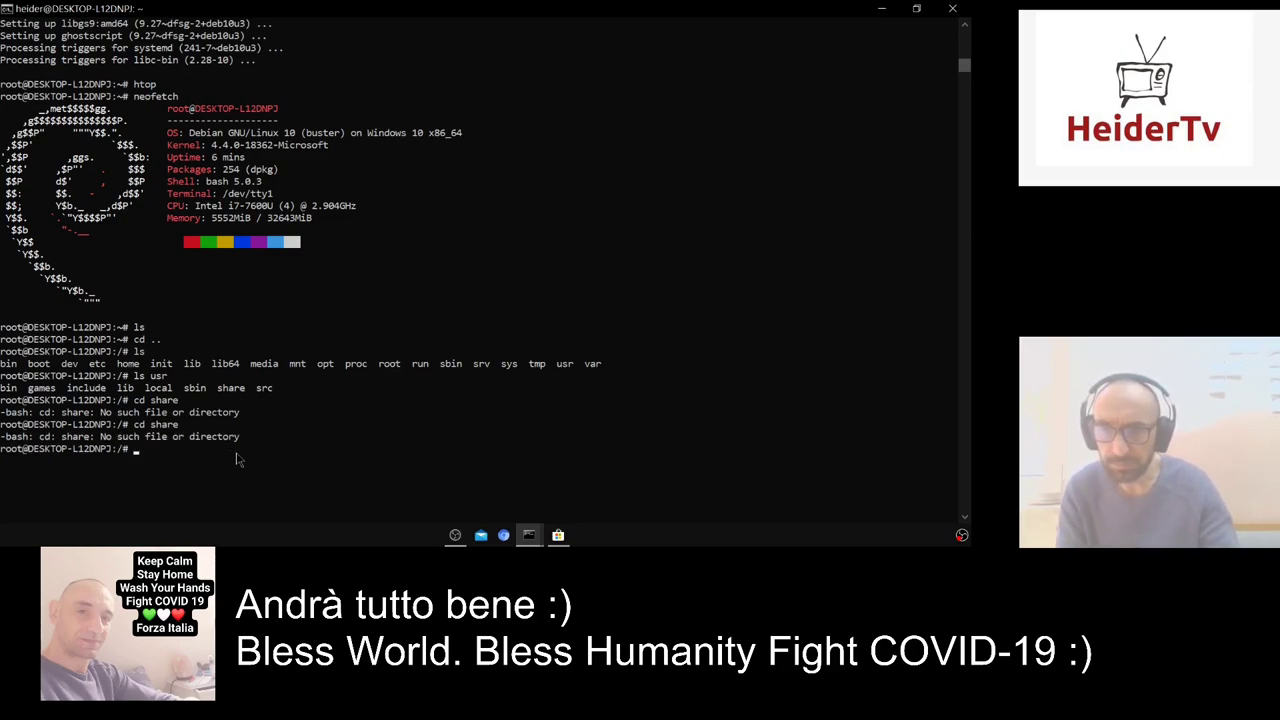
pyautogui.write('ls')
pyautogui.press('Return')
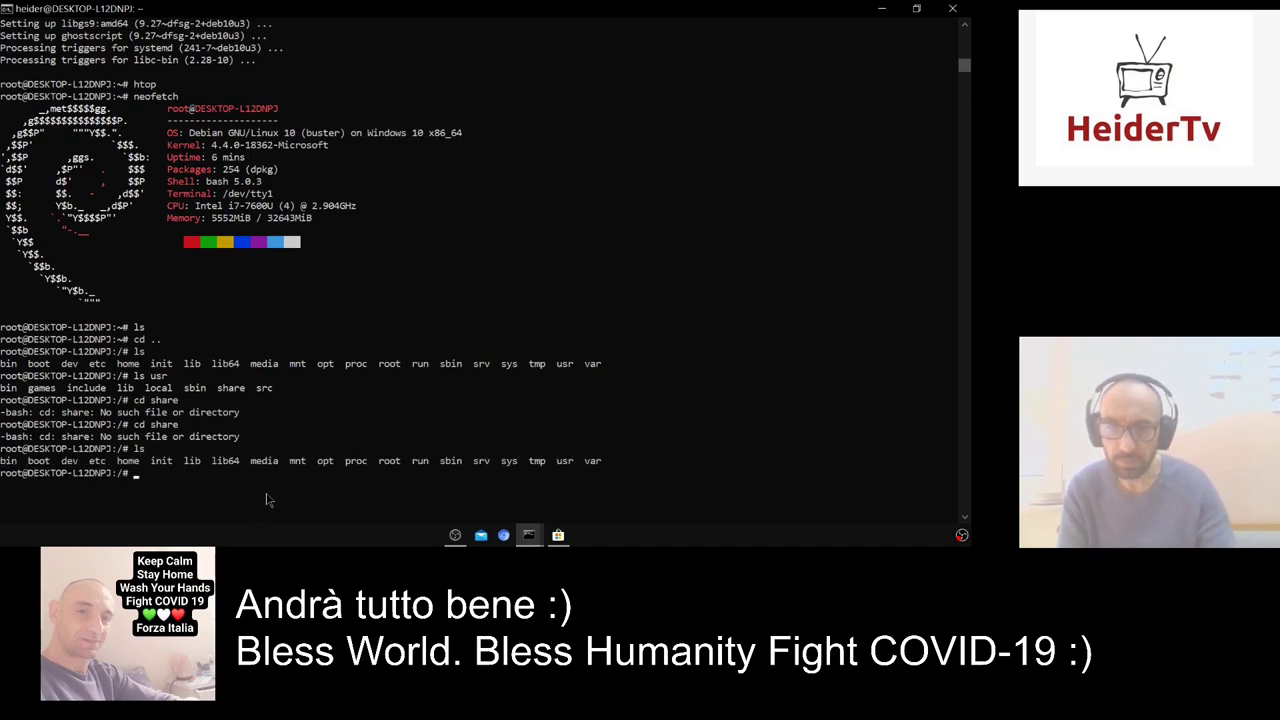
# Enter /media and list it, then return to the root directory and list it.
pyautogui.write('cd media')
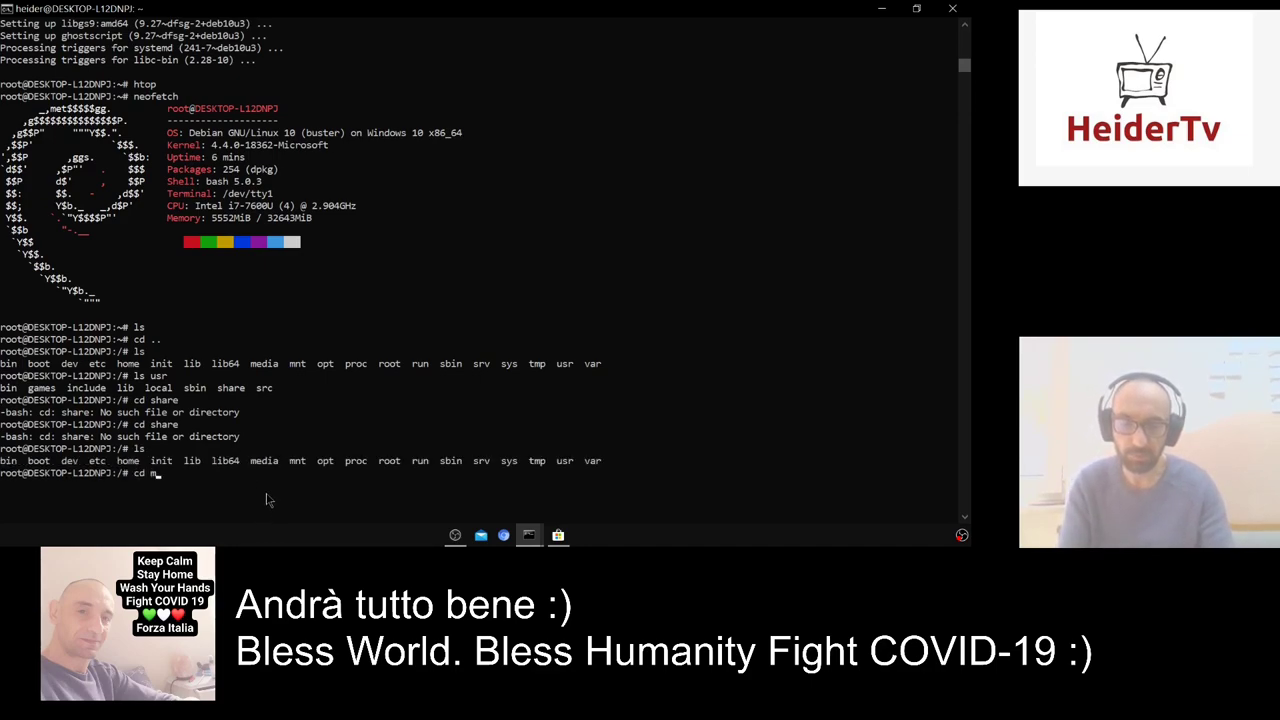
pyautogui.press('Return')
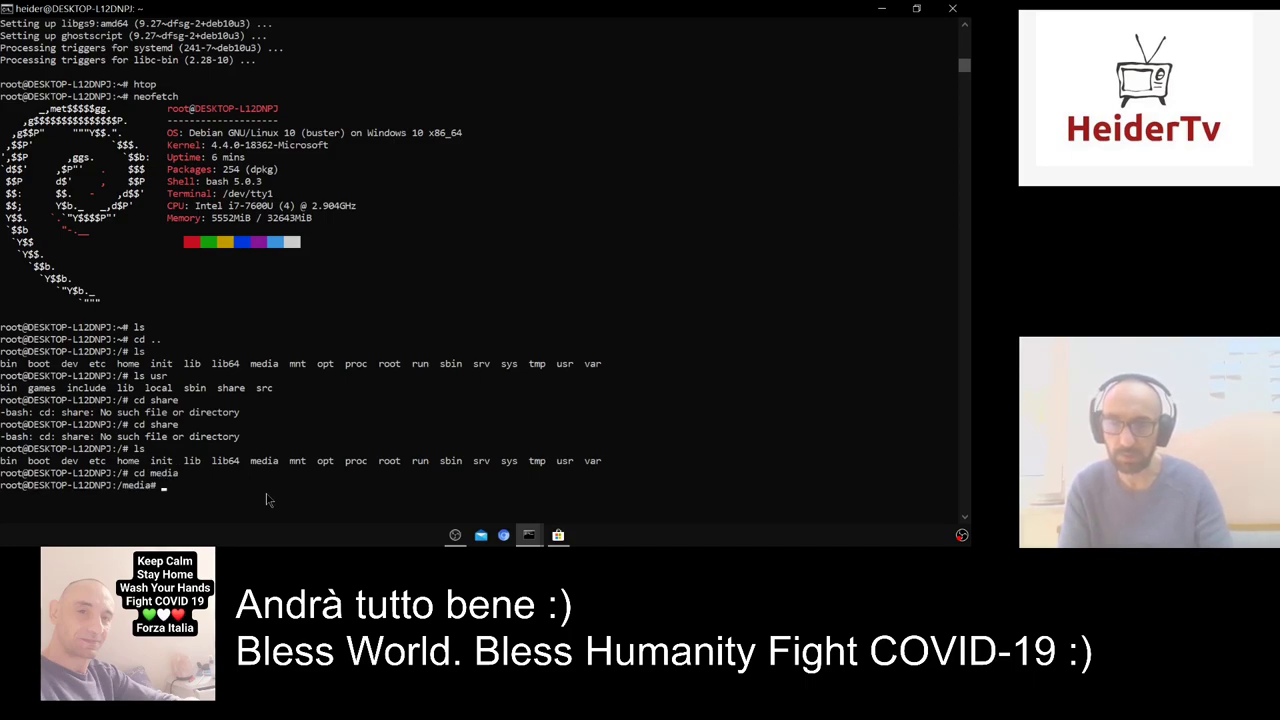
pyautogui.write('ls')
pyautogui.press('Return')
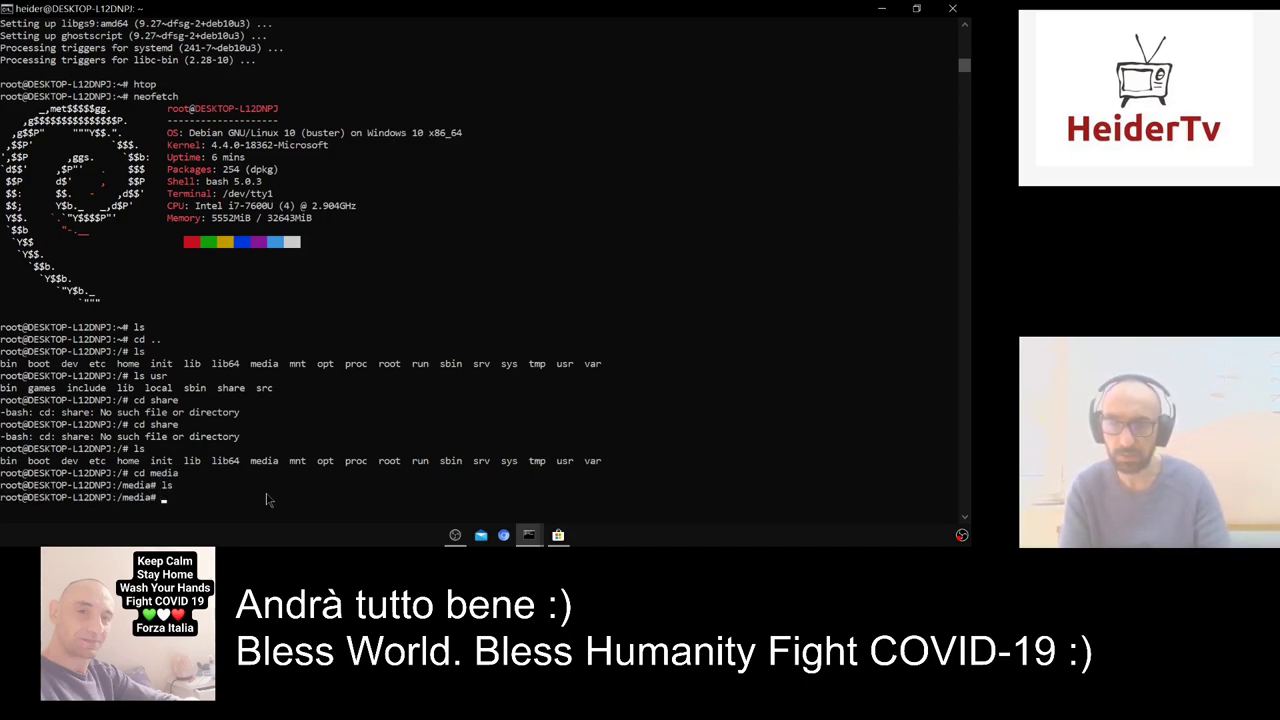
pyautogui.write('cd ..')
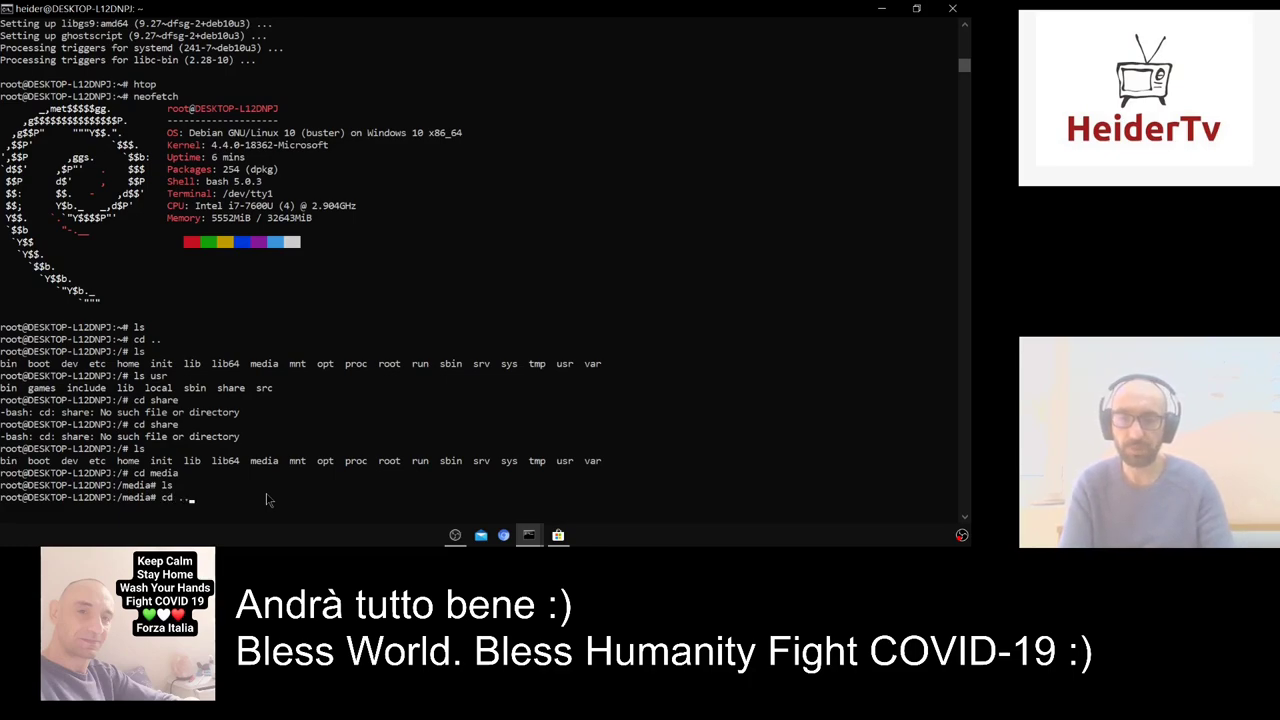
pyautogui.press('Return')
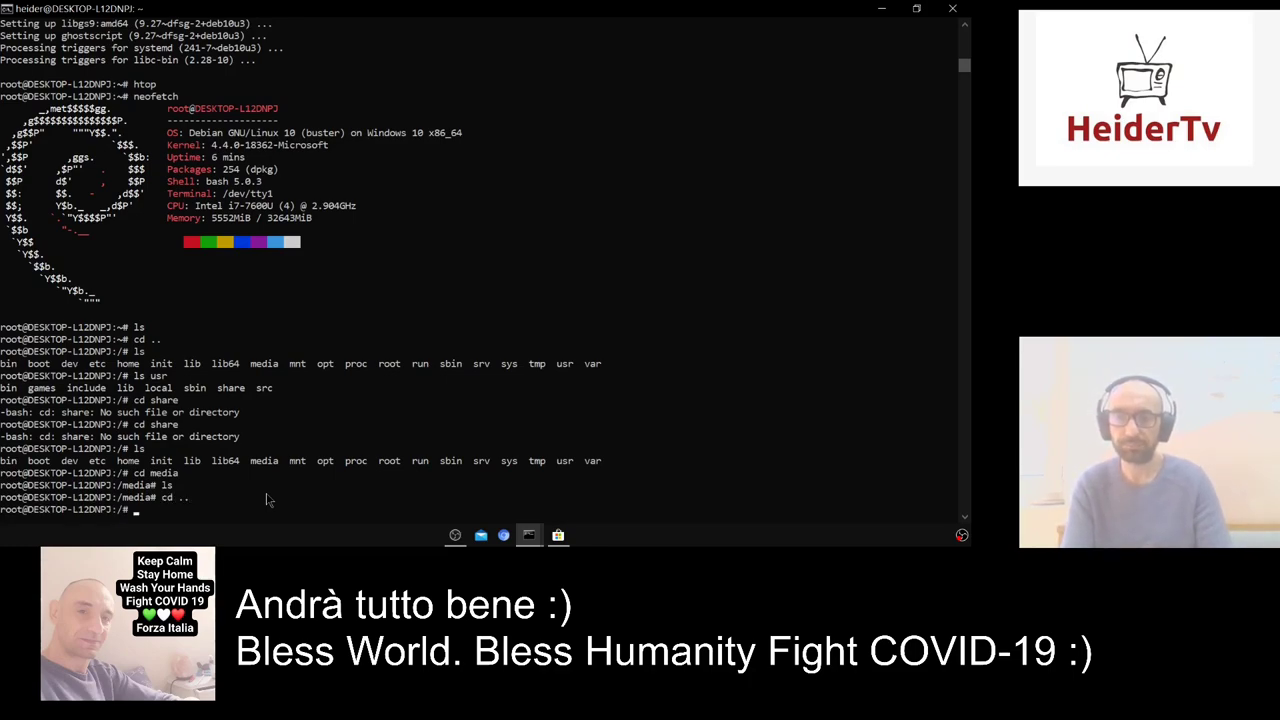
pyautogui.write('ls')
pyautogui.press('Return')
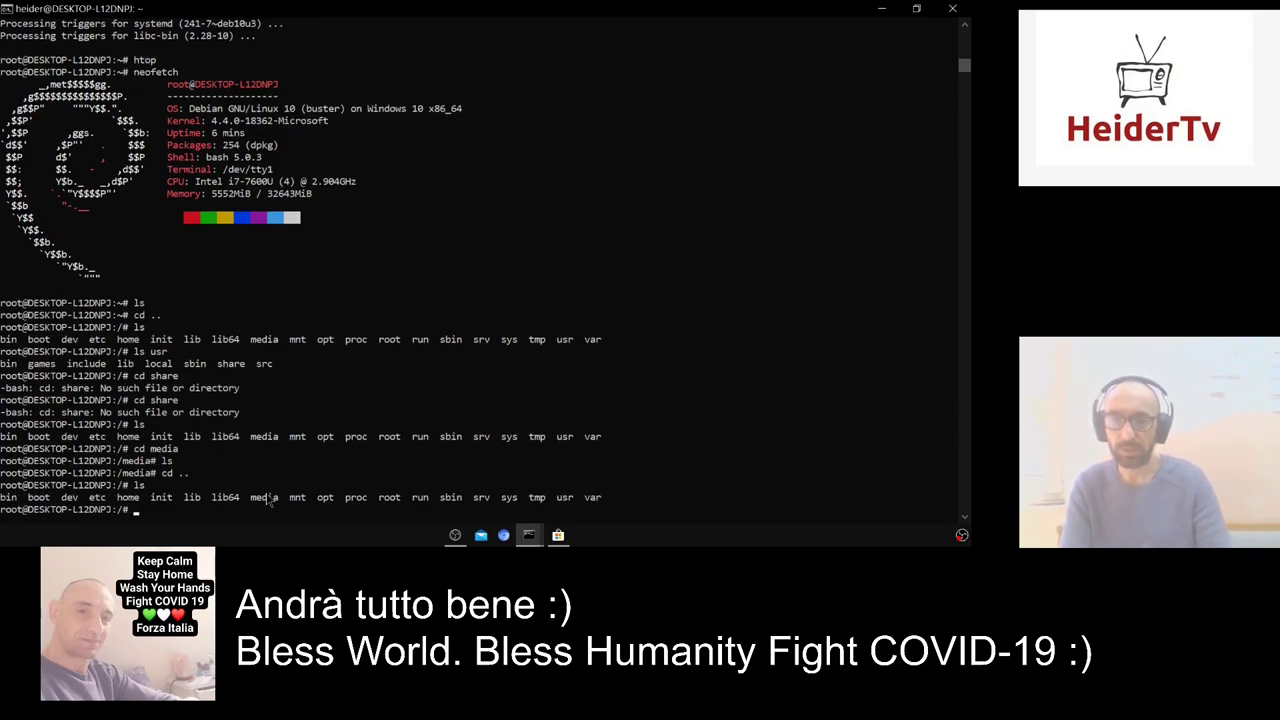
# Return to the home folder, list it, and exit both the root shell and Debian.
pyautogui.write('cd')
pyautogui.press('Return')
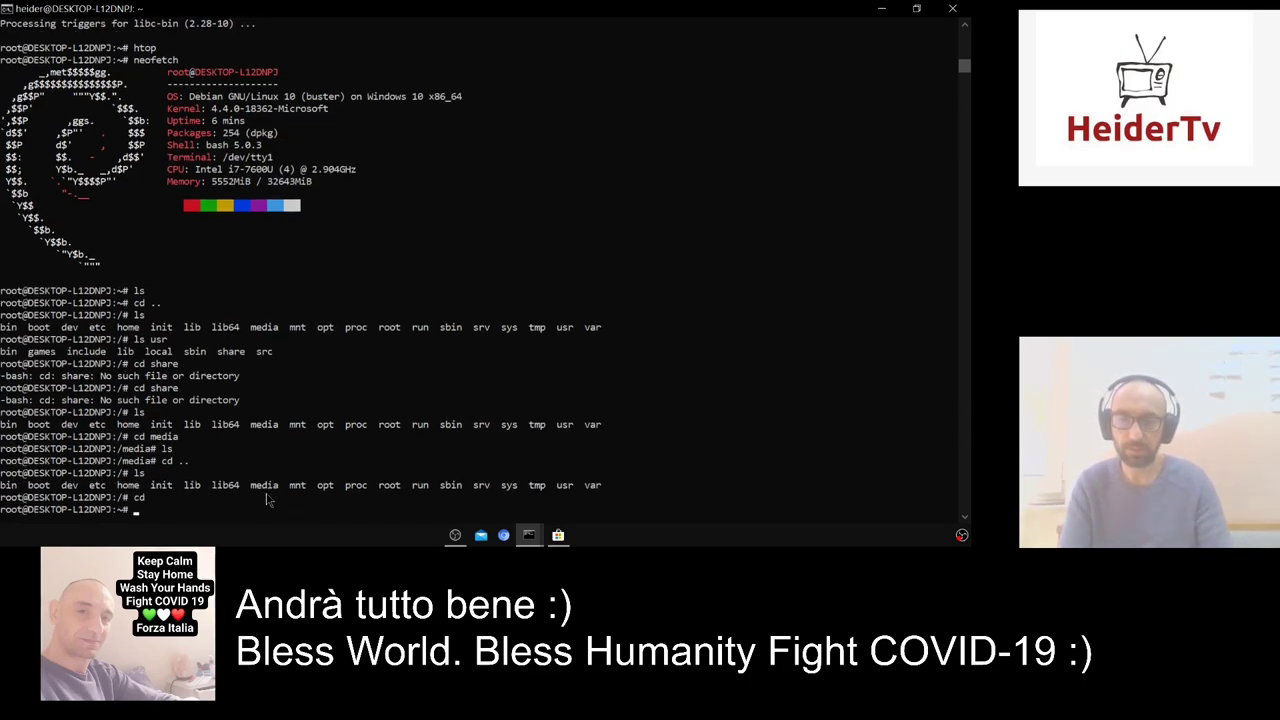
pyautogui.write('ls')
pyautogui.press('Return')
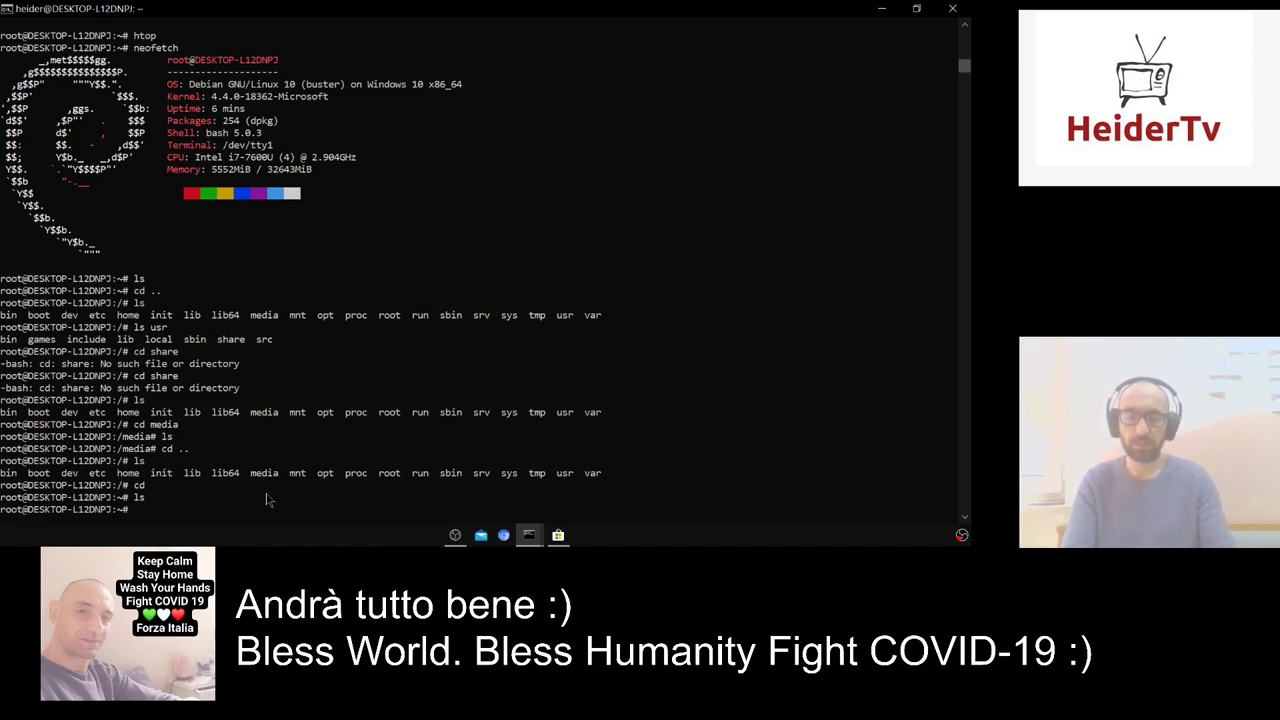
pyautogui.write('xit')
pyautogui.press('Return')
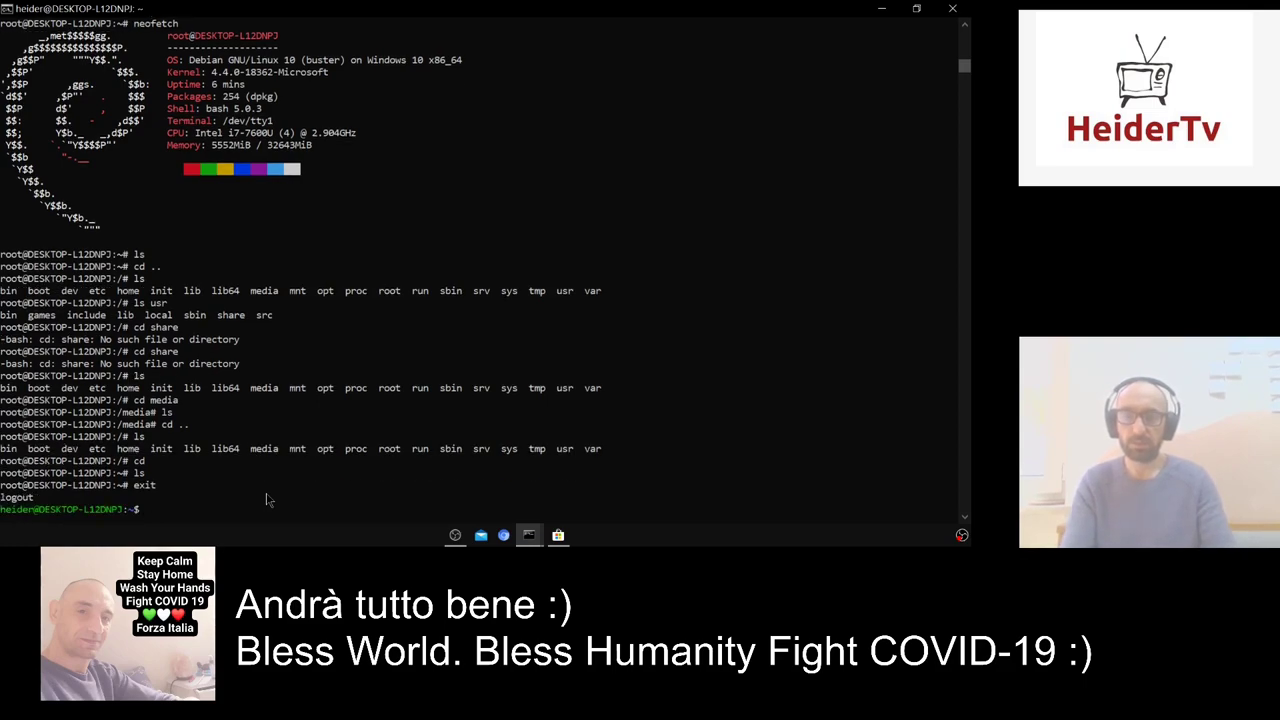
pyautogui.write('exit')
pyautogui.press('Return')
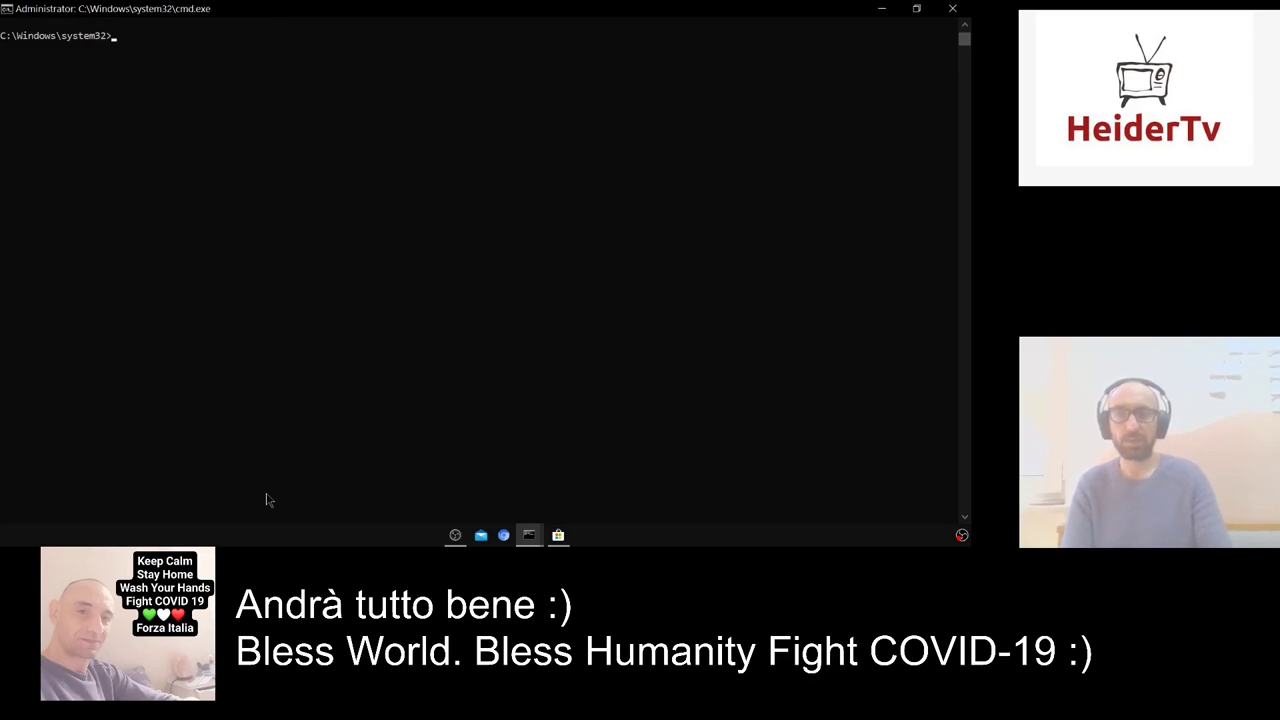
# Launch Ubuntu with the ubuntu command, then bring up Task View on the Microsoft Store window.
pyautogui.write('ubuntu')
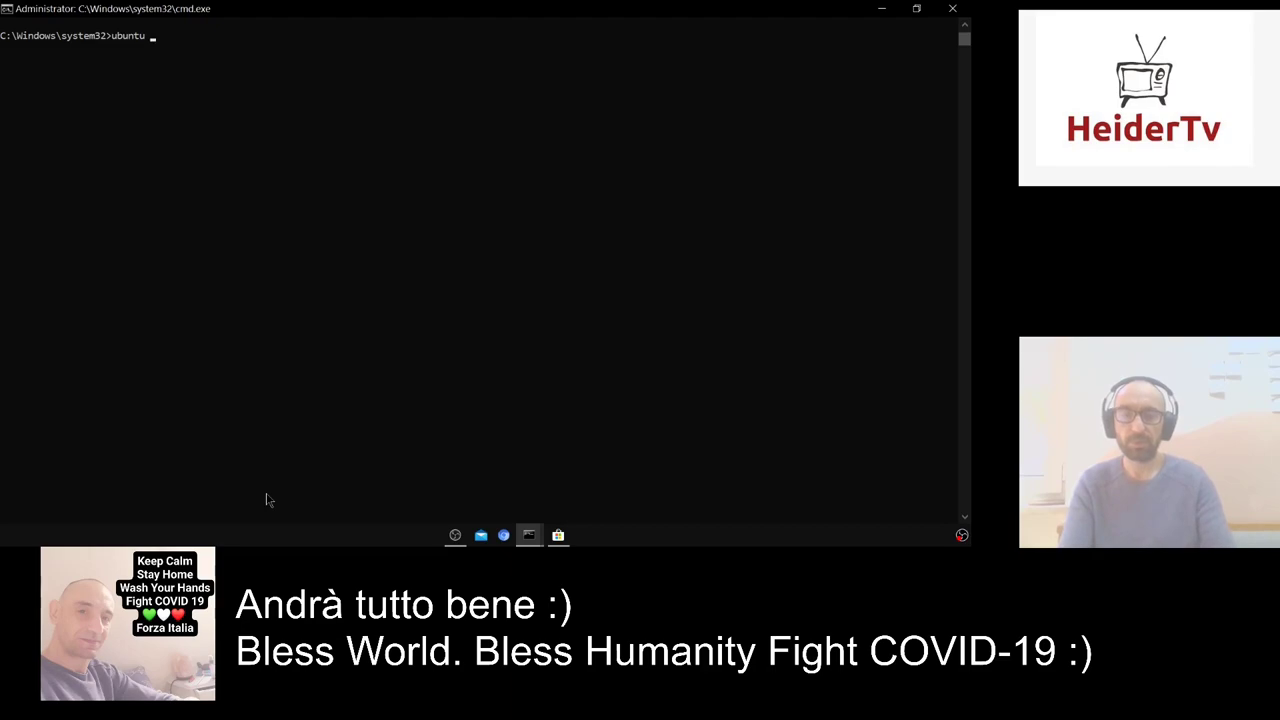
pyautogui.press('Return')
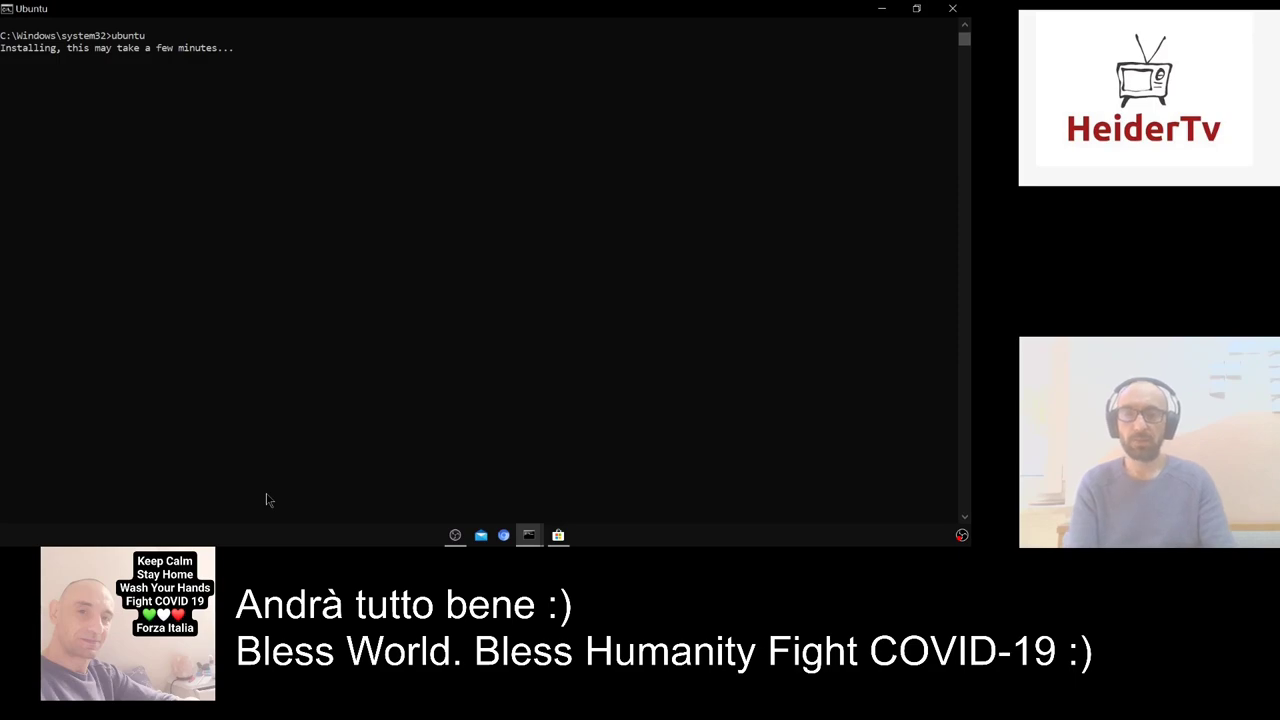
pyautogui.press('super+Tab')
pyautogui.press('Tab')
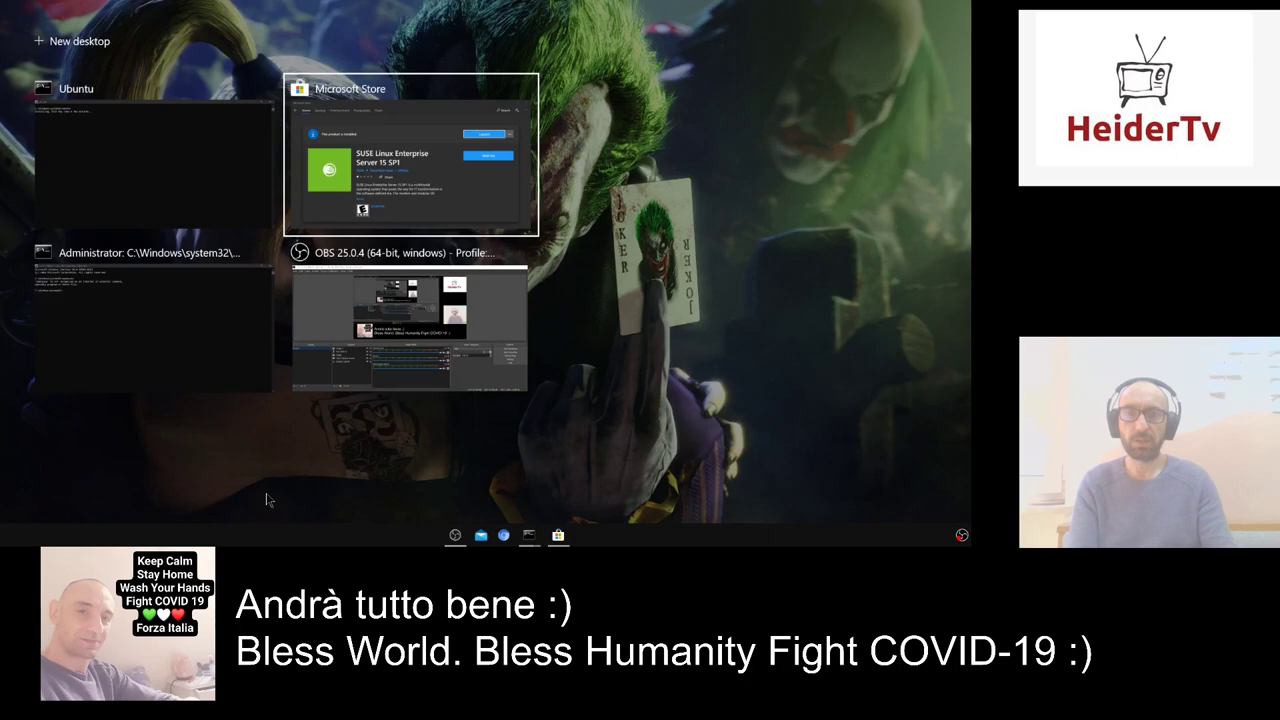
# Bring Microsoft Store to the front, then open the Start menu.
pyautogui.press('Return')
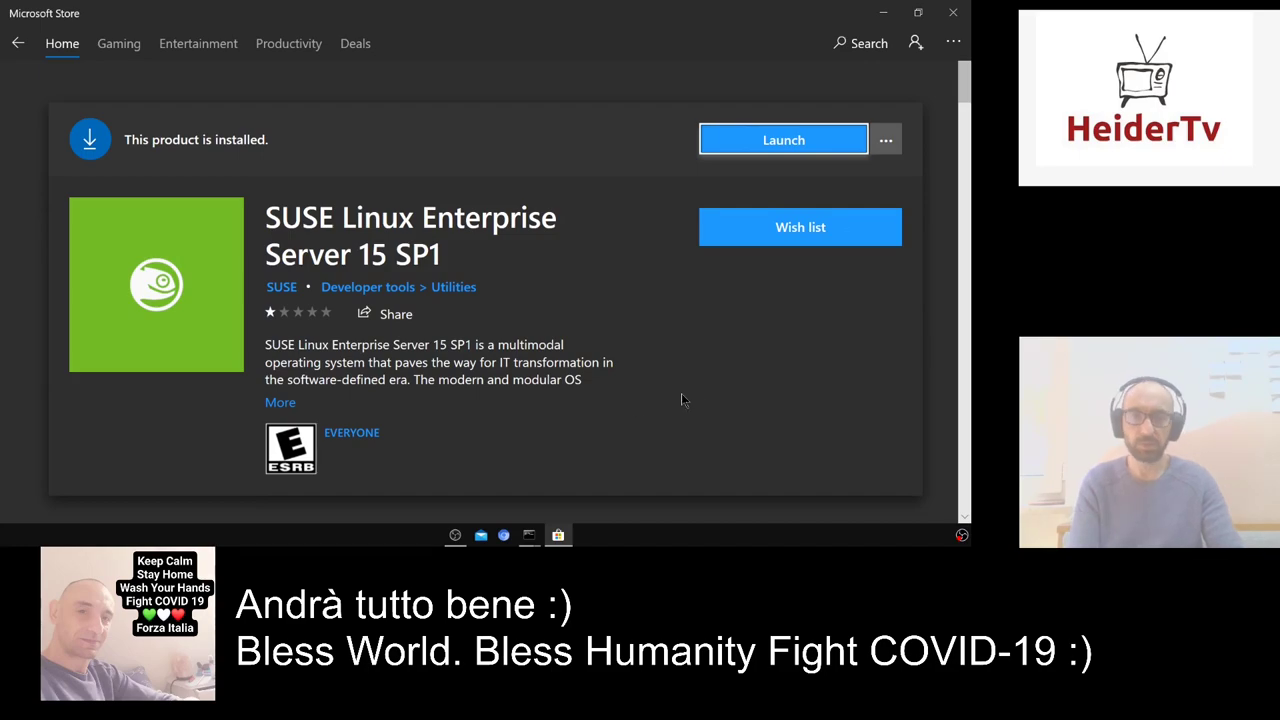
pyautogui.press('super')
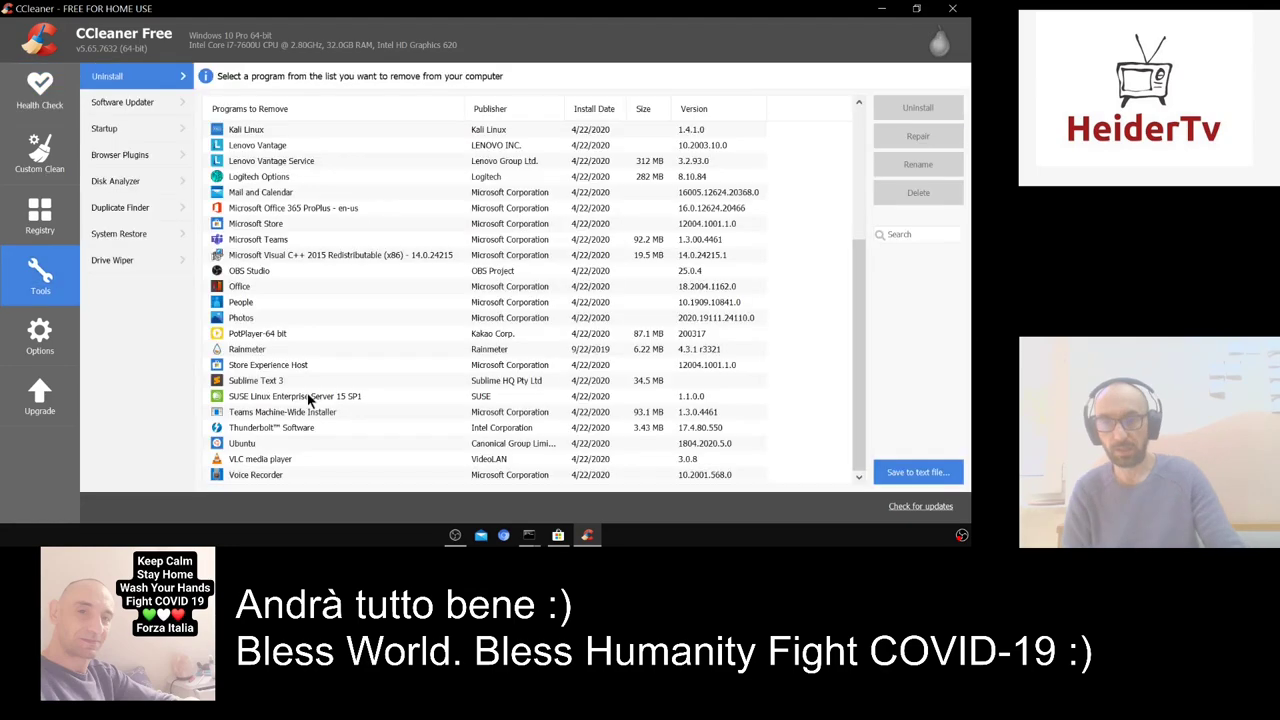
# Uninstall SUSE Linux Enterprise Server 15 SP1 in CCleaner and confirm with OK.
pyautogui.click(310, 397)
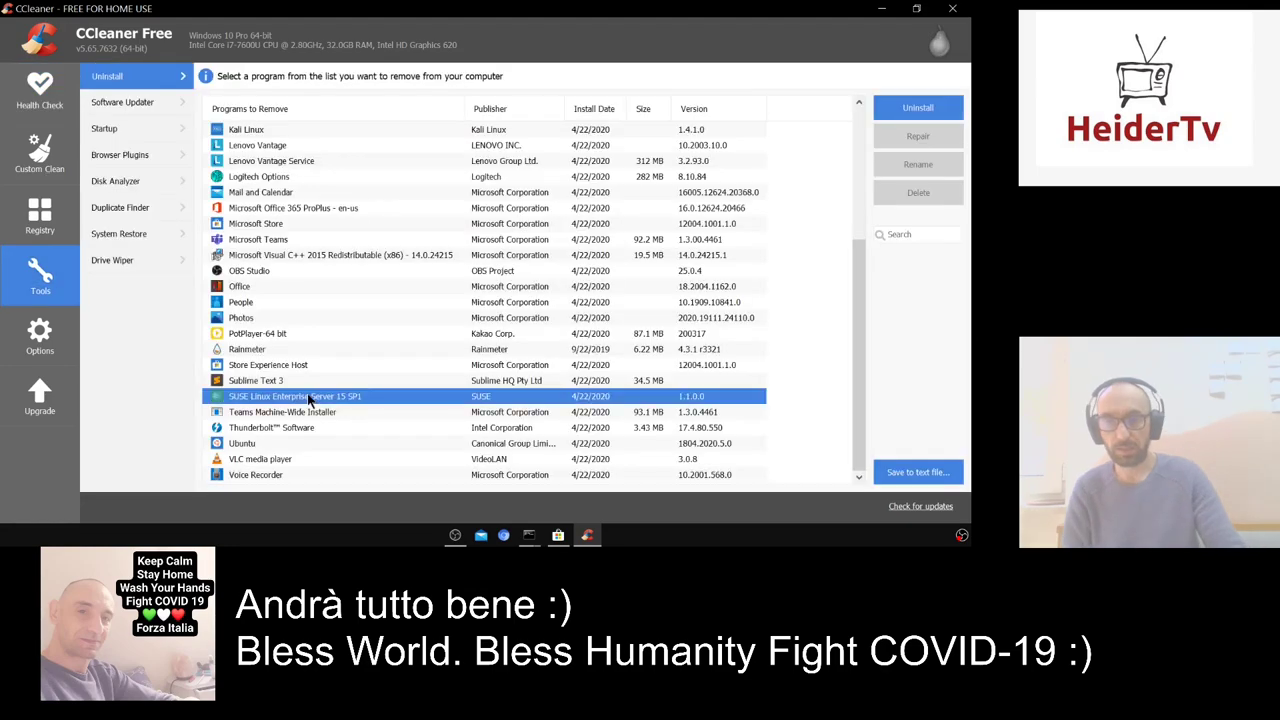
pyautogui.doubleClick(196, 400)
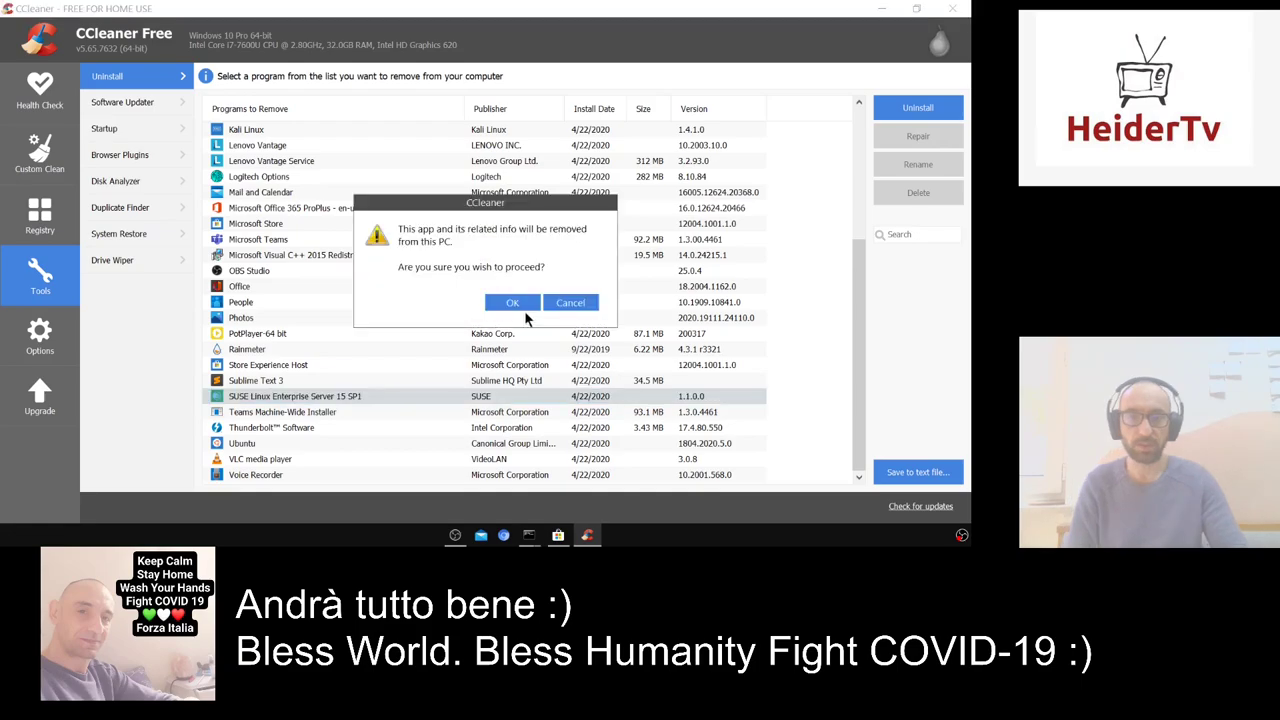
pyautogui.click(522, 307)
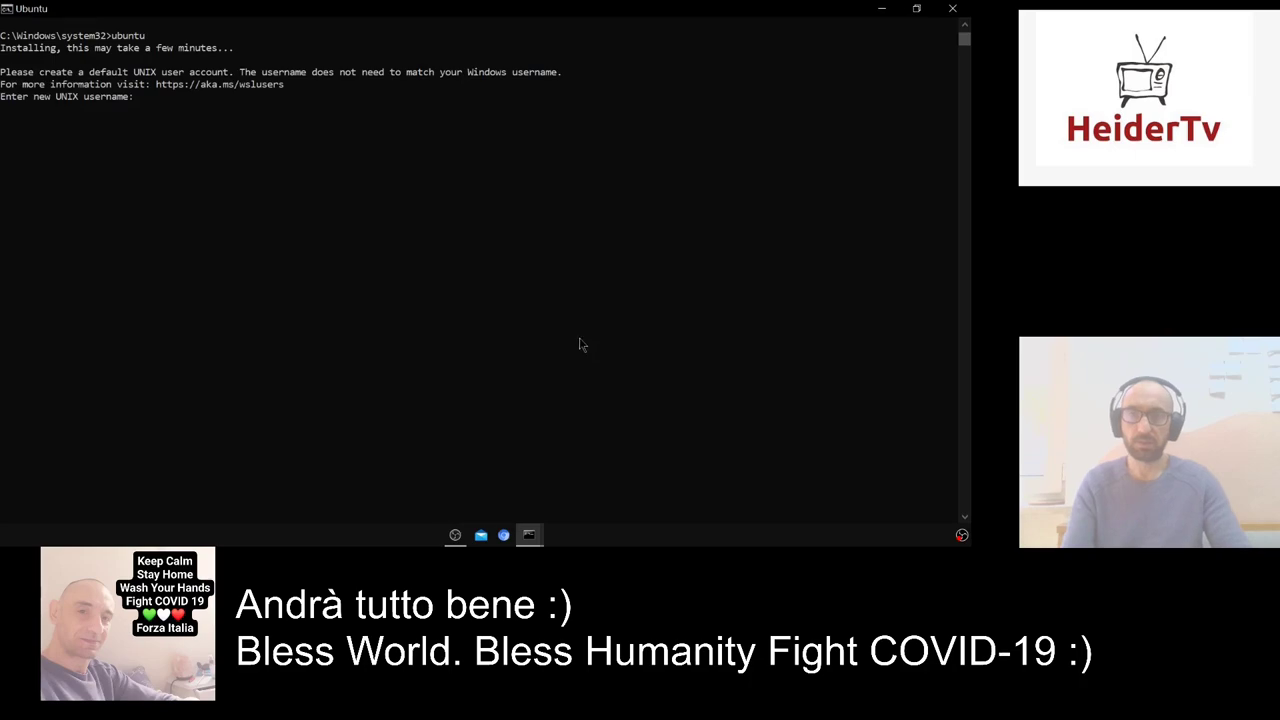
# Run sudo apt update in the Ubuntu console, entering the sudo password.
pyautogui.click(125, 217)
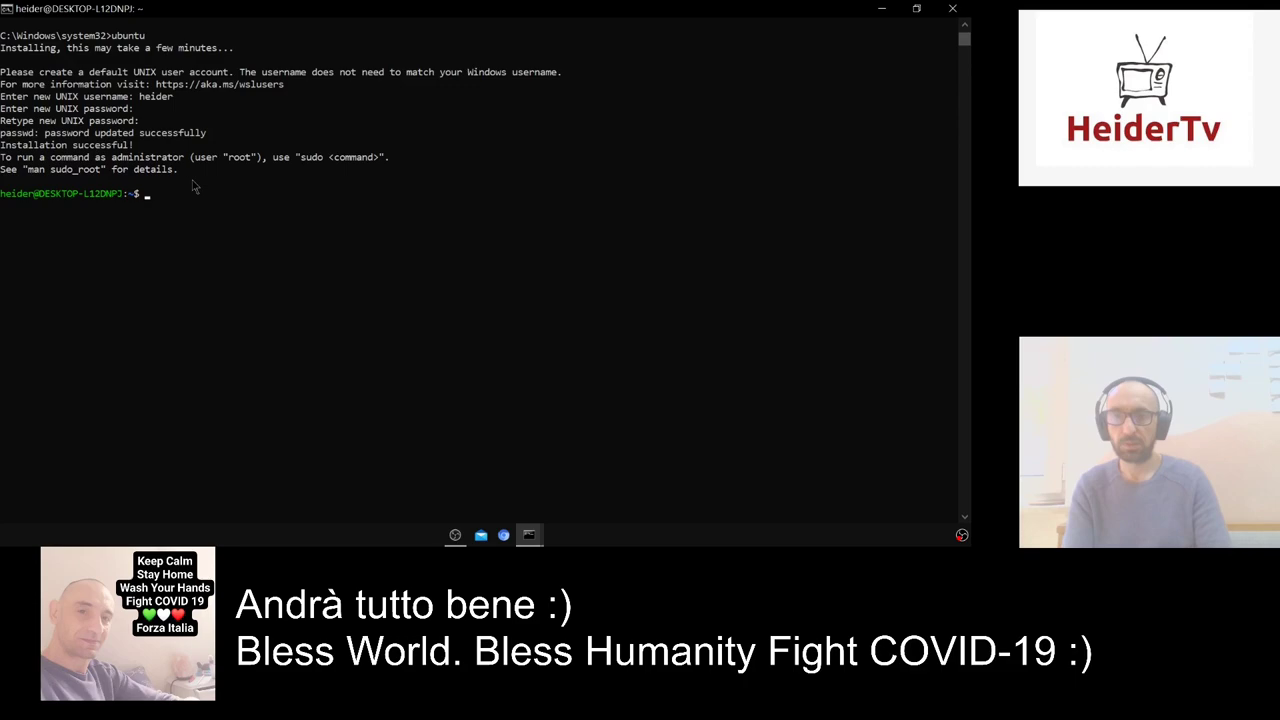
pyautogui.write('sudo')
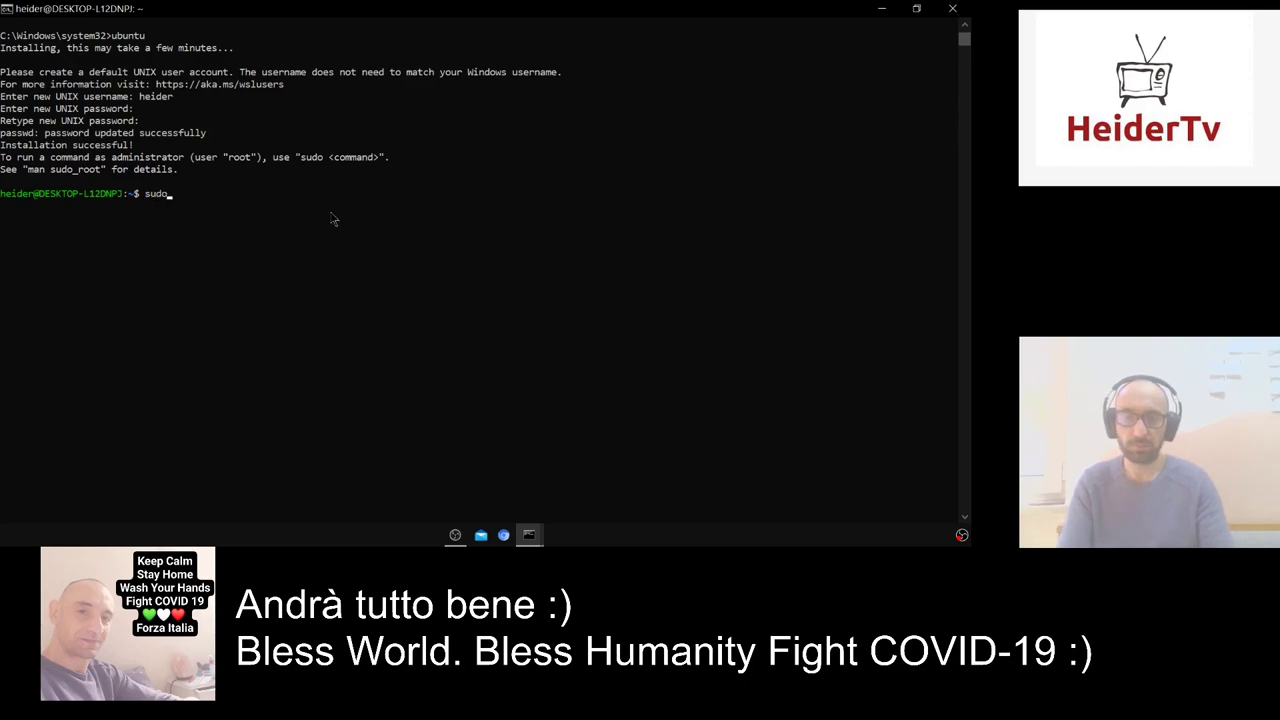
pyautogui.write(' apt u')
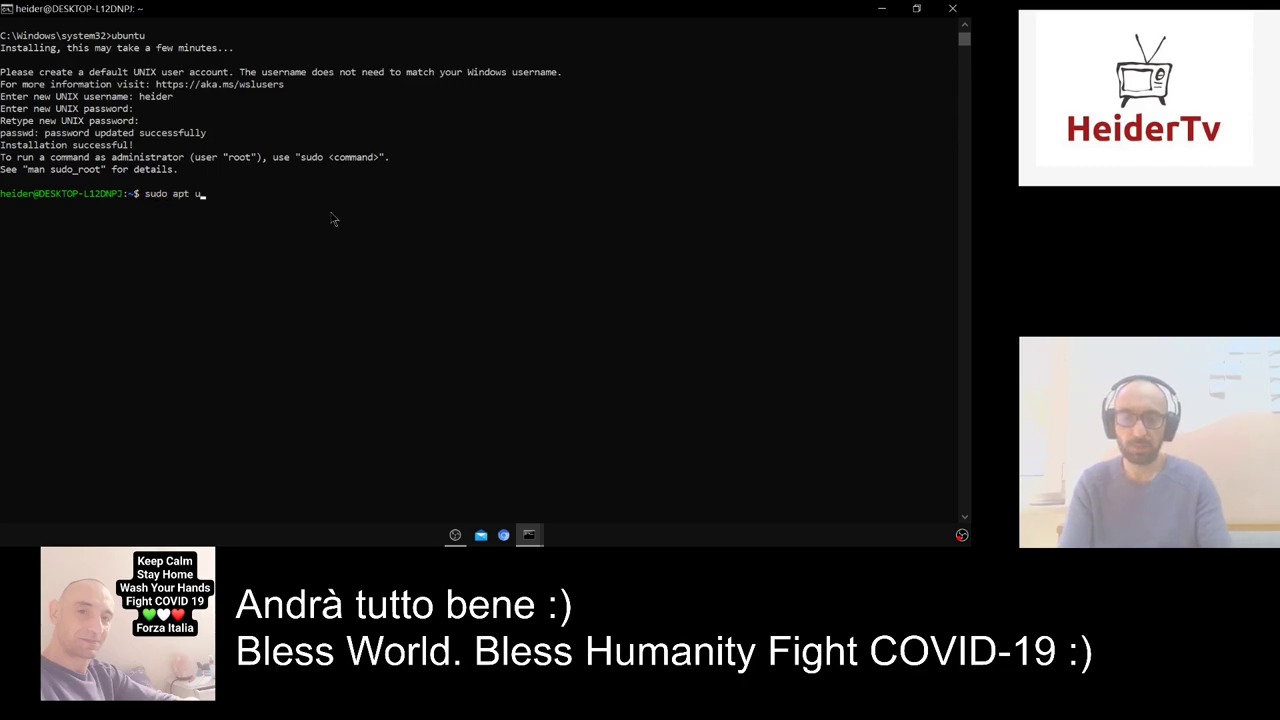
pyautogui.write('pdate')
pyautogui.press('Return')
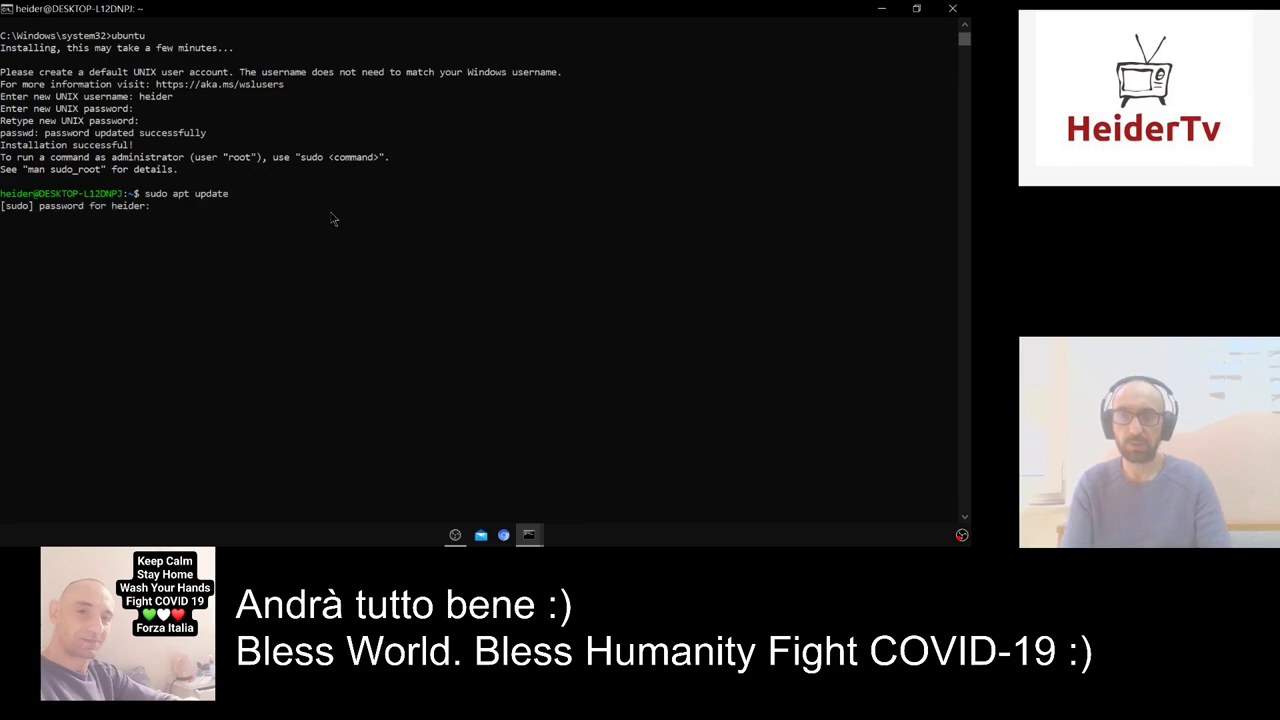
pyautogui.press('Return')
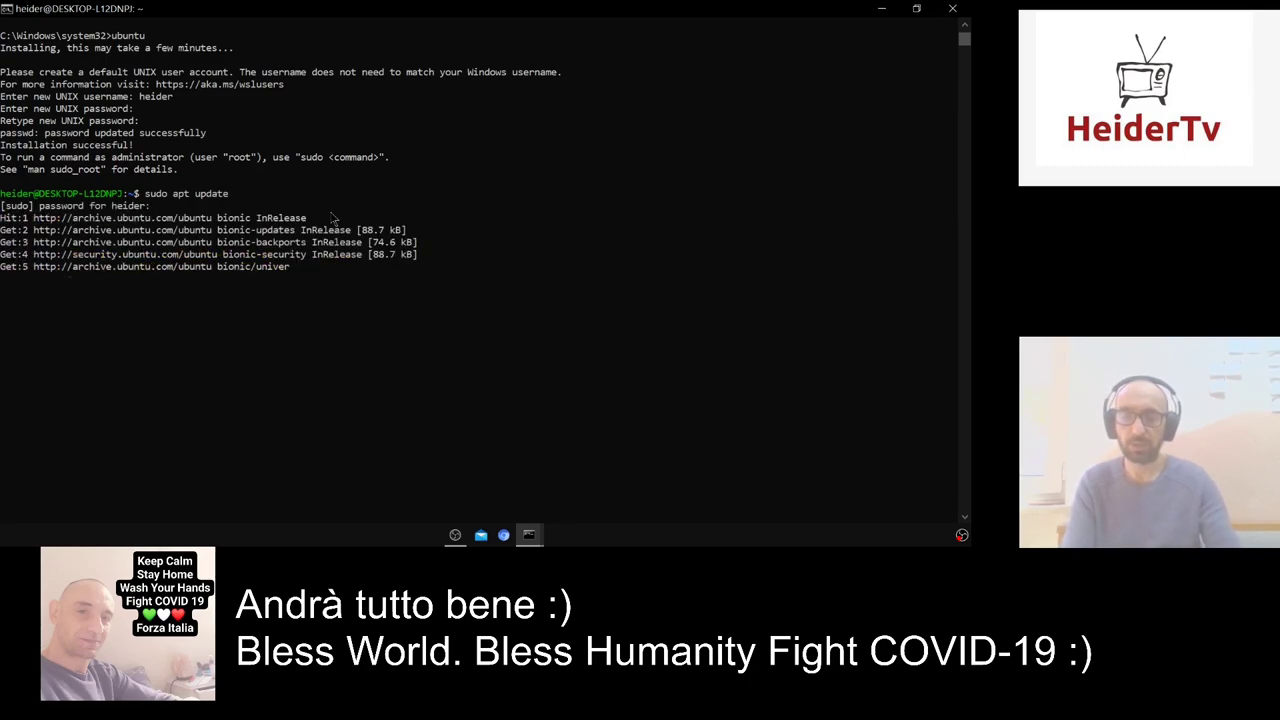
# Switch to OBS through Task View, minimize it, and open the Start menu.
pyautogui.press('super+Tab')
pyautogui.click(393, 280)
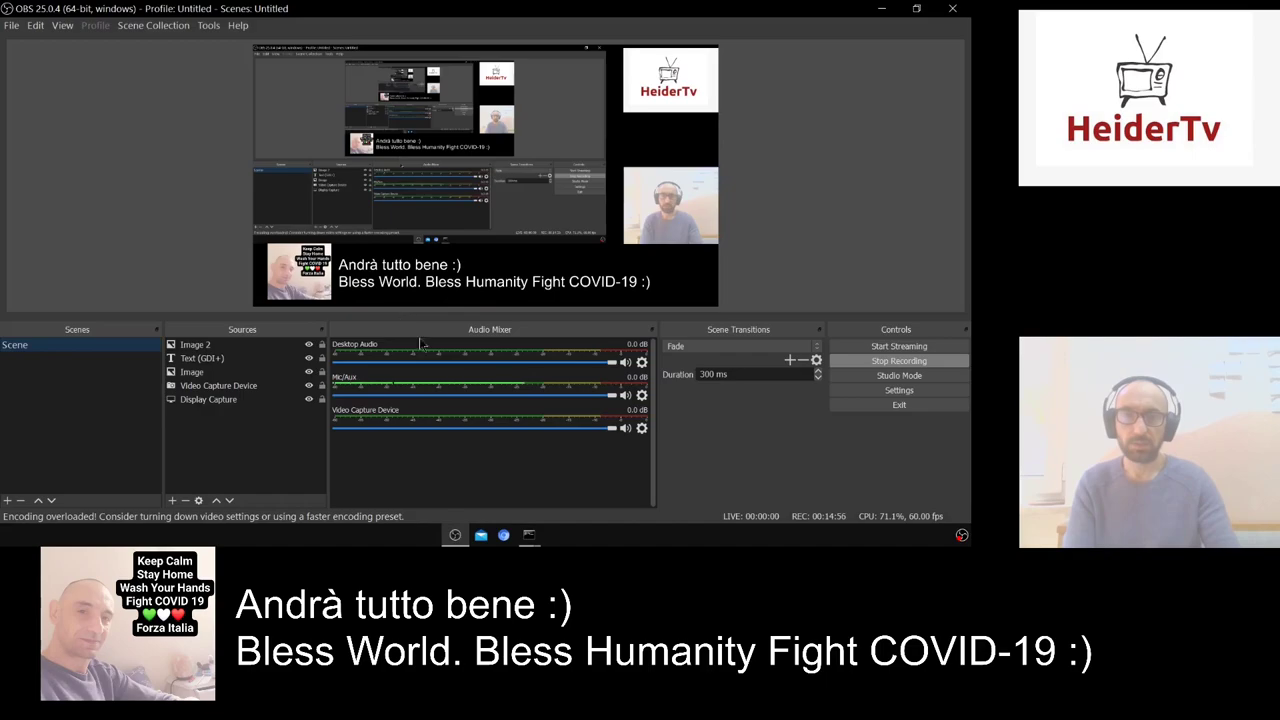
pyautogui.click(880, 10)
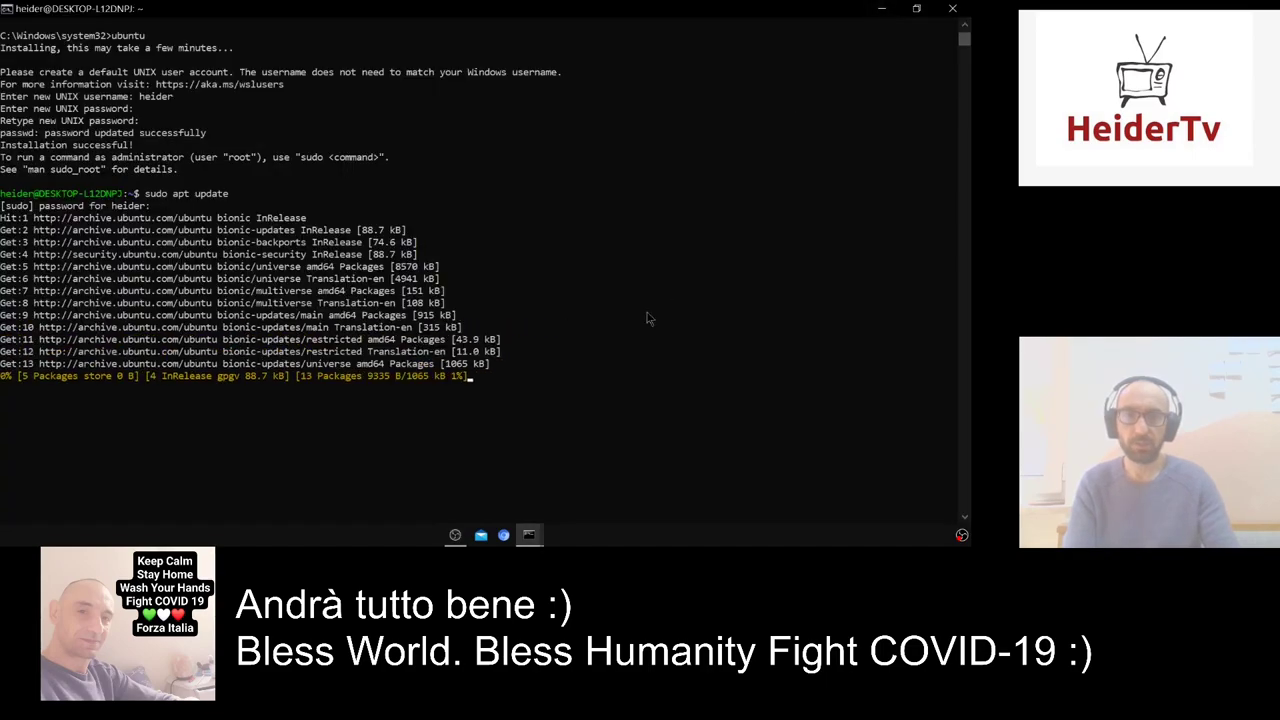
pyautogui.press('super')
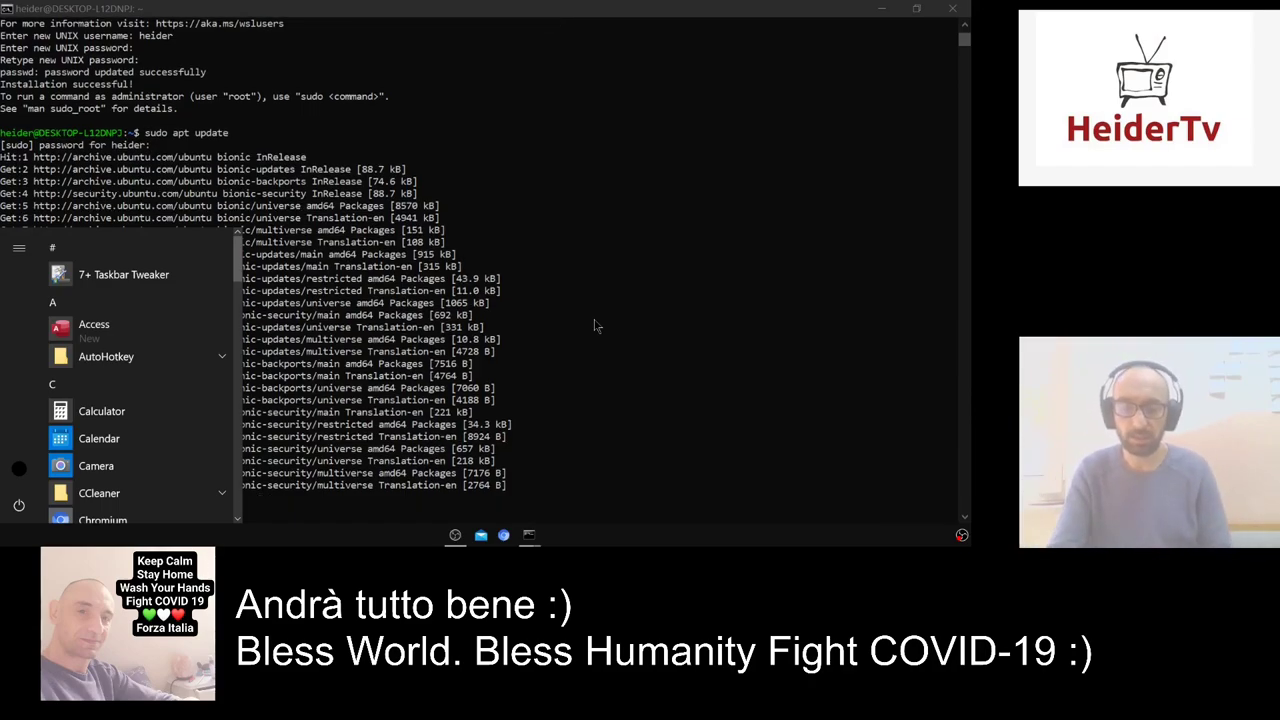
pyautogui.write('cont')
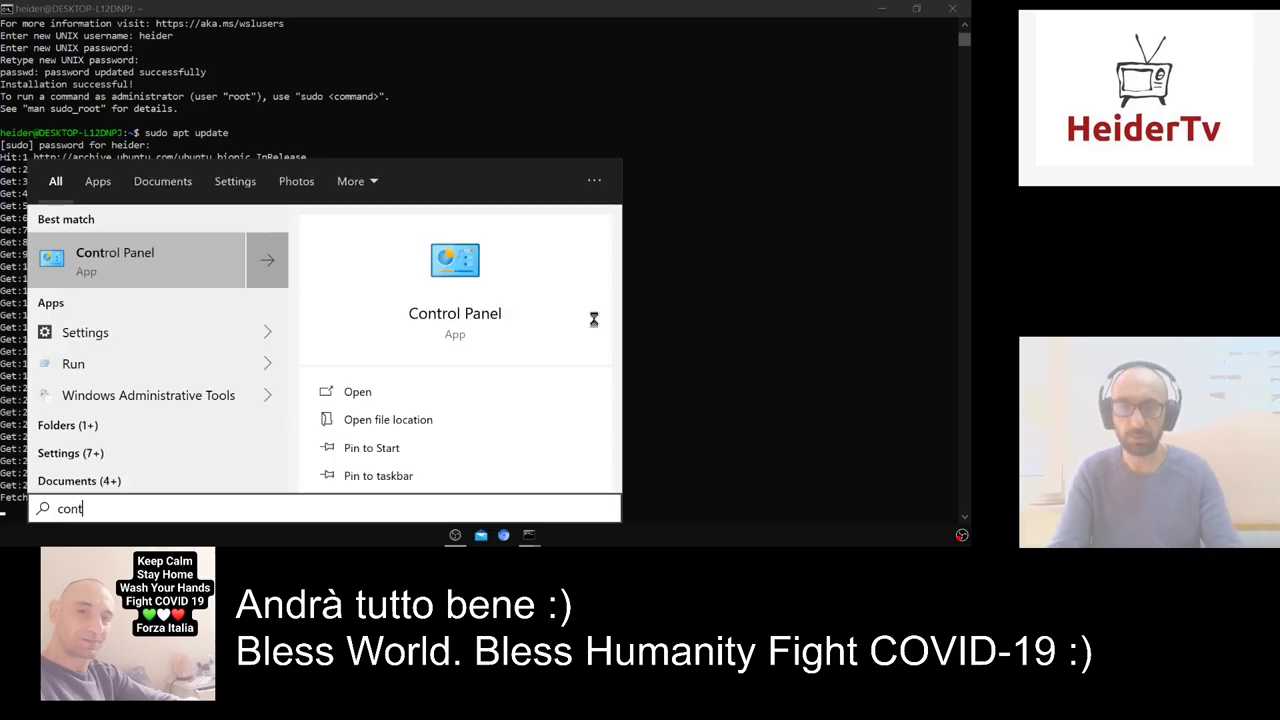
pyautogui.press('Return')
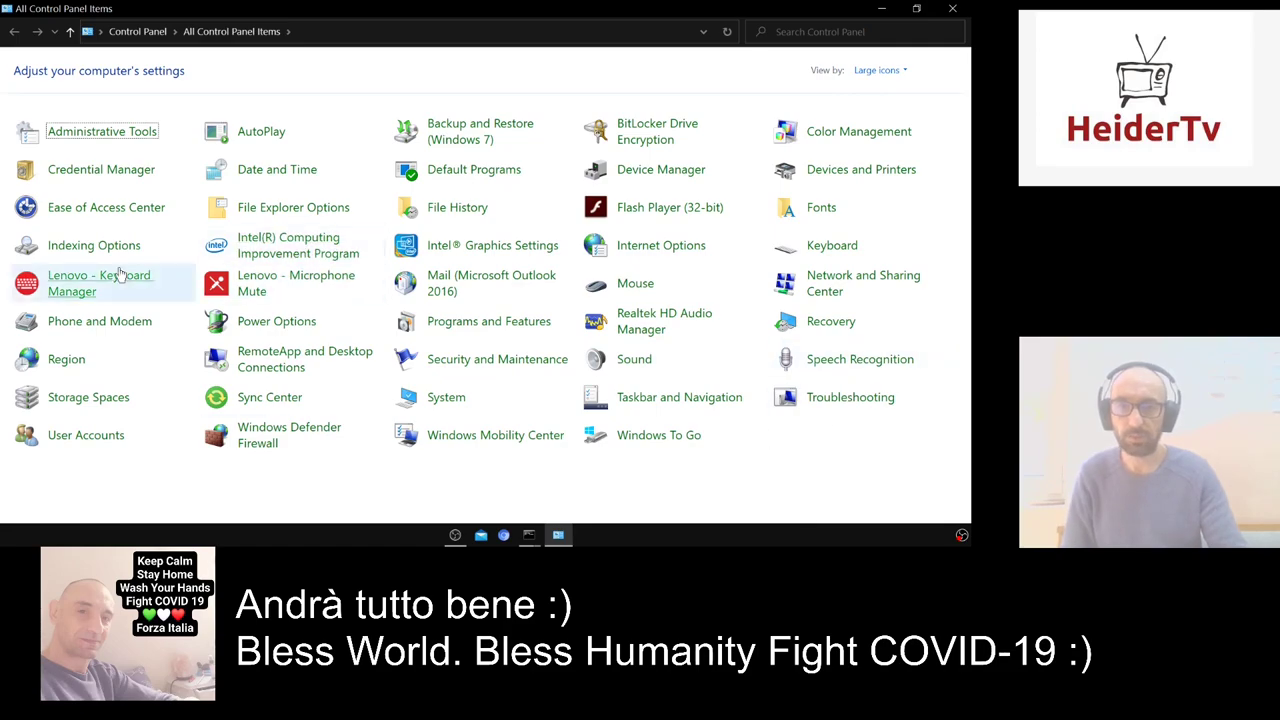
pyautogui.click(466, 321)
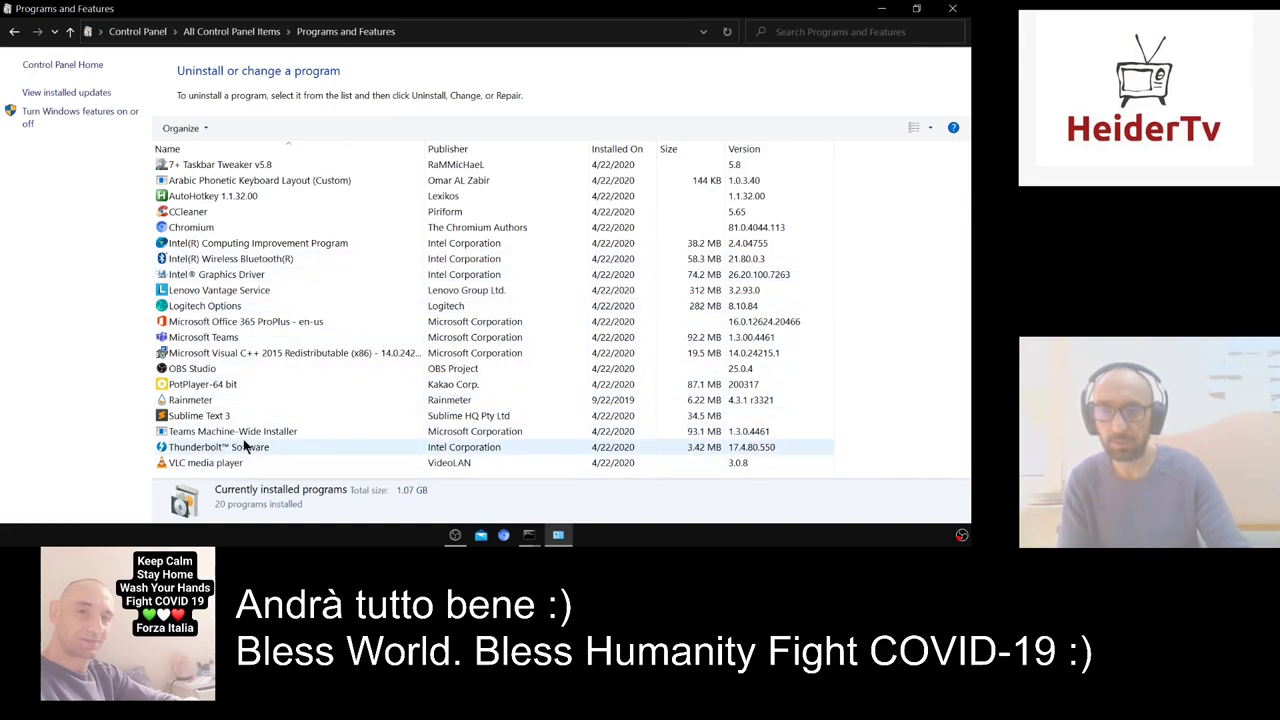
pyautogui.click(952, 8)
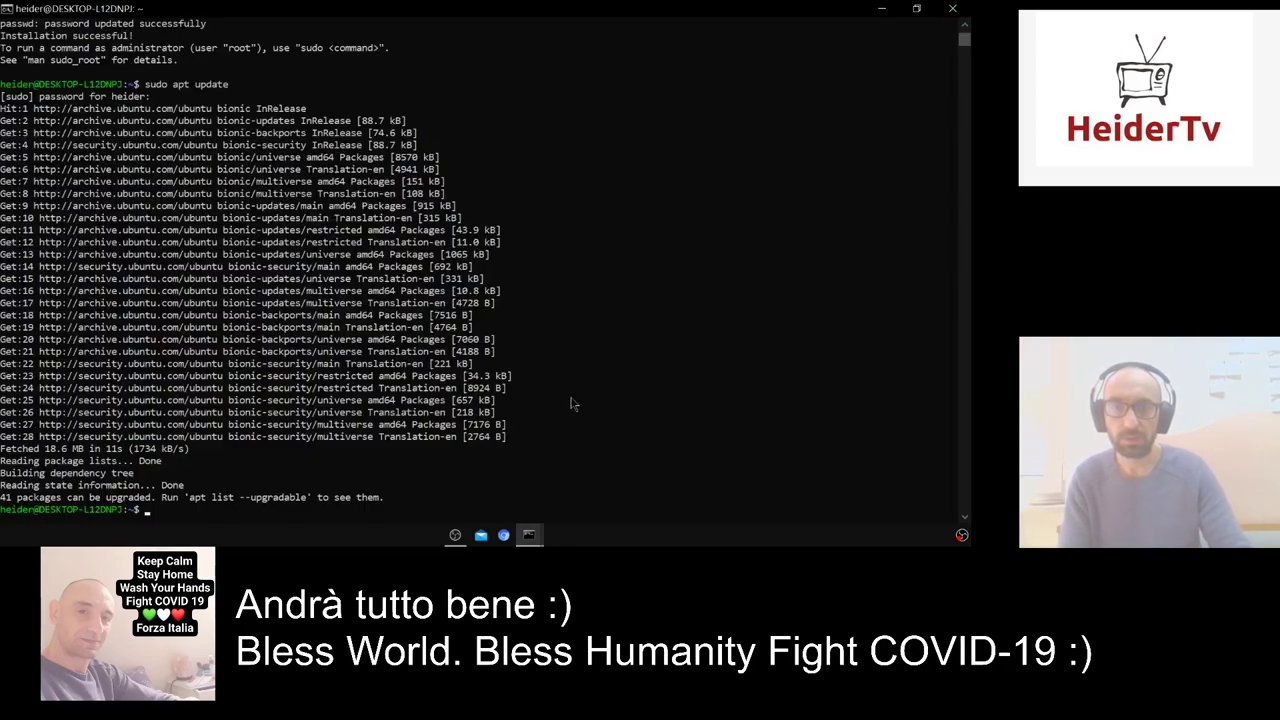
# Run sudo apt dist-upgrade in Ubuntu and confirm the 41 package upgrades with Y.
pyautogui.click(219, 473)
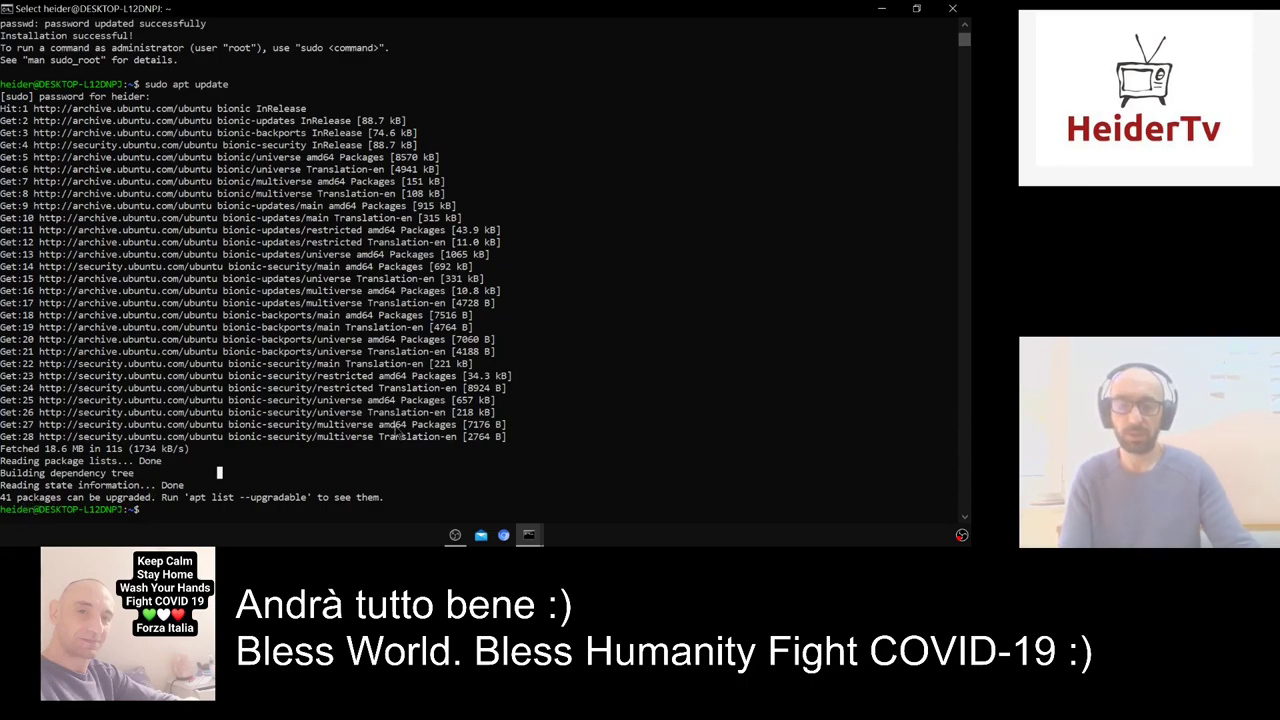
pyautogui.write('su')
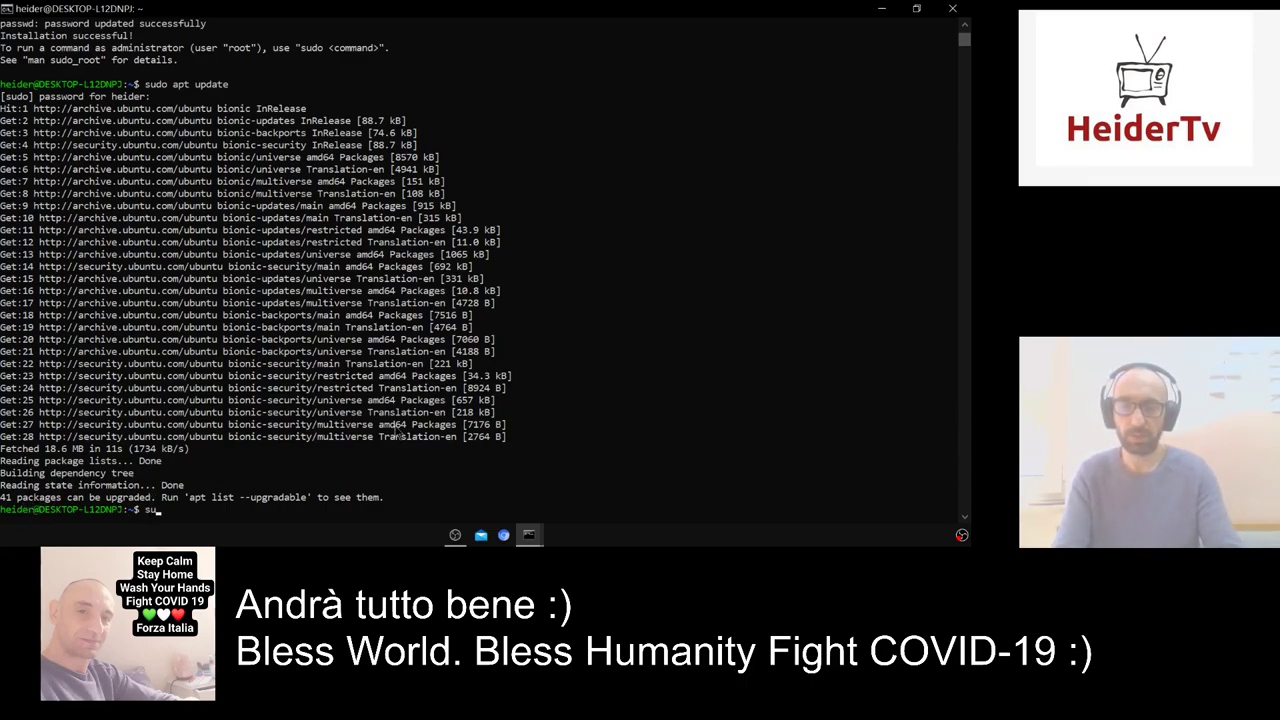
pyautogui.write('do ap')
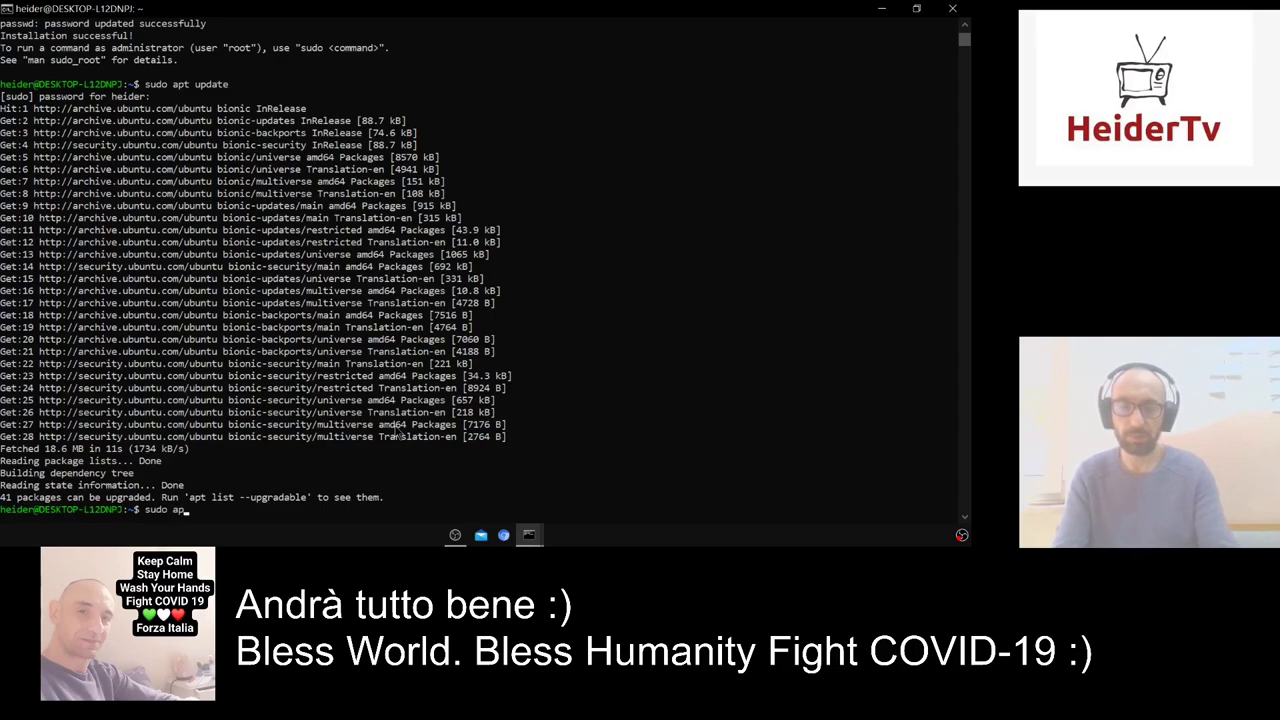
pyautogui.write('t dist')
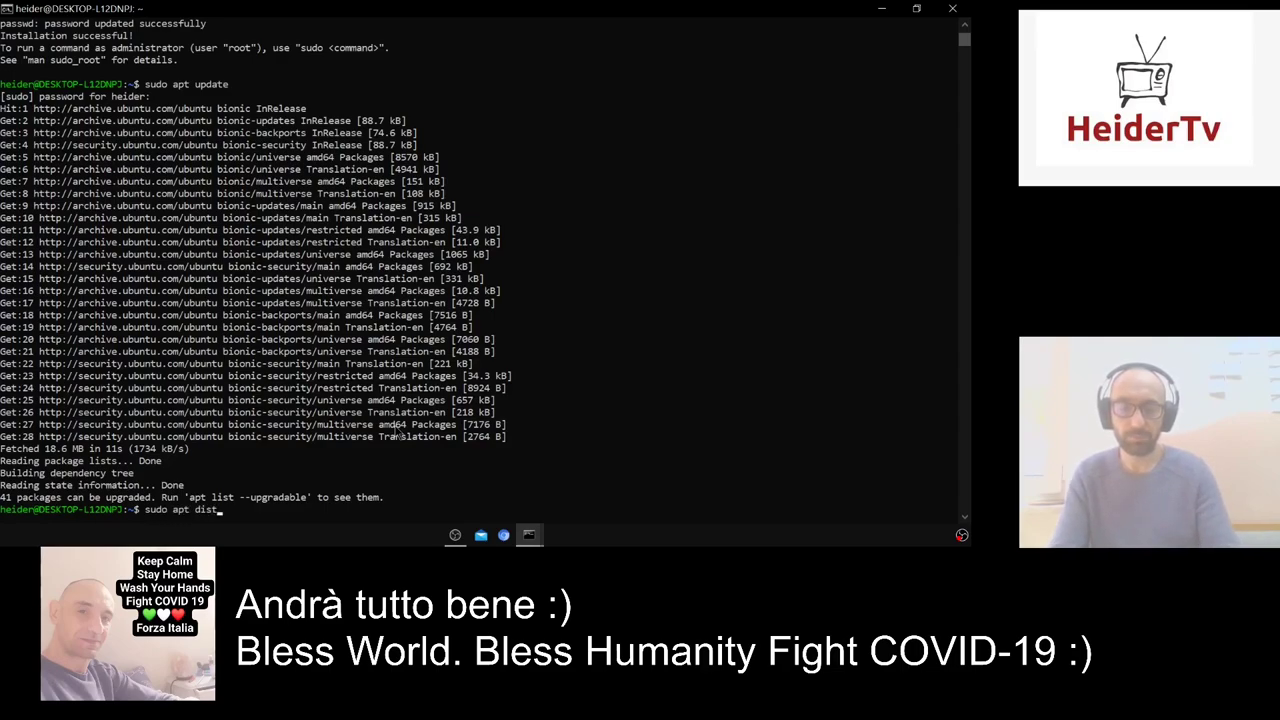
pyautogui.write('-upgrade')
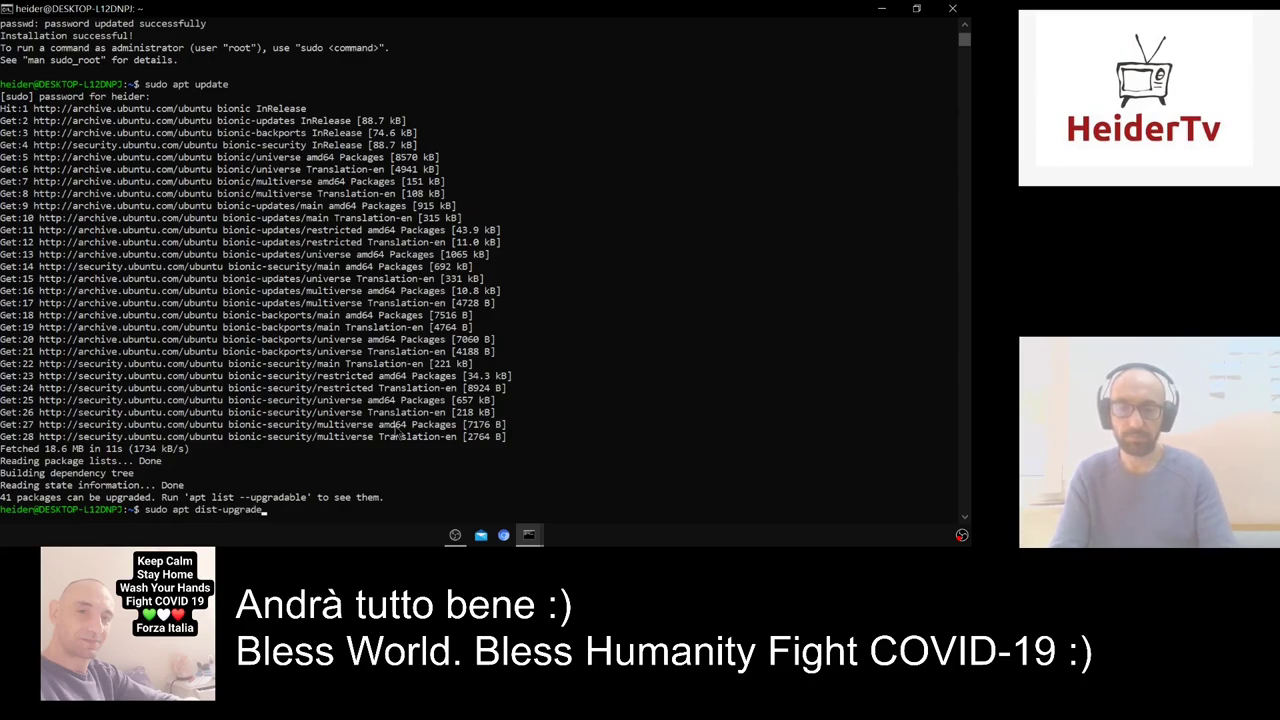
pyautogui.press('Return')
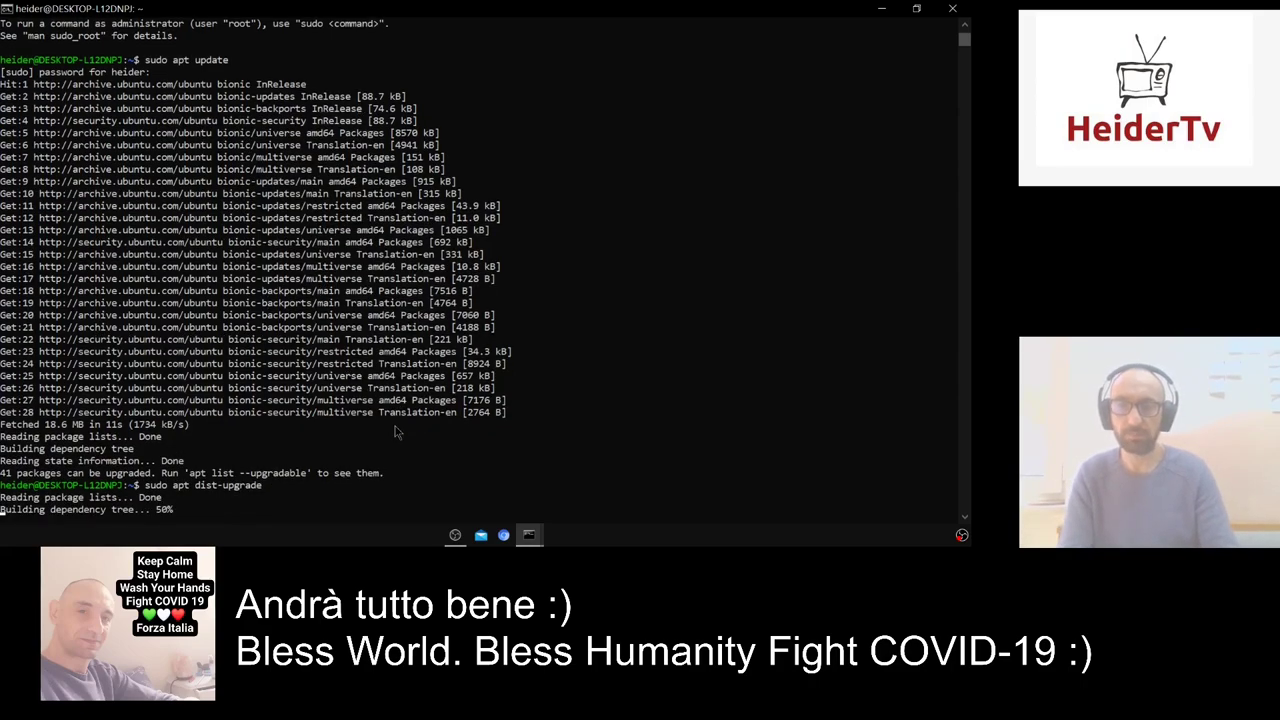
pyautogui.write('Y')
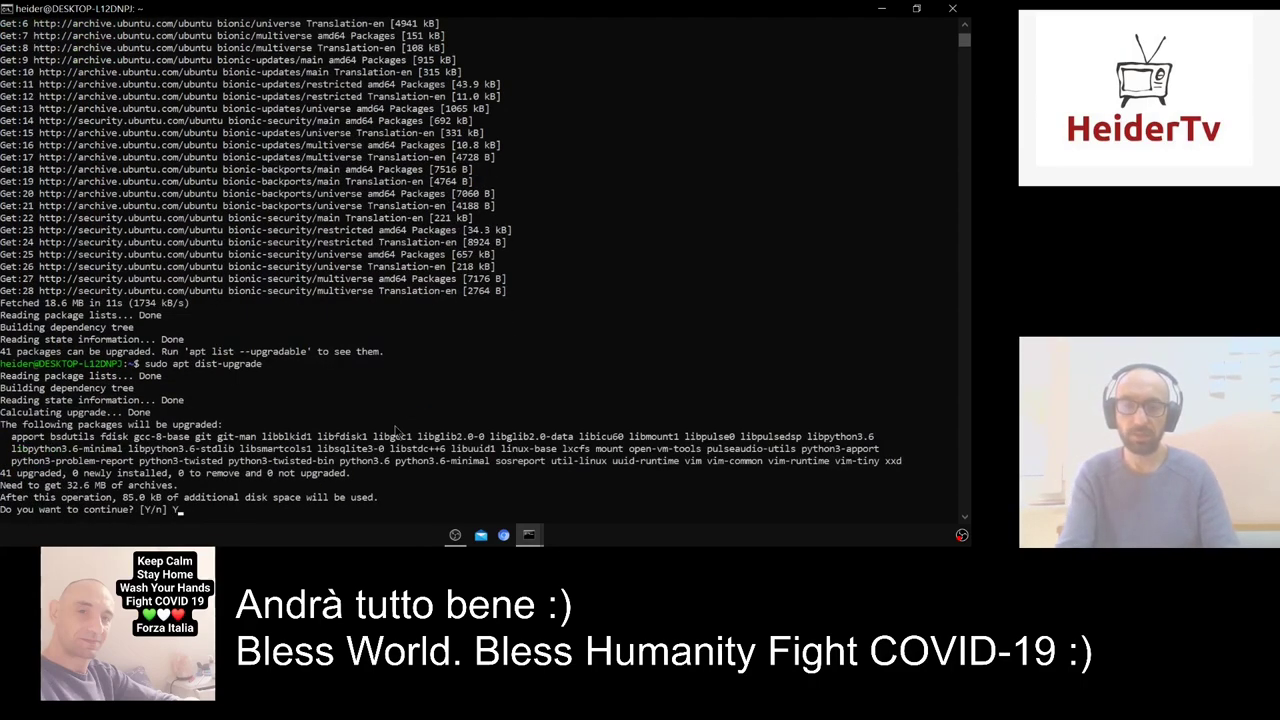
pyautogui.press('Return')
# Launch CCleaner from a Start menu search for 'cc'.
pyautogui.press('super')
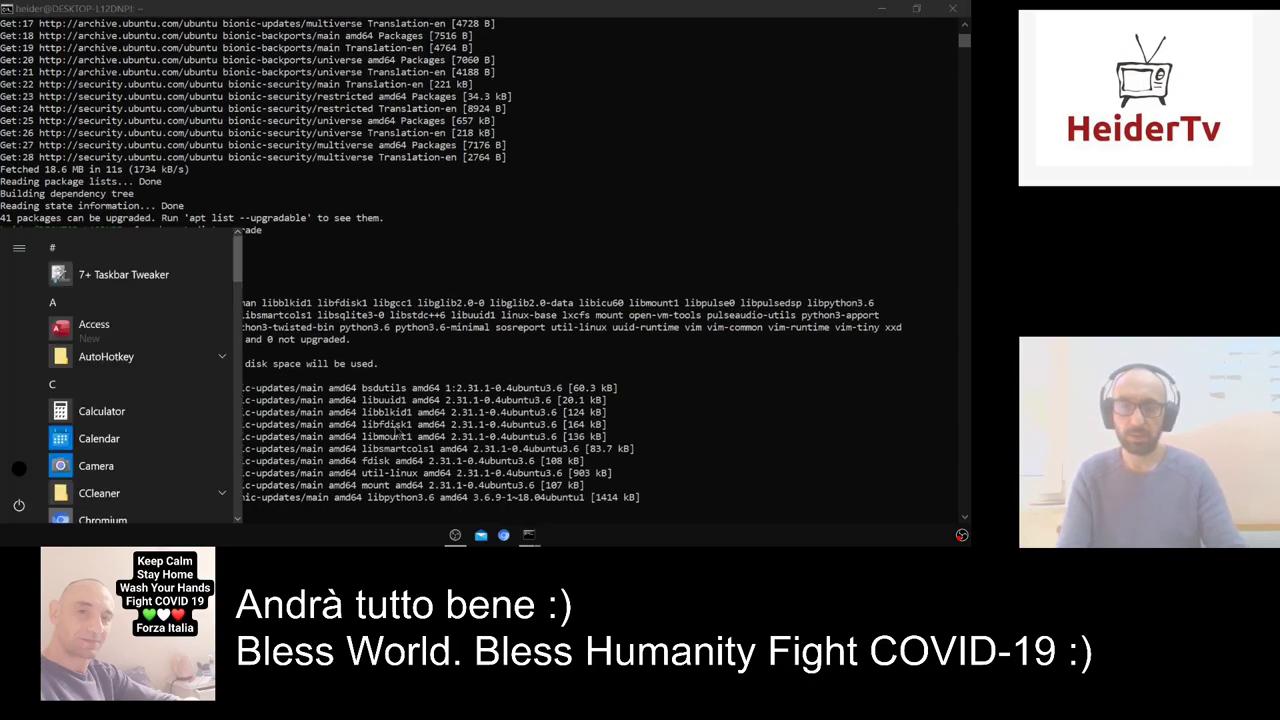
pyautogui.write('cc')
pyautogui.press('Return')
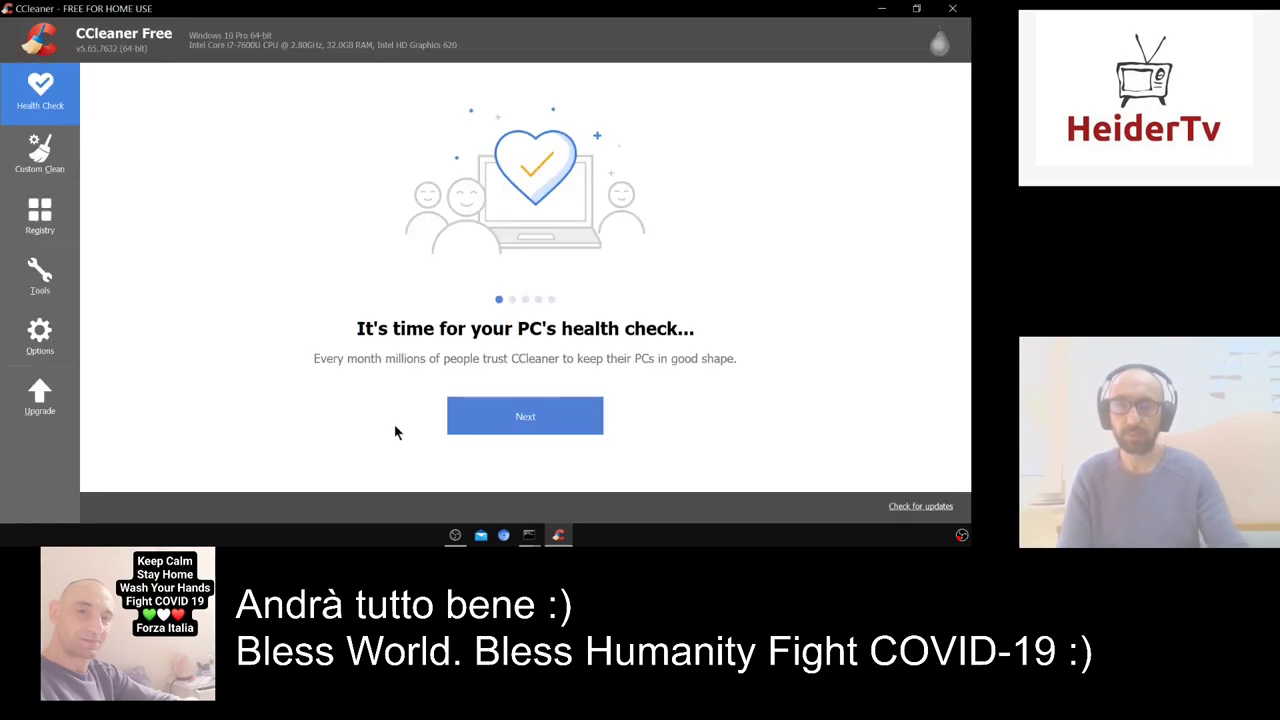
# Review CCleaner's uninstall list, selecting Debian and then Kali Linux.
pyautogui.click(40, 276)
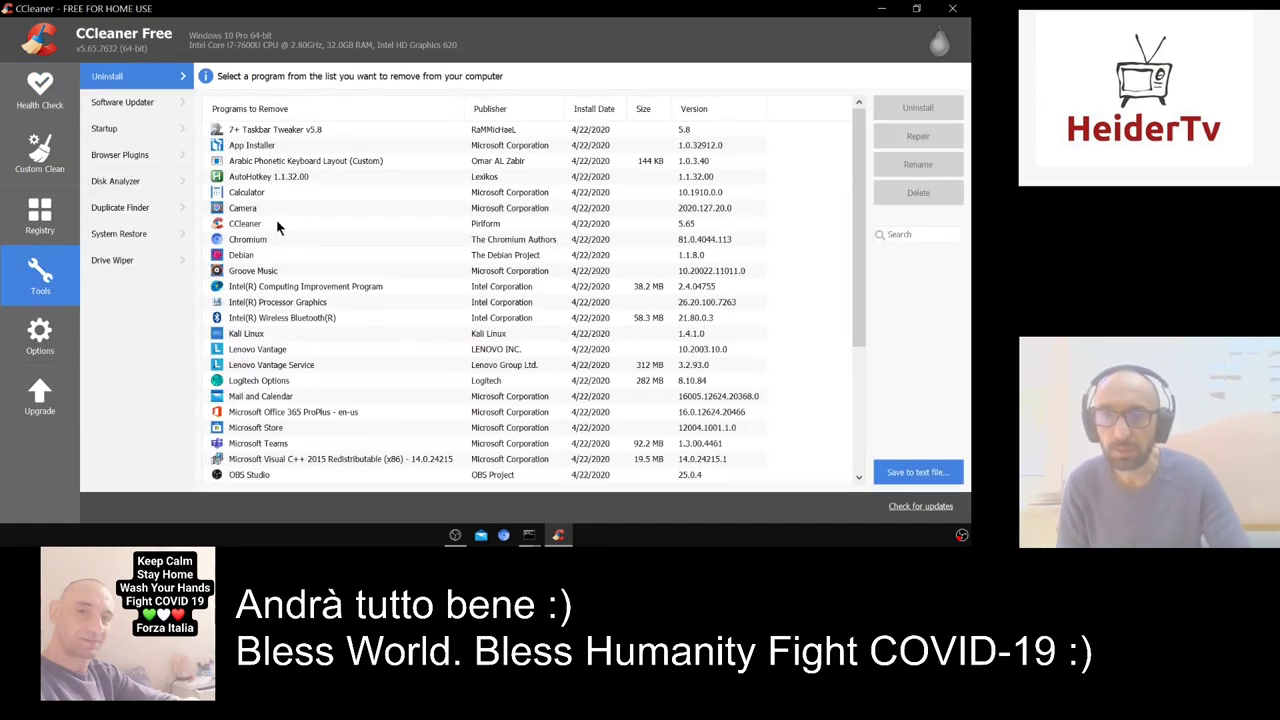
pyautogui.scroll(-4, 311, 338)
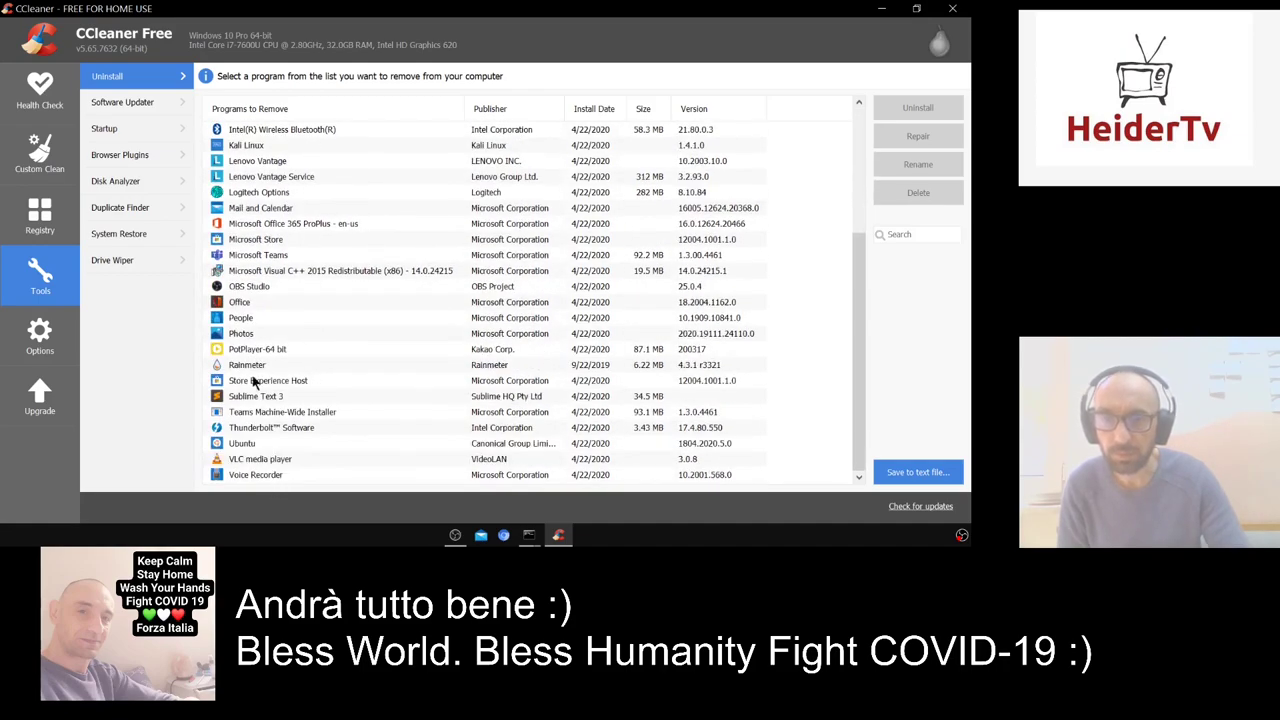
pyautogui.scroll(3, 265, 378)
pyautogui.click(249, 212)
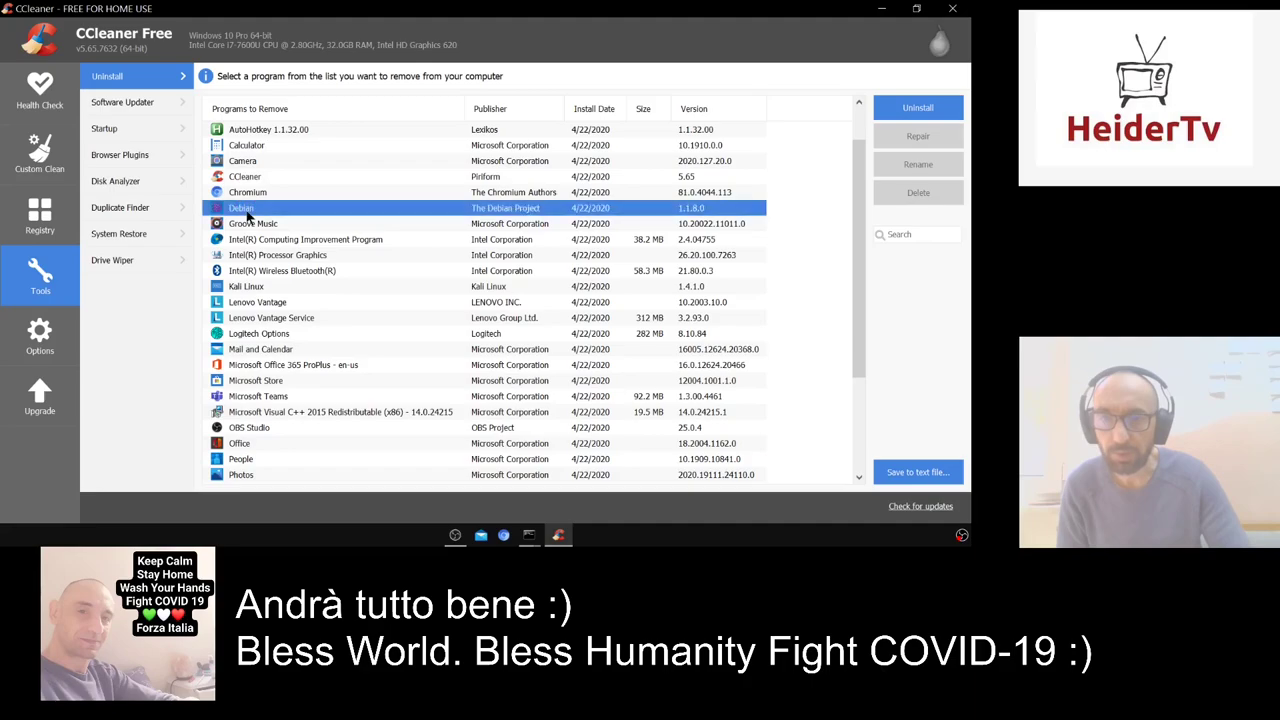
pyautogui.click(265, 288)
pyautogui.scroll(-3, 308, 416)
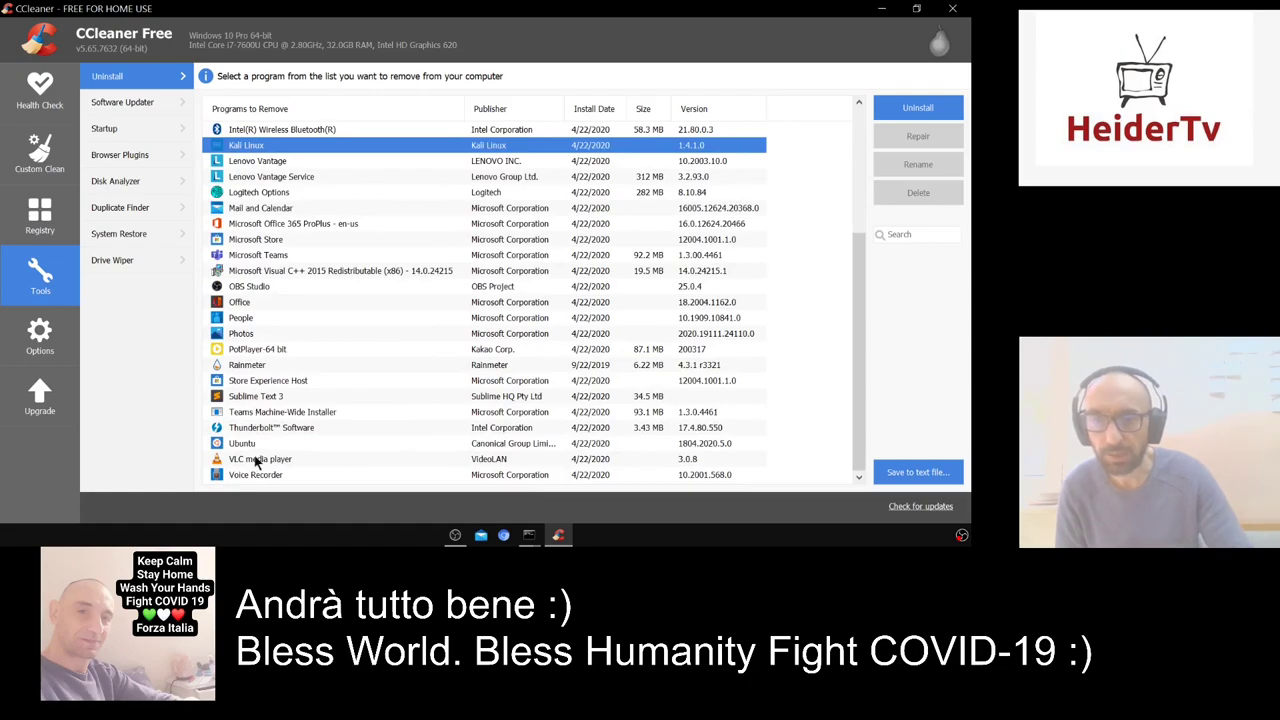
pyautogui.scroll(3, 255, 457)
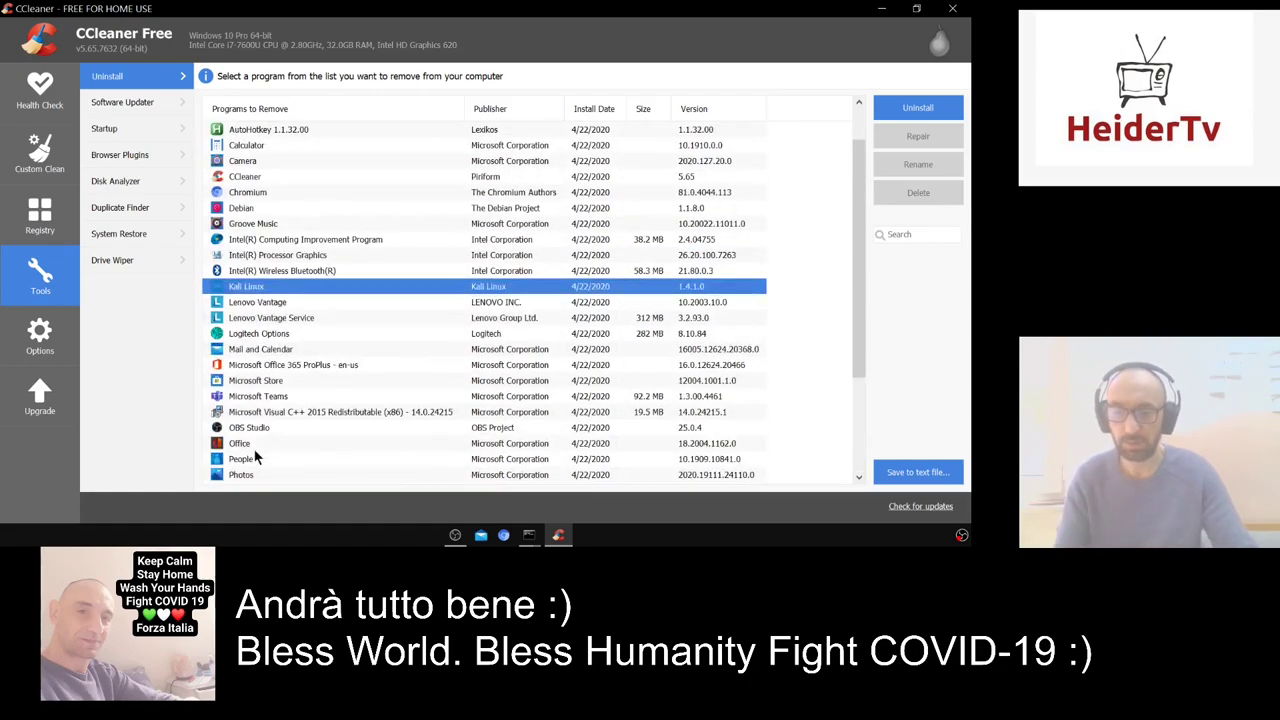
# Close CCleaner and launch Microsoft Store from a Start search for 'st'.
pyautogui.hotkey('alt', 'F4')
pyautogui.press('super')
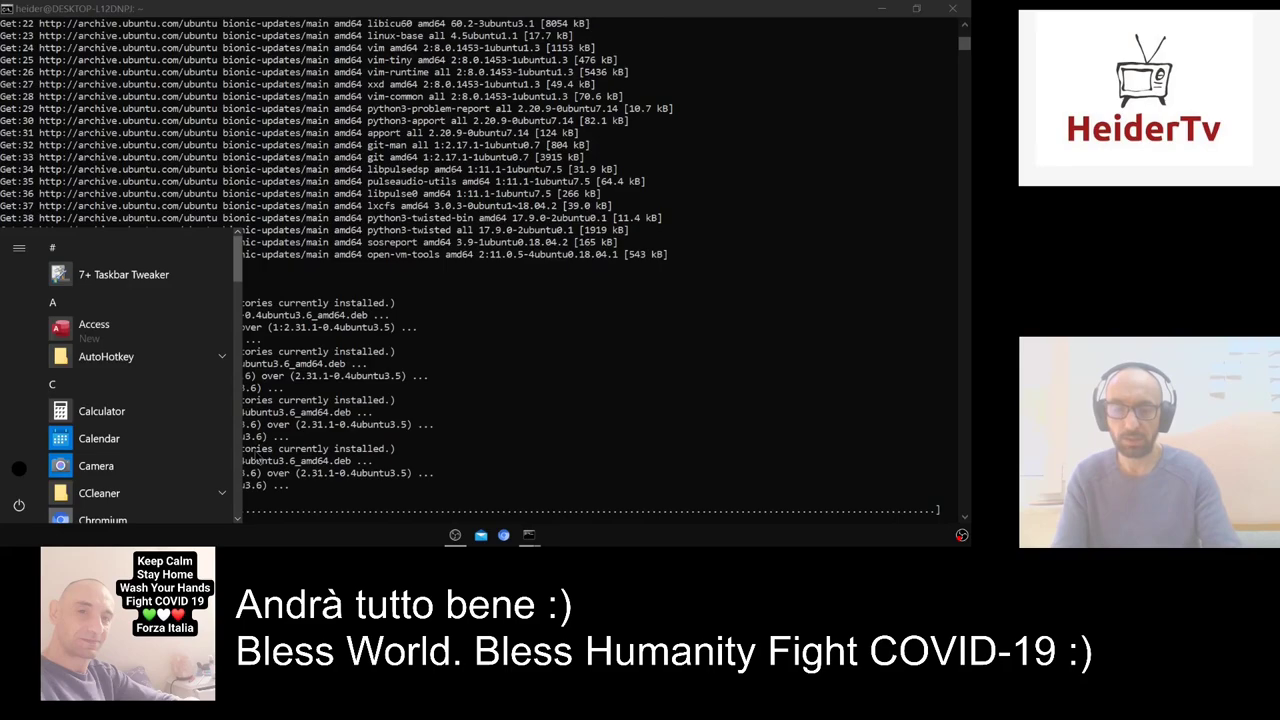
pyautogui.write('st')
pyautogui.press('Return')
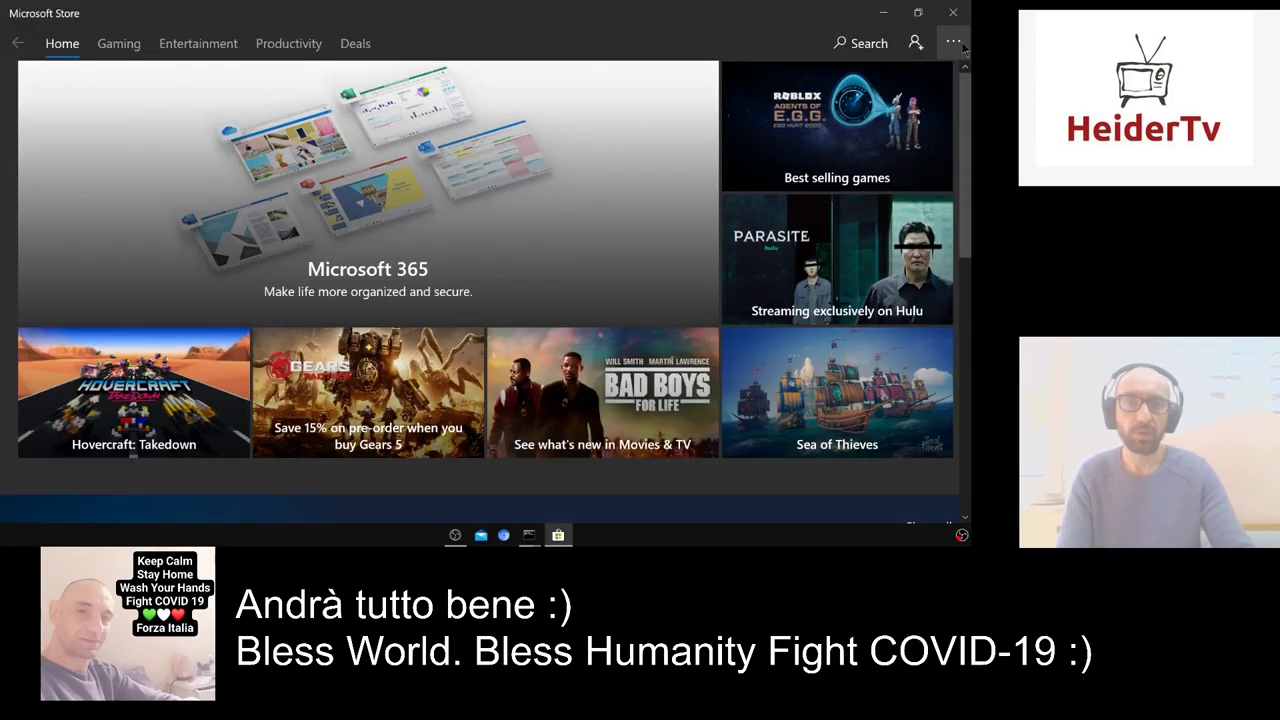
# Review the Store's Downloads and updates list from the '...' menu.
pyautogui.click(955, 44)
pyautogui.click(944, 77)
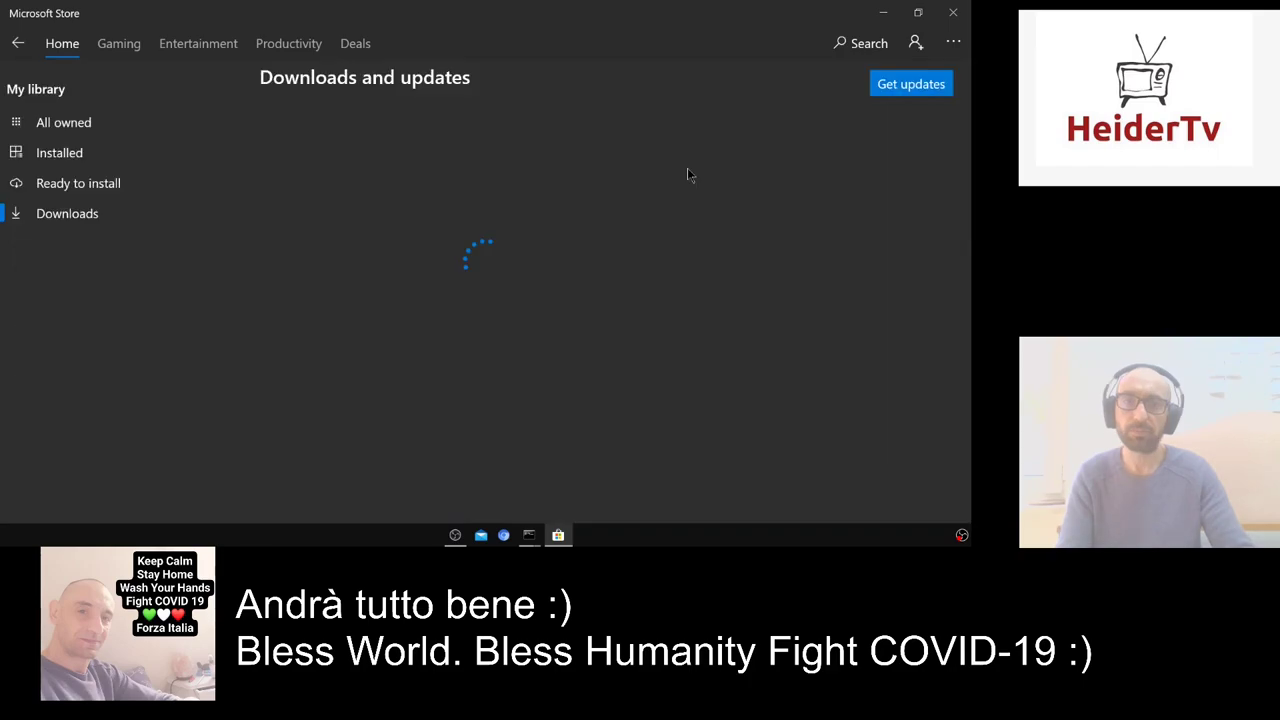
pyautogui.scroll(-3, 612, 205)
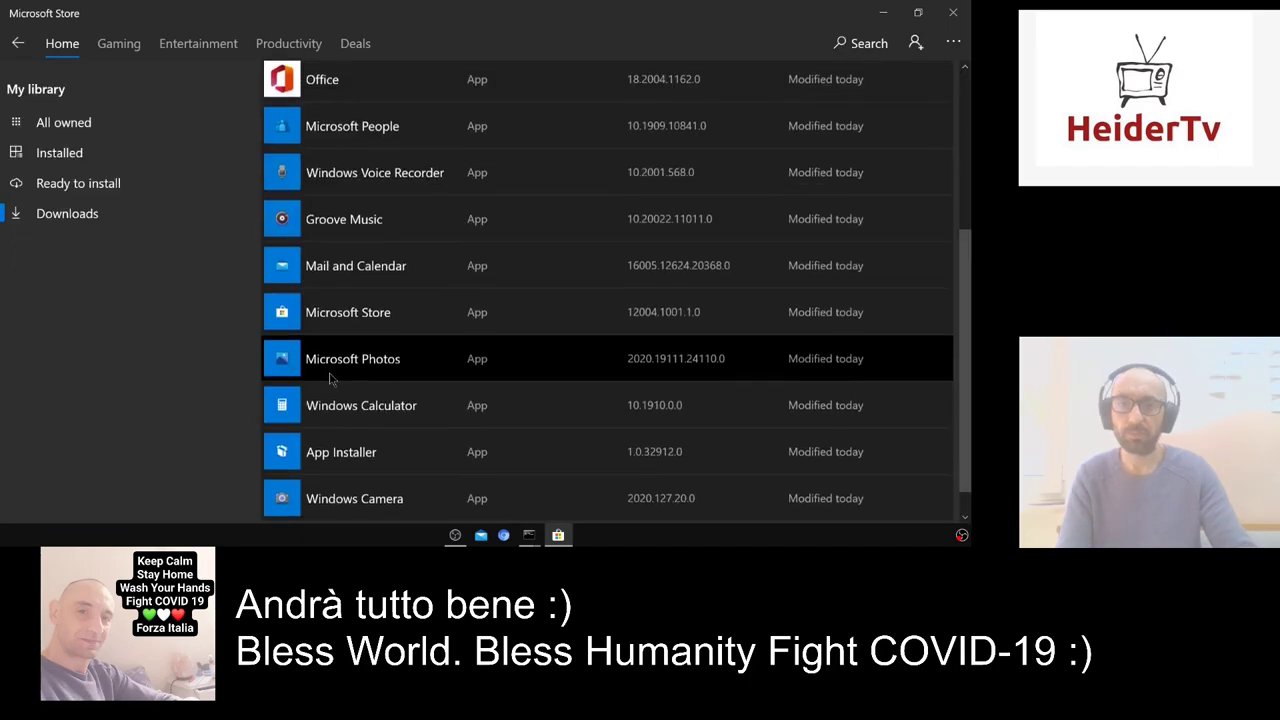
pyautogui.scroll(3, 337, 390)
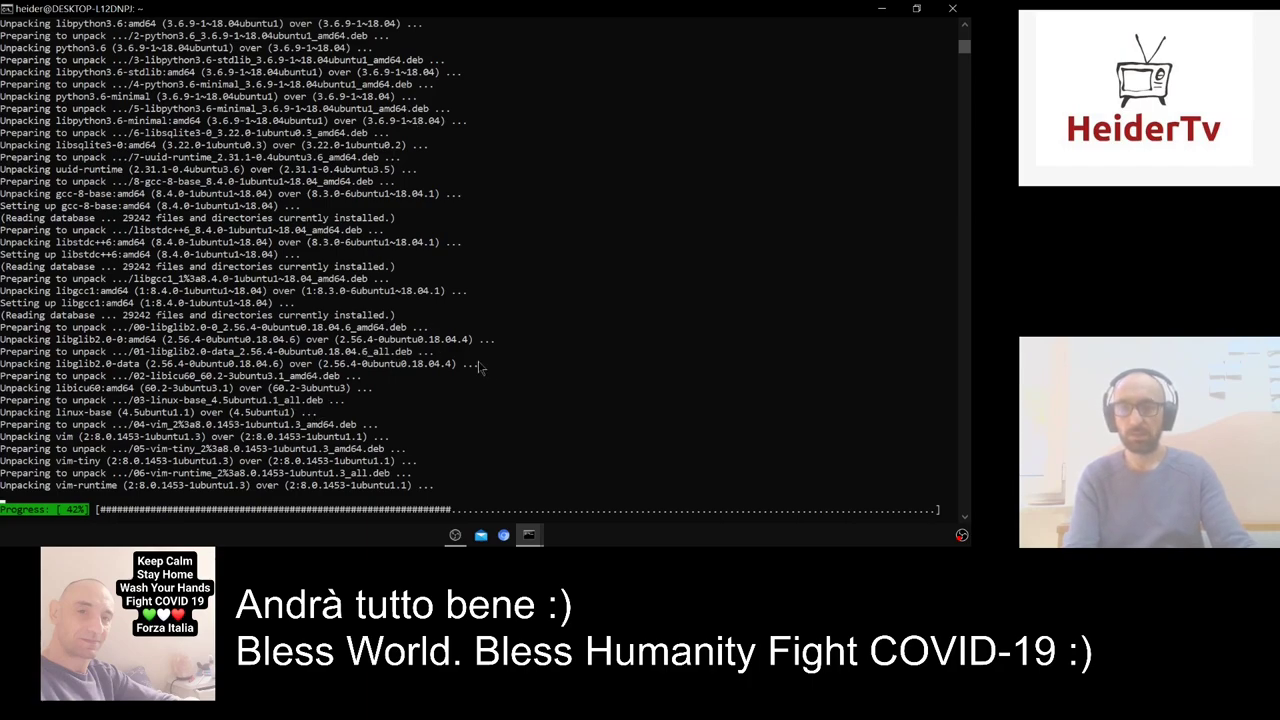
# Switch from the Administrator cmd back to the restored Ubuntu terminal, then open two Administrator Command Prompts.
pyautogui.moveTo(522, 538)
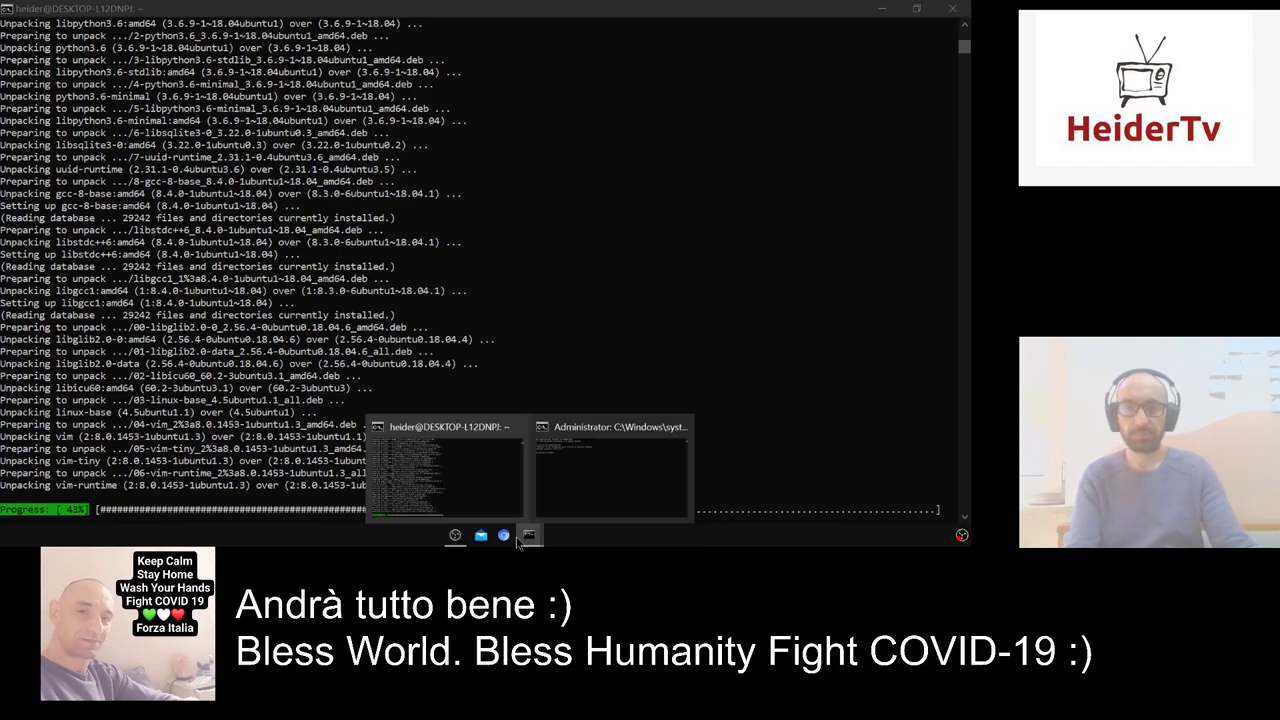
pyautogui.click(578, 486)
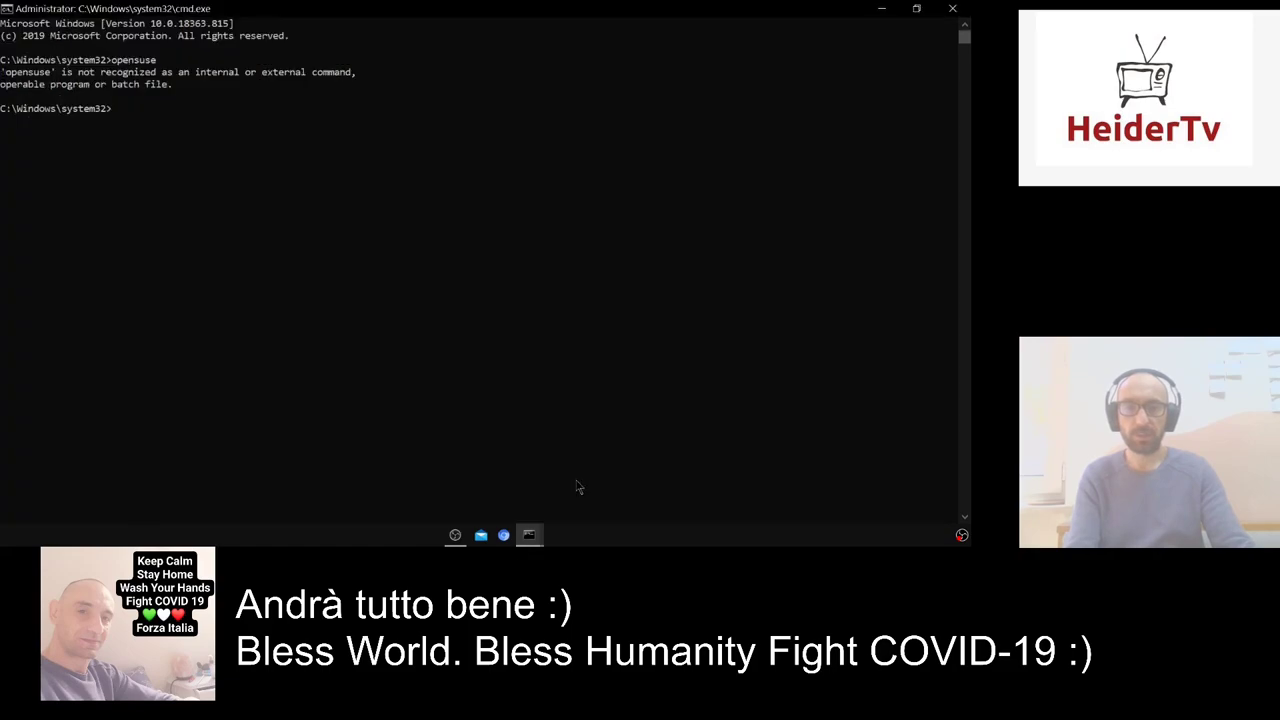
pyautogui.hotkey('alt', 'Tab')
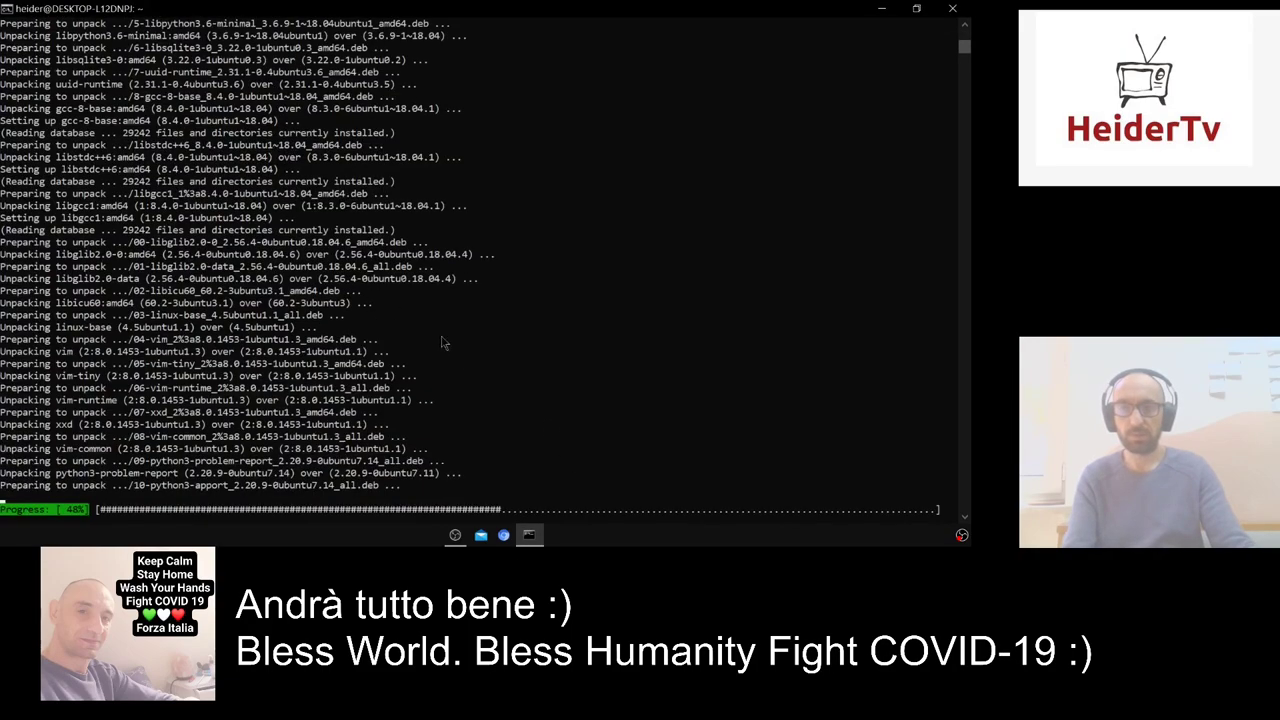
pyautogui.click(529, 535)
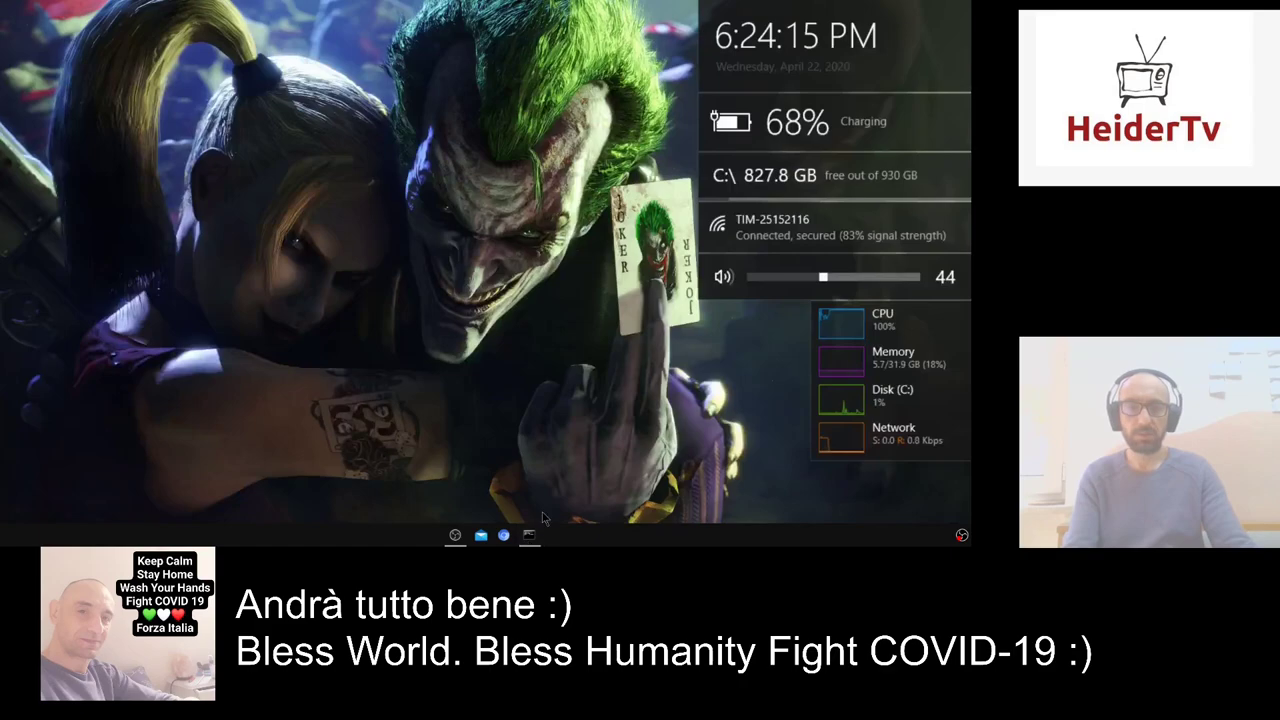
pyautogui.click(529, 536)
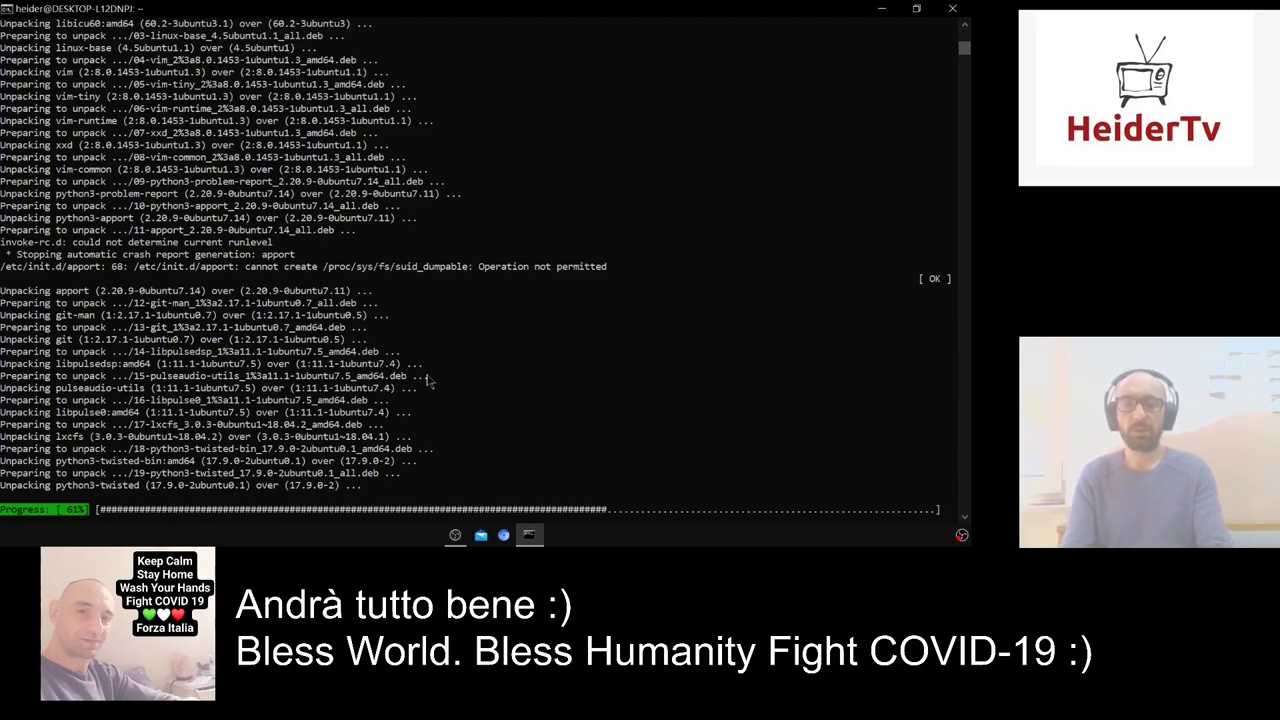
pyautogui.press('super+x')
pyautogui.press('a')
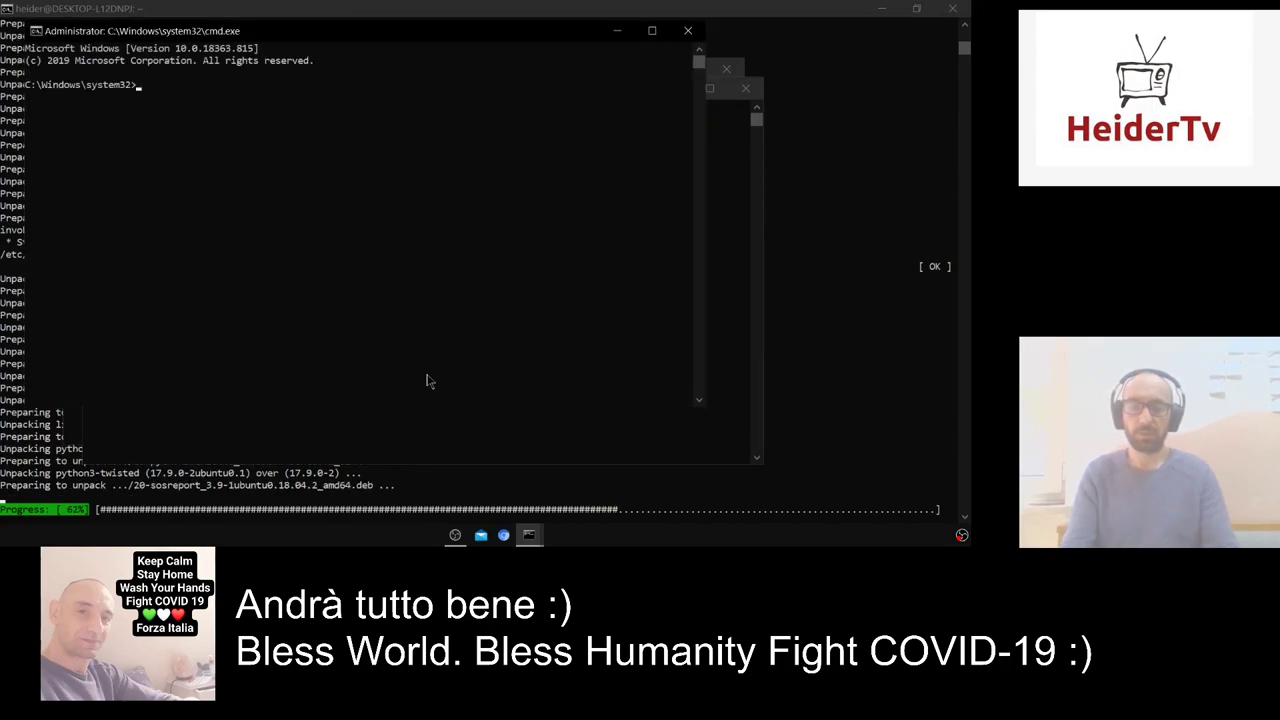
# Close the extra Command Prompt windows and, after the upgrade finishes, clear the half-typed 'exi'.
pyautogui.hotkey('alt', 'F4')
pyautogui.hotkey('alt', 'F4')
pyautogui.hotkey('alt', 'F4')
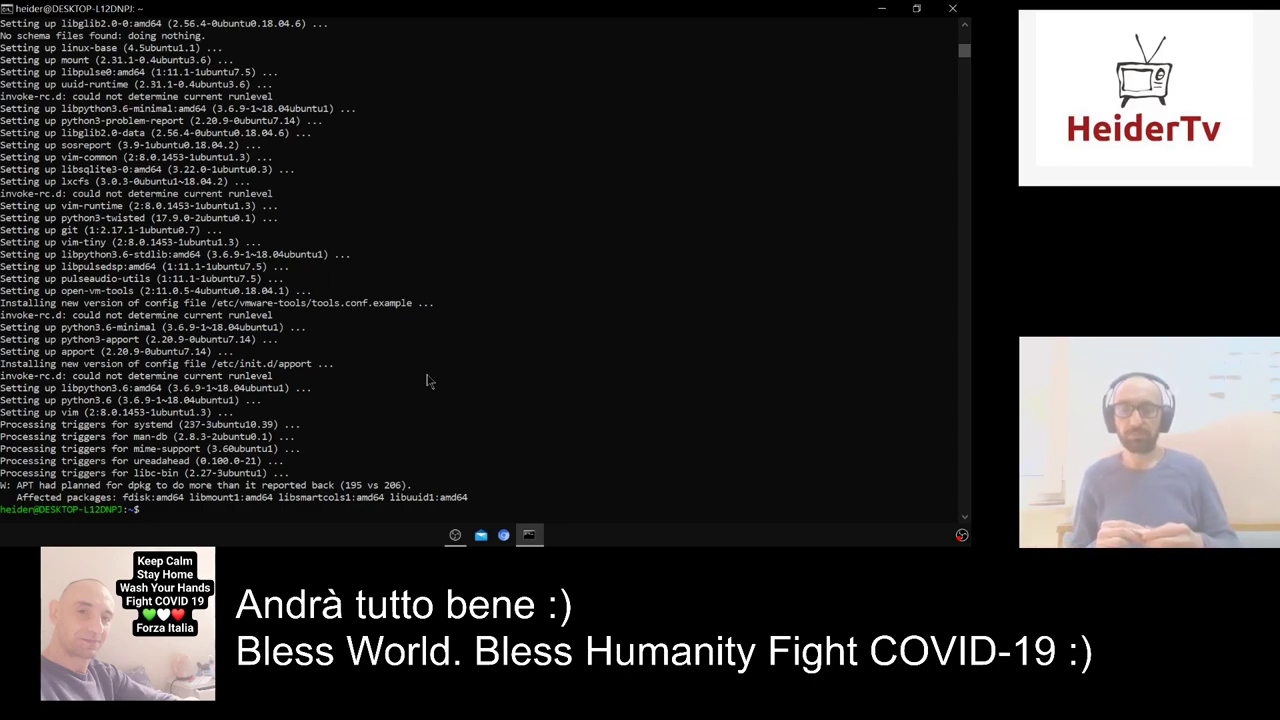
pyautogui.write('exi')
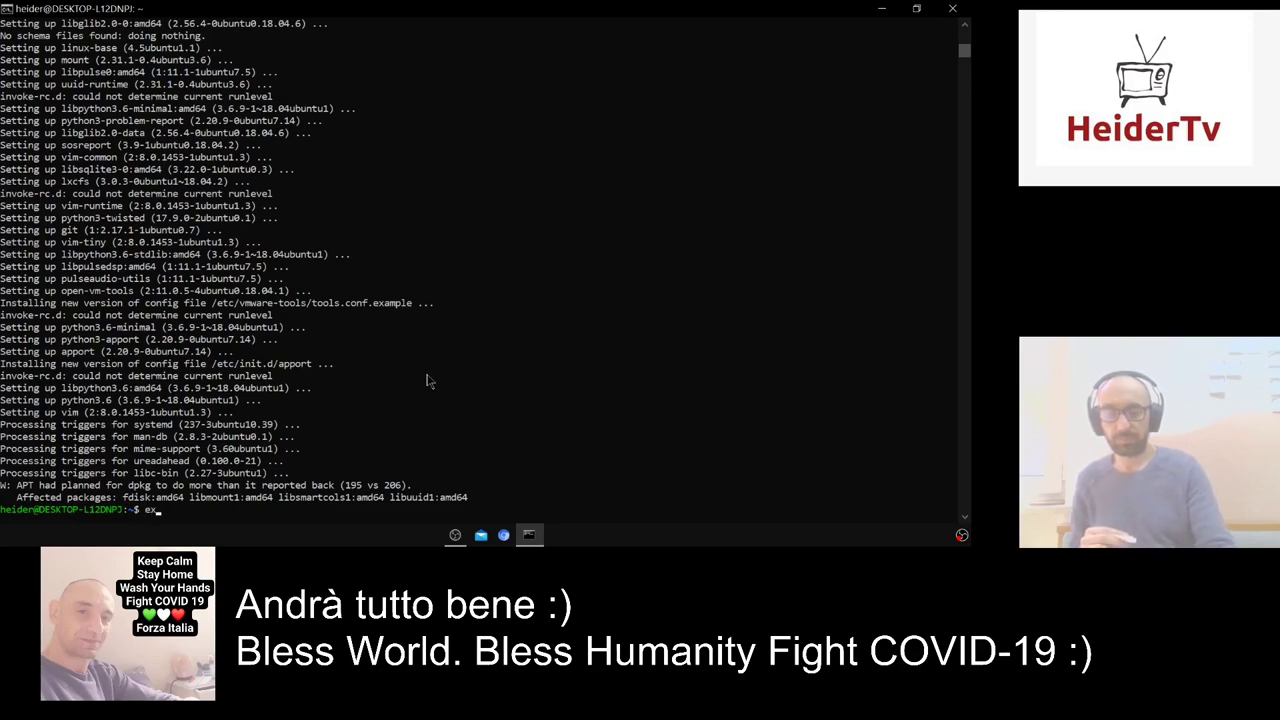
pyautogui.press('BackSpace')
pyautogui.press('BackSpace')
pyautogui.press('BackSpace')
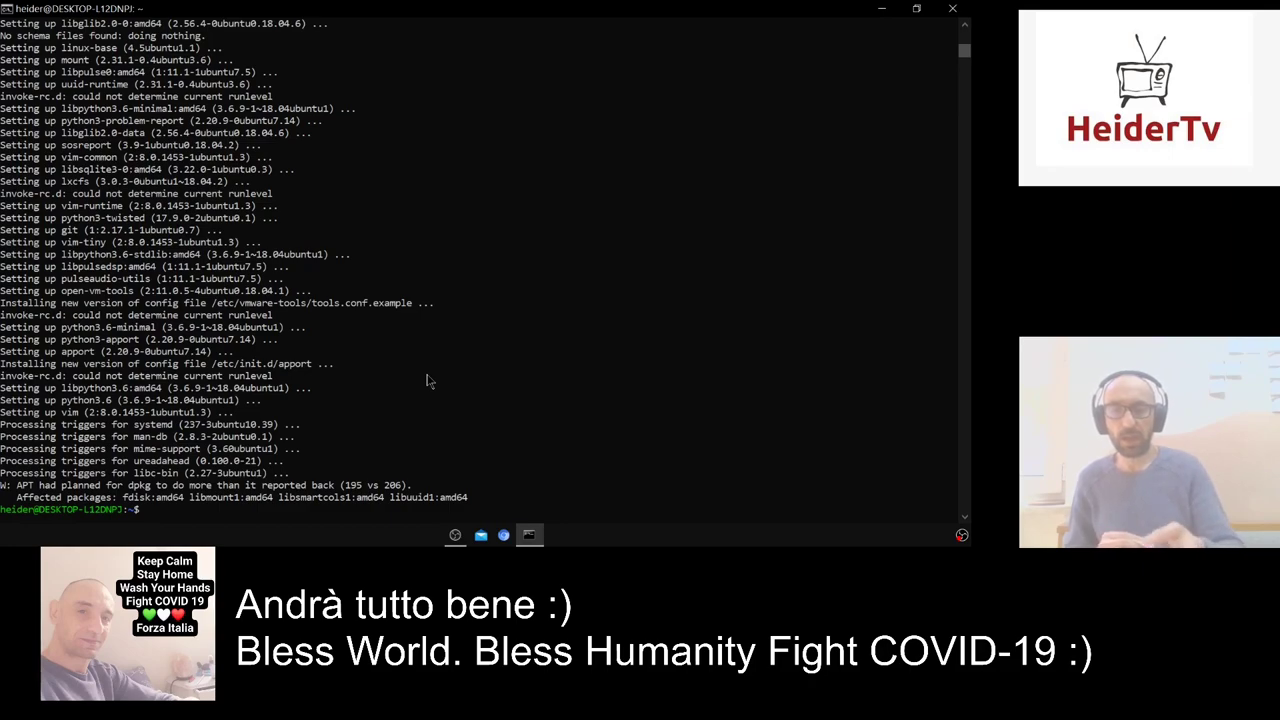
# Install aptitude with 'sudo apt install aptitude', confirming the dependencies with y.
pyautogui.write('sudo apt dist-upgrade')
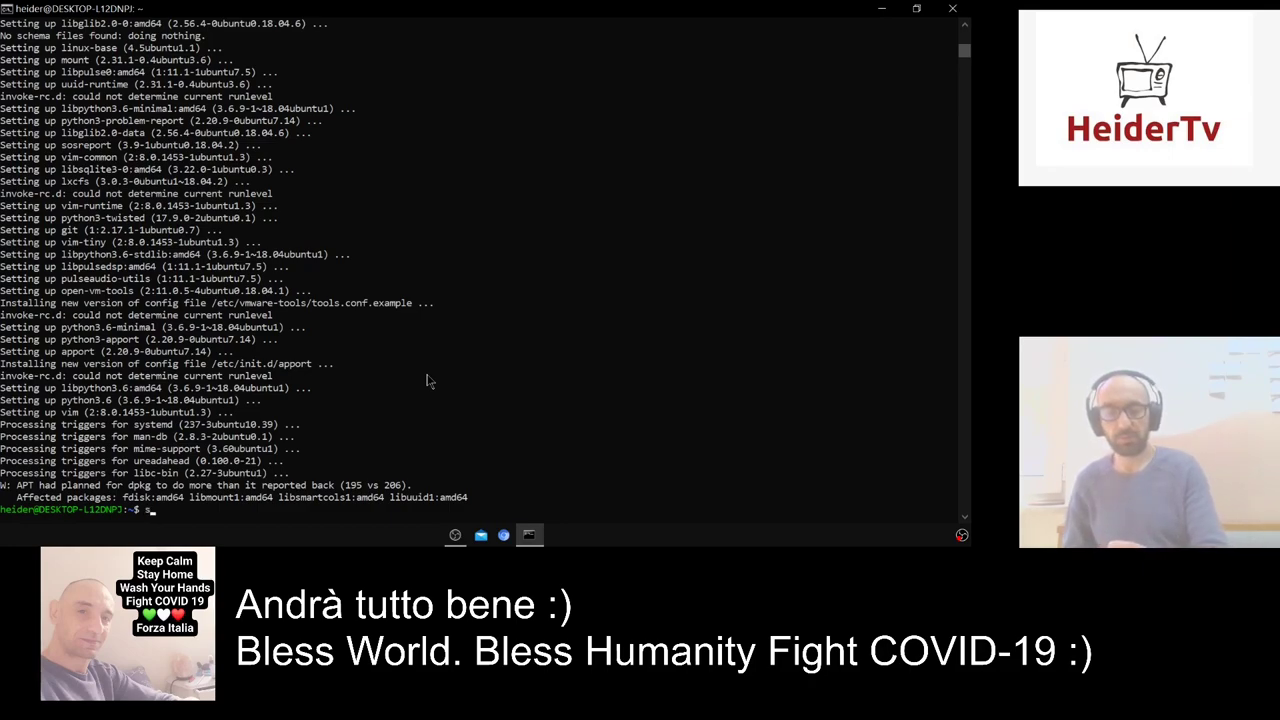
pyautogui.press('BackSpace')
pyautogui.press('BackSpace')
pyautogui.press('BackSpace')
pyautogui.press('BackSpace')
pyautogui.press('BackSpace')
pyautogui.press('BackSpace')
pyautogui.press('BackSpace')
pyautogui.press('BackSpace')
pyautogui.press('BackSpace')
pyautogui.press('BackSpace')
pyautogui.press('BackSpace')
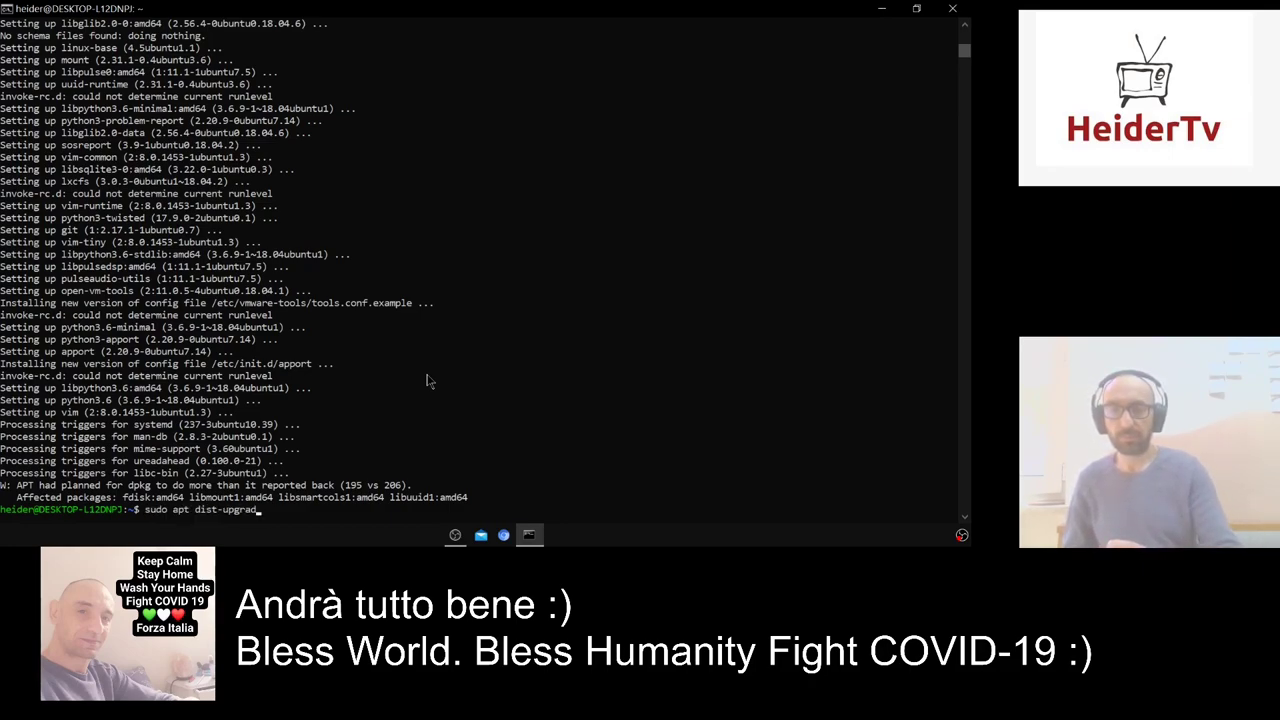
pyautogui.press('BackSpace')
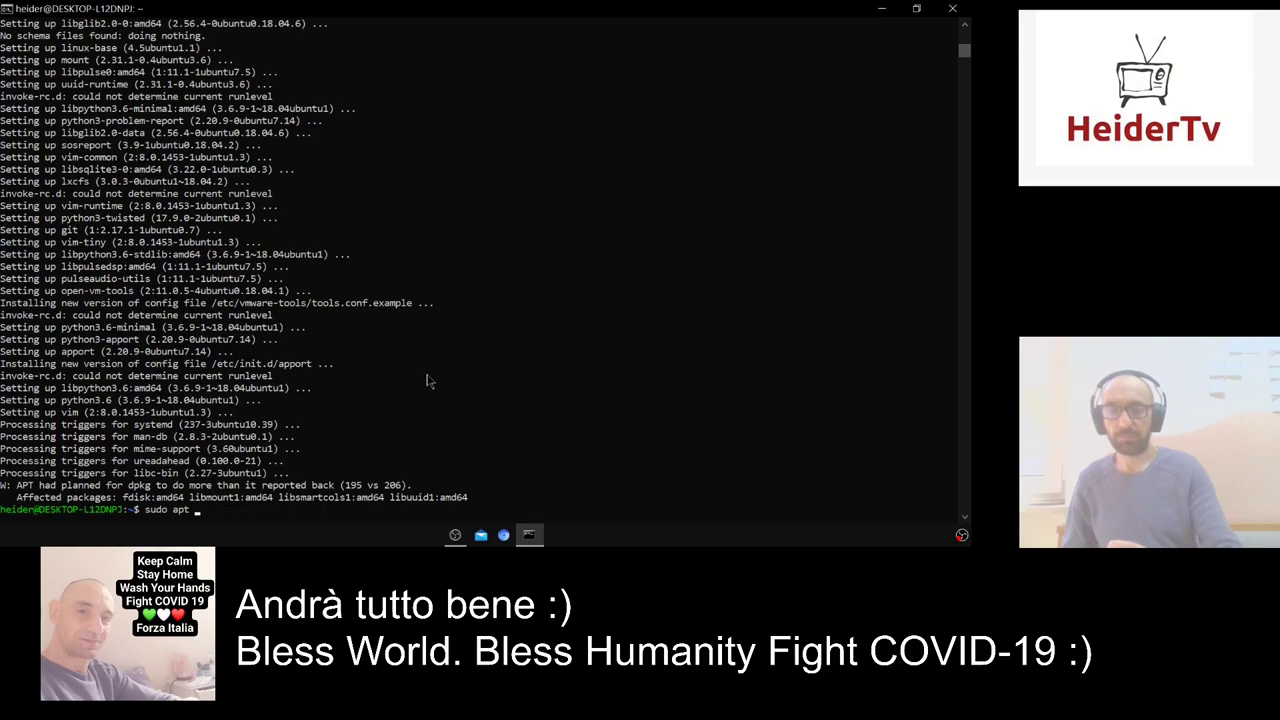
pyautogui.write('insta')
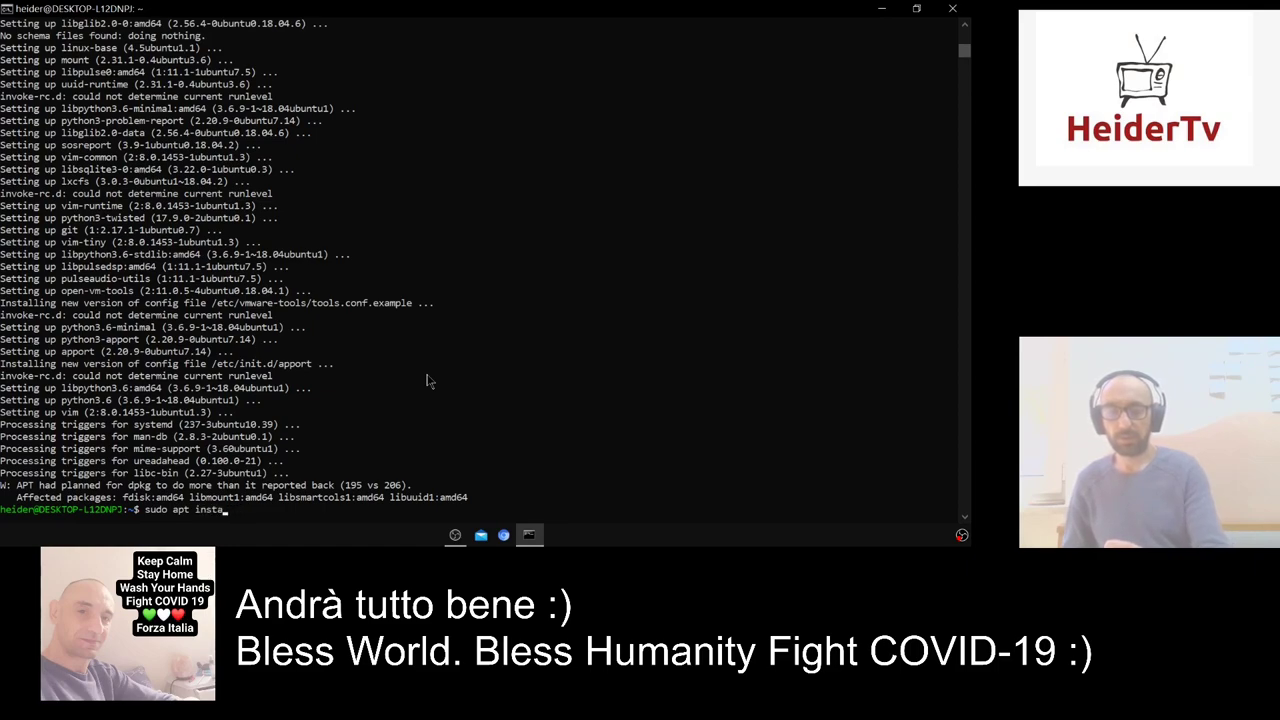
pyautogui.write('ll a')
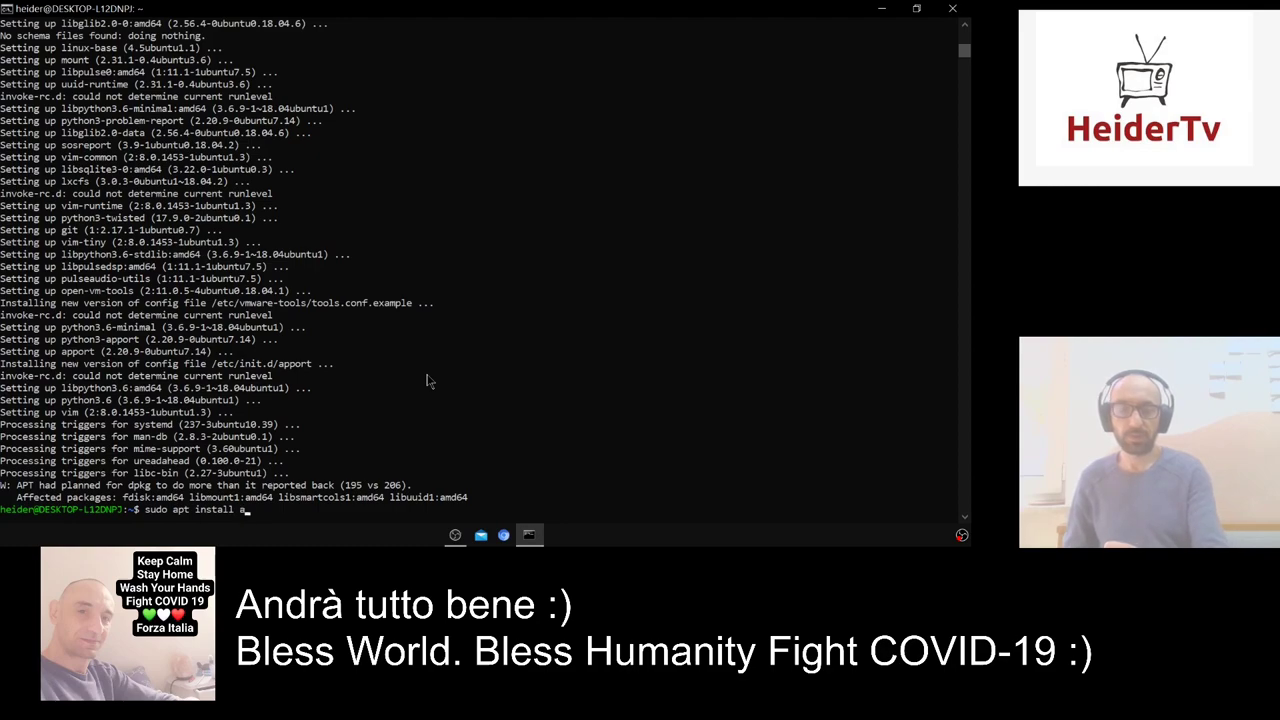
pyautogui.write('ptitude')
pyautogui.press('Return')
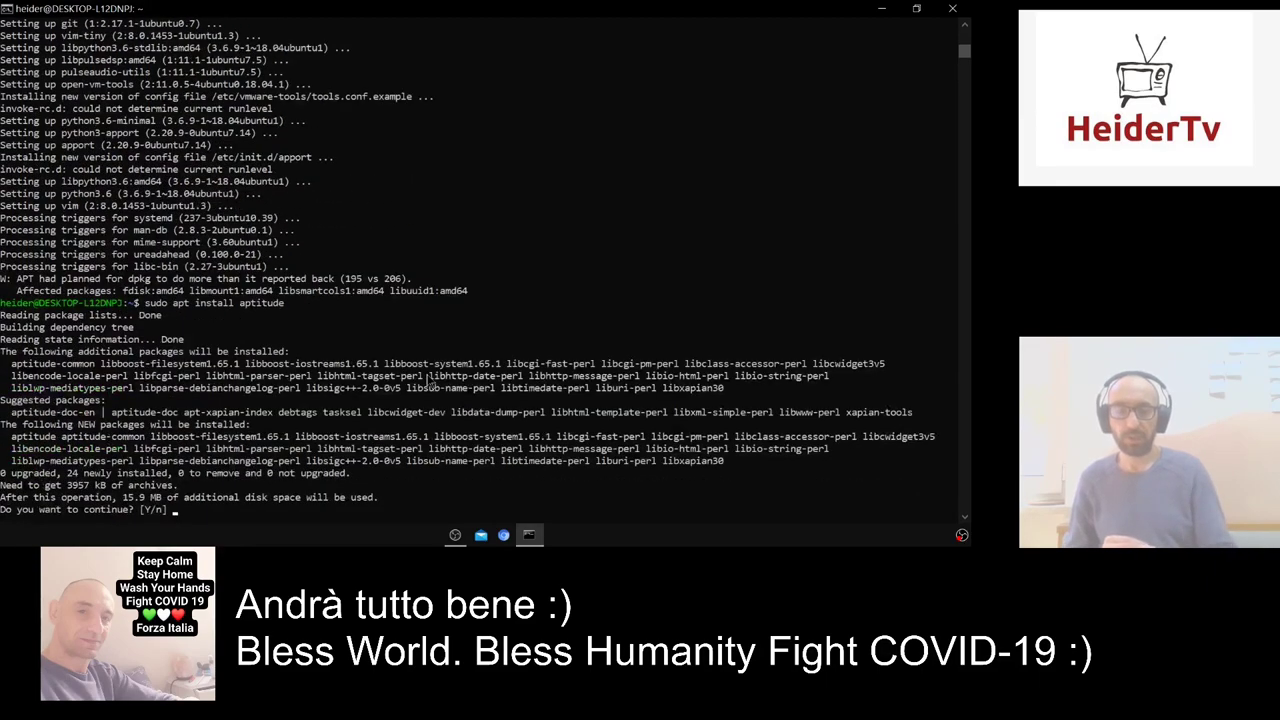
pyautogui.write('y')
pyautogui.press('Return')
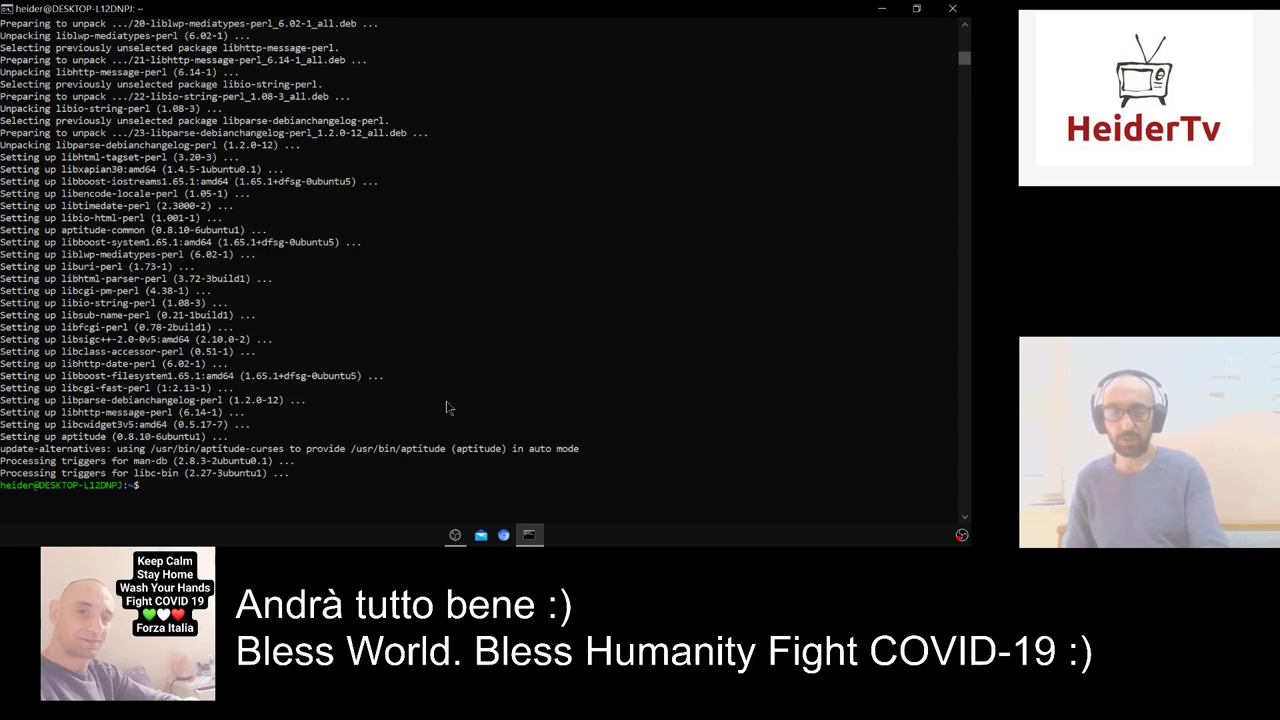
# Open a root shell with sudo -i and run 'aptitude install htop neofetch'.
pyautogui.write('sudo -i')
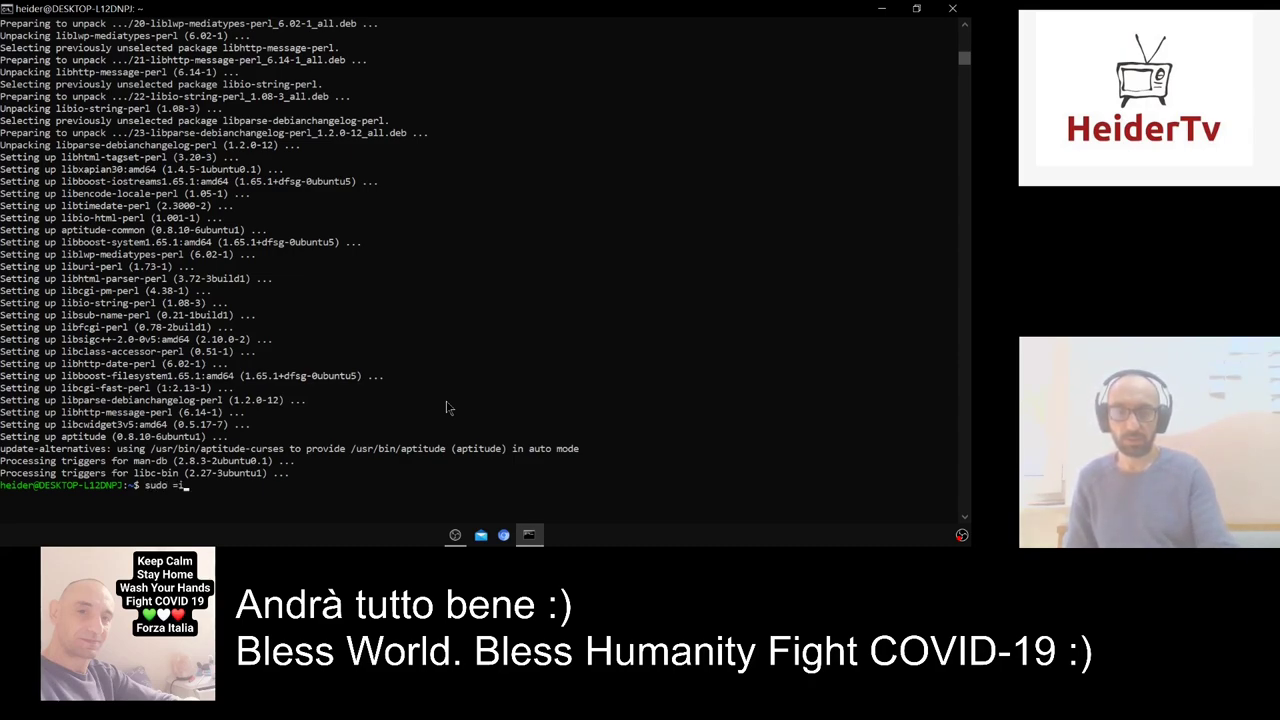
pyautogui.write('=i')
pyautogui.press('Return')
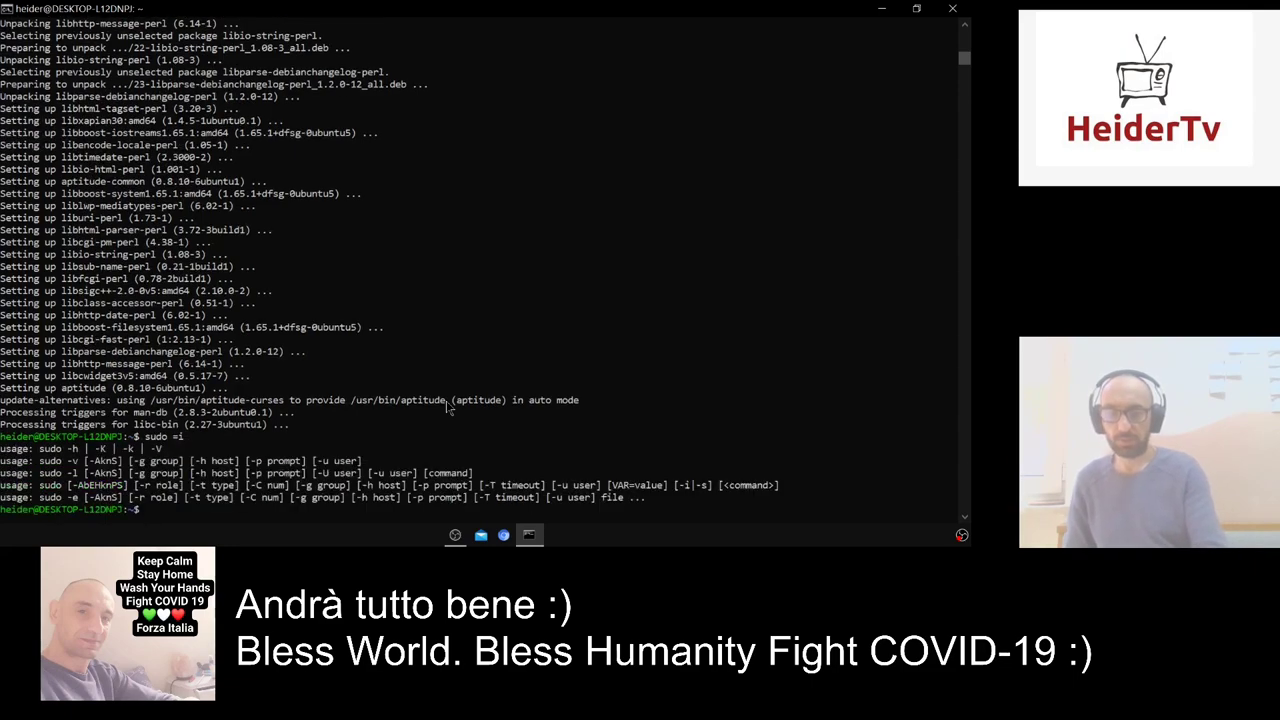
pyautogui.press('Up')
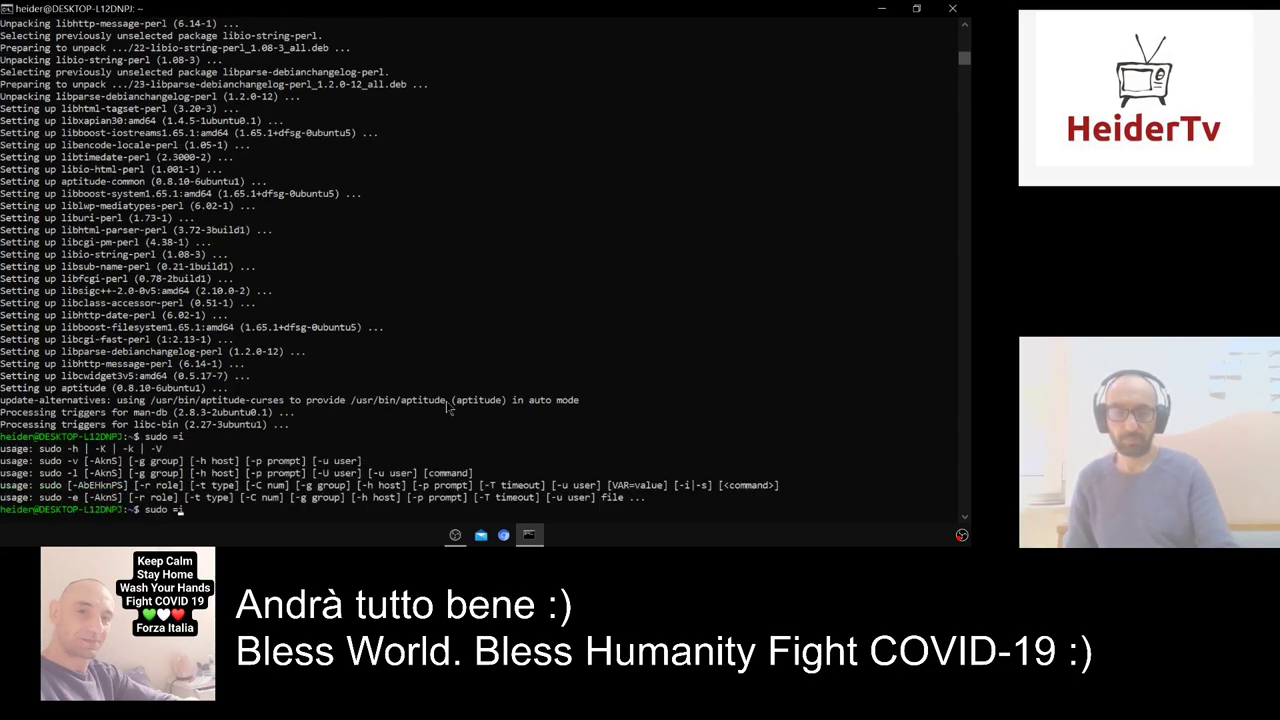
pyautogui.press('Return')
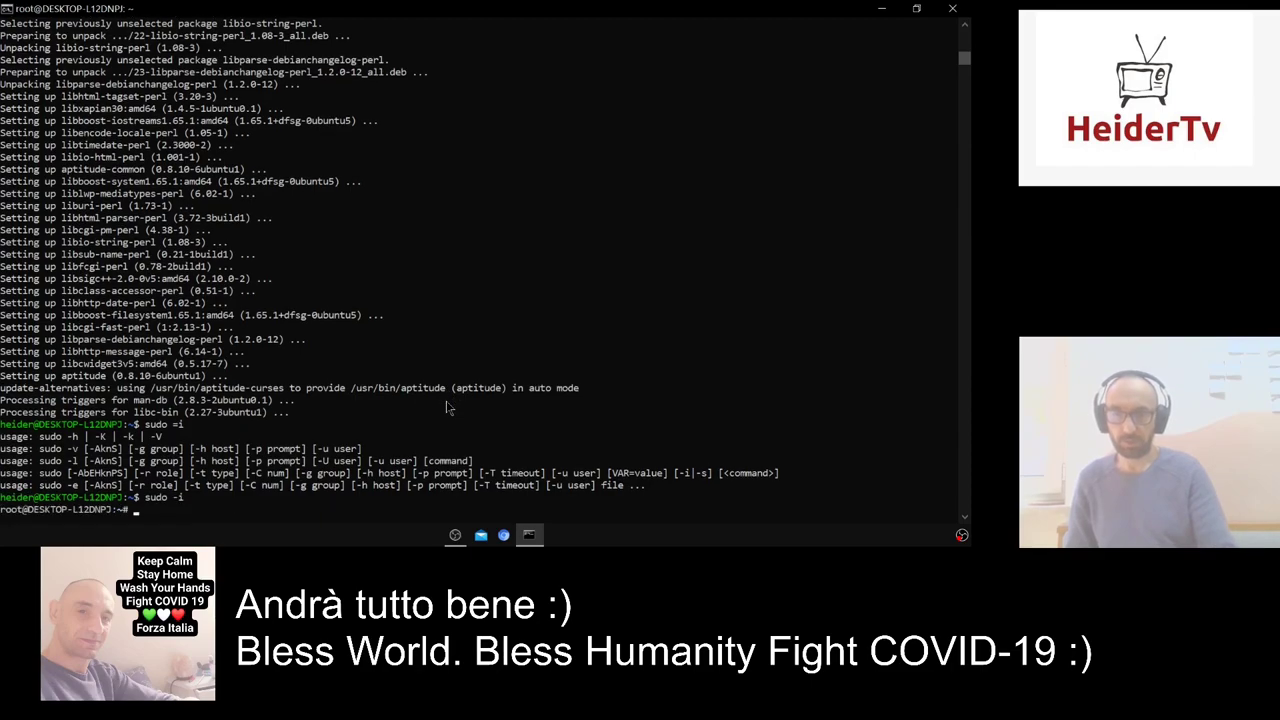
pyautogui.write('a')
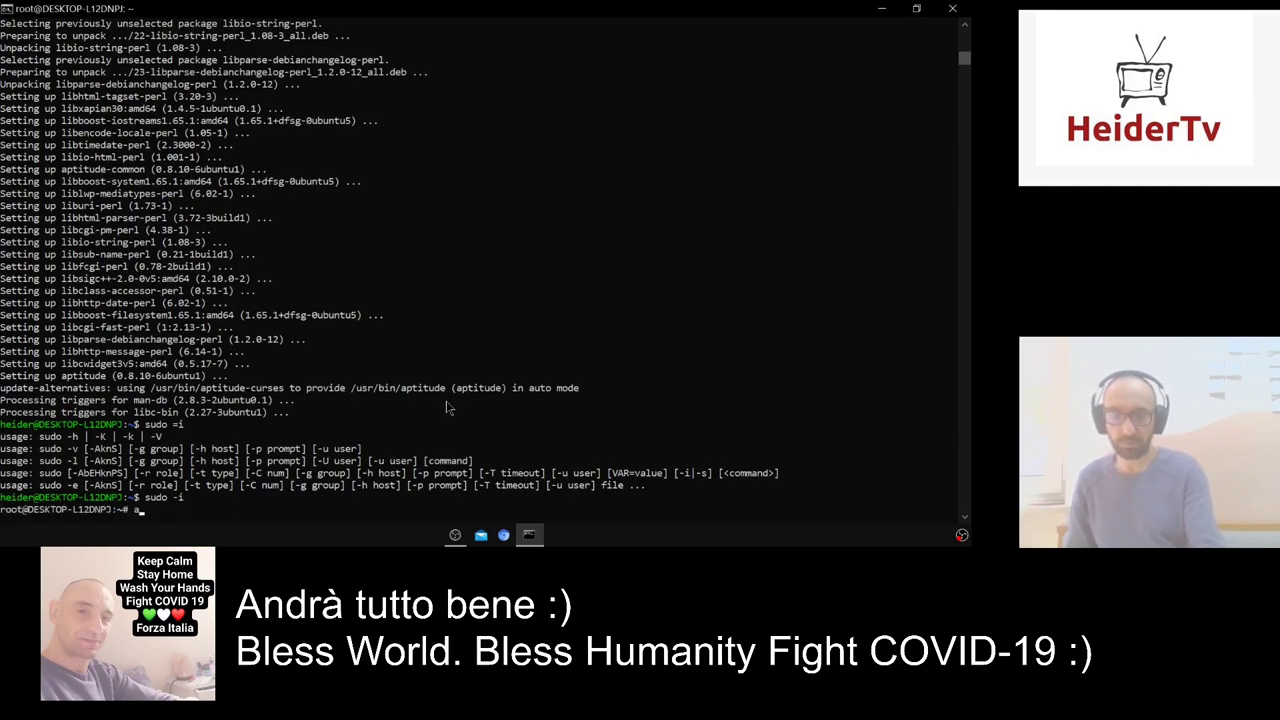
pyautogui.write('ptitude in')
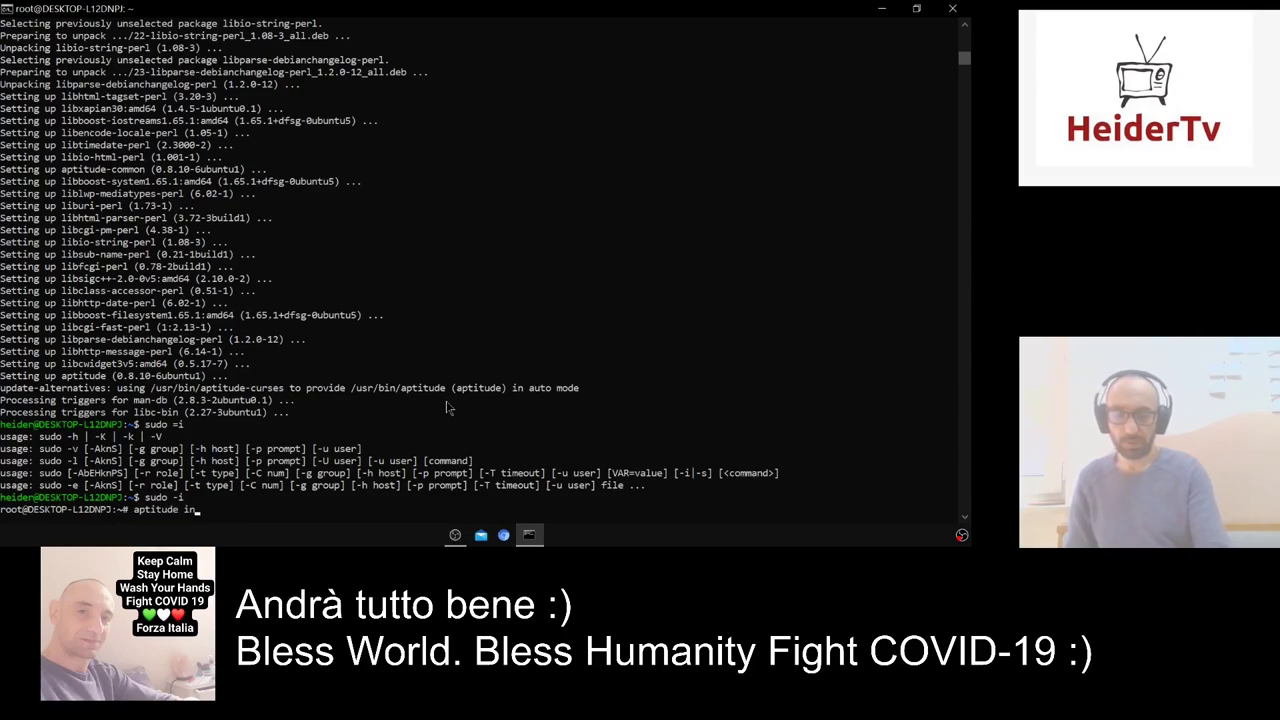
pyautogui.write('stall ht')
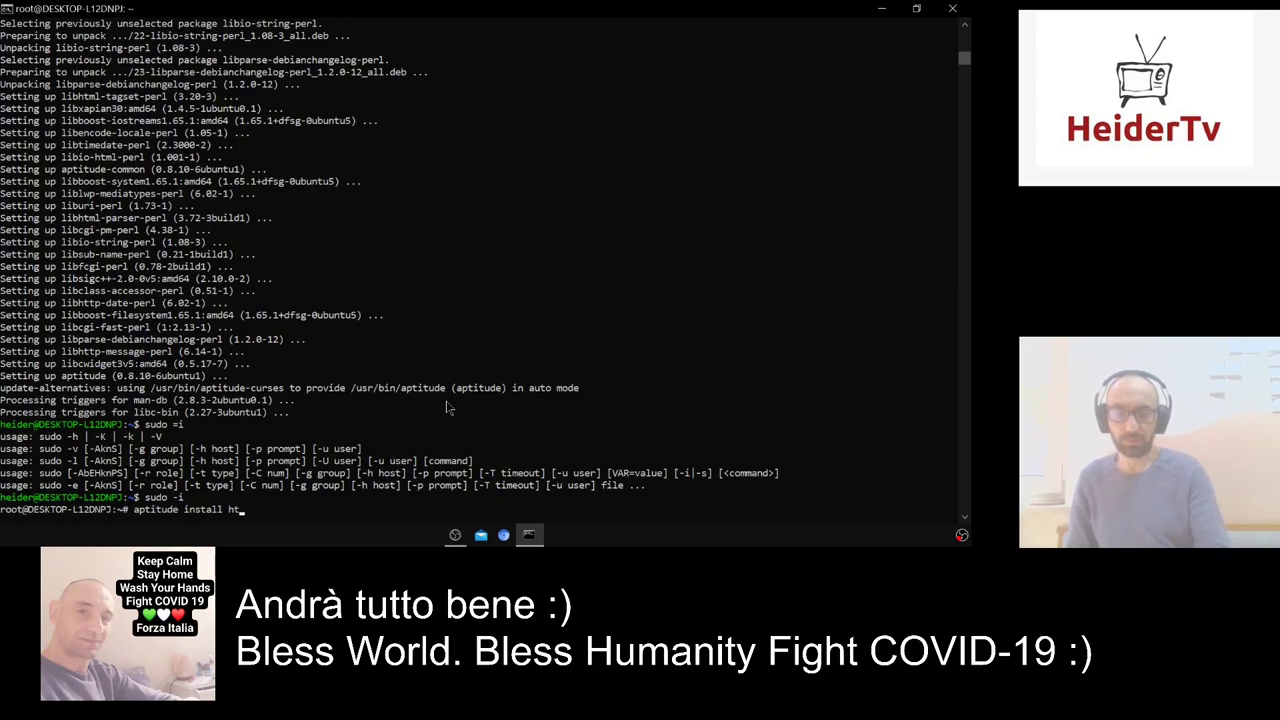
pyautogui.write('op ne')
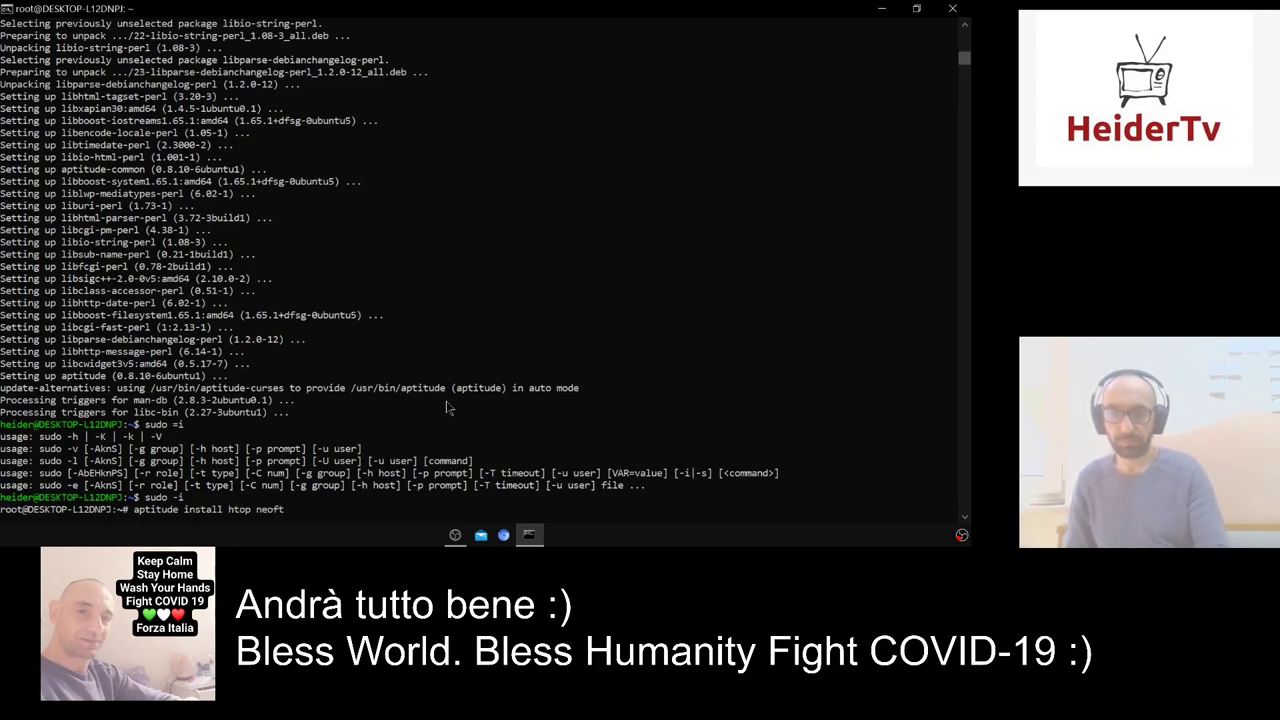
pyautogui.write('ofetc')
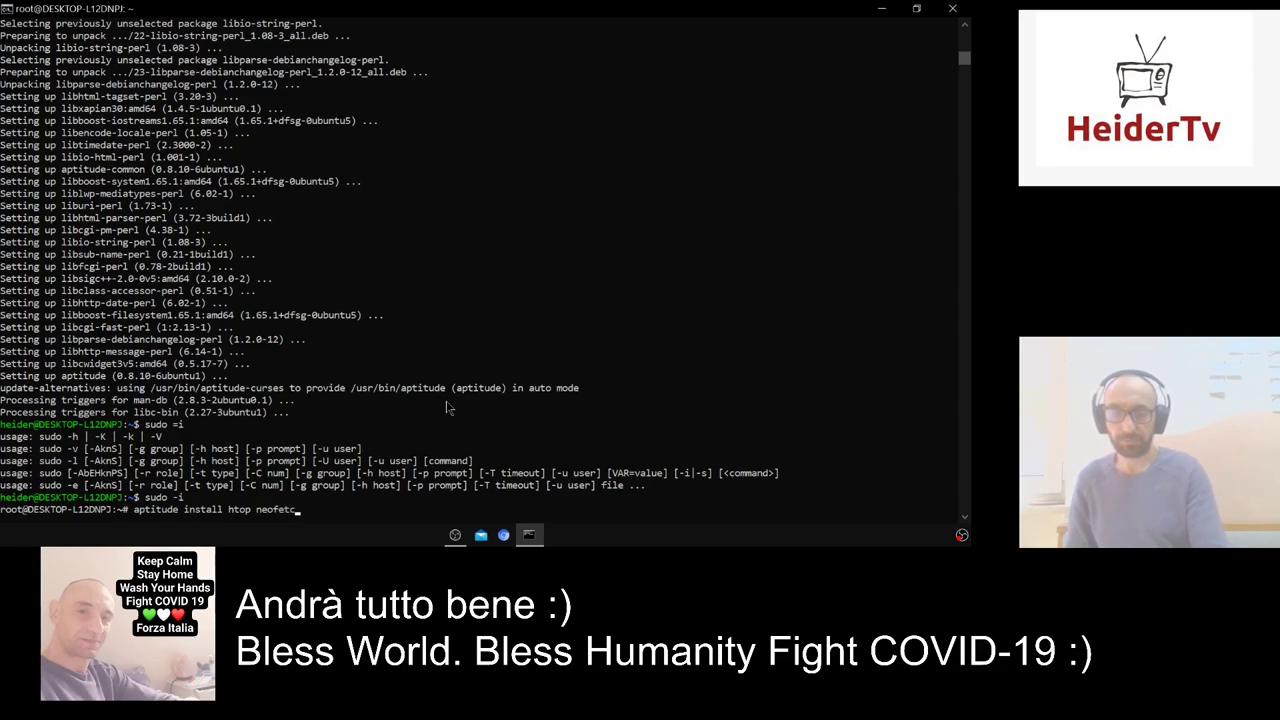
pyautogui.write('h')
pyautogui.press('Return')
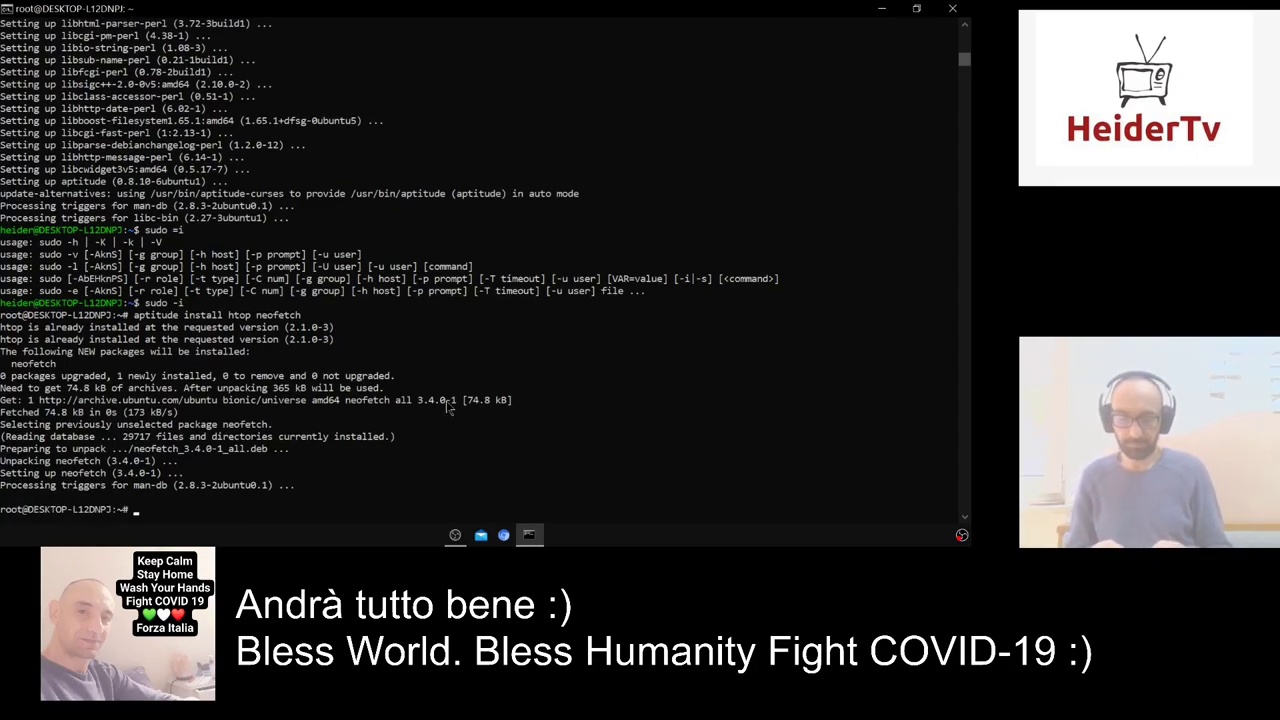
# Run neofetch and highlight the 32643MiB total memory value.
pyautogui.write('ne')
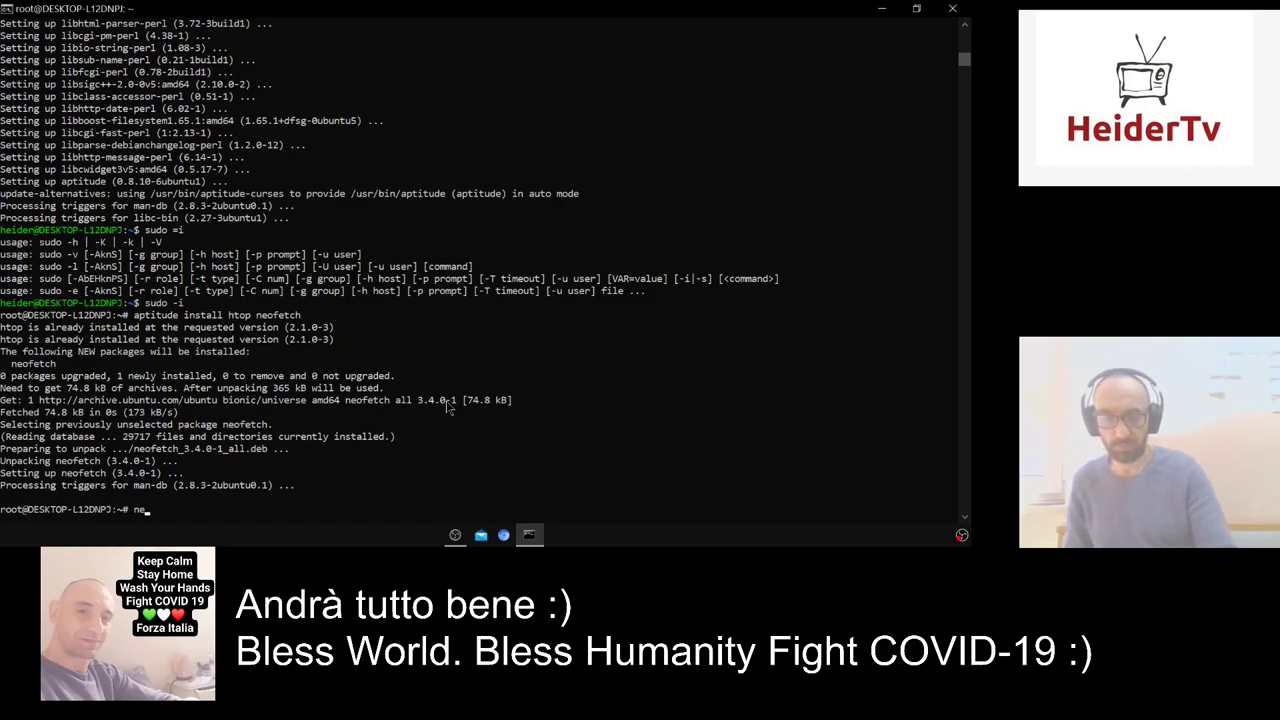
pyautogui.write('of')
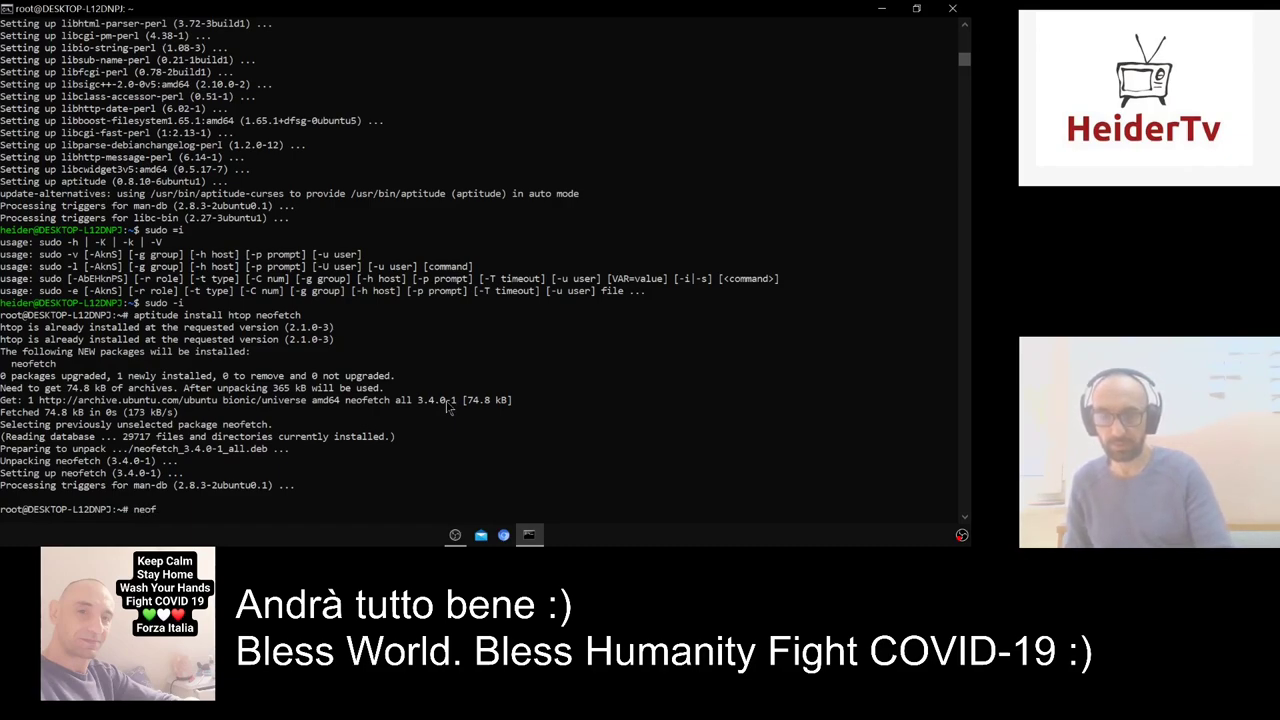
pyautogui.write('etch')
pyautogui.press('Return')
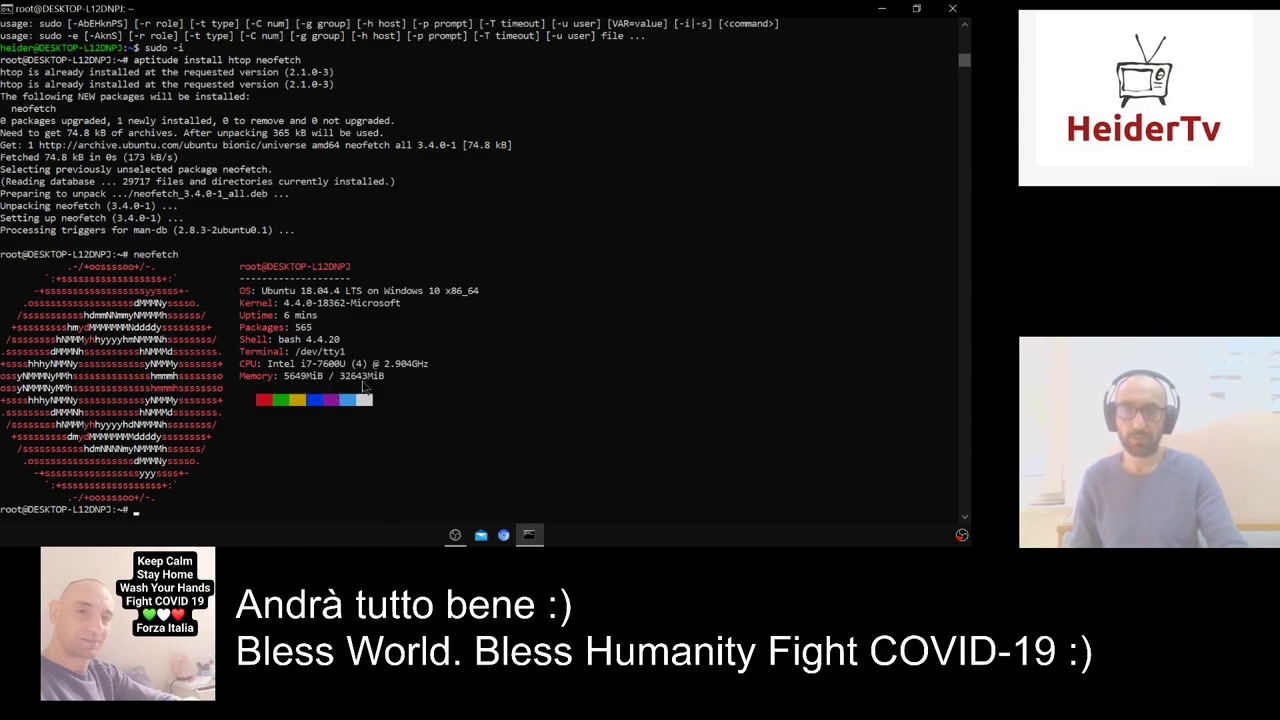
pyautogui.moveTo(395, 376); pyautogui.dragTo(342, 383)
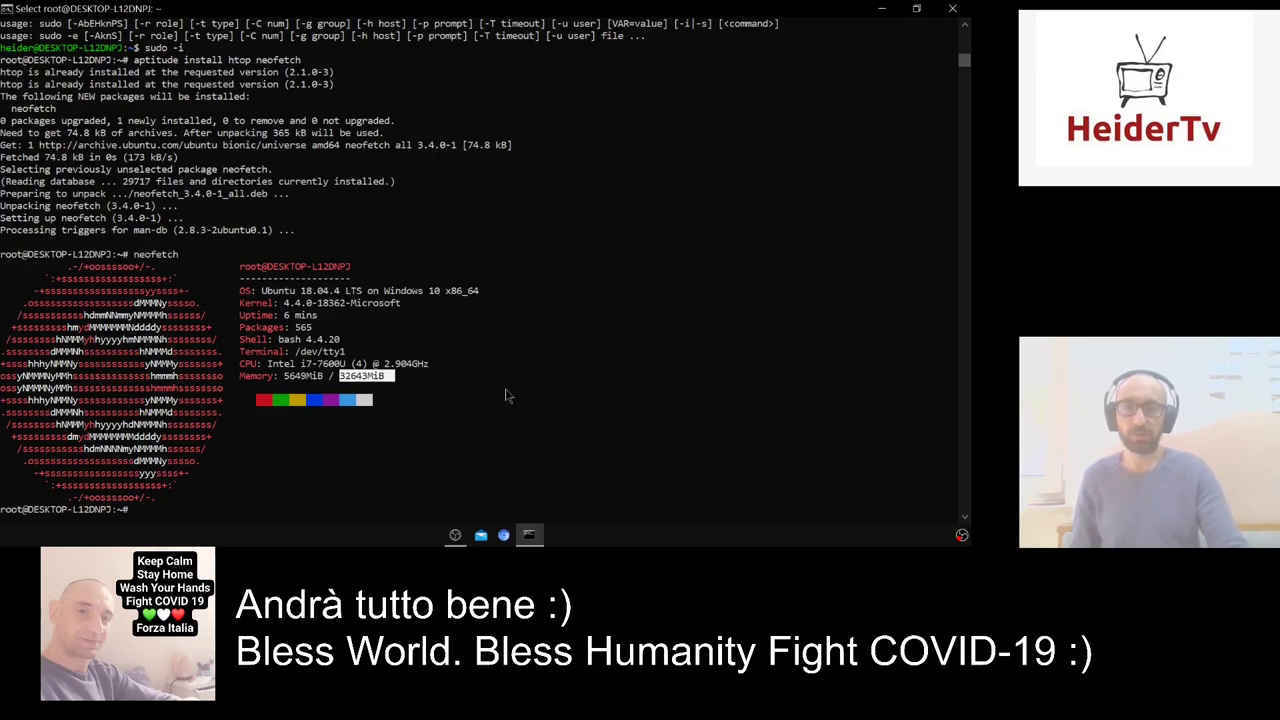
# Exit the root shell, re-enter and leave root after the 'rxit' typo, then correct the typo.
pyautogui.write('exi')
pyautogui.write('t')
pyautogui.press('Return')
pyautogui.write('rxit')
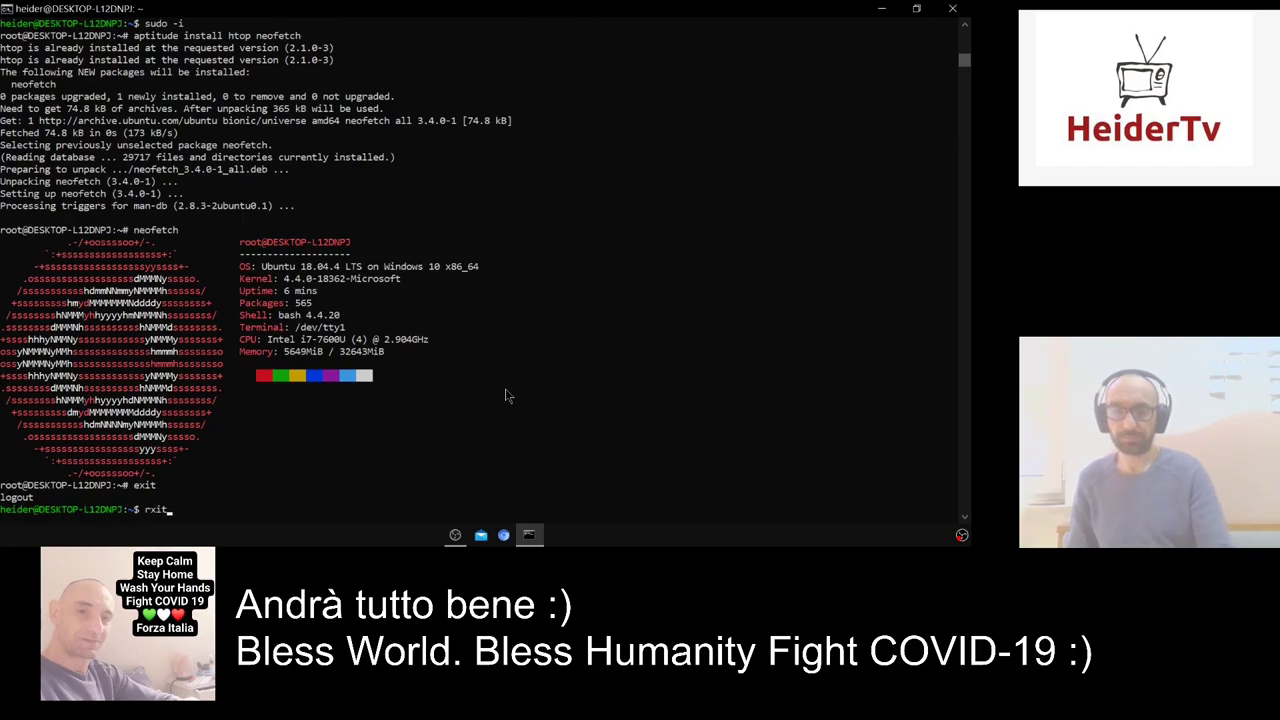
pyautogui.press('Return')
pyautogui.write('sudo -i')
pyautogui.press('Return')
pyautogui.write('exit')
pyautogui.press('Return')
pyautogui.press('Up')
pyautogui.press('Up')
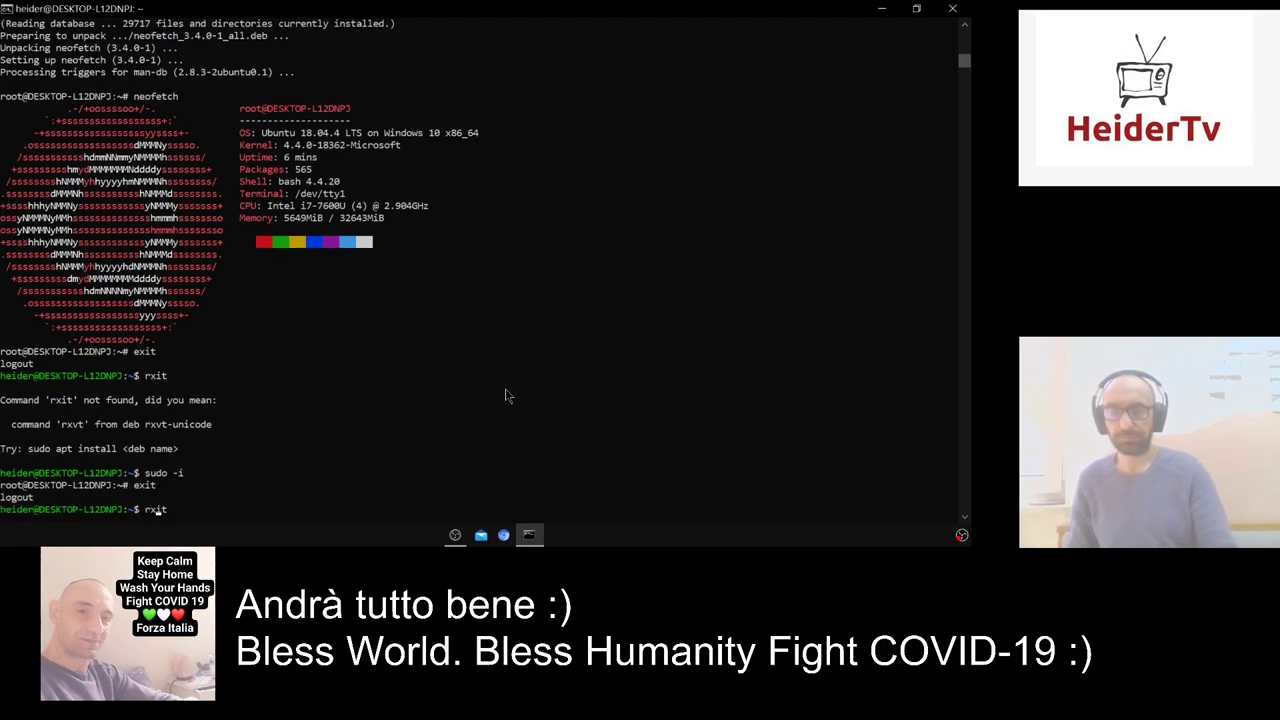
pyautogui.press('Delete')
# Exit the Ubuntu shell and launch Microsoft Store from a Start search for 'store'.
pyautogui.write('e')
pyautogui.press('Return')
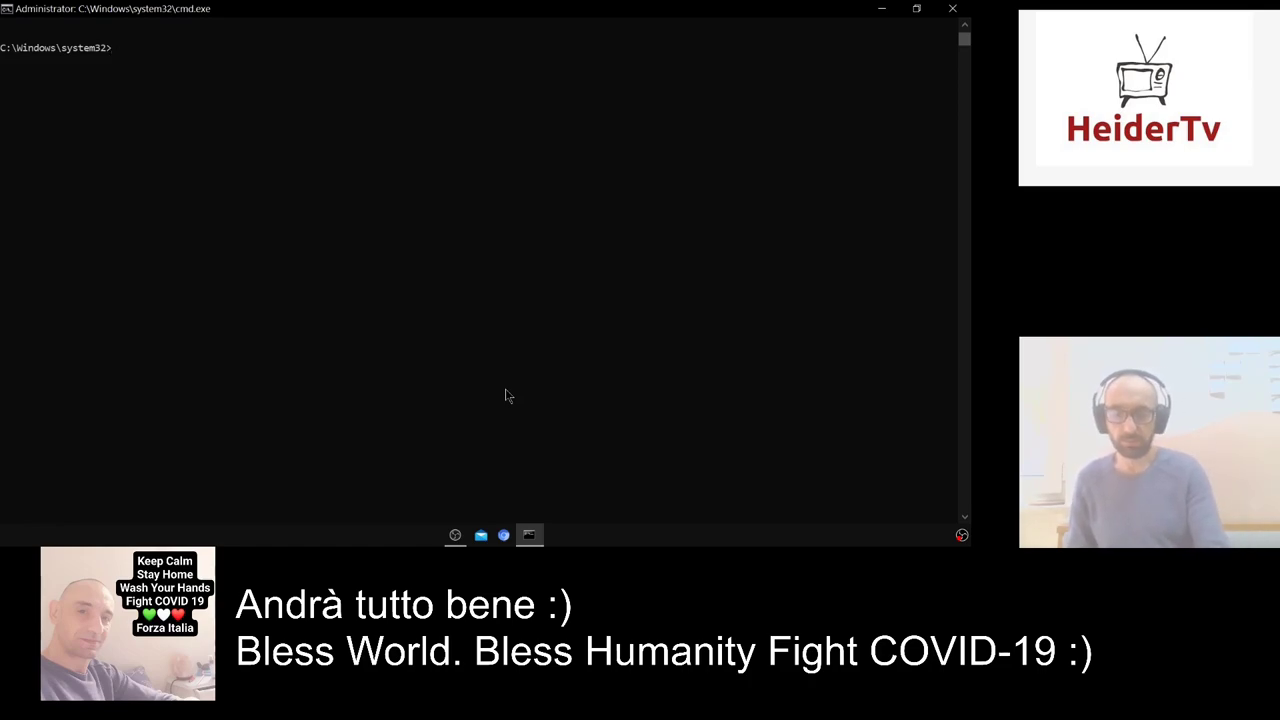
pyautogui.press('super')
pyautogui.write('store')
pyautogui.press('Return')
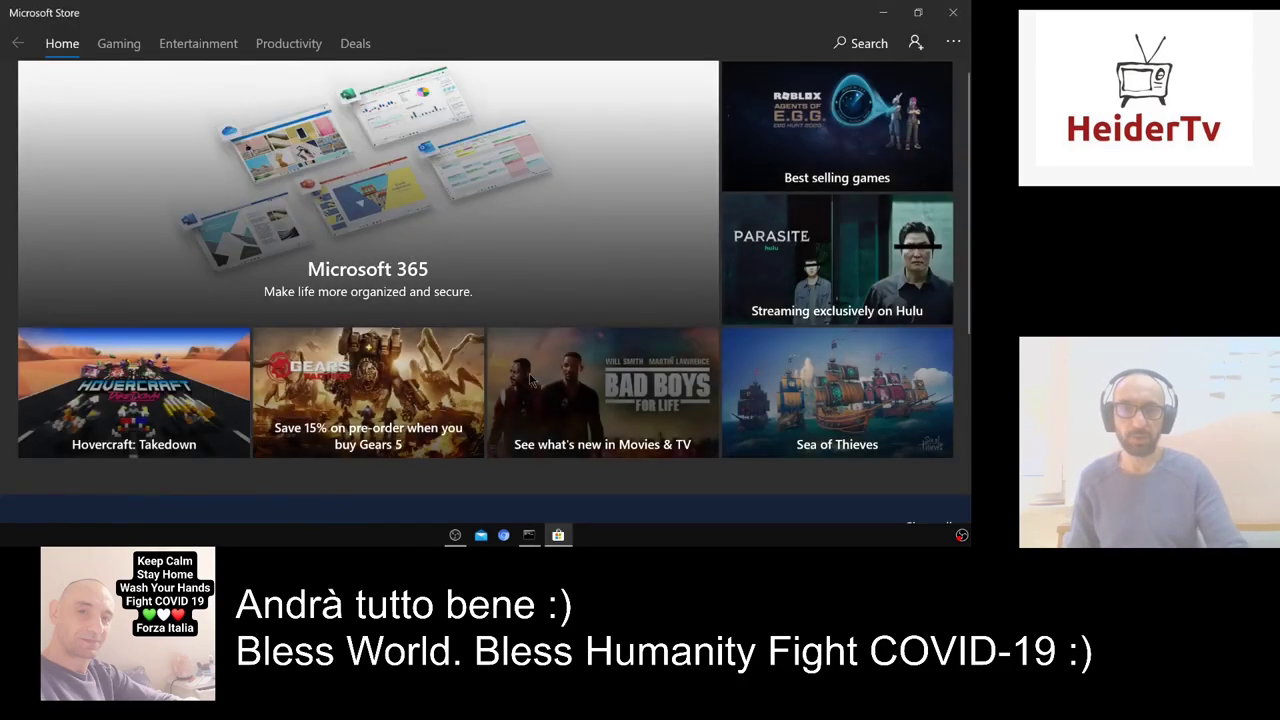
# View Downloads and updates listing Debian, Ubuntu and Kali Linux, then minimize the Store and focus cmd.
pyautogui.click(953, 42)
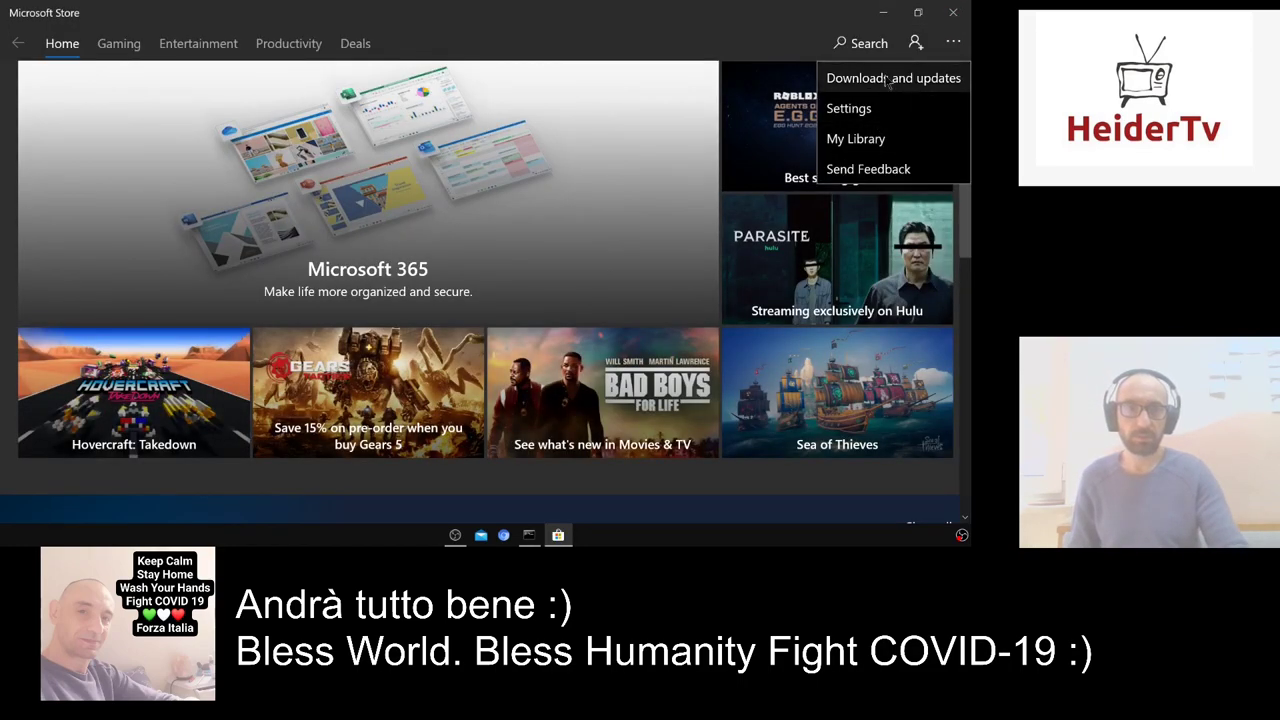
pyautogui.click(888, 80)
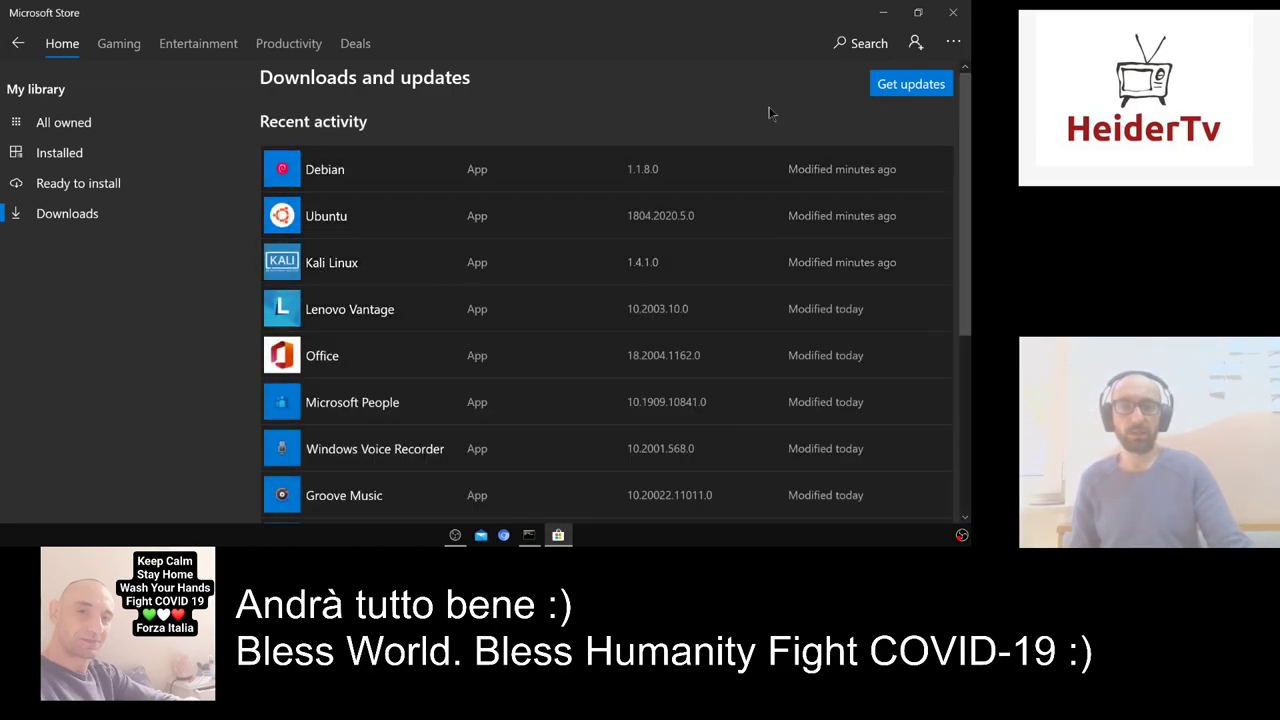
pyautogui.click(884, 13)
pyautogui.click(469, 256)
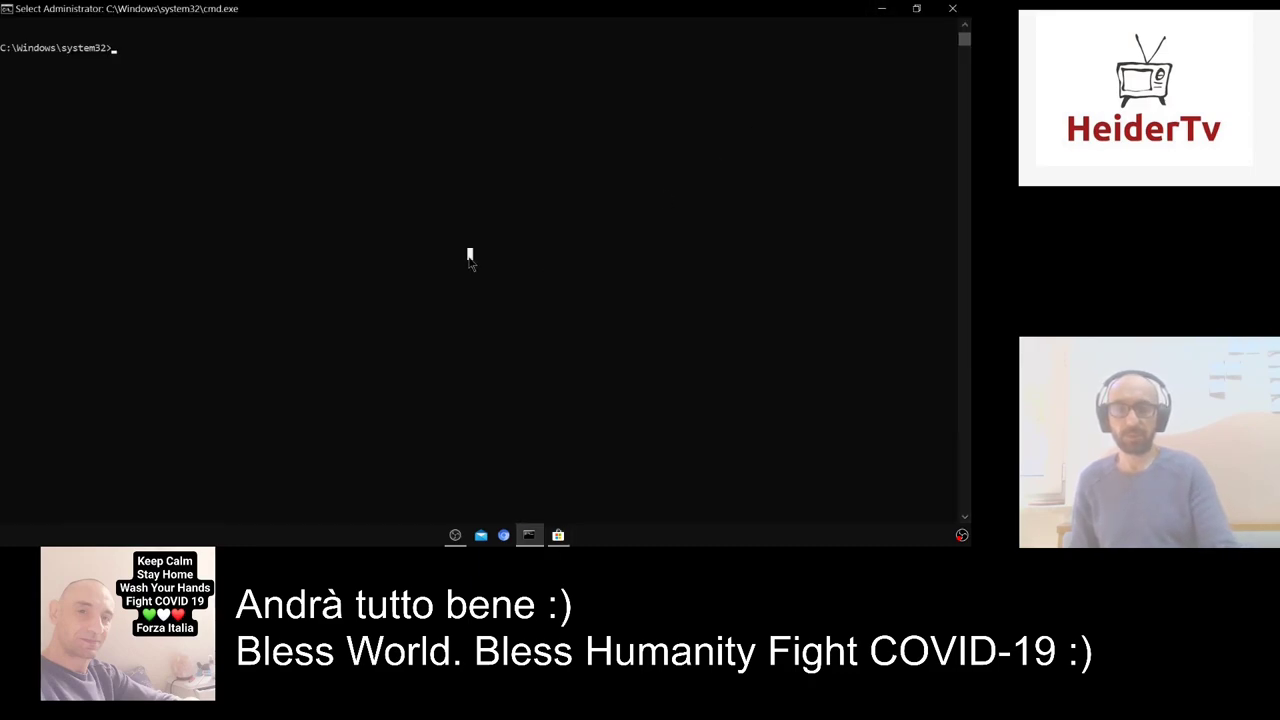
# Launch Kali Linux with 'kali', cancel the username setup with Ctrl+C, relaunch it to a root shell and exit.
pyautogui.write('kali')
pyautogui.press('Return')
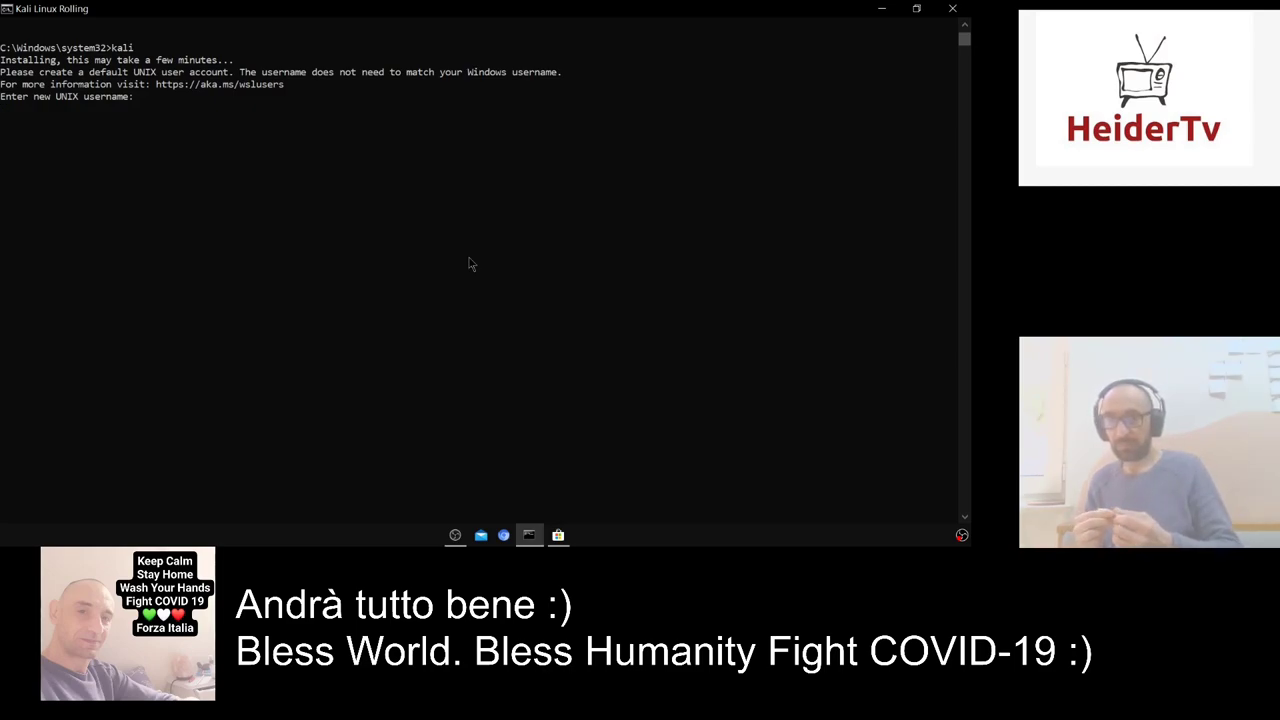
pyautogui.write('h')
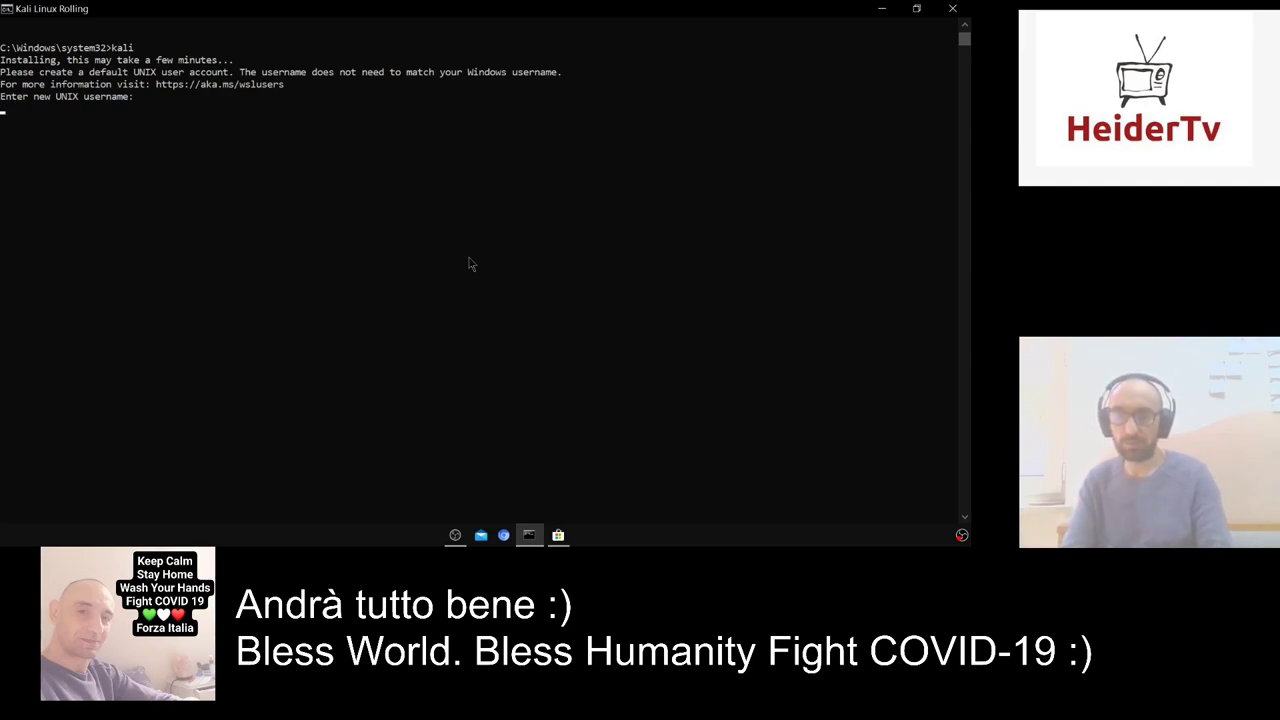
pyautogui.hotkey('ctrl', 'c')
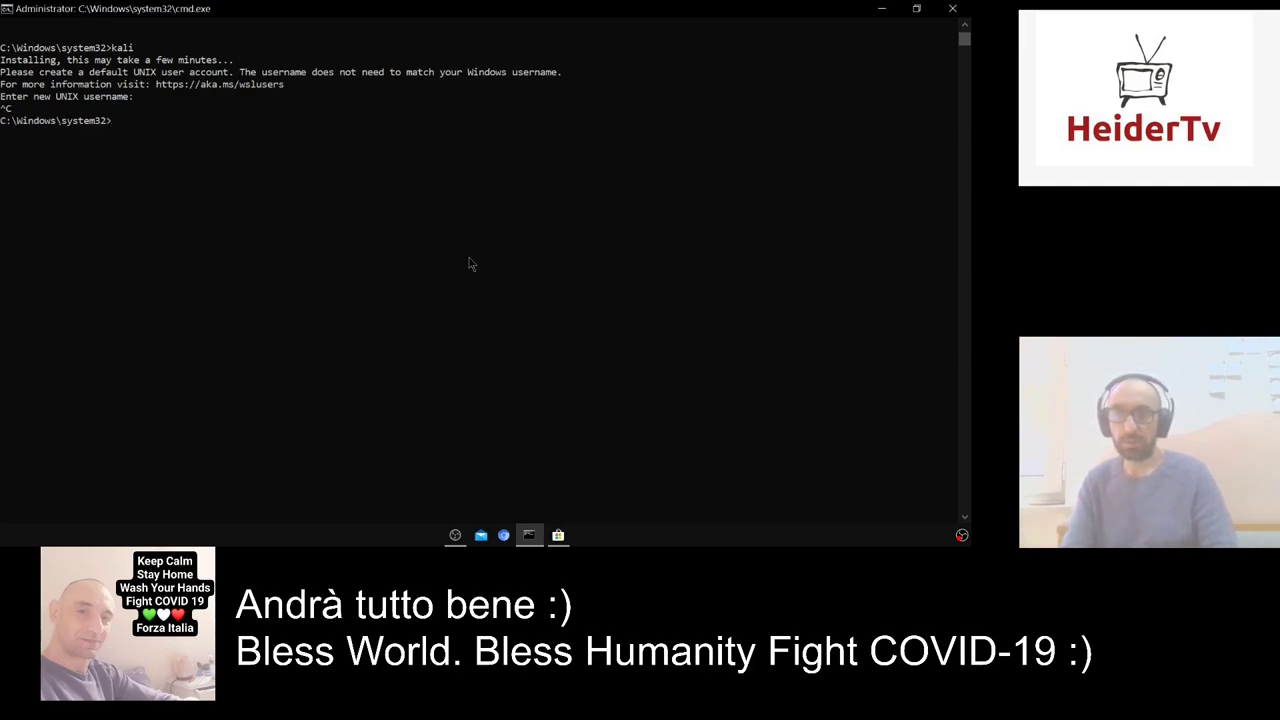
pyautogui.press('Up')
pyautogui.press('Return')
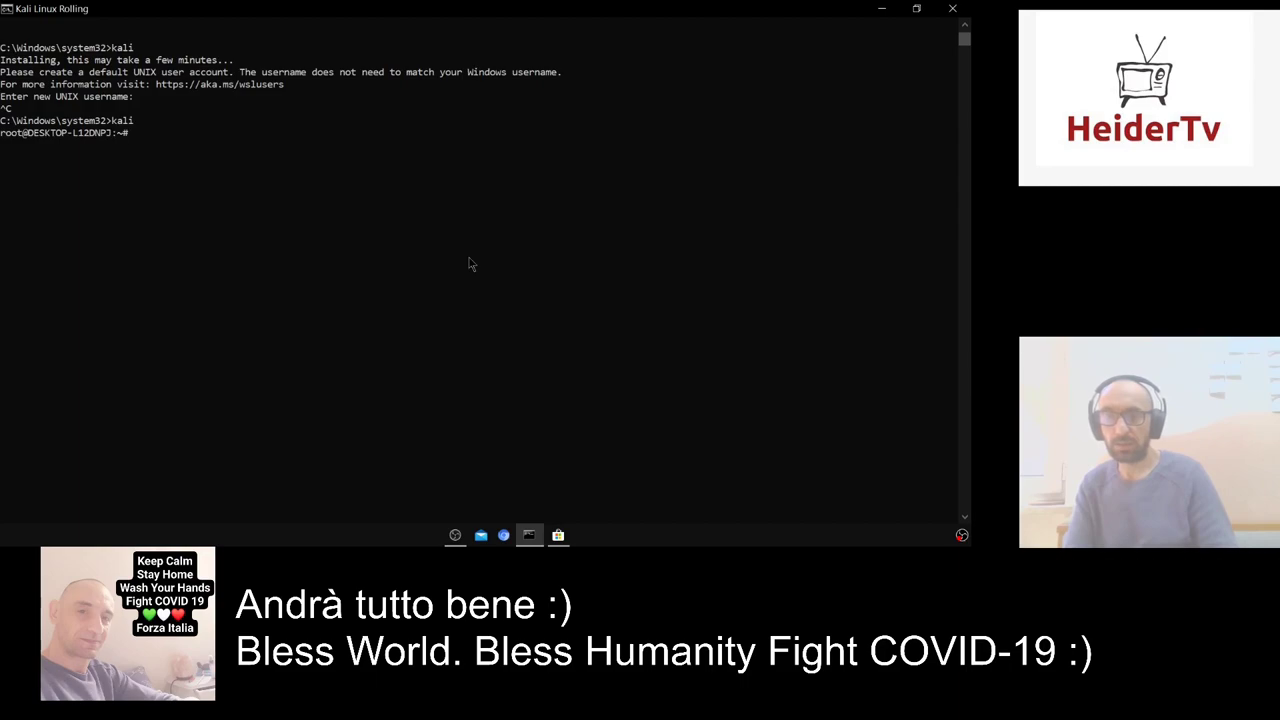
pyautogui.write('exit')
pyautogui.press('Return')
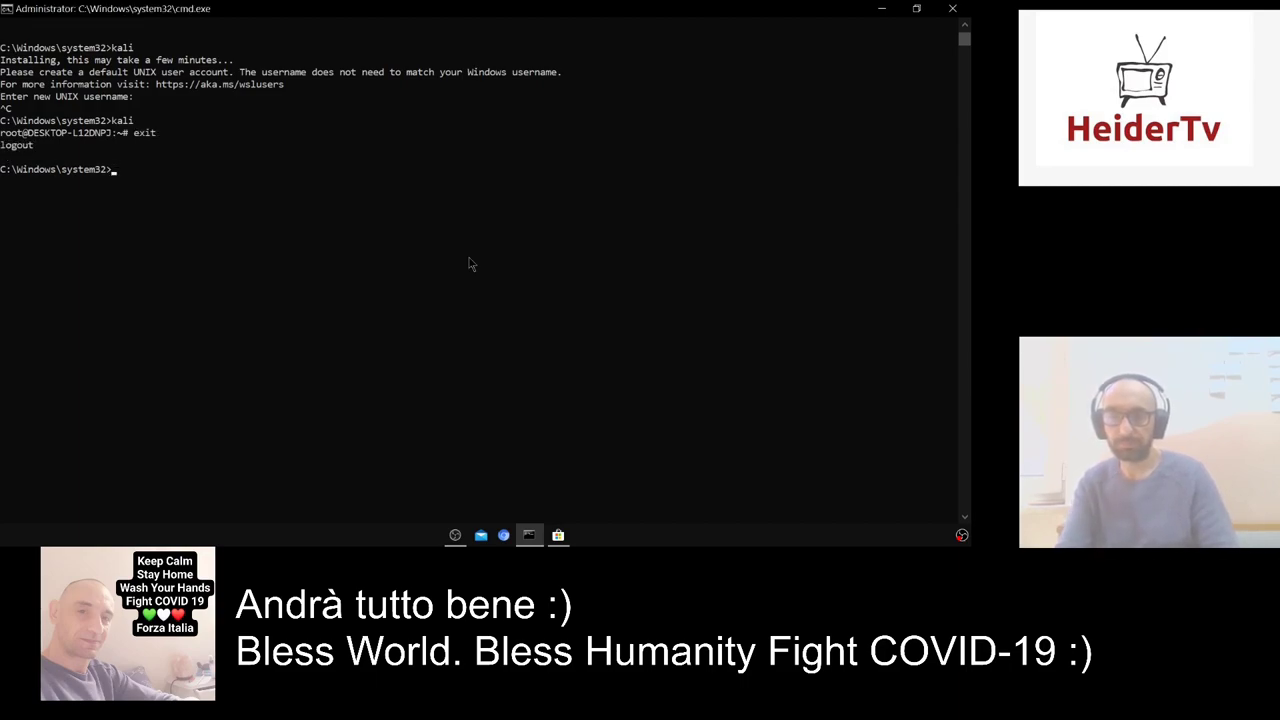
# Close the Command Prompt and open a new Administrator Command Prompt.
pyautogui.write('exit')
pyautogui.press('Return')
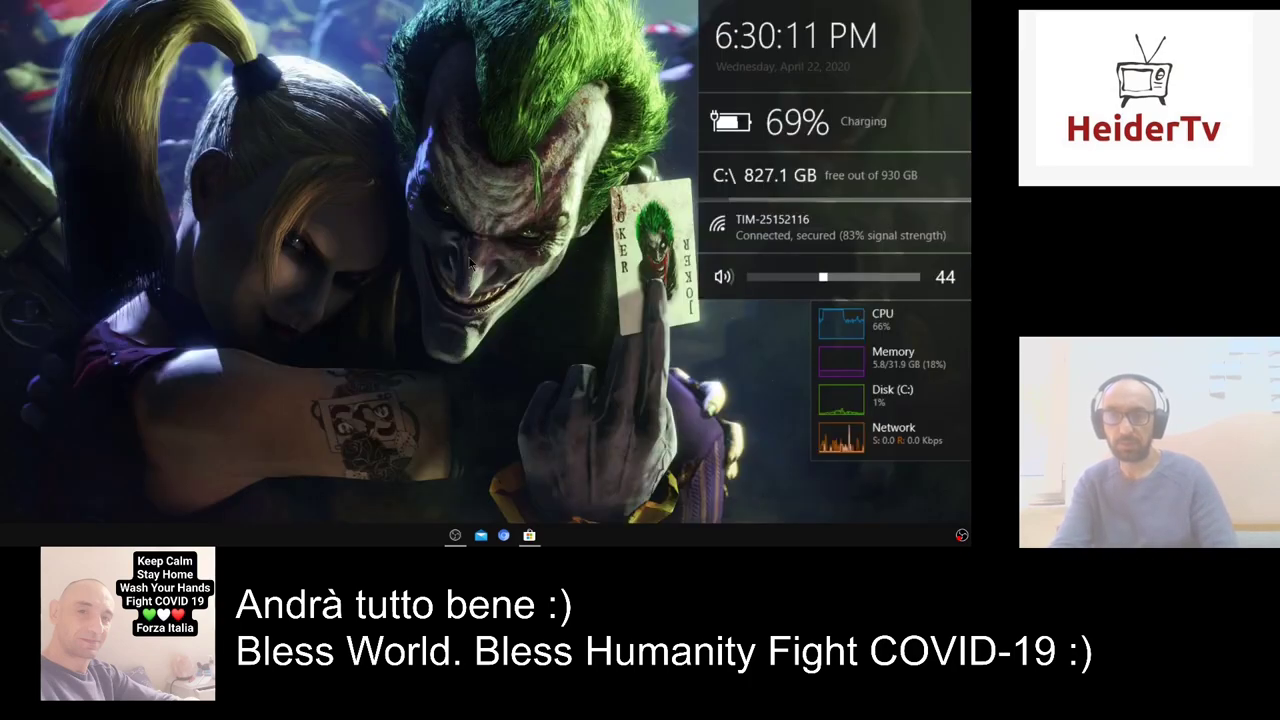
pyautogui.press('super+x')
pyautogui.press('a')
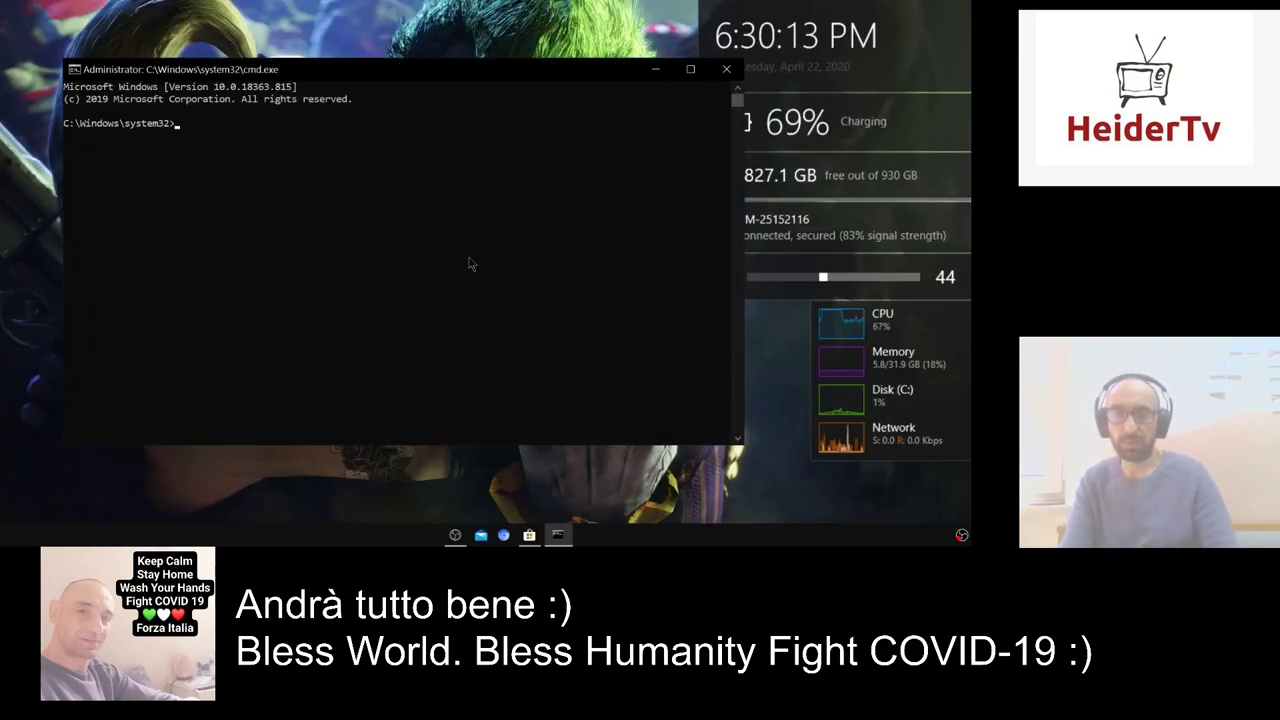
# Launch Kali Linux, run 'sudo apt update', and start typing 'sudo apt' for the upgrade.
pyautogui.write('kali')
pyautogui.press('Return')
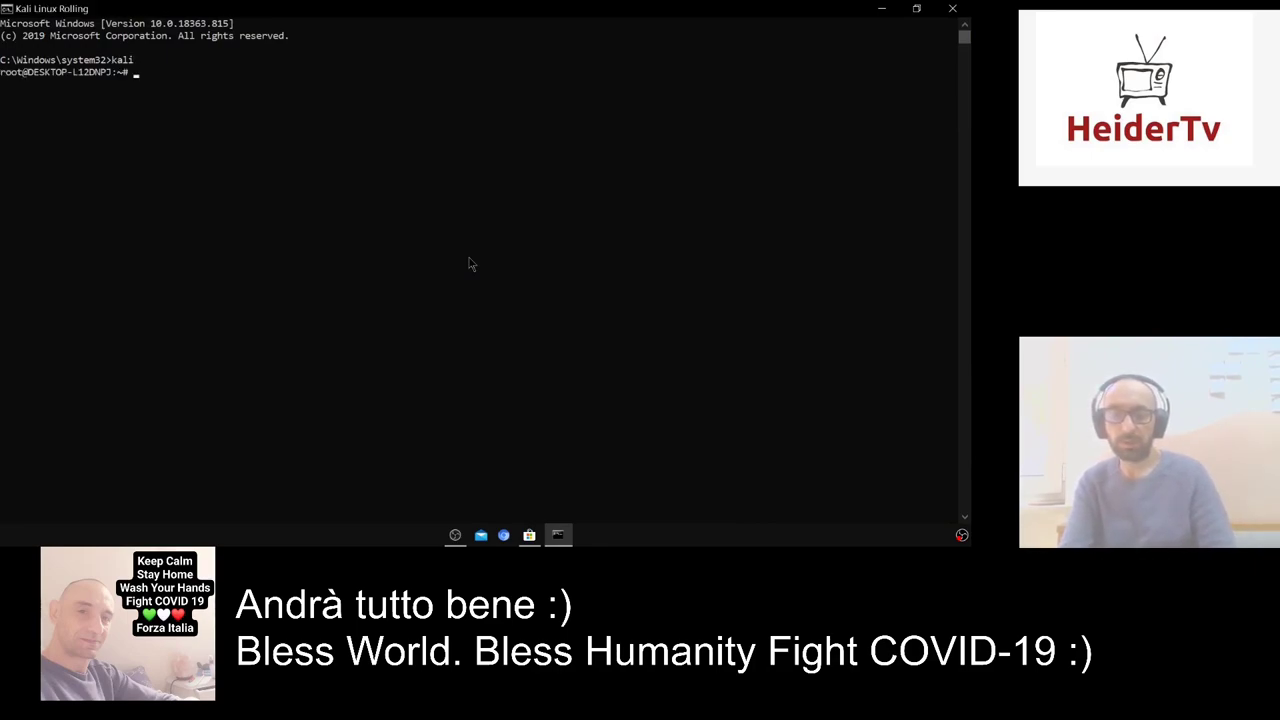
pyautogui.write('sudo ap')
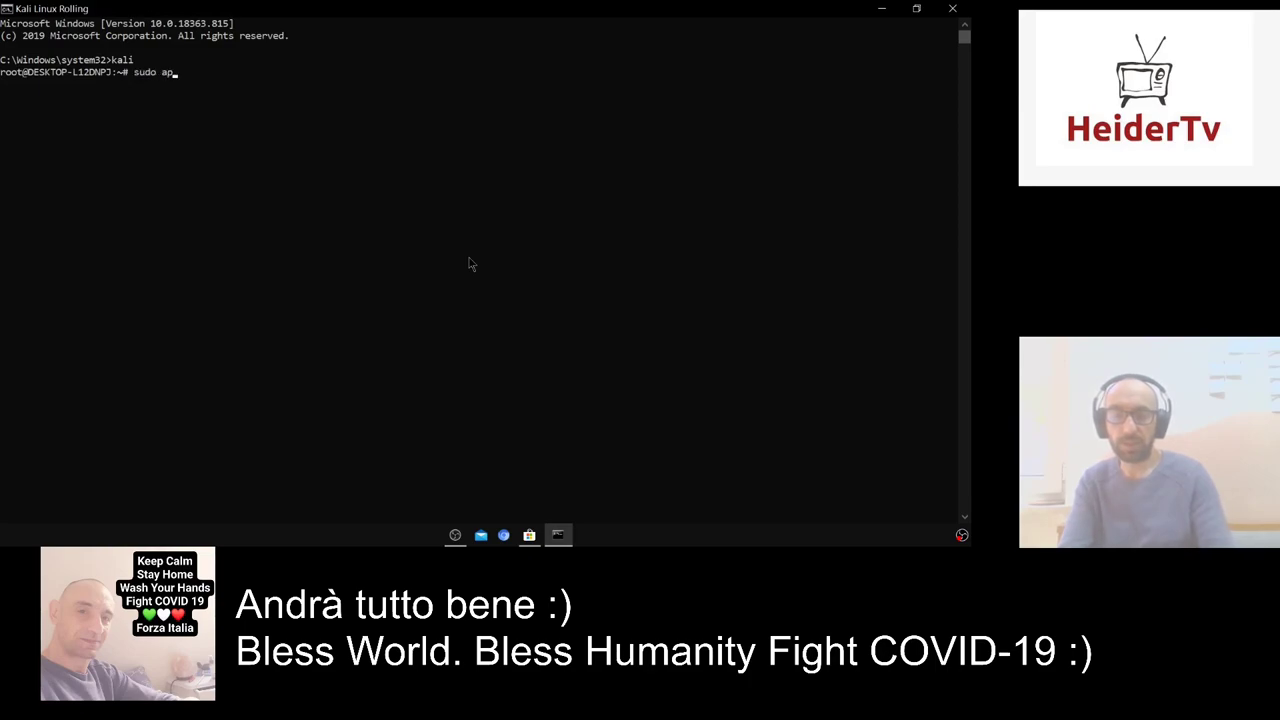
pyautogui.write('t update')
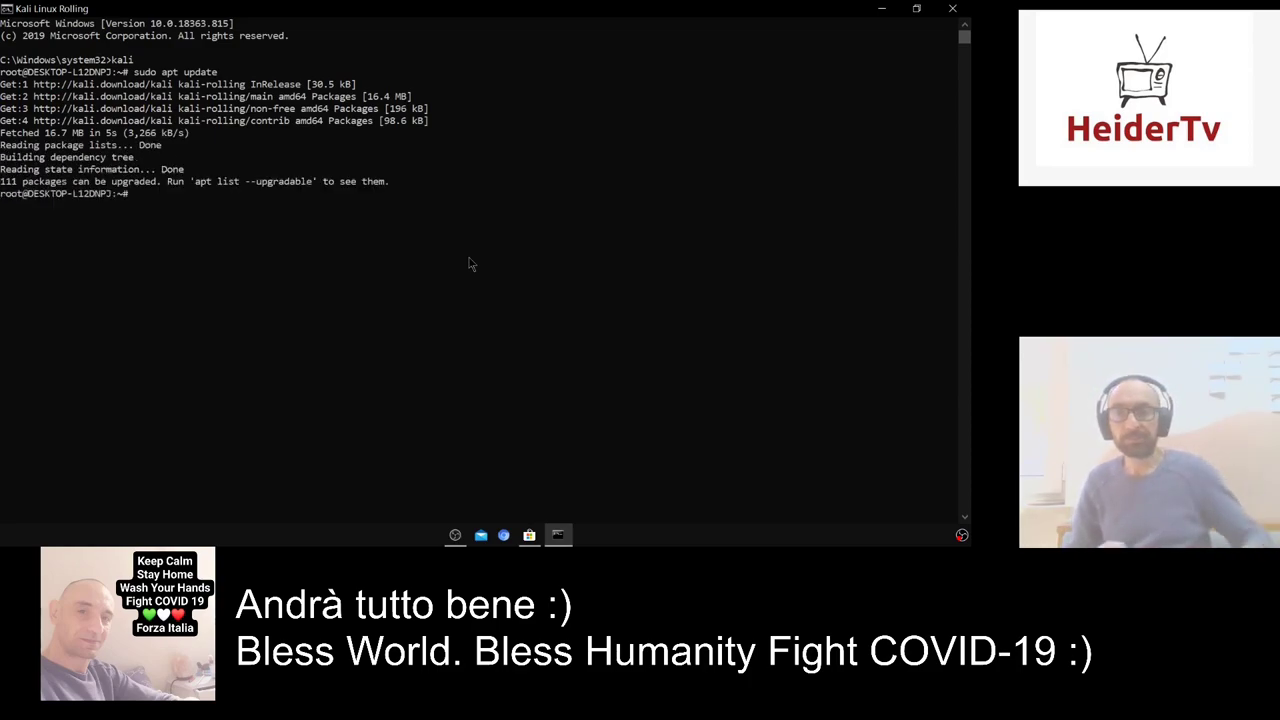
pyautogui.write('s')
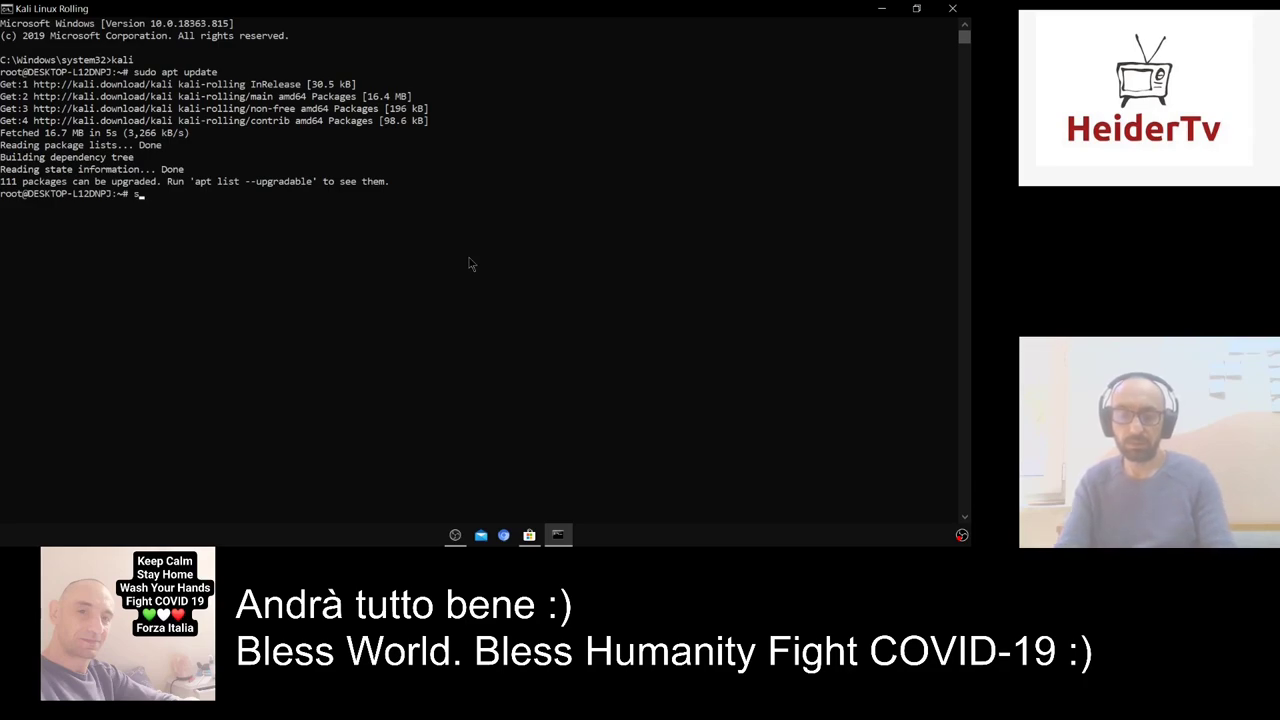
pyautogui.write('udo apt install aptitude')
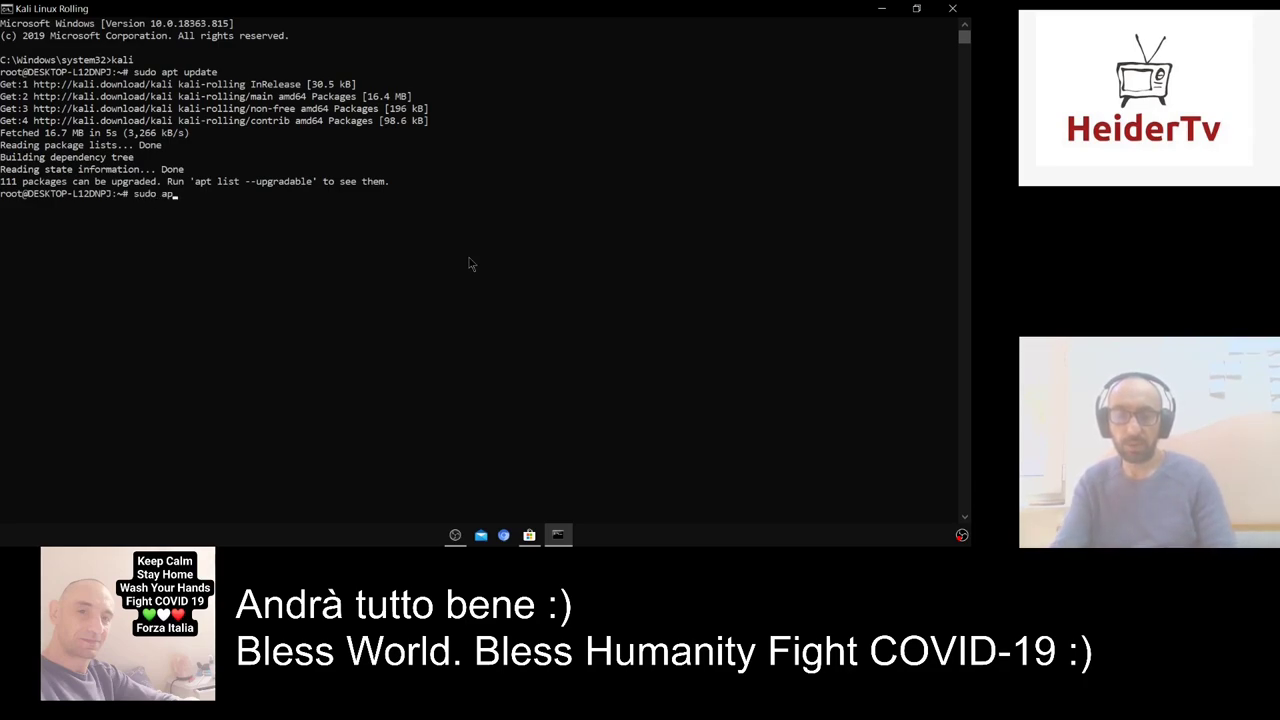
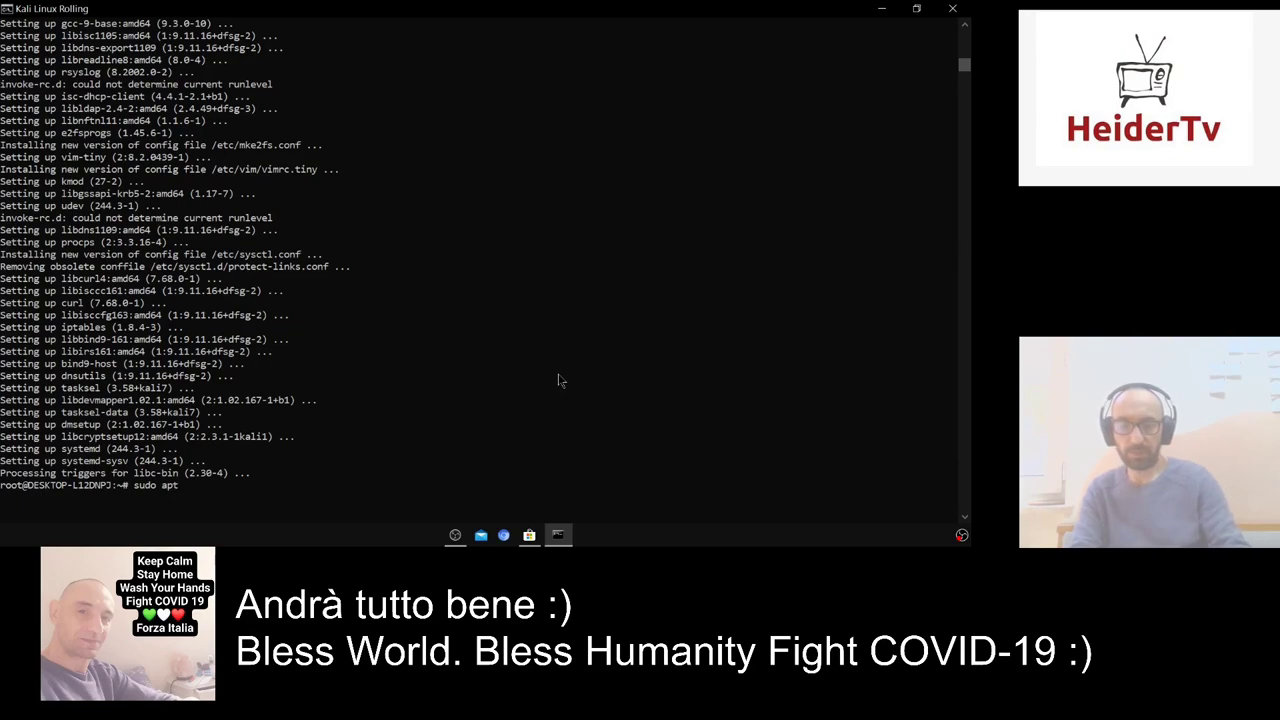
# Install aptitude with 'sudo apt install aptitude', accepting the 28 new packages (70.7 MB).
pyautogui.write('tall apti')
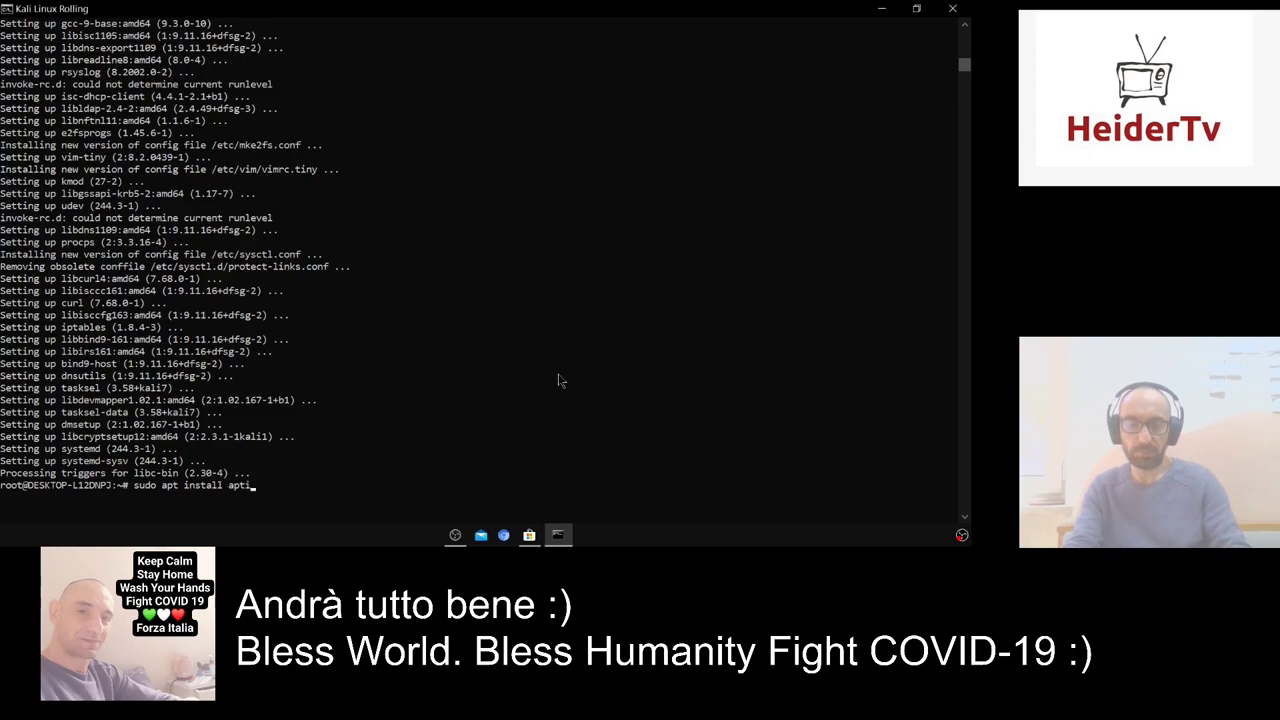
pyautogui.write('tude')
pyautogui.press('Return')
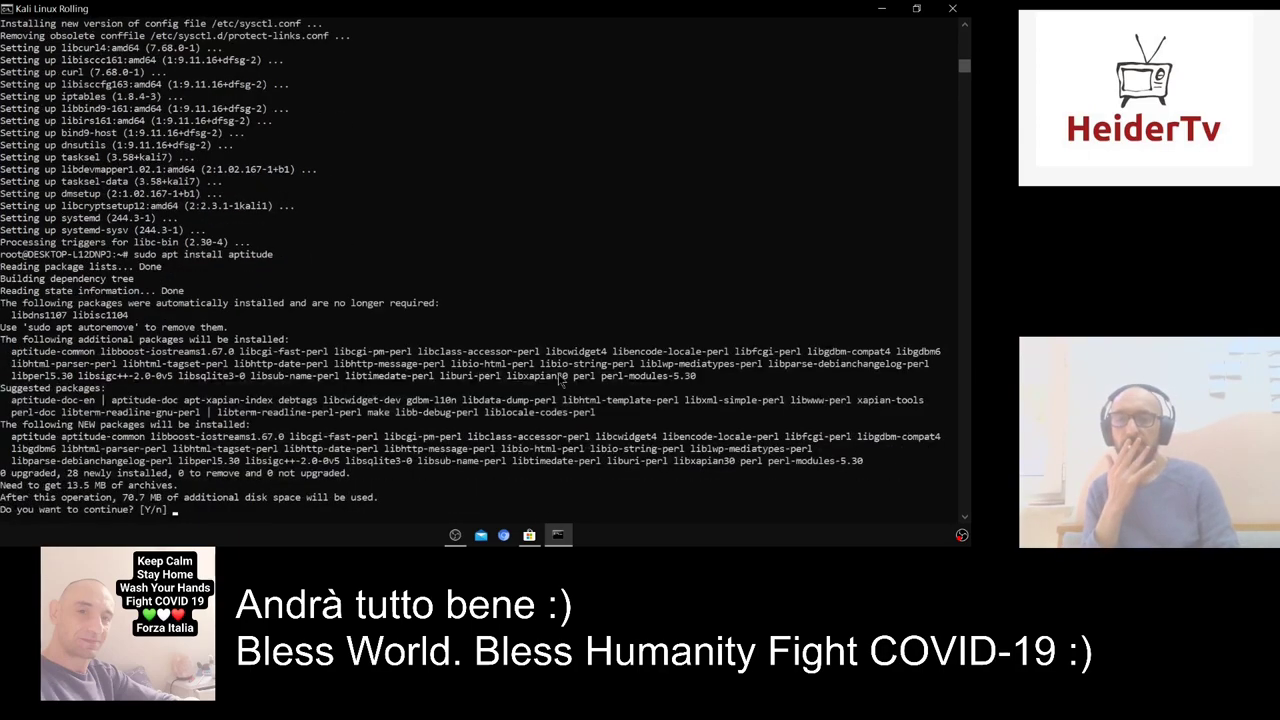
pyautogui.press('Return')
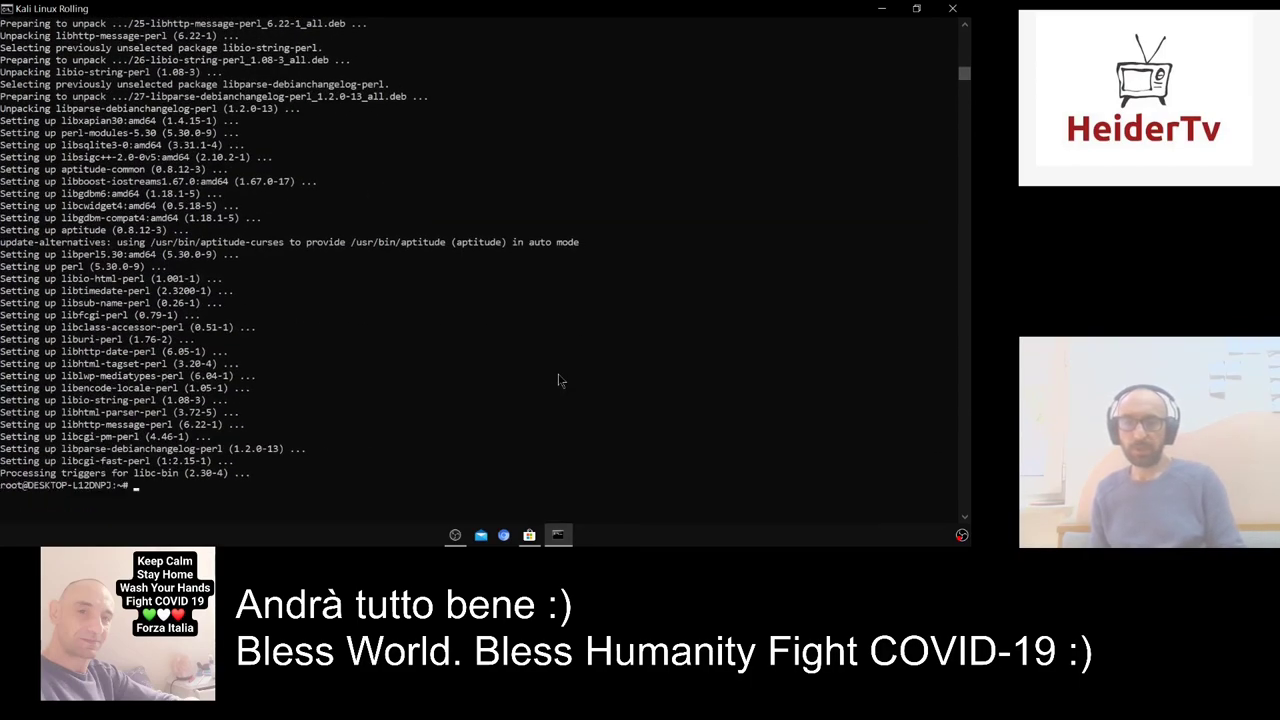
# Run 'aptitude install htop neofetch' without the sudo prefix and start the install.
pyautogui.write('udo')
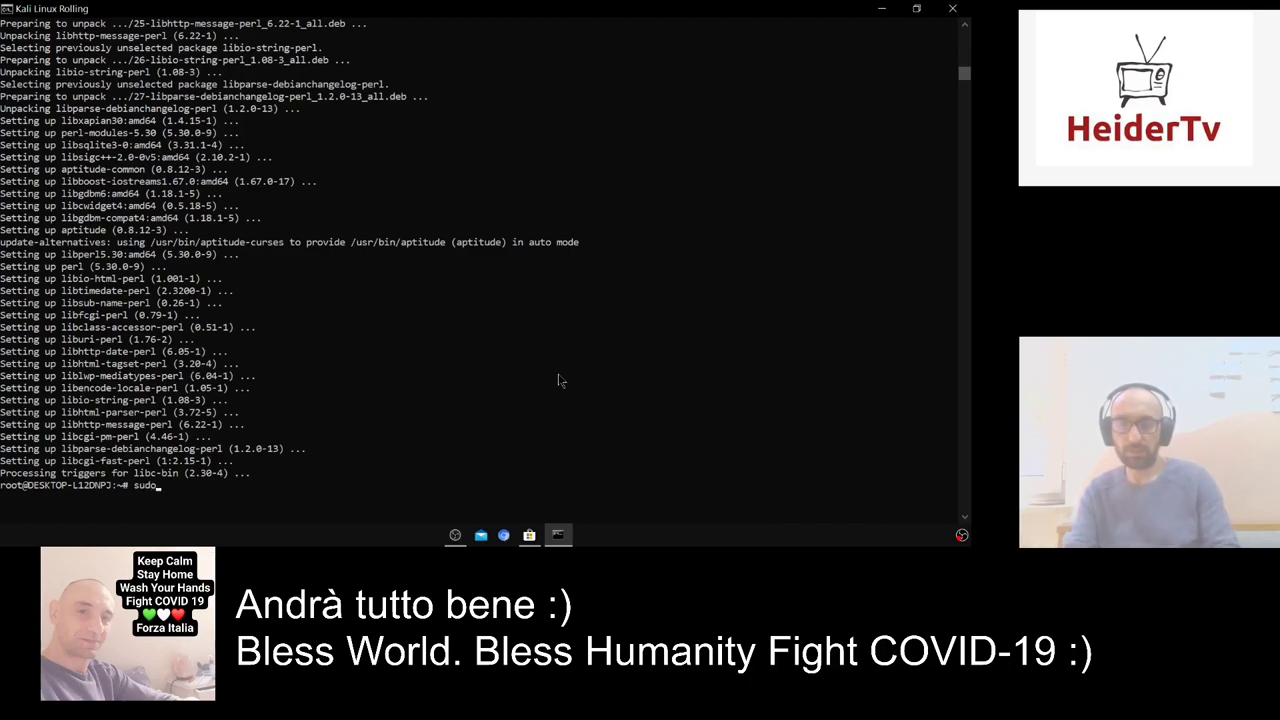
pyautogui.press('BackSpace')
pyautogui.press('BackSpace')
pyautogui.press('BackSpace')
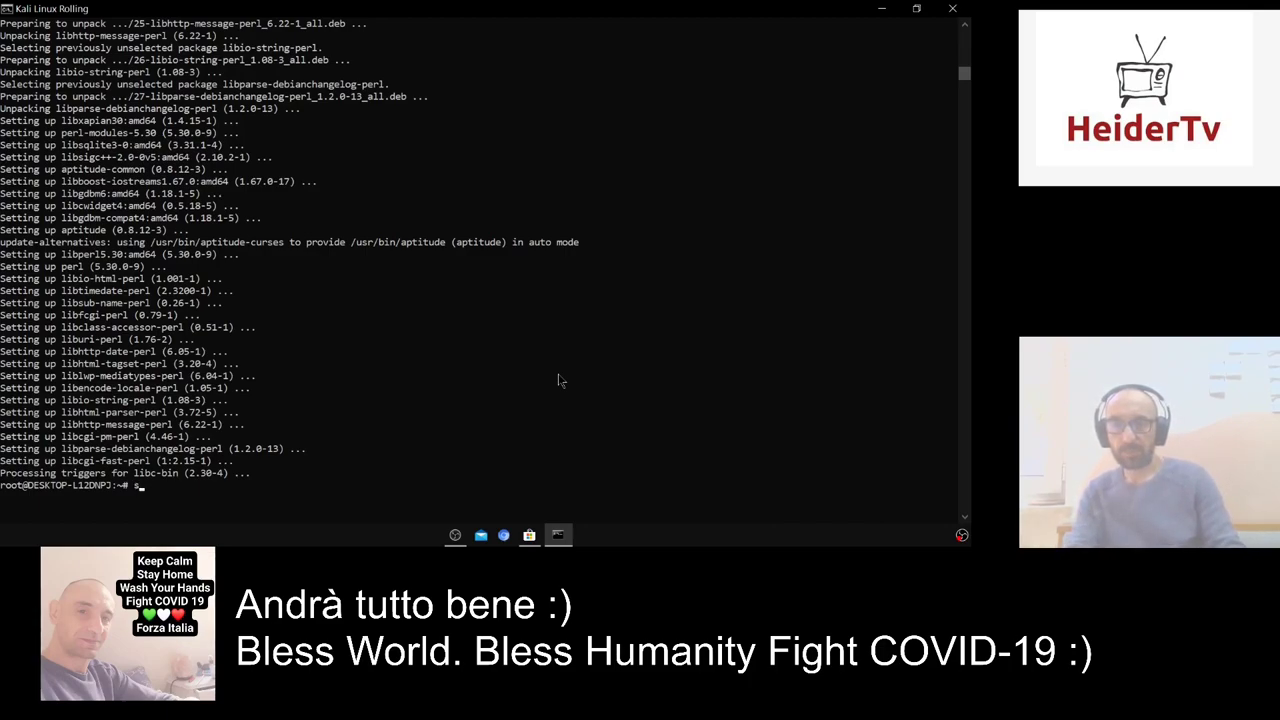
pyautogui.write('aptitude')
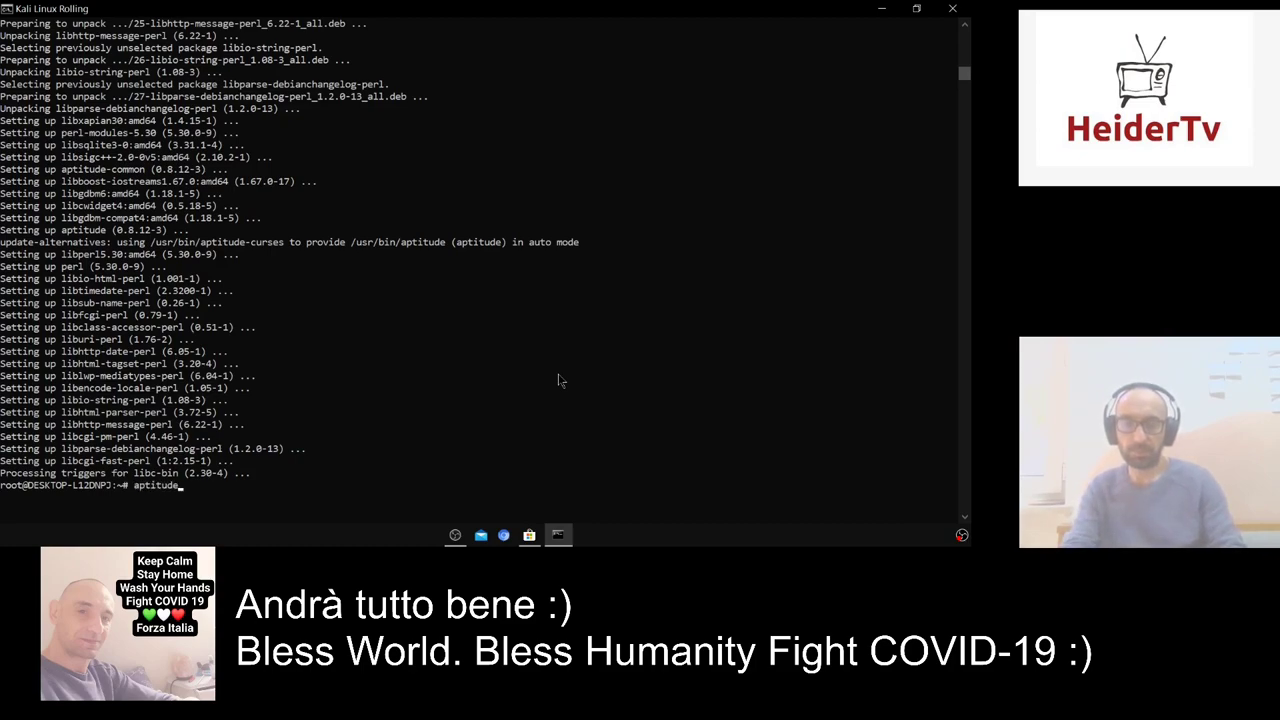
pyautogui.write(' inst')
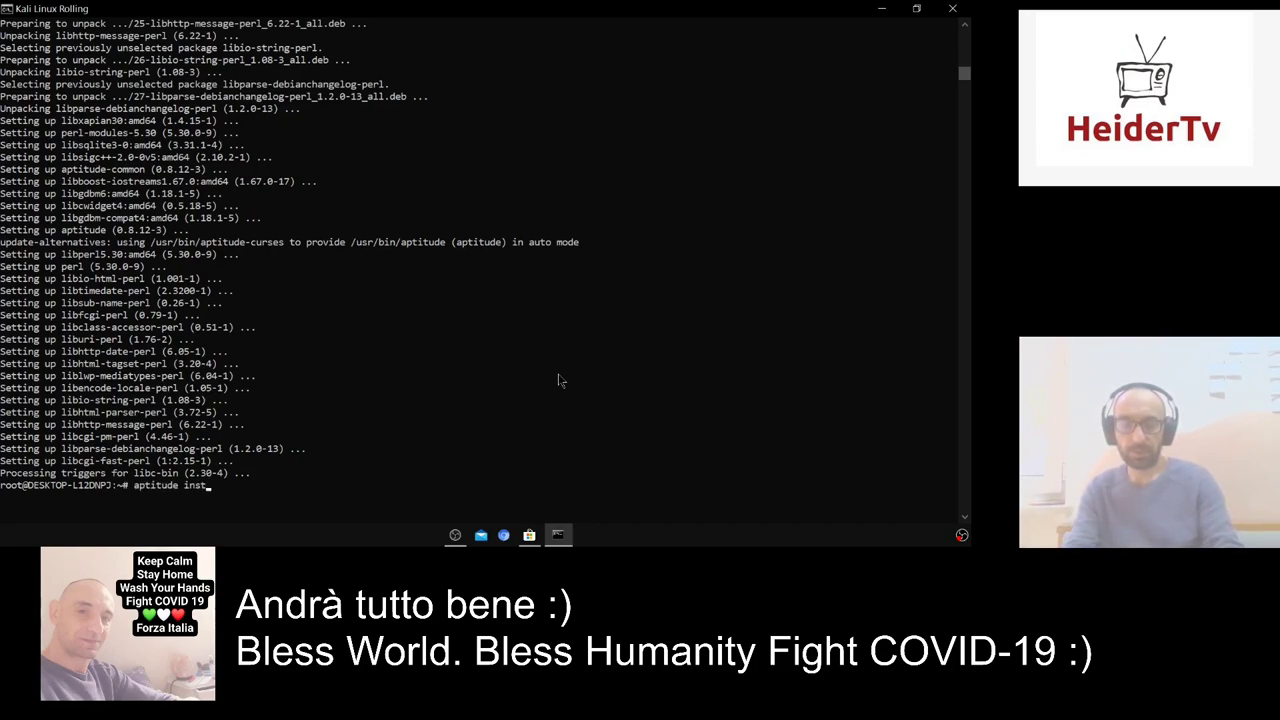
pyautogui.write('all htop ')
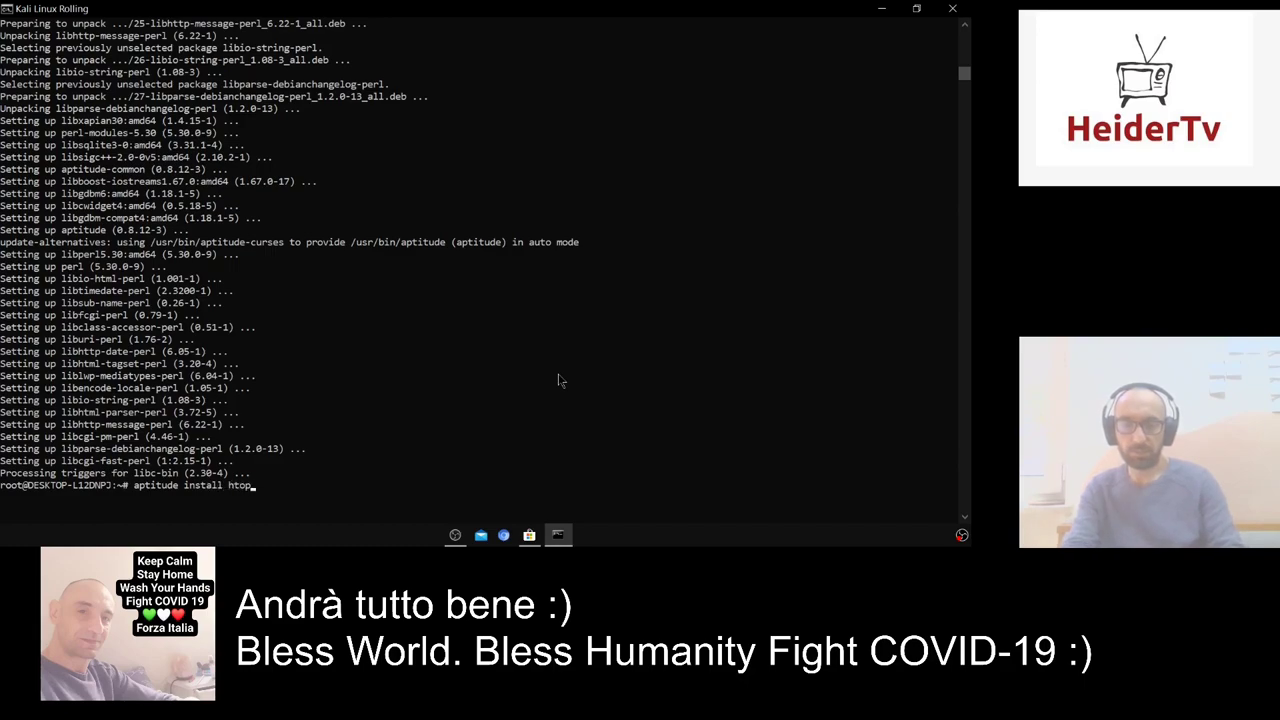
pyautogui.write('neofetch')
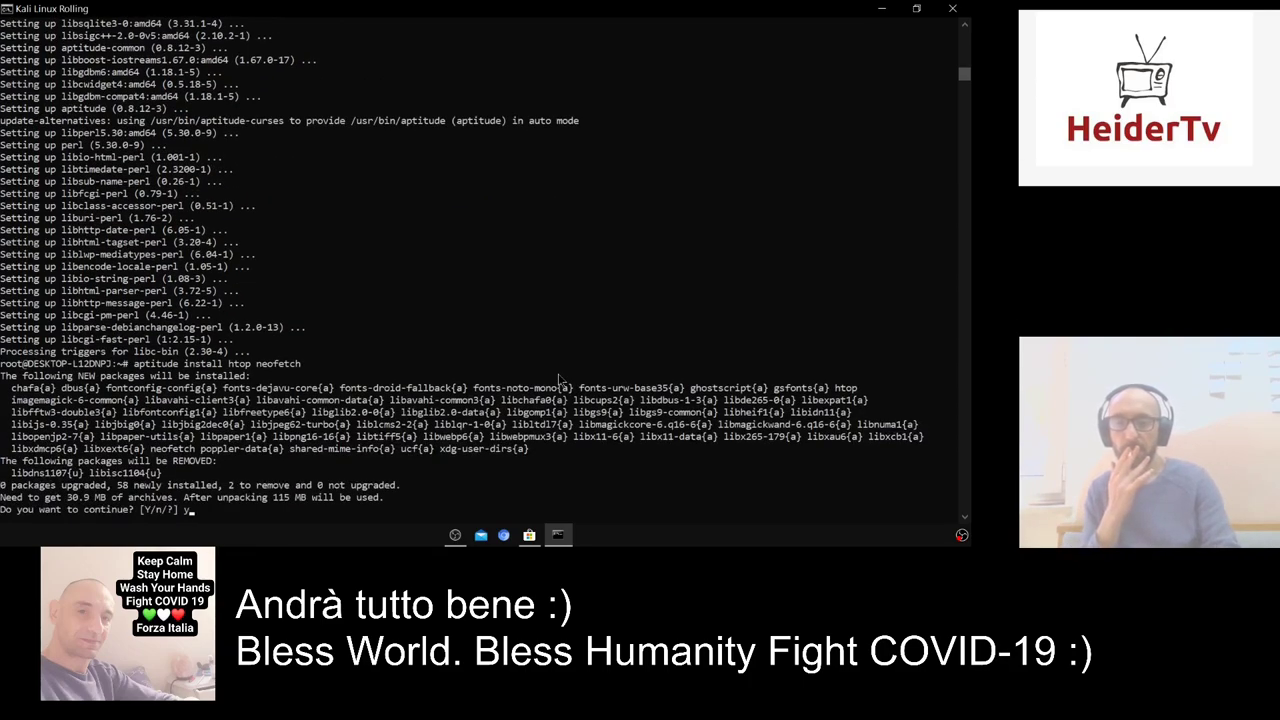
pyautogui.press('Return')
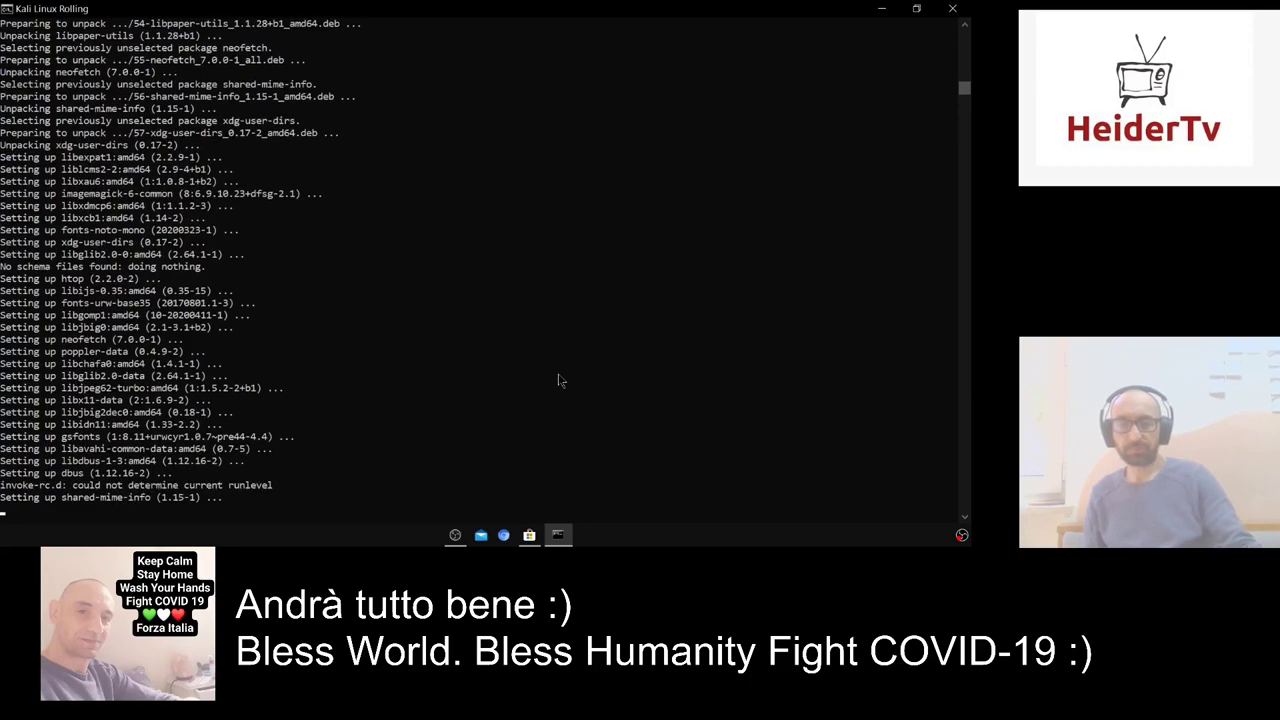
# Close the Microsoft Store window from Task View and return to the Kali terminal.
pyautogui.press('super+Tab')
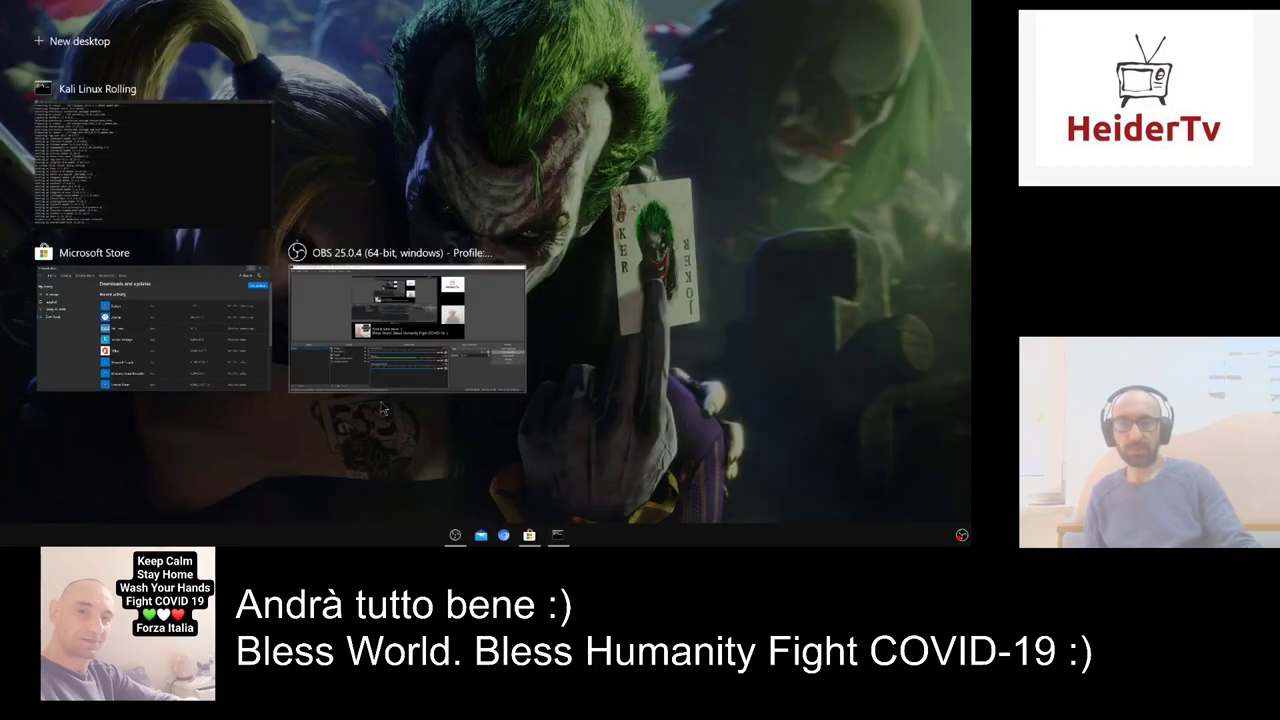
pyautogui.click(264, 252)
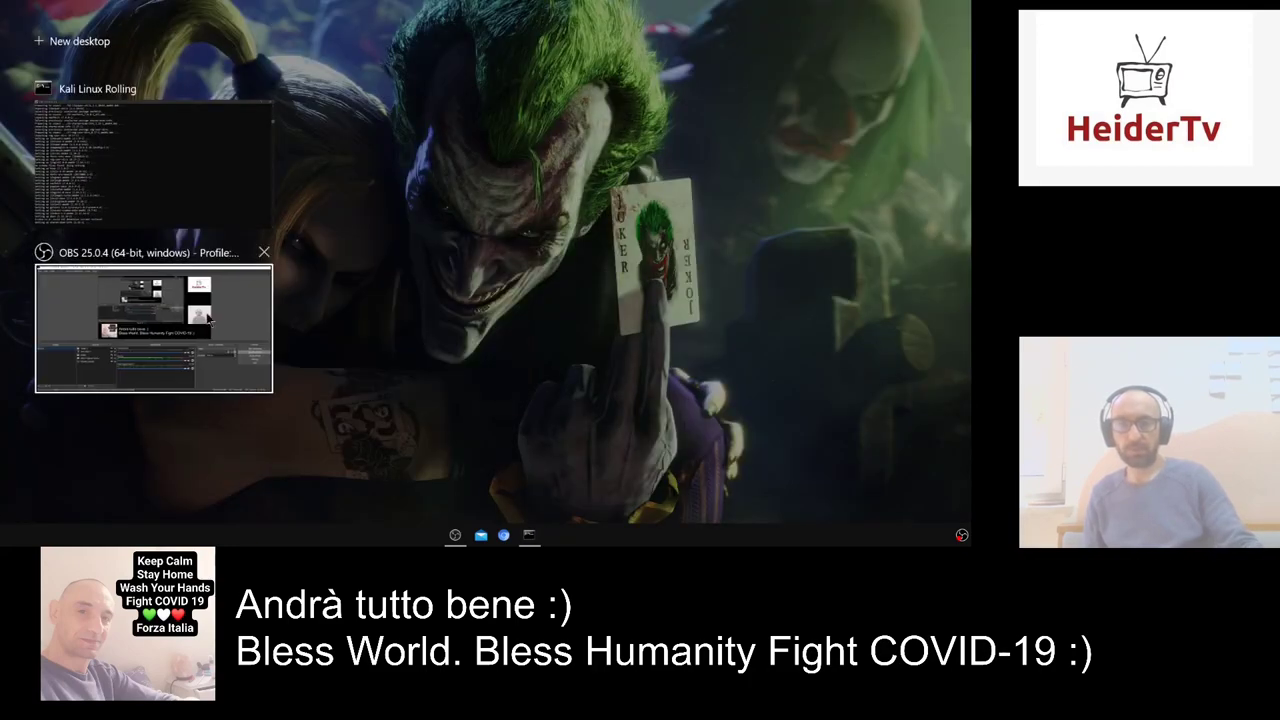
pyautogui.click(210, 195)
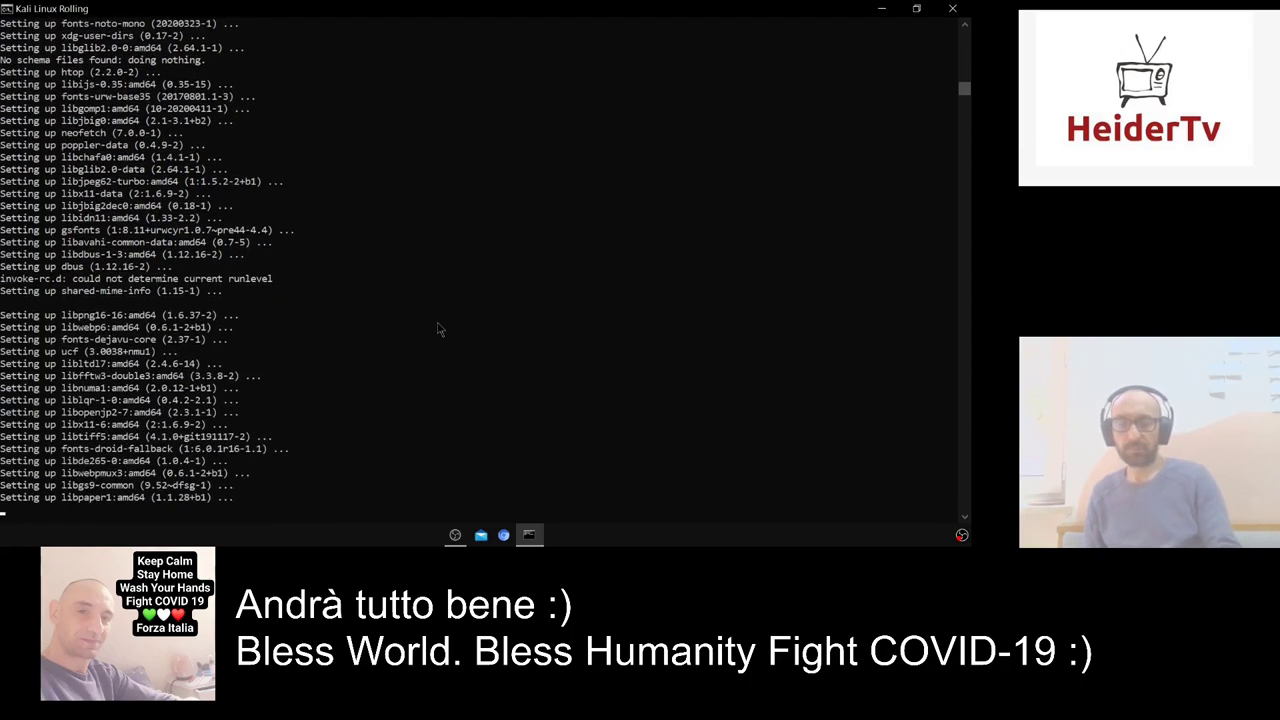
# Peek at the desktop widgets, then switch back to the Kali terminal.
pyautogui.press('super+d')
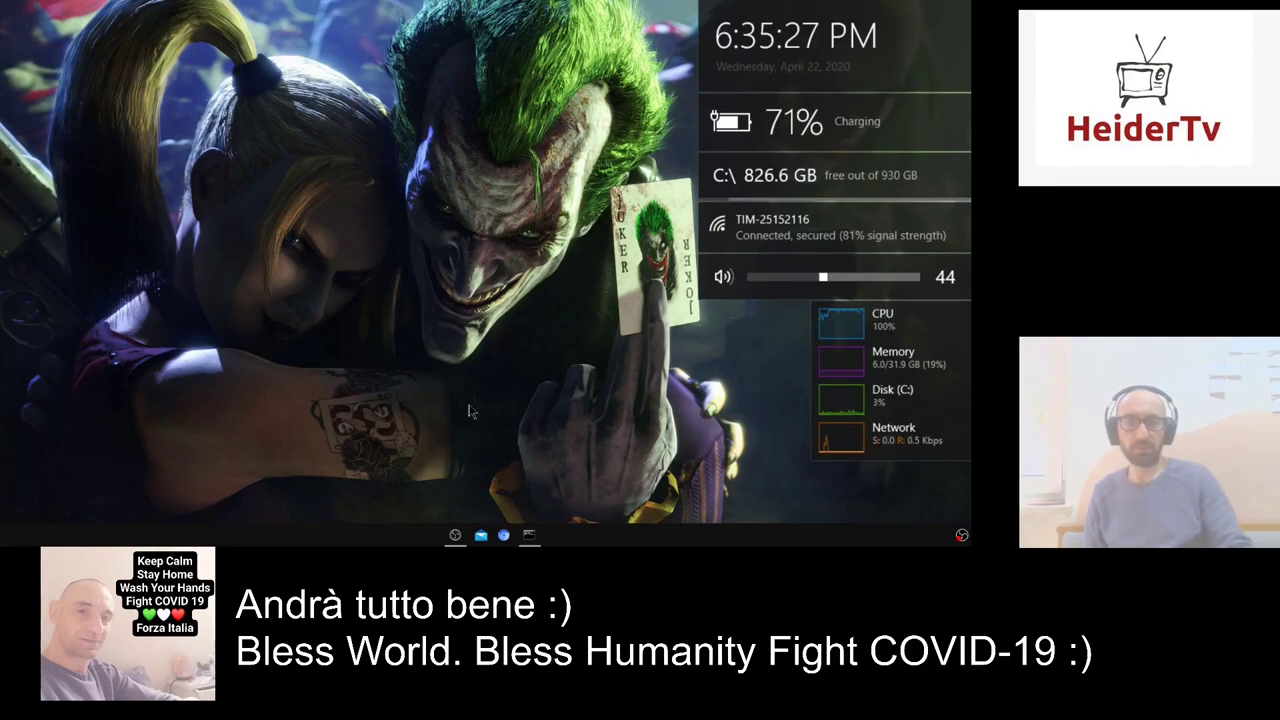
pyautogui.press('super+Tab')
pyautogui.press('Escape')
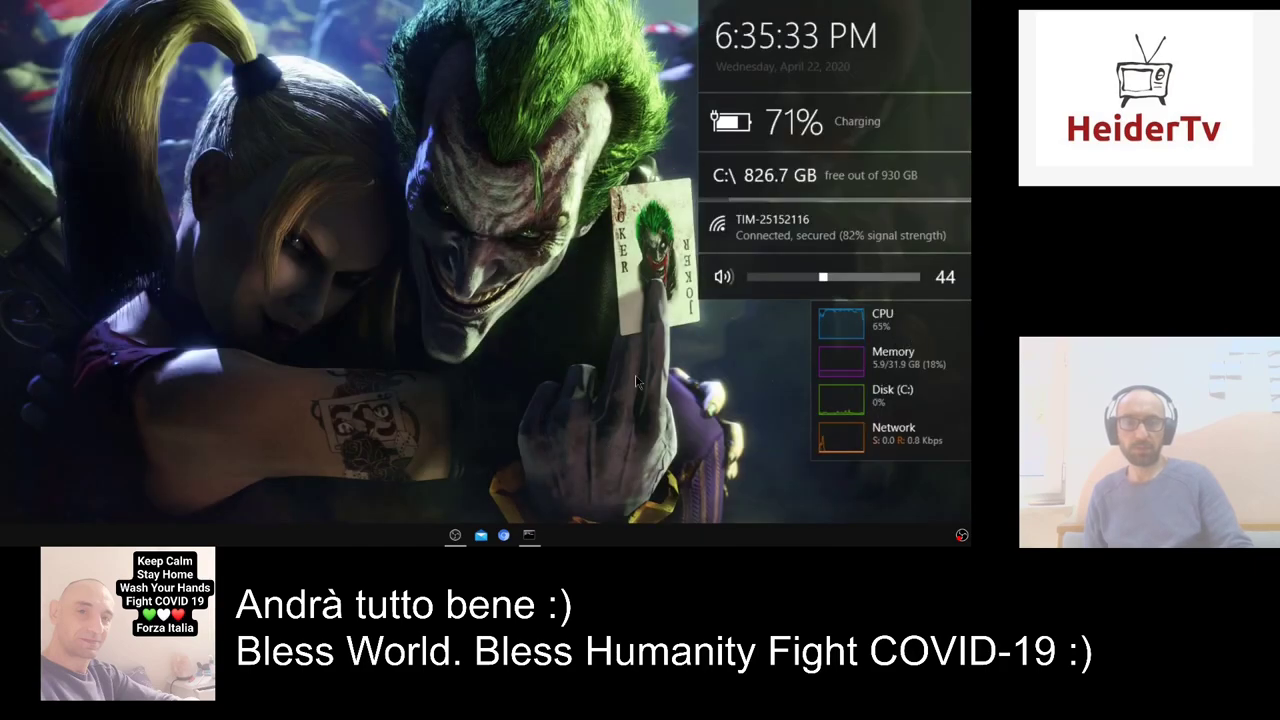
pyautogui.press('super+Tab')
pyautogui.click(140, 164)
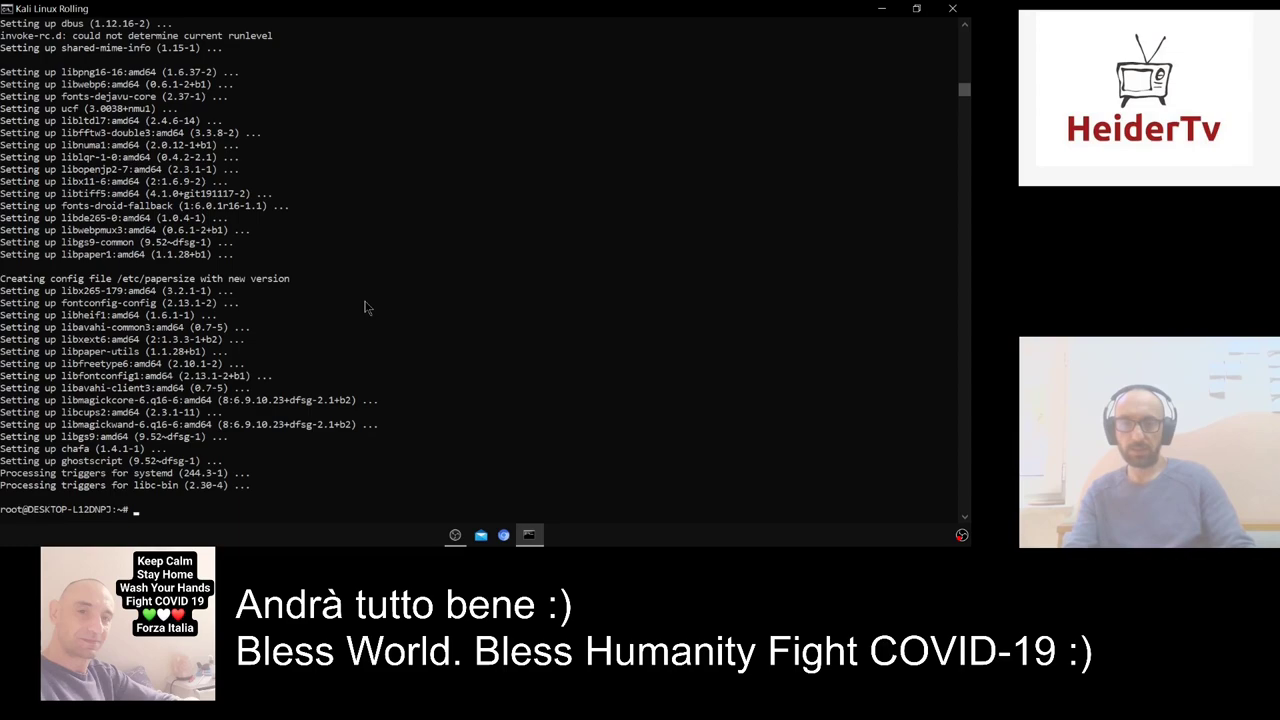
# Exit the Kali shell and close the Command Prompt that hosted it.
pyautogui.write('exit')
pyautogui.press('Return')
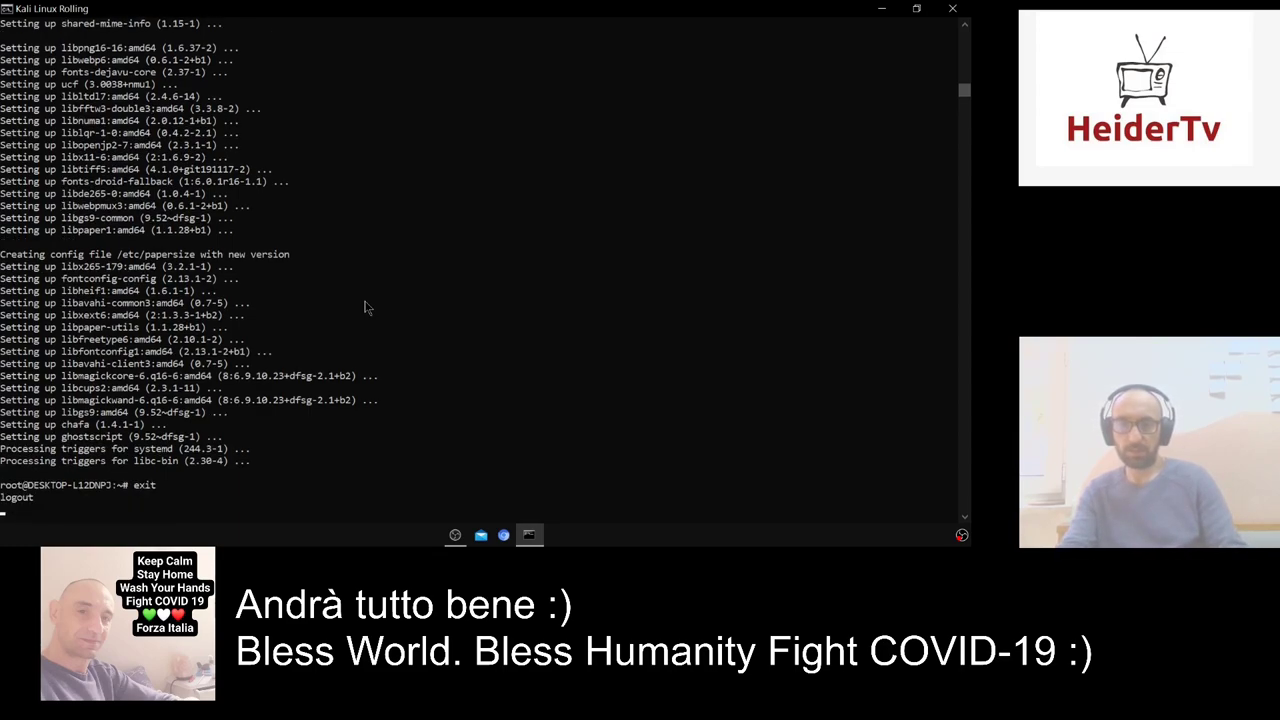
pyautogui.write('exit')
pyautogui.press('Return')
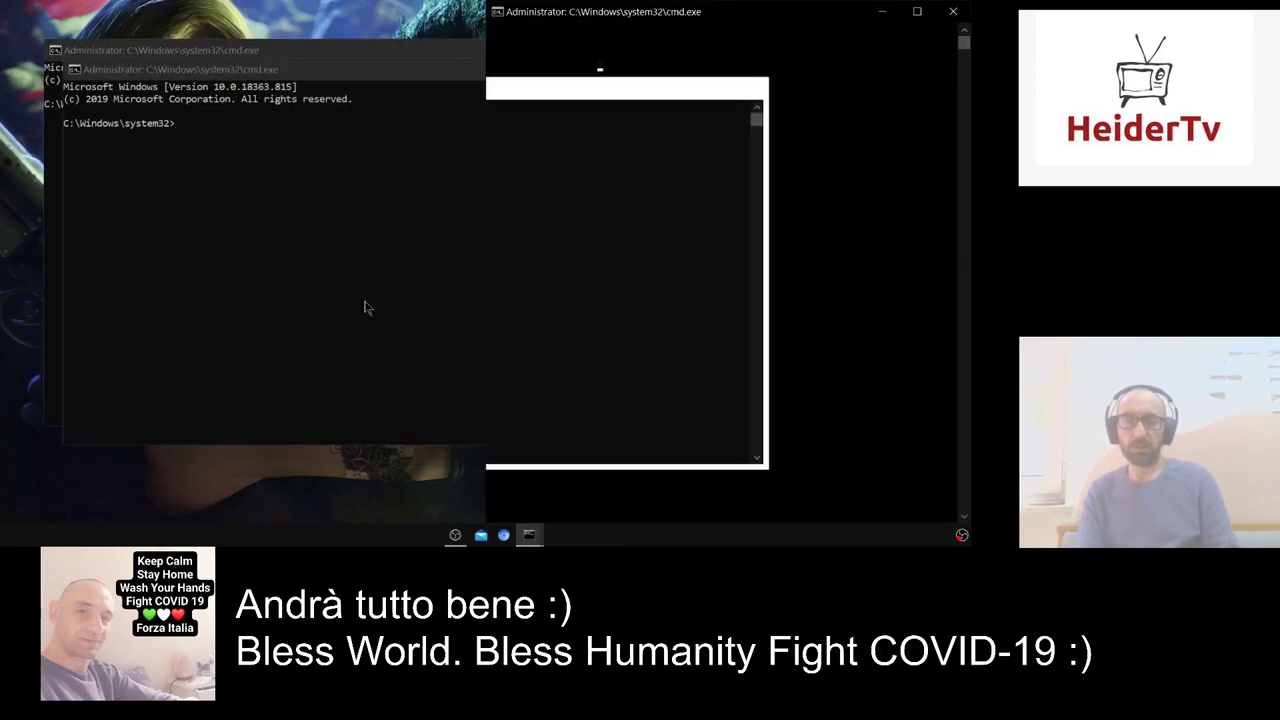
# Arrange the command windows and start Debian in the upper-left one.
pyautogui.hotkey('alt', 'Tab')
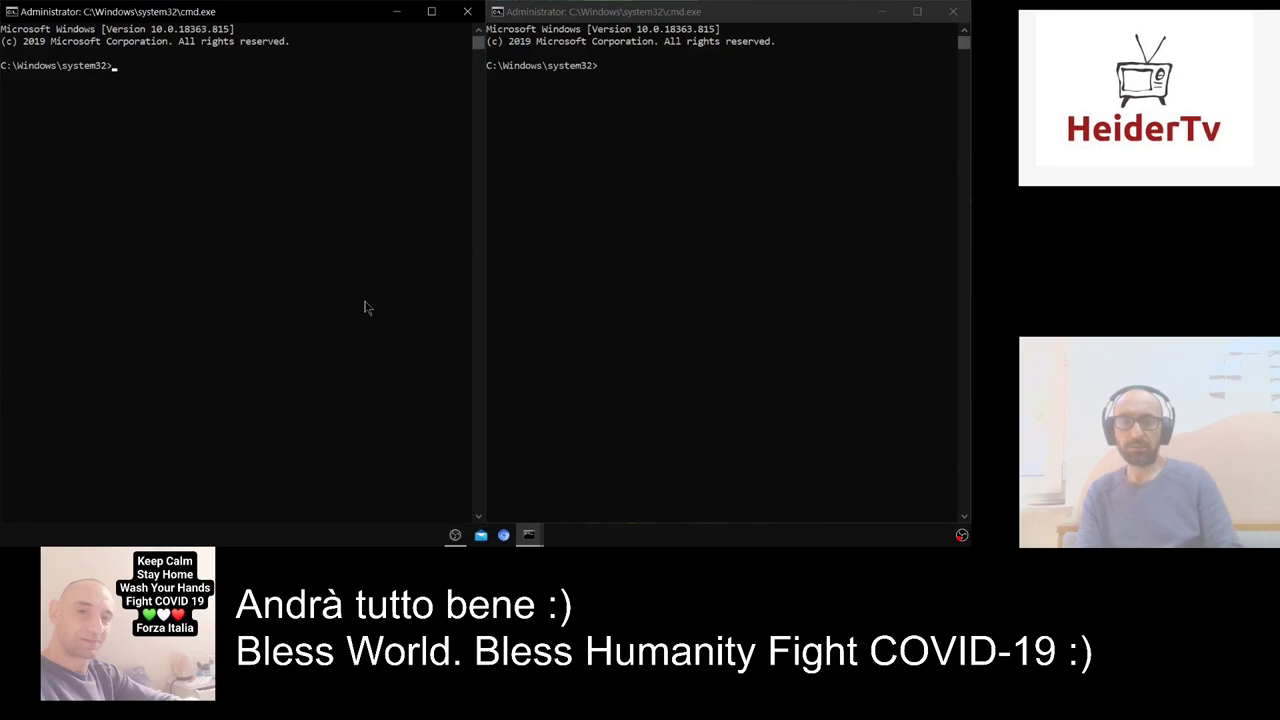
pyautogui.hotkey('alt', 'Tab')
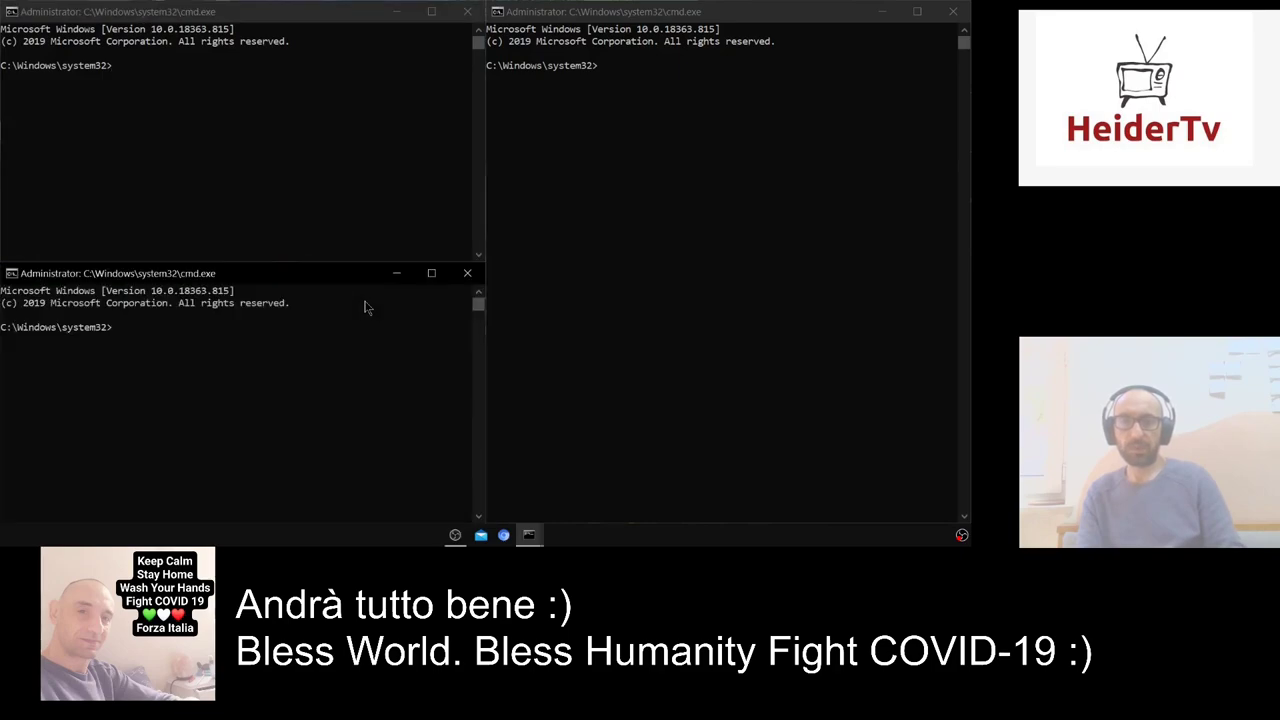
pyautogui.click(245, 117)
pyautogui.write('debian')
pyautogui.press('Return')
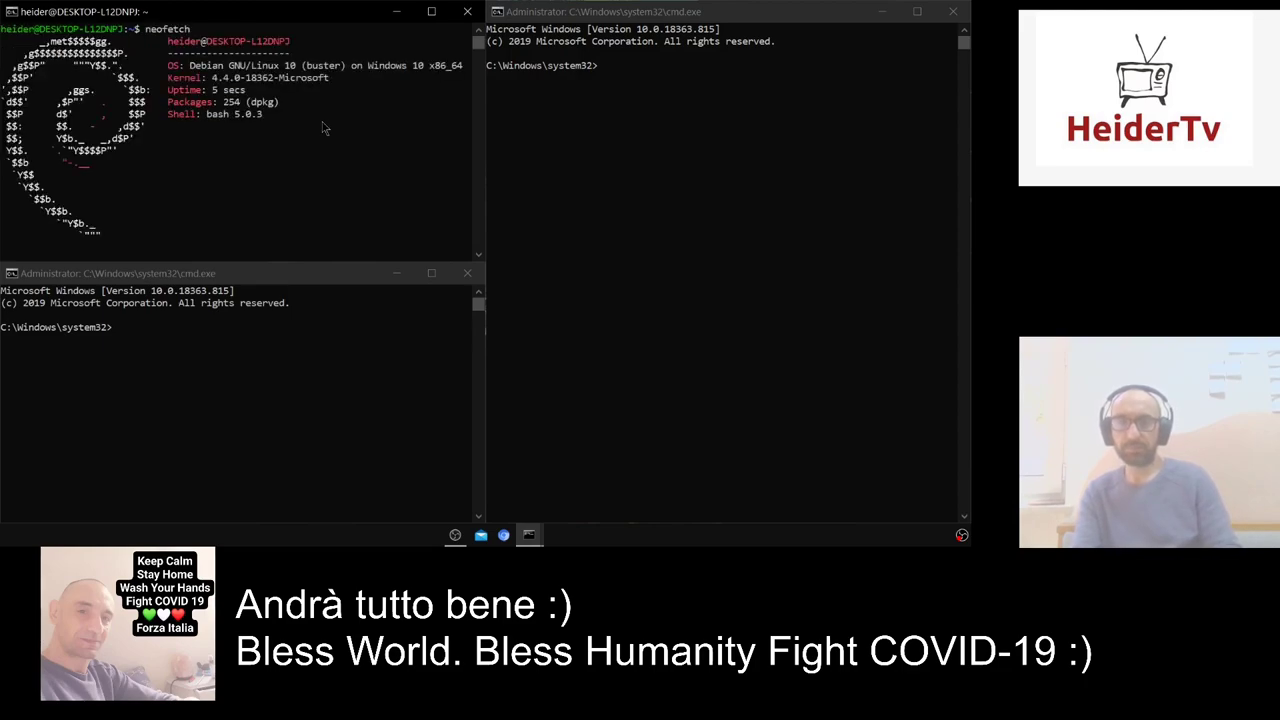
# Start Ubuntu in the right window, then launch Kali with neofetch in the lower-left window.
pyautogui.click(873, 278)
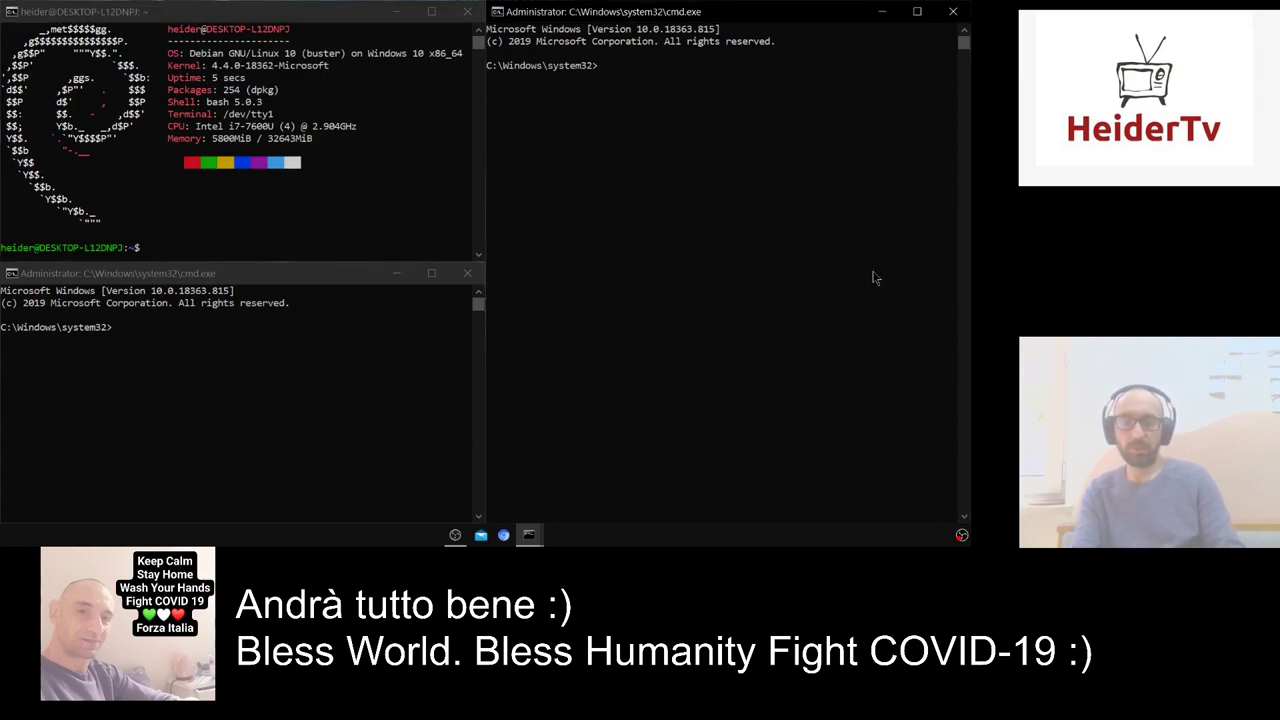
pyautogui.press('Return')
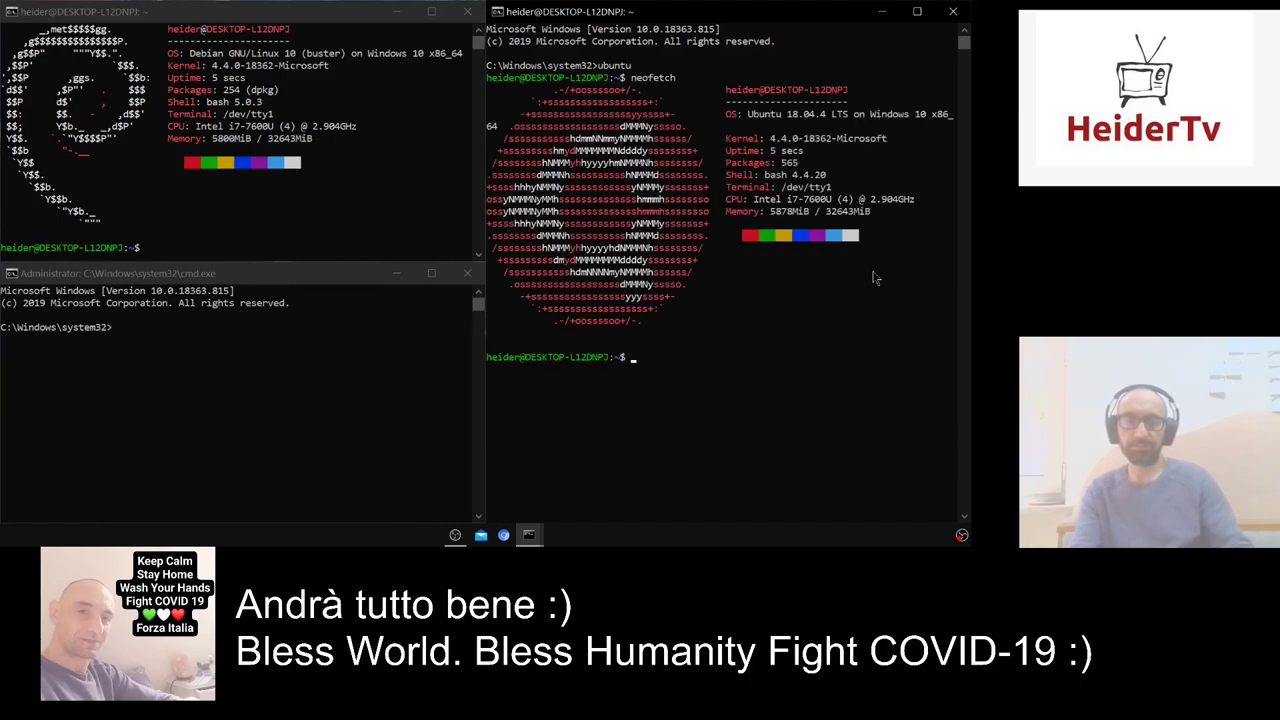
pyautogui.click(206, 351)
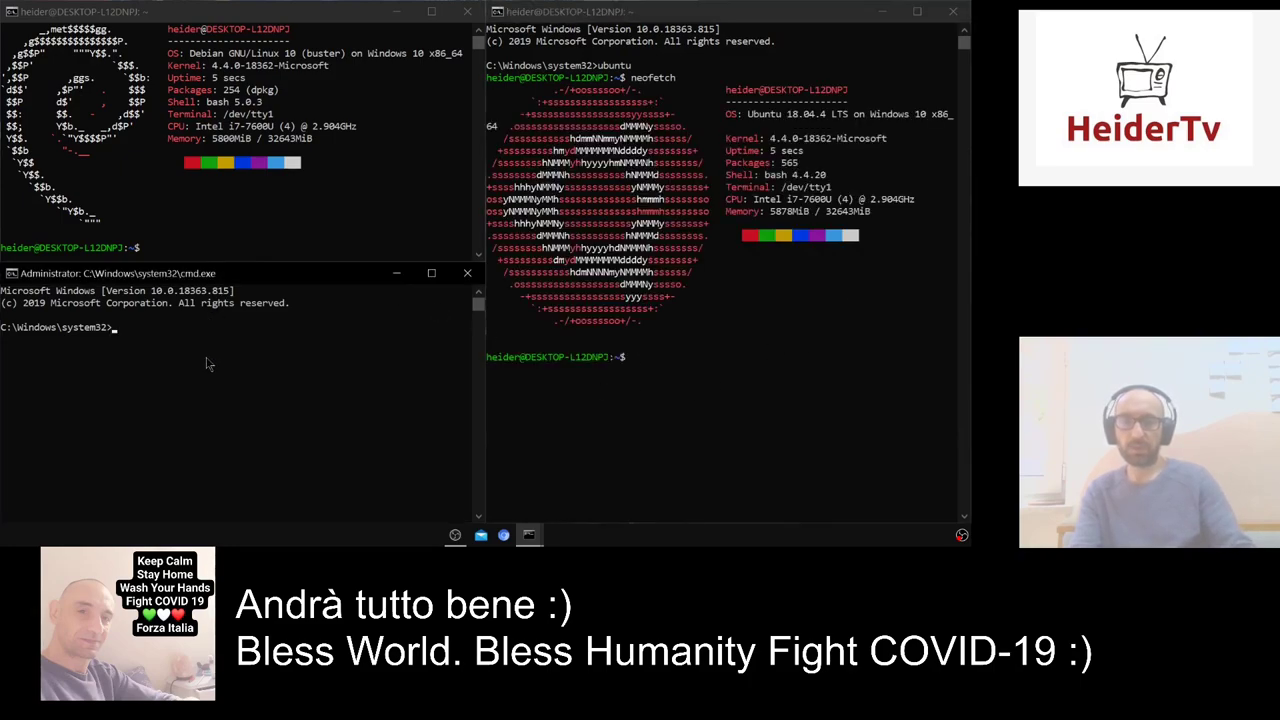
pyautogui.write('kali')
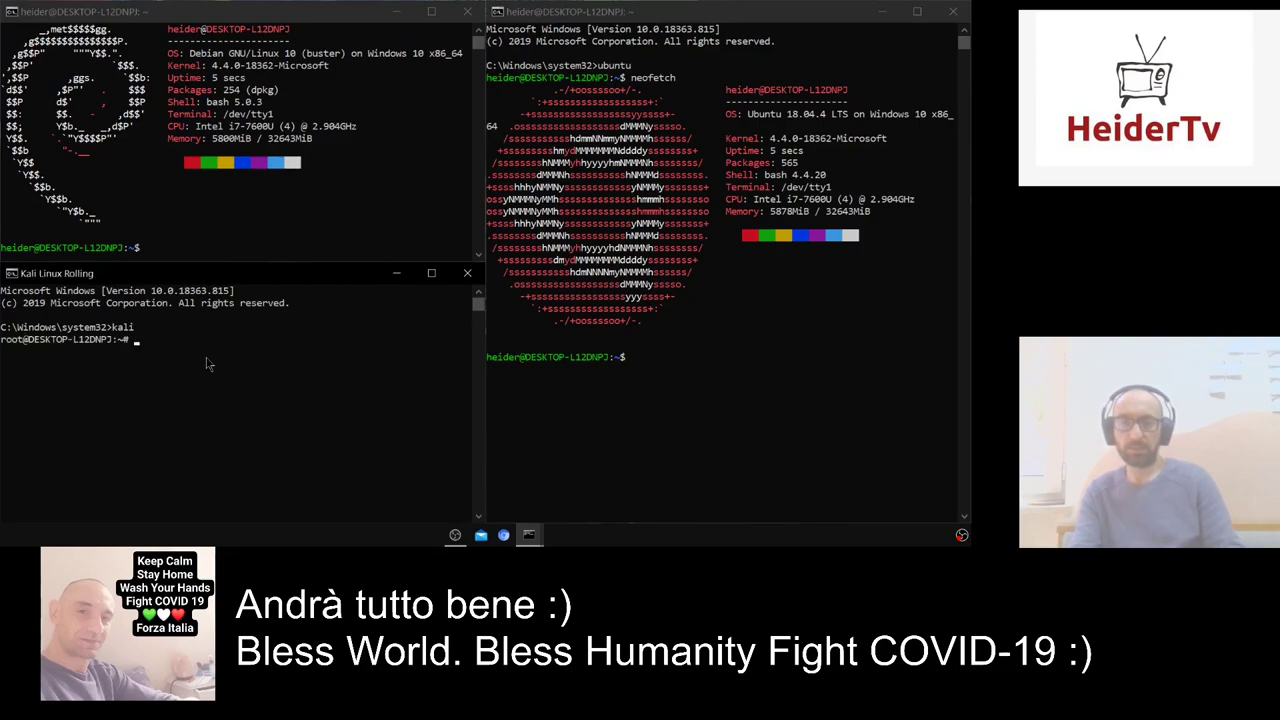
pyautogui.write('neofetch')
# Show the neofetch system summary, scroll through its output, and bring up the taskbar menu.
pyautogui.press('Return')
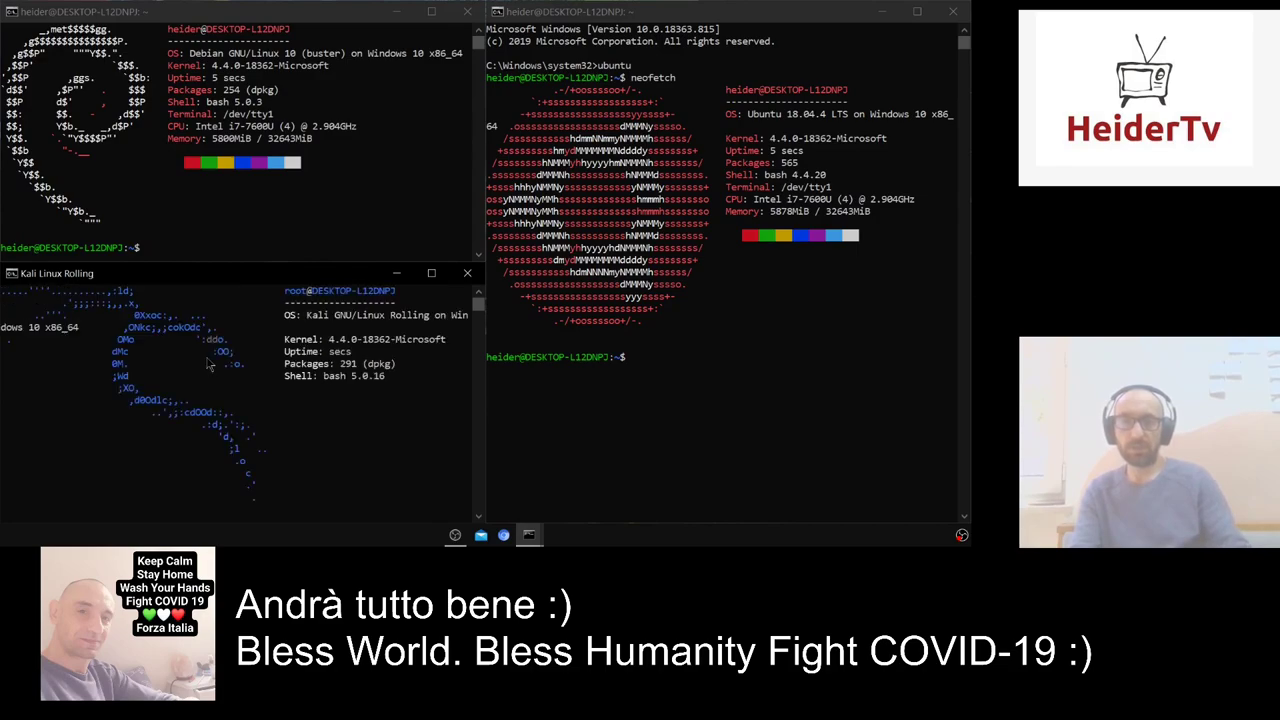
pyautogui.scroll(2, 290, 452)
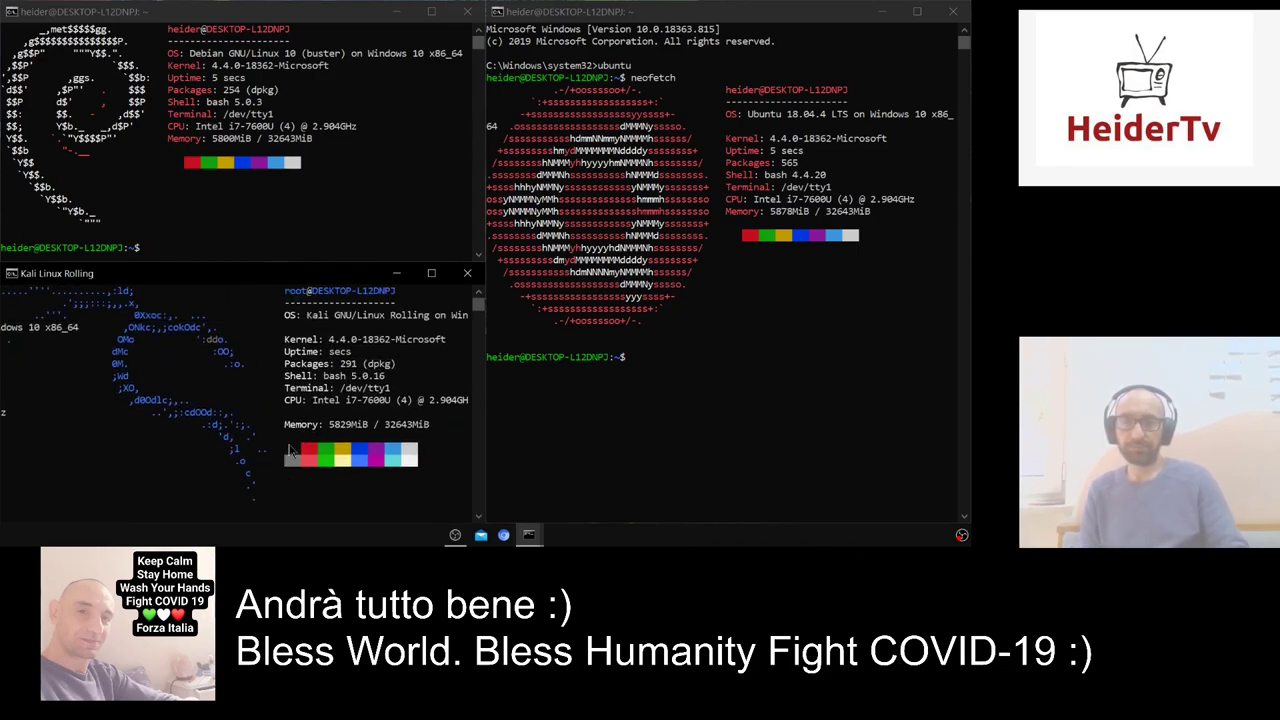
pyautogui.scroll(1, 290, 452)
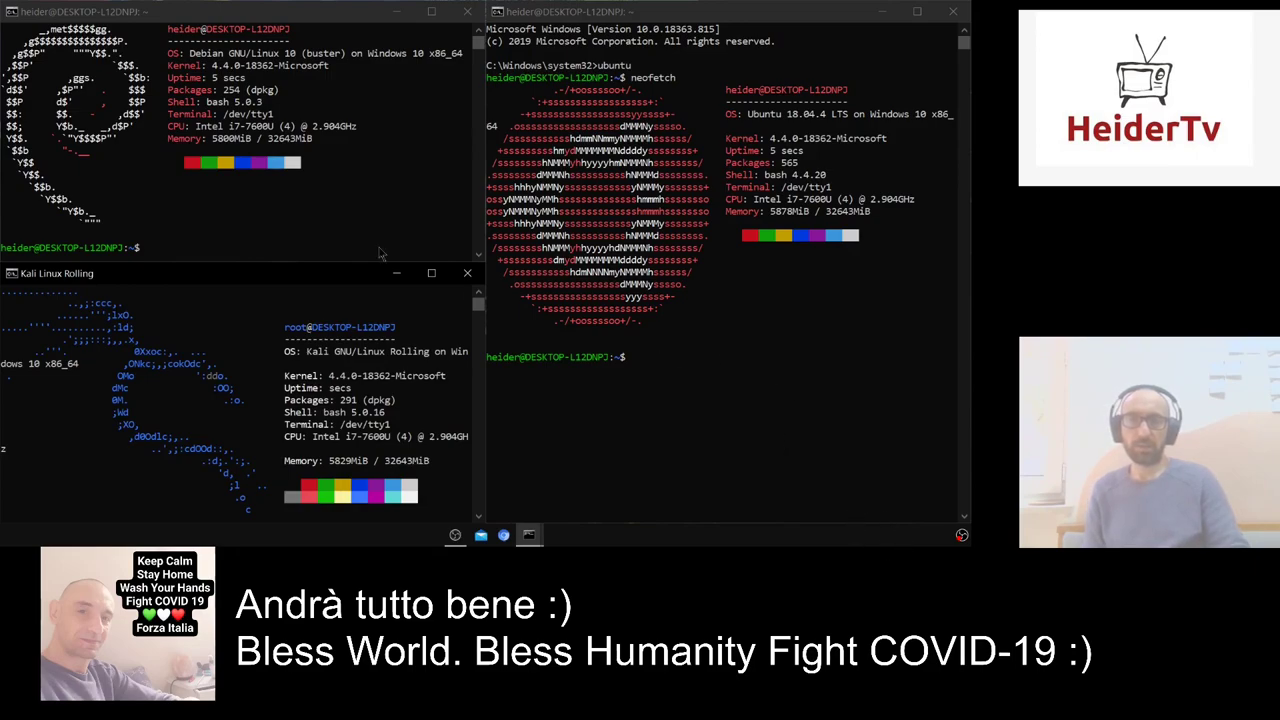
pyautogui.scroll(1, 254, 195)
pyautogui.scroll(-1, 254, 195)
pyautogui.scroll(1, 254, 195)
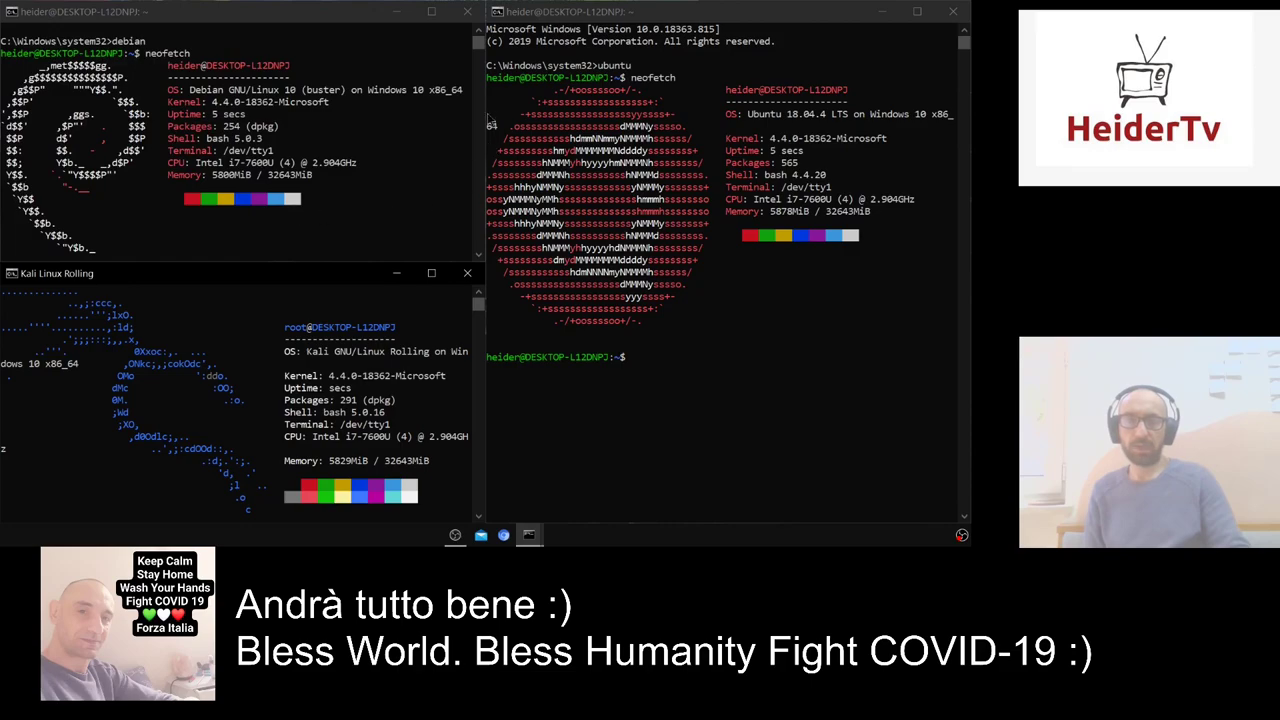
pyautogui.rightClick(728, 549)
# Turn on 'Automatically hide the taskbar' in desktop mode, then minimize Settings.
pyautogui.click(749, 532)
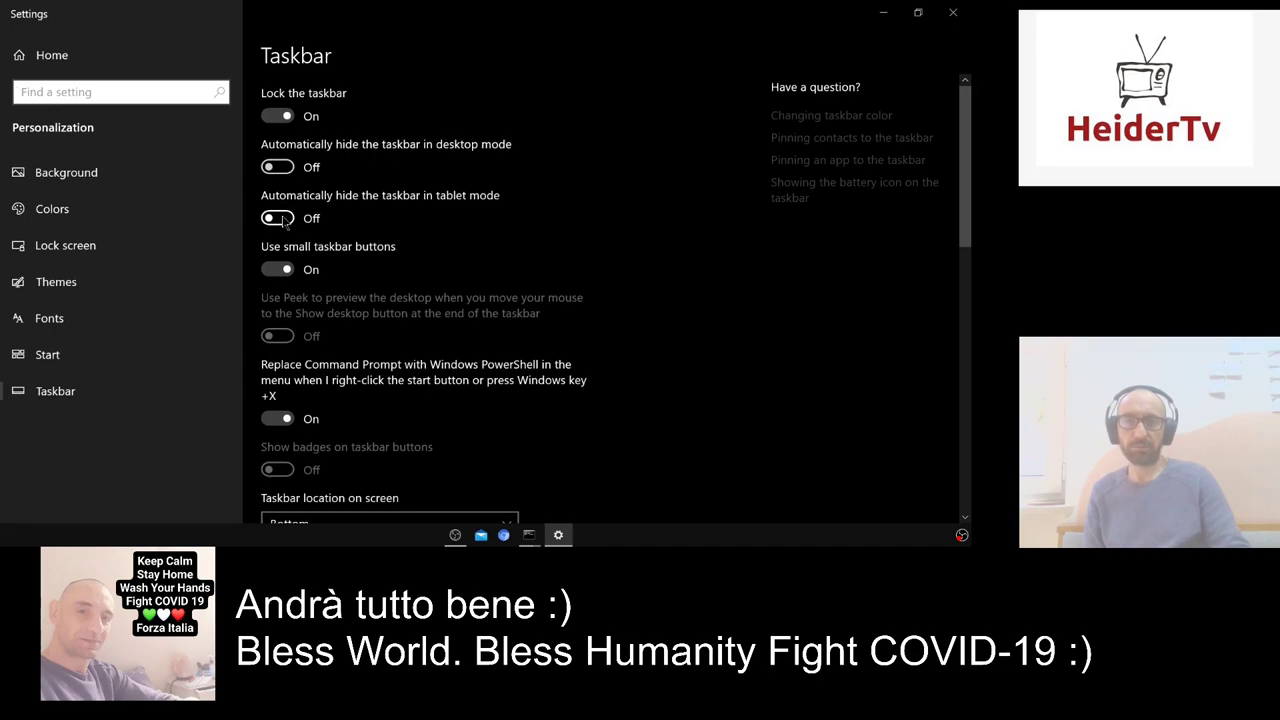
pyautogui.click(885, 18)
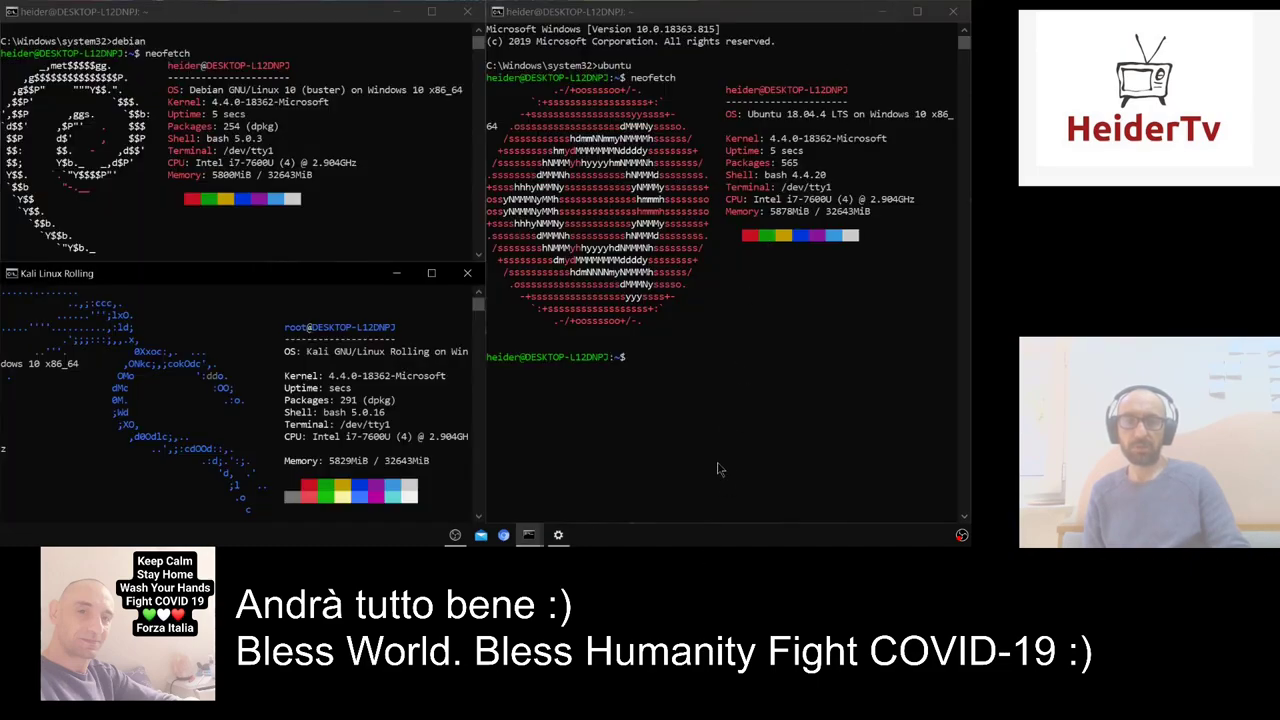
pyautogui.press('super+d')
pyautogui.press('super+d')
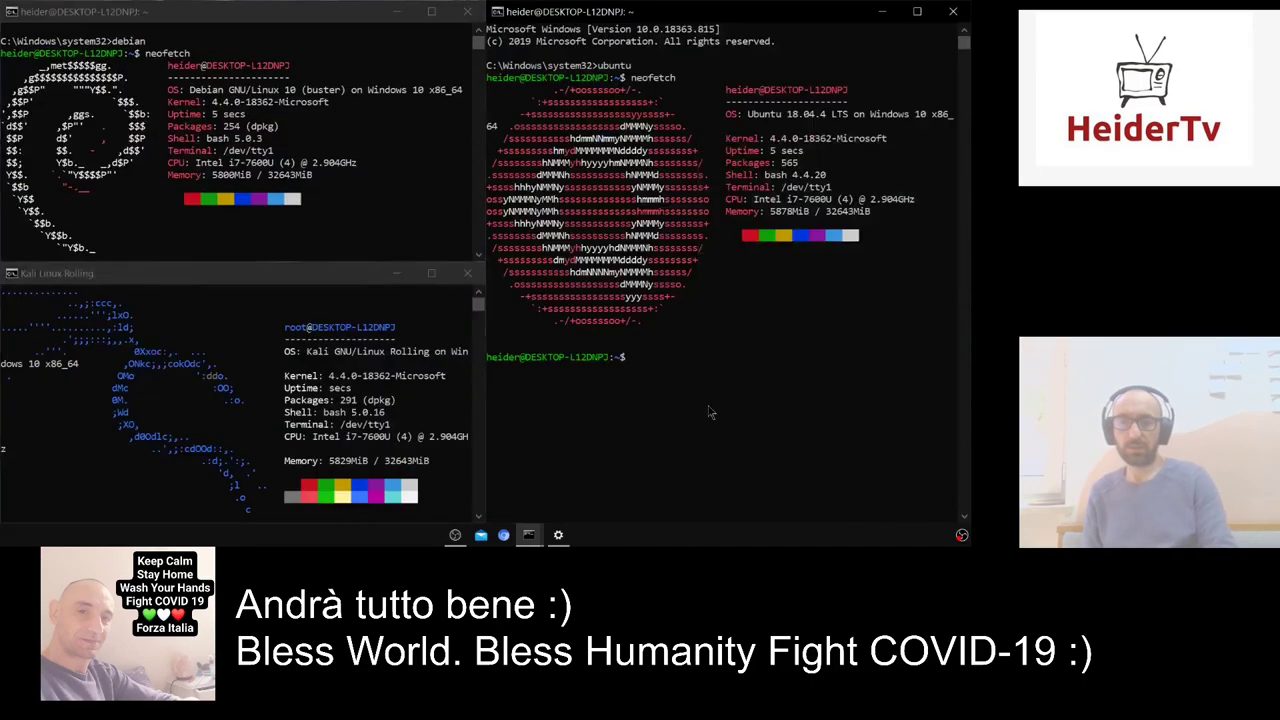
pyautogui.rightClick(684, 550)
pyautogui.click(720, 528)
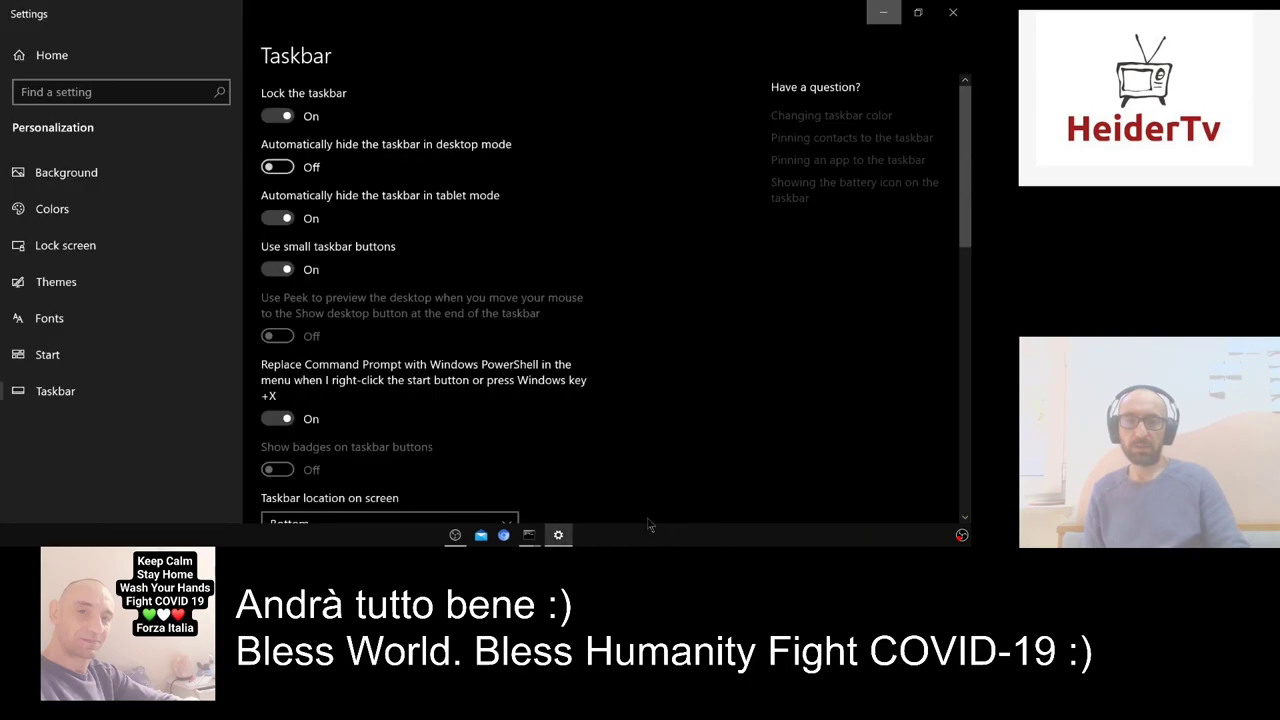
pyautogui.click(288, 168)
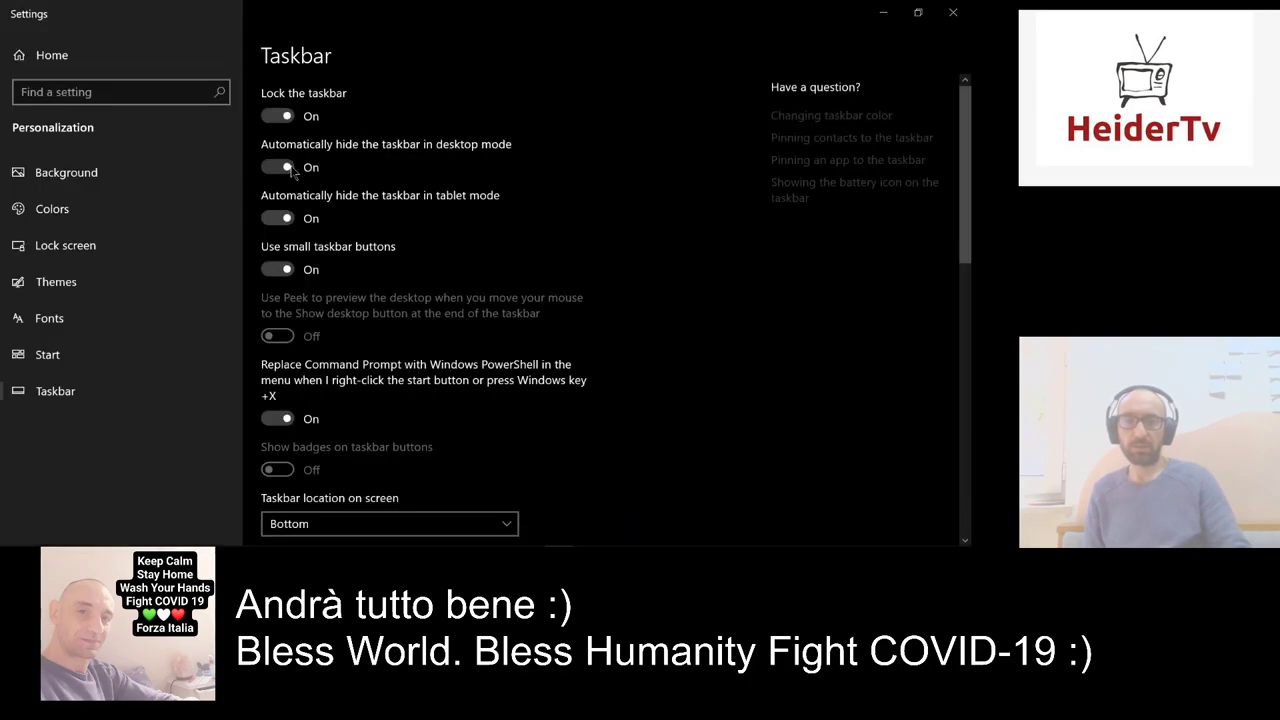
pyautogui.click(883, 12)
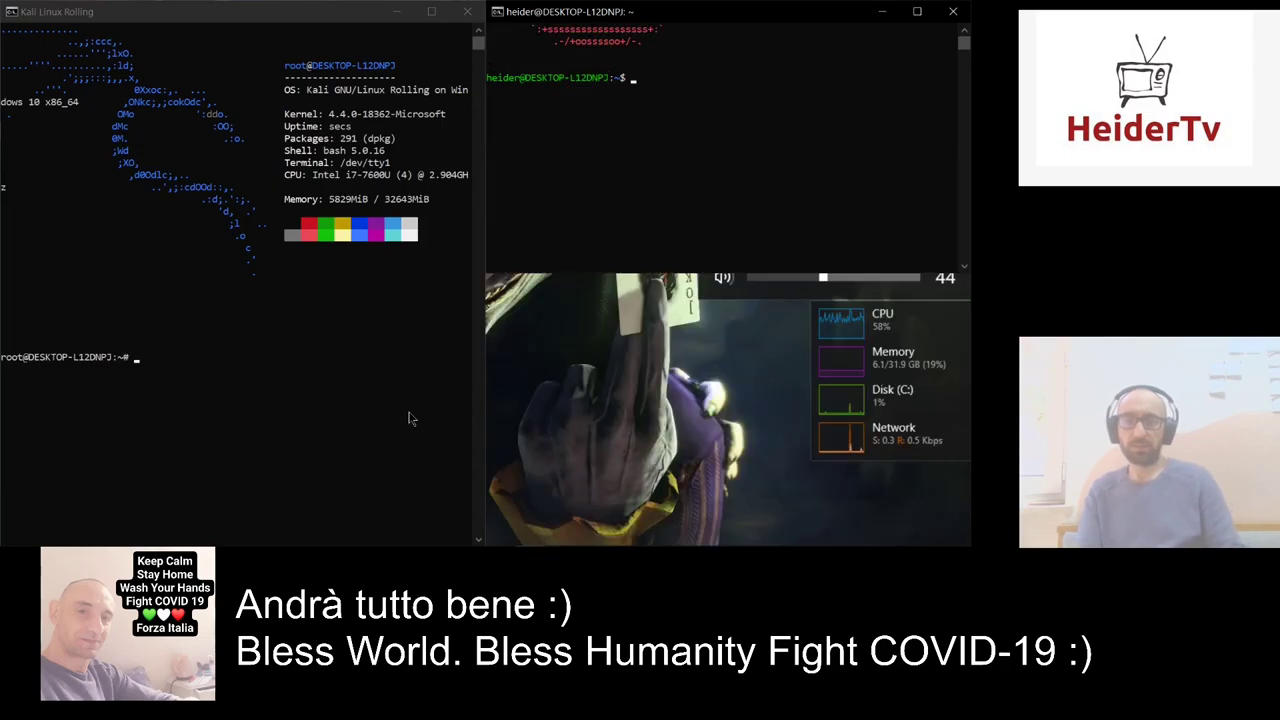
# Bring the Ubuntu terminal to the front and scroll back through its output.
pyautogui.hotkey('alt', 'Tab')
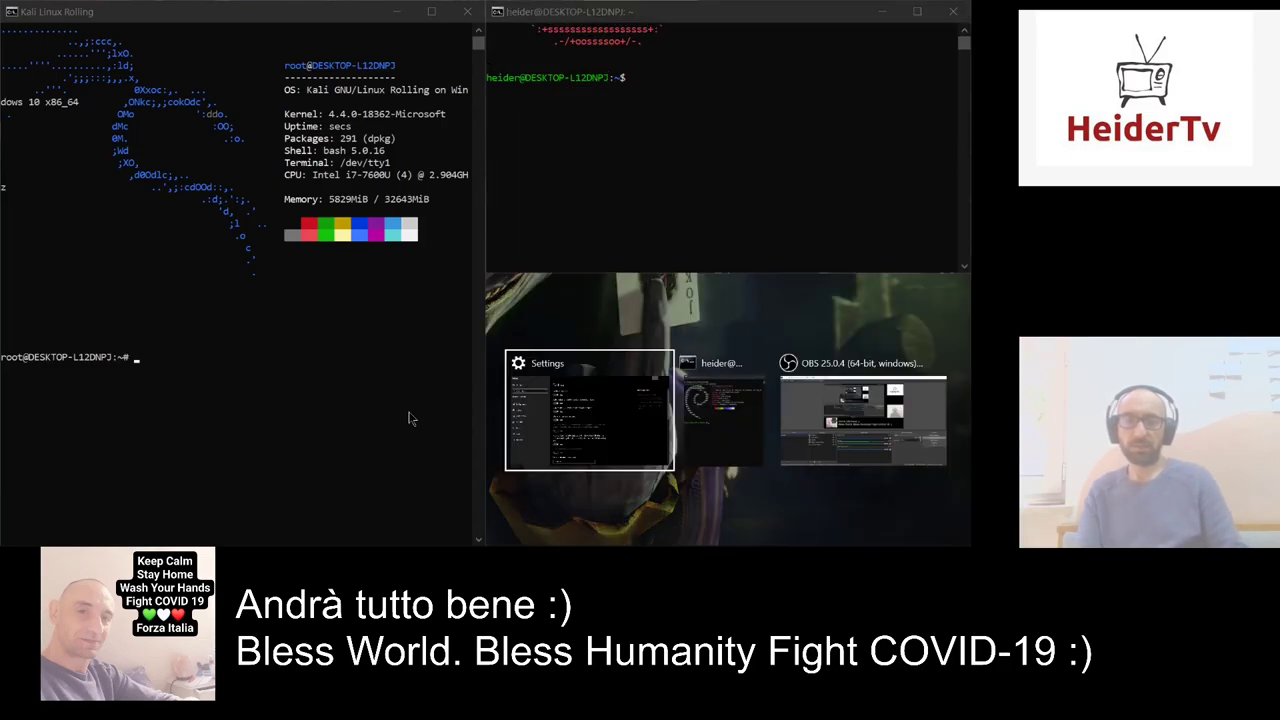
pyautogui.click(689, 223)
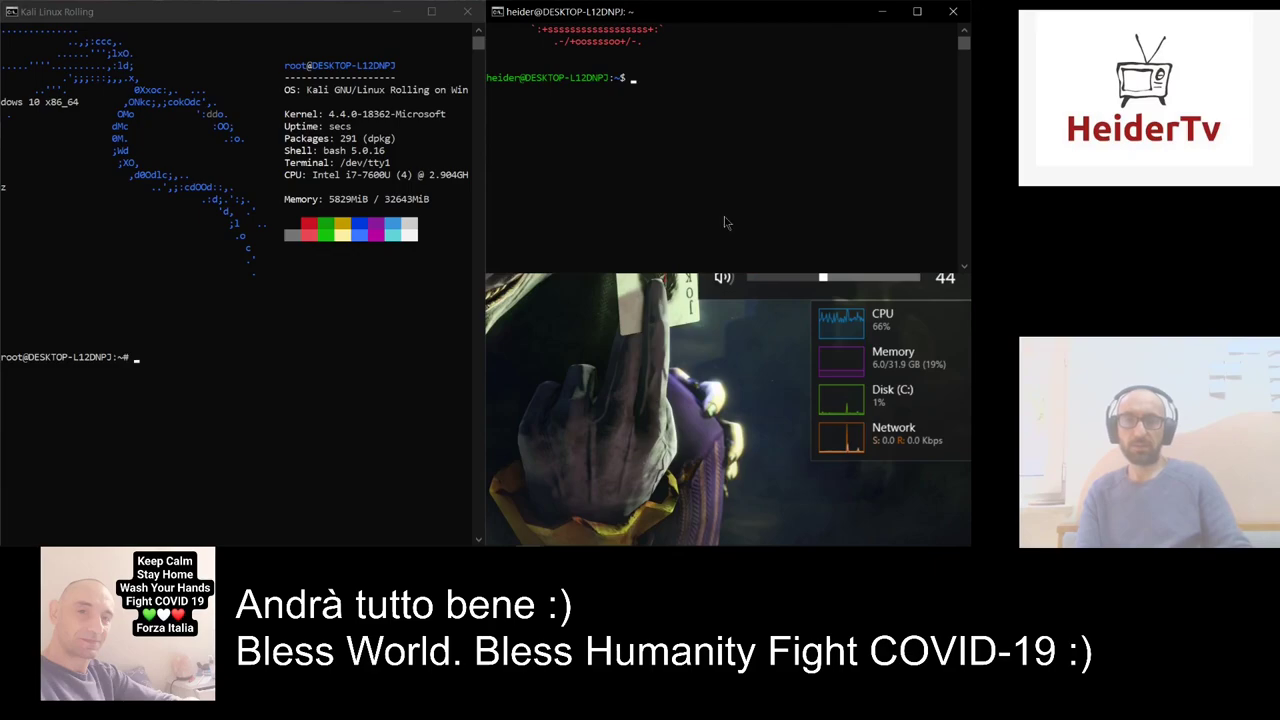
pyautogui.scroll(3, 709, 223)
pyautogui.scroll(3, 731, 223)
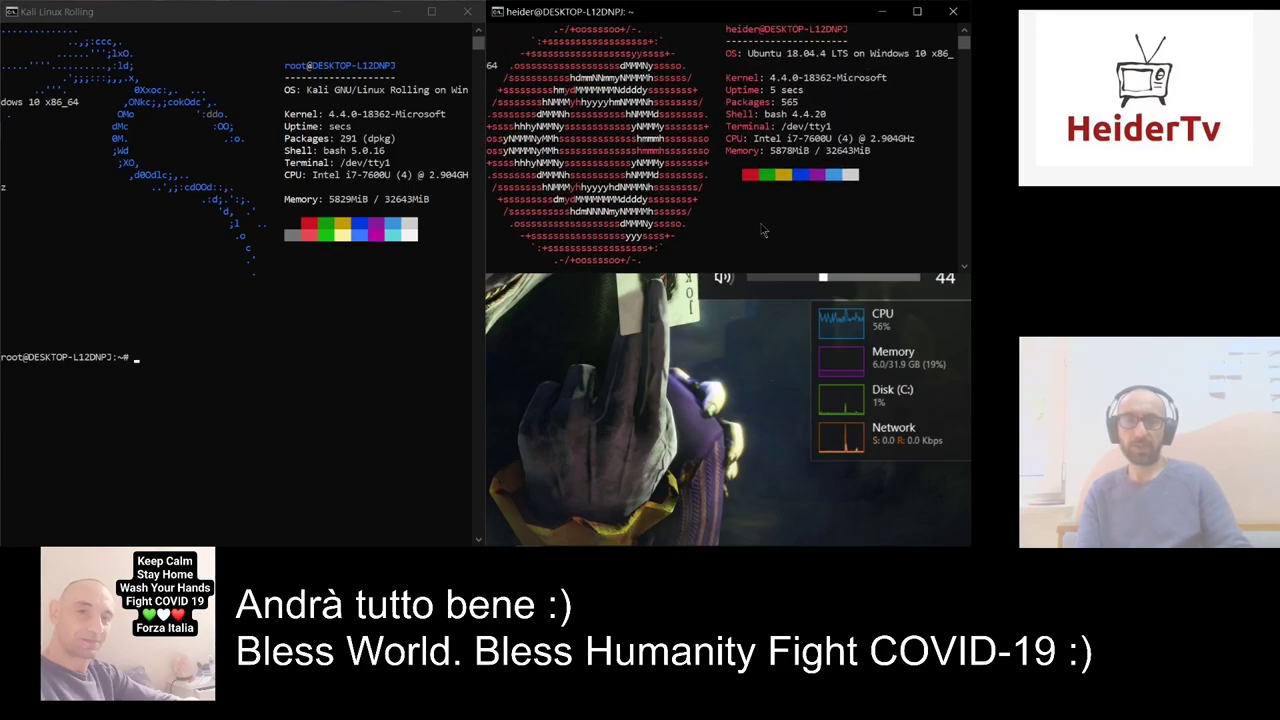
pyautogui.press('super')
pyautogui.press('Escape')
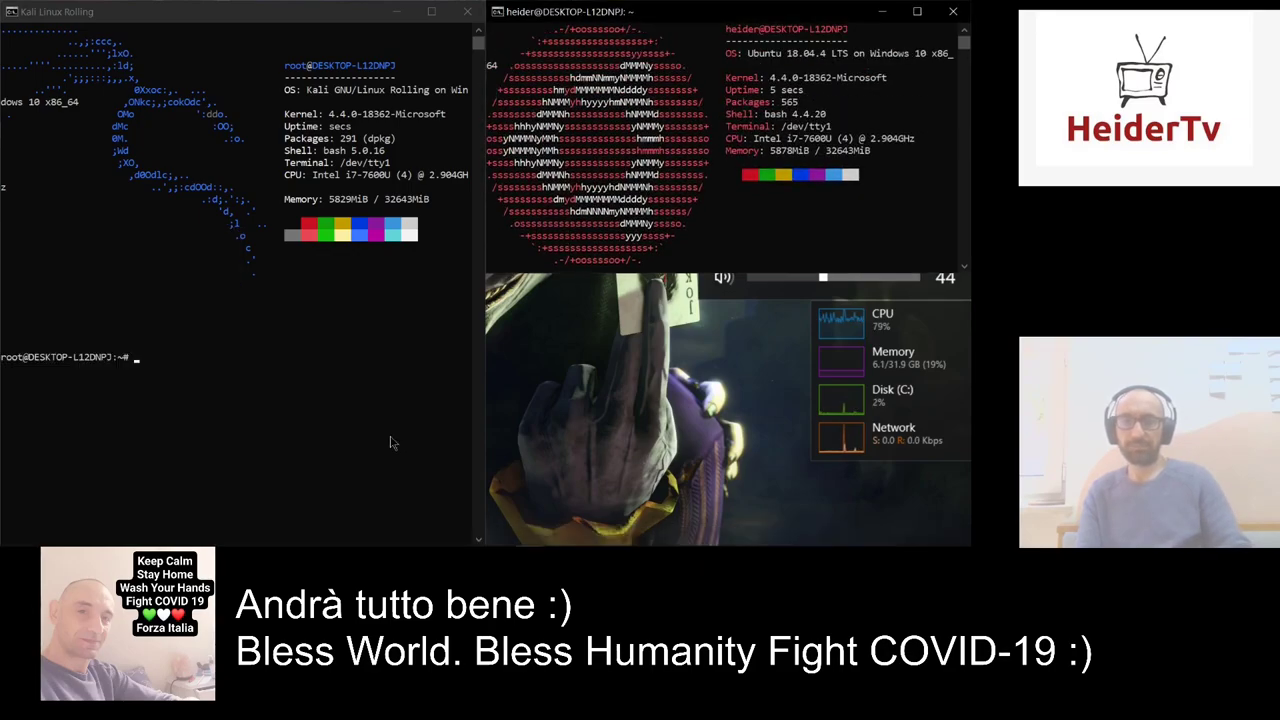
# Snap Debian and Kali to the left, type neofetch in Kali, and maximize it.
pyautogui.press('super+Tab')
pyautogui.click(260, 375)
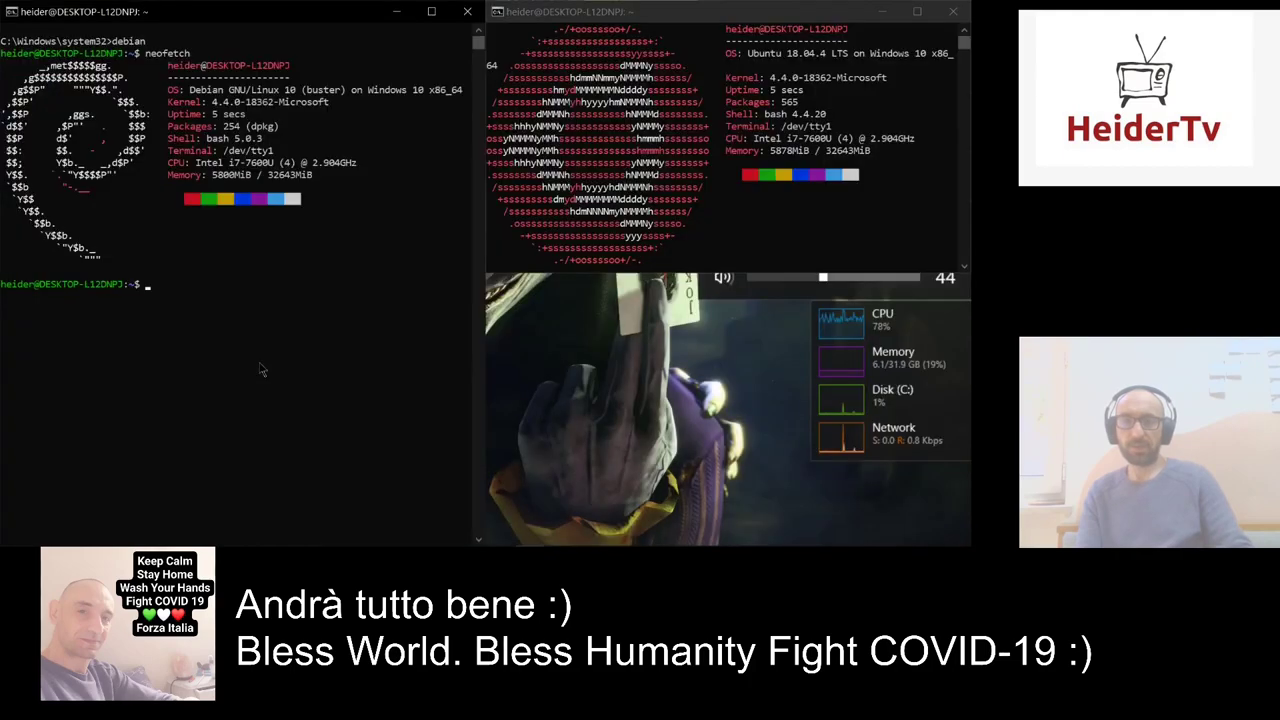
pyautogui.press('super+Tab')
pyautogui.click(136, 374)
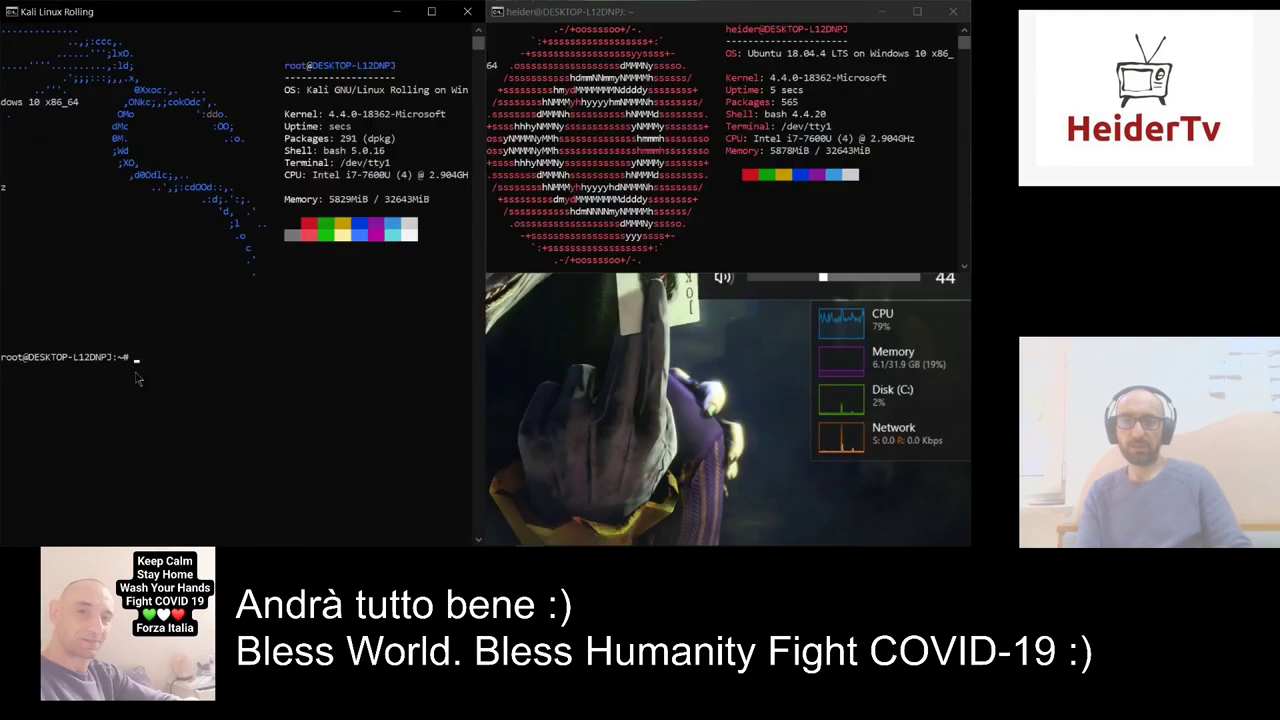
pyautogui.scroll(-3, 194, 407)
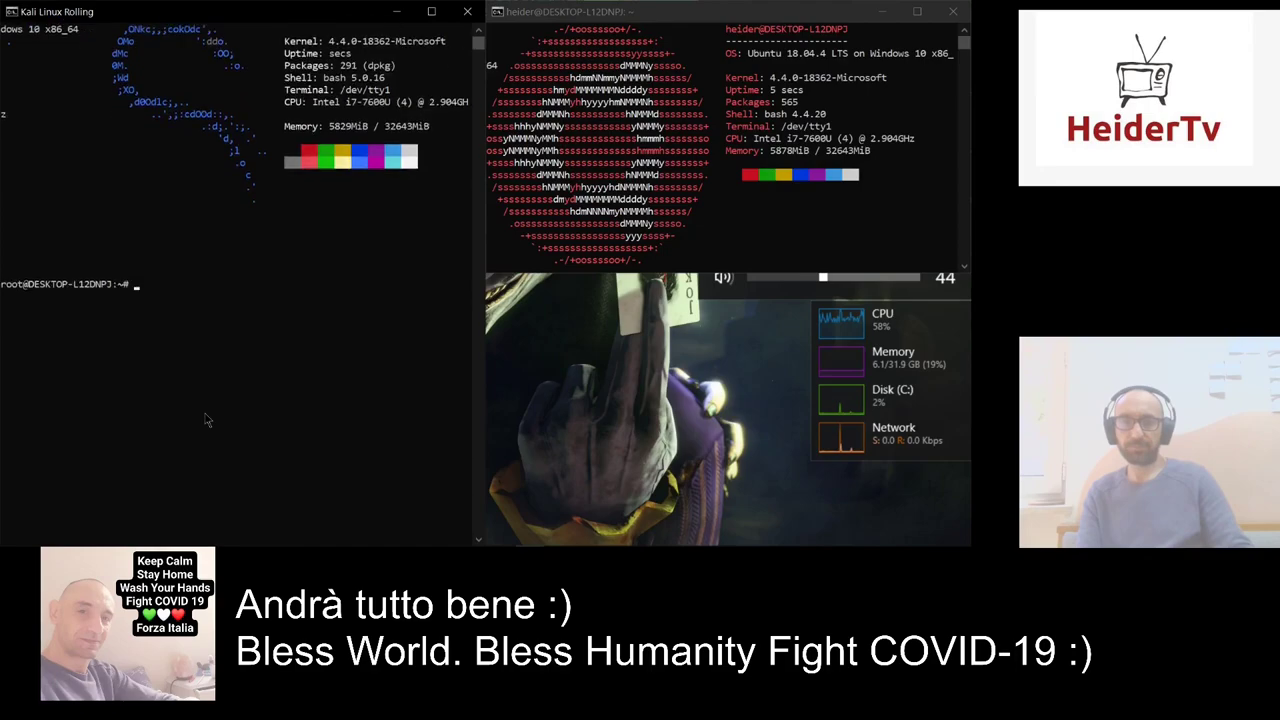
pyautogui.hotkey('ctrl', 'd')
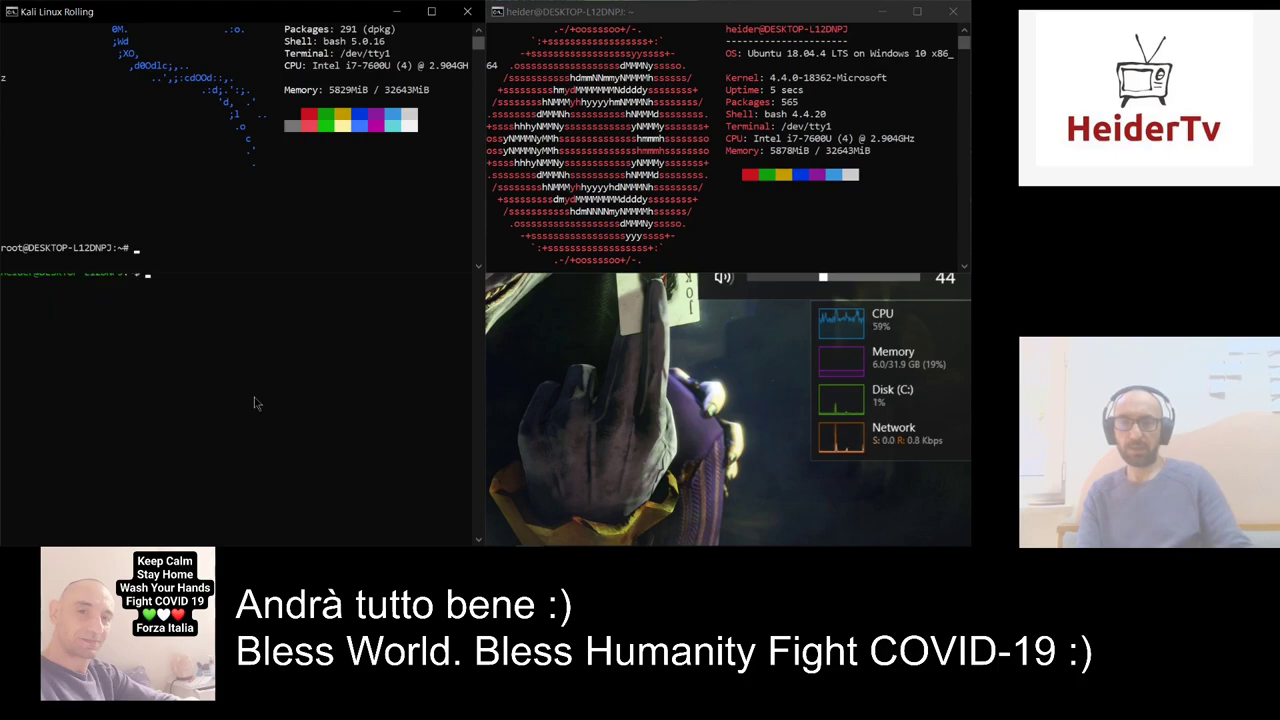
pyautogui.write('ne')
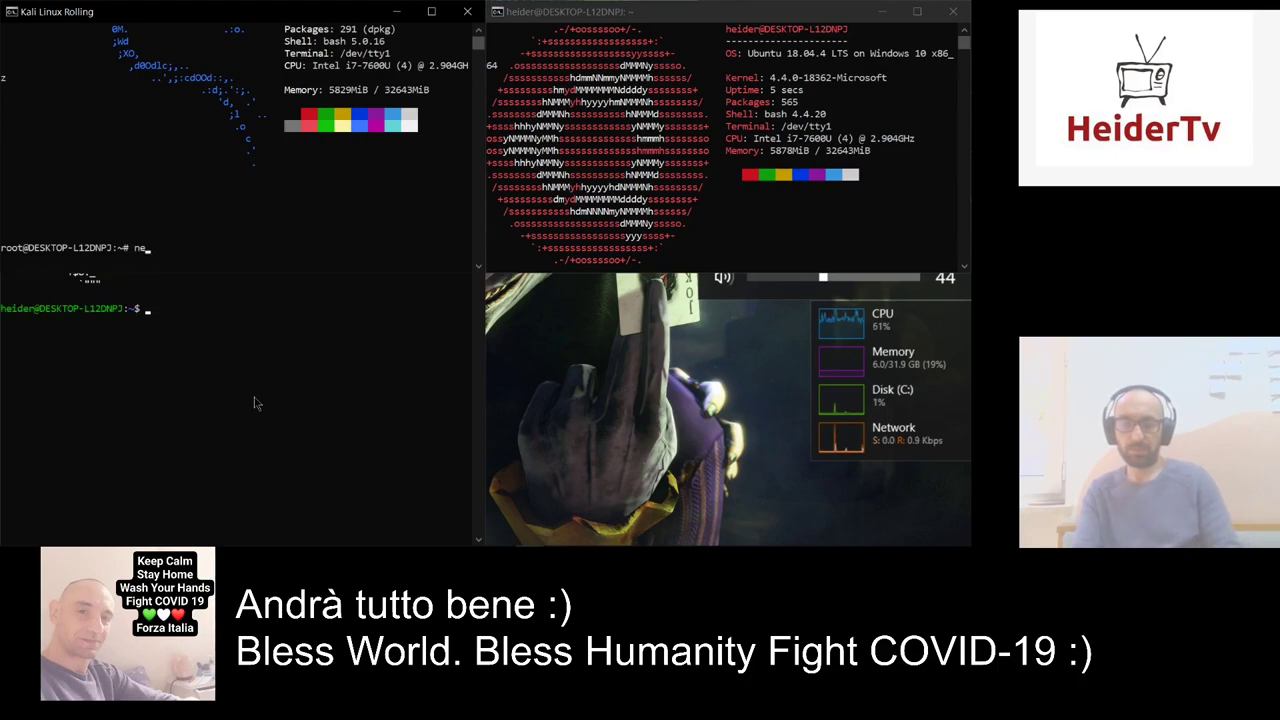
pyautogui.write('ofetch')
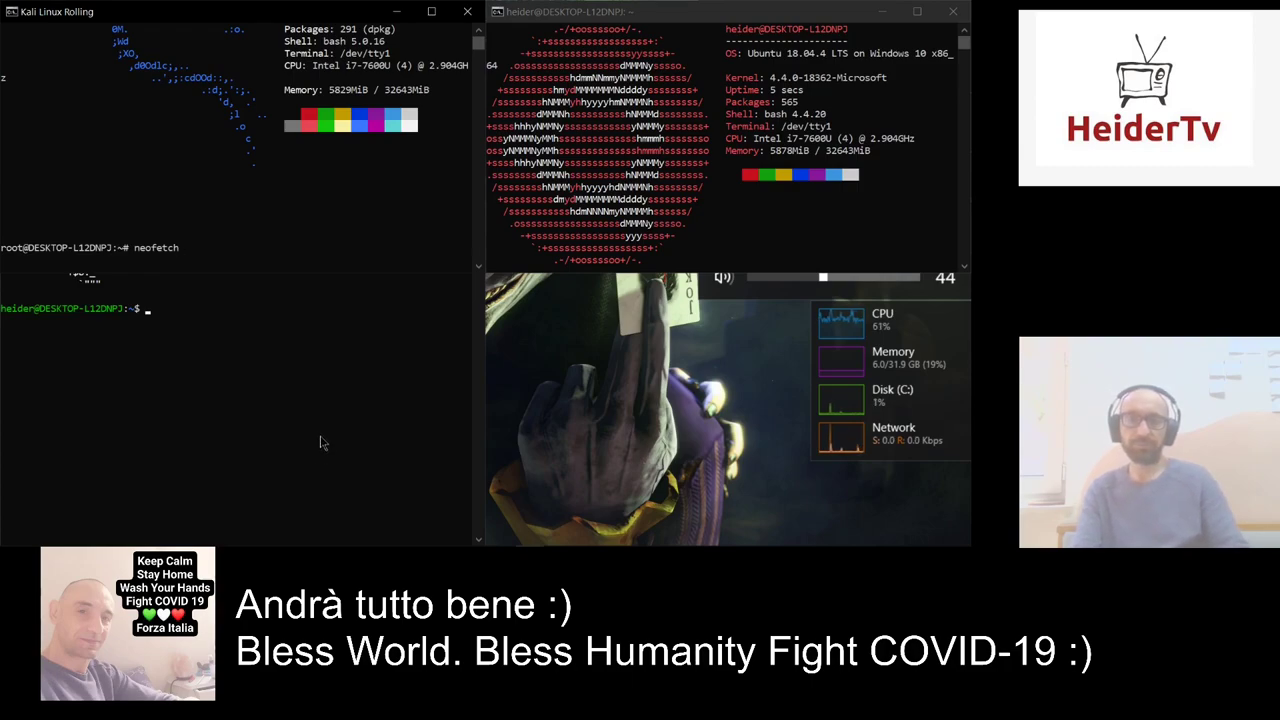
pyautogui.press('super+Up')
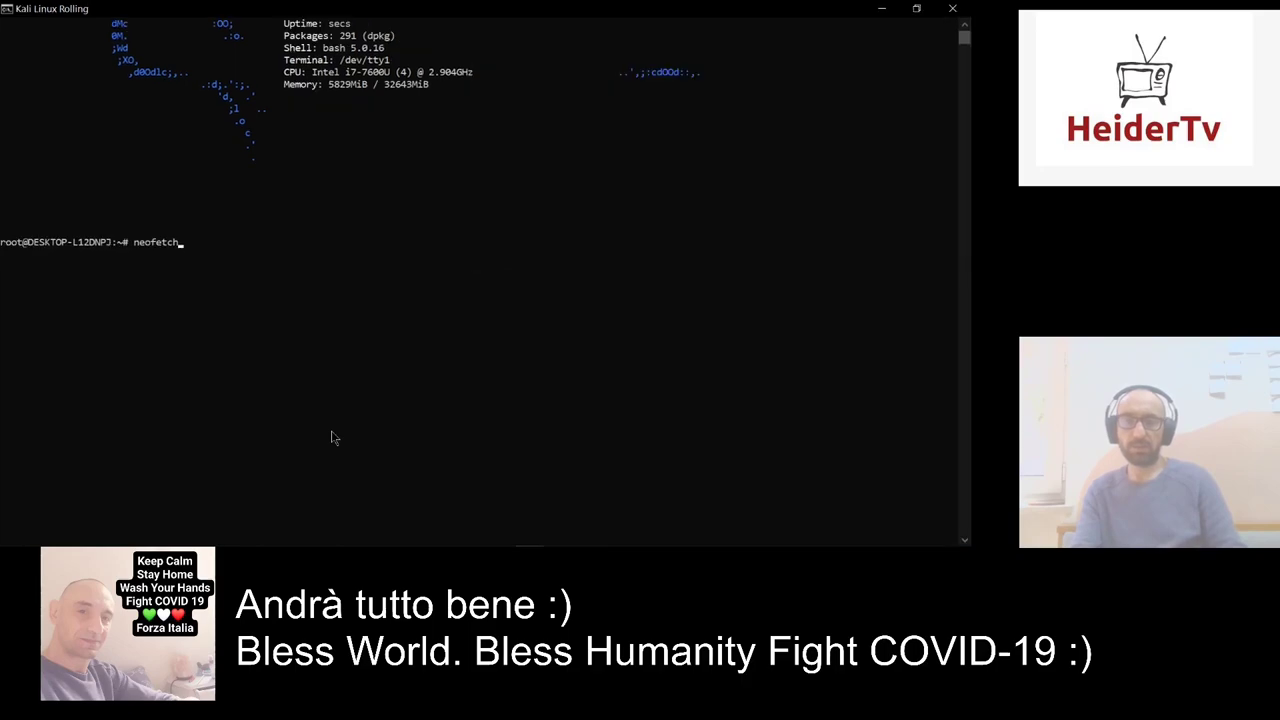
# Restore the Kali terminal and snap it to the right half.
pyautogui.press('super+Down')
pyautogui.press('super+Down')
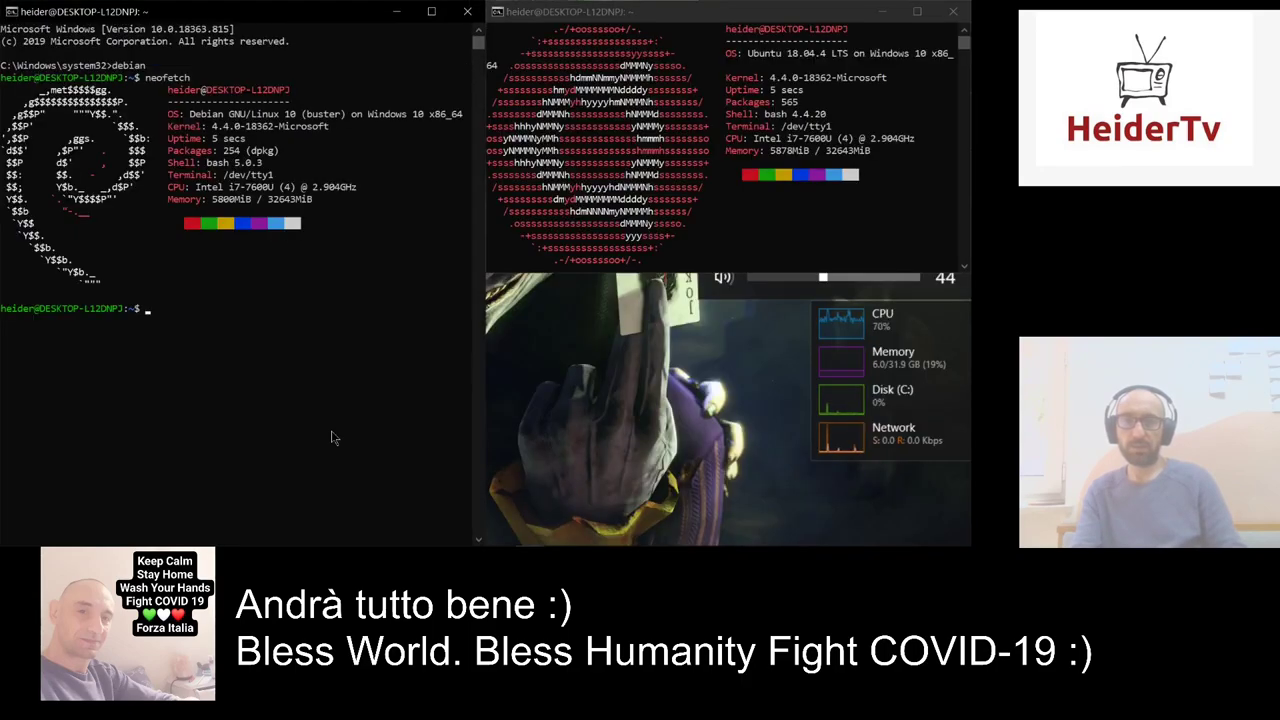
pyautogui.press('super+Tab')
pyautogui.press('Right')
pyautogui.press('Return')
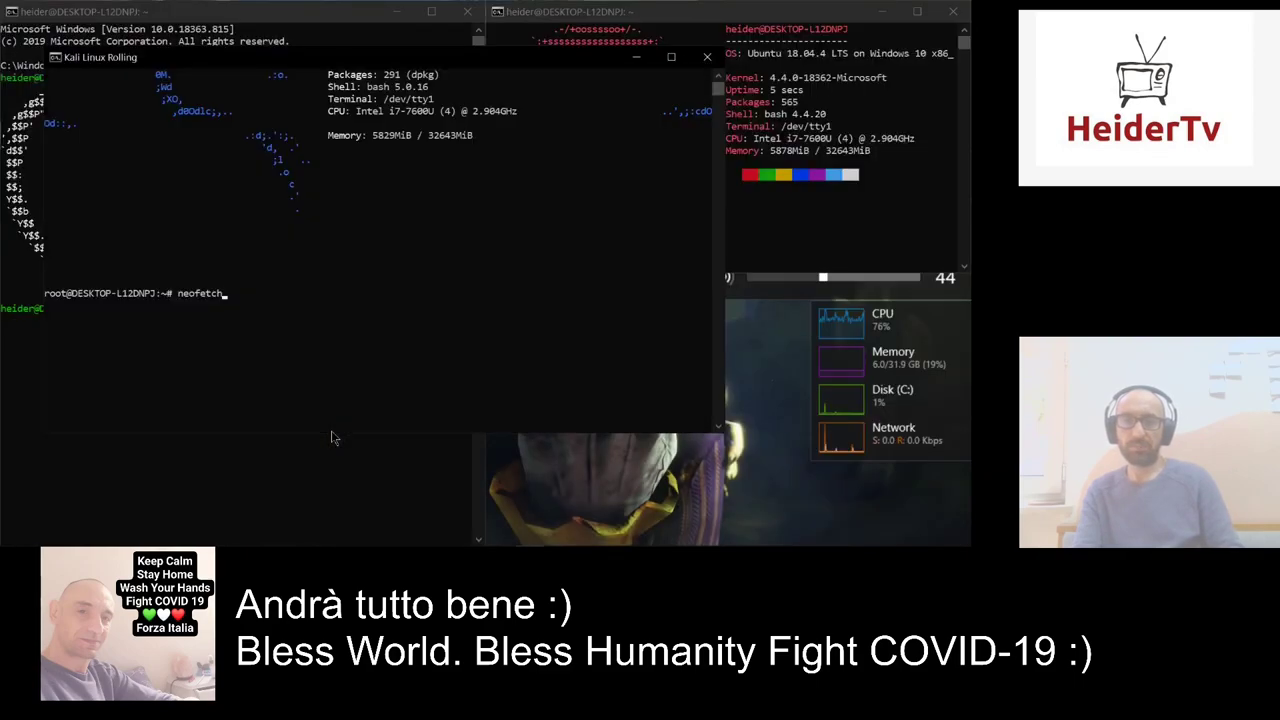
pyautogui.press('super+Right')
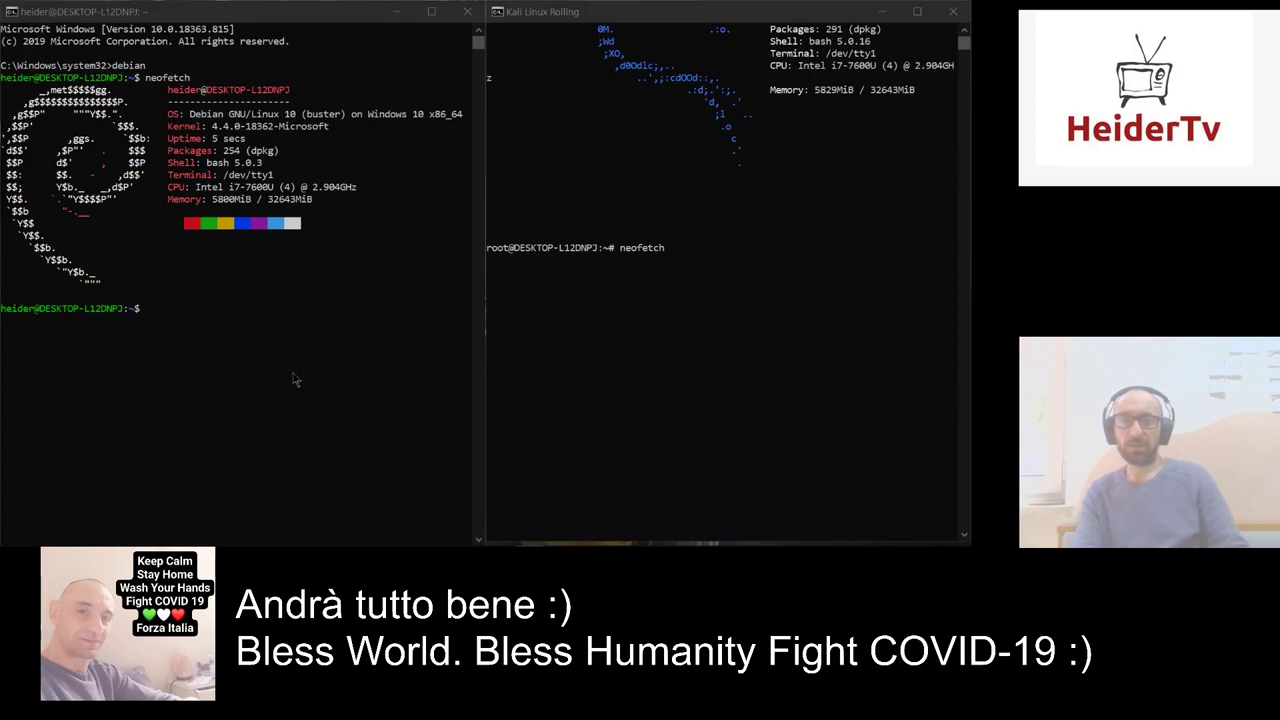
# Snap Ubuntu into the top-right quarter and Kali into the bottom-right quarter beside Debian.
pyautogui.press('super+Tab')
pyautogui.click(479, 180)
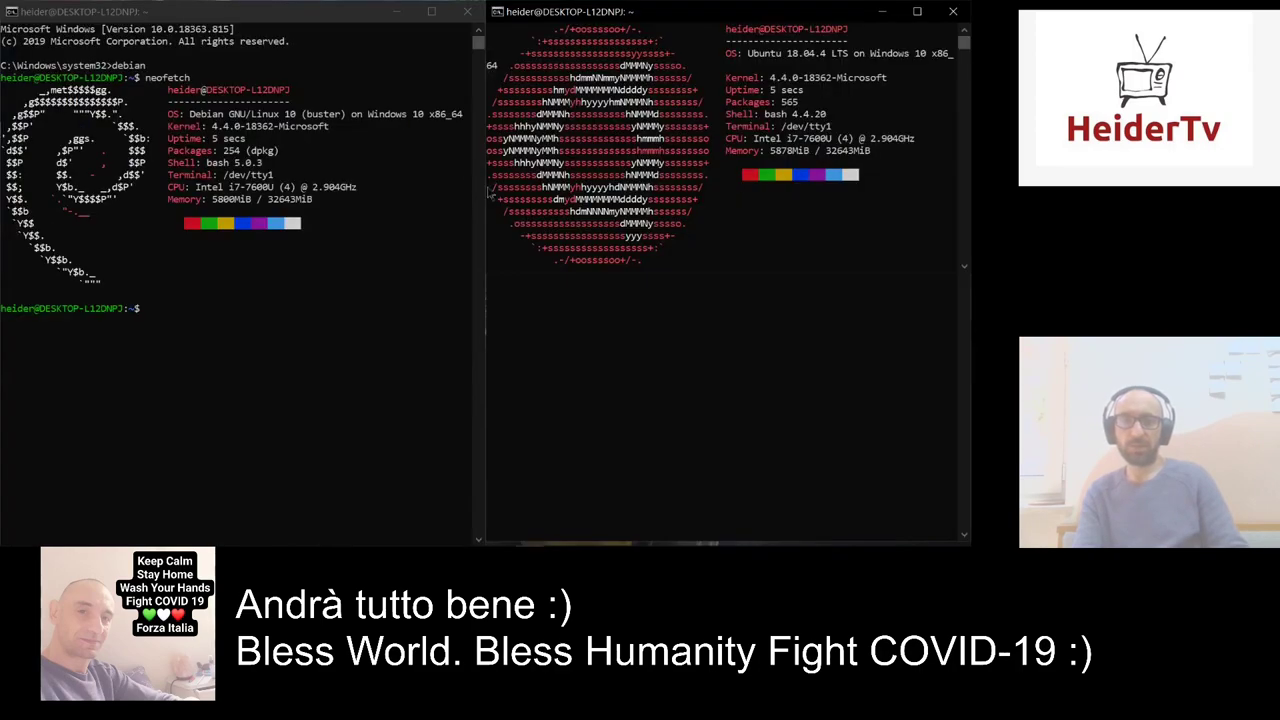
pyautogui.click(210, 182)
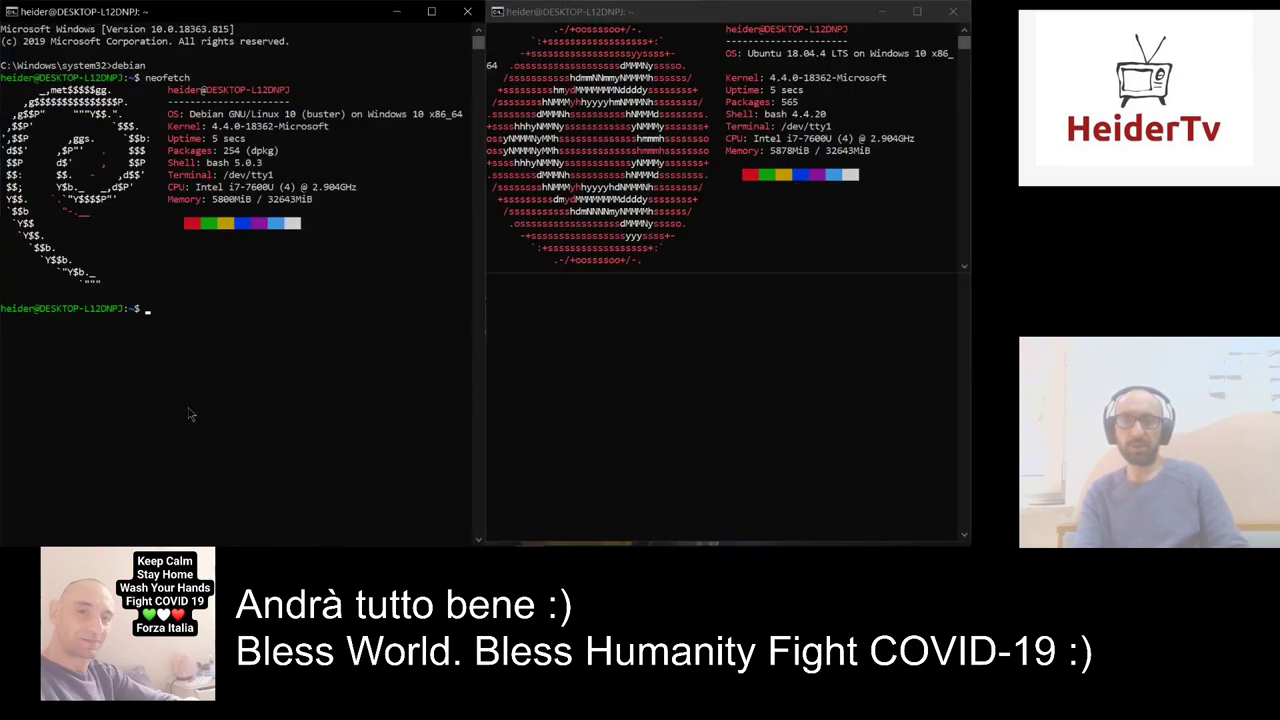
pyautogui.press('super+Tab')
pyautogui.click(460, 192)
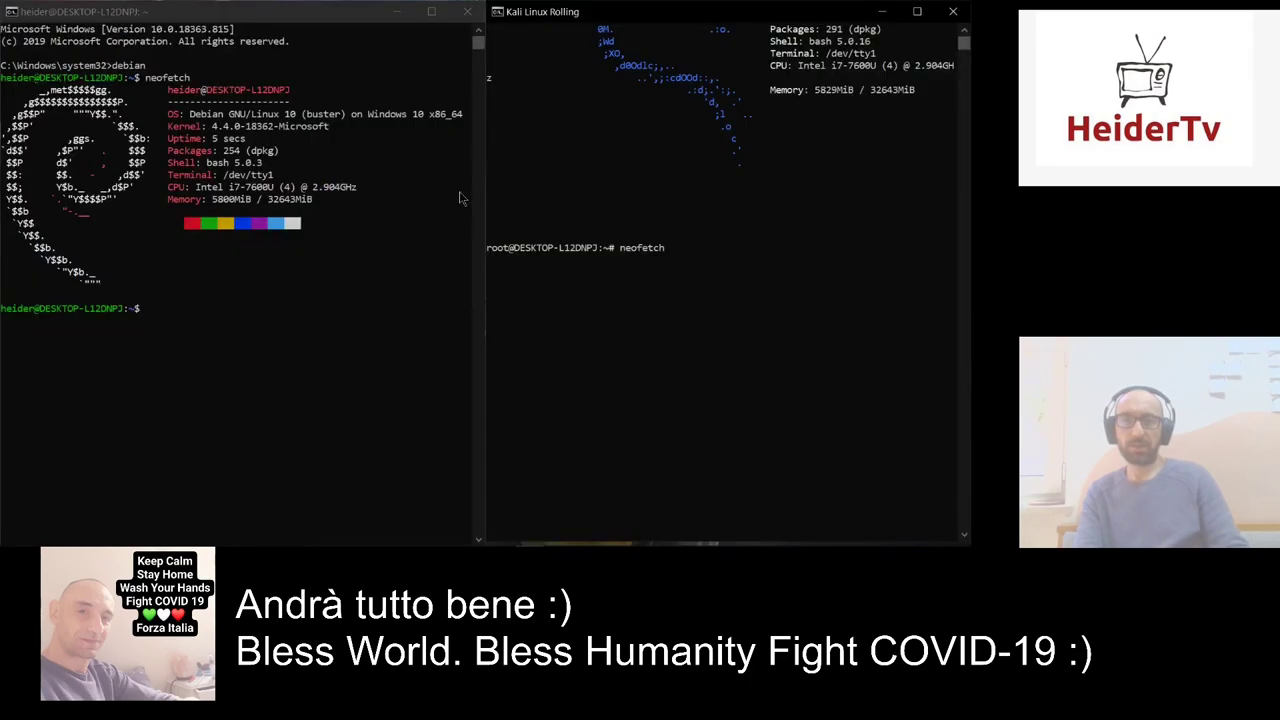
pyautogui.press('super+Down')
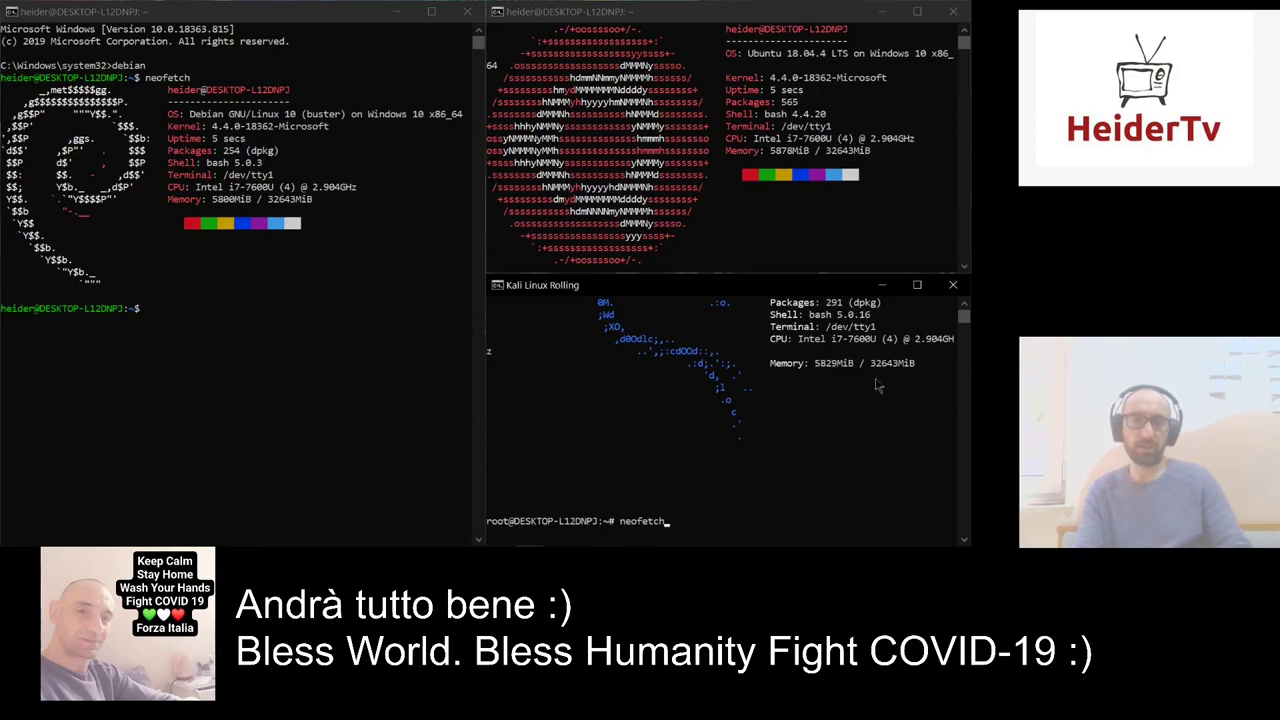
# Run neofetch in the Kali window, showing Kali GNU/Linux Rolling with 291 packages, then focus Ubuntu.
pyautogui.press('Return')
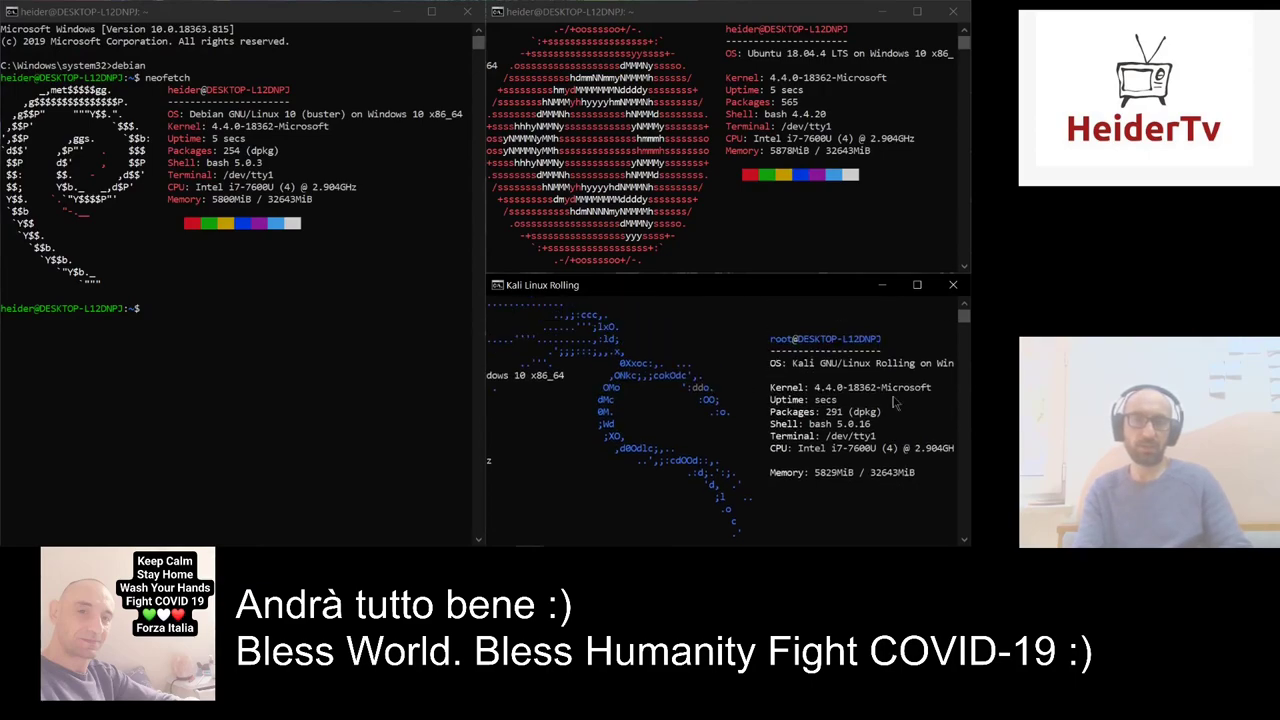
pyautogui.click(640, 424)
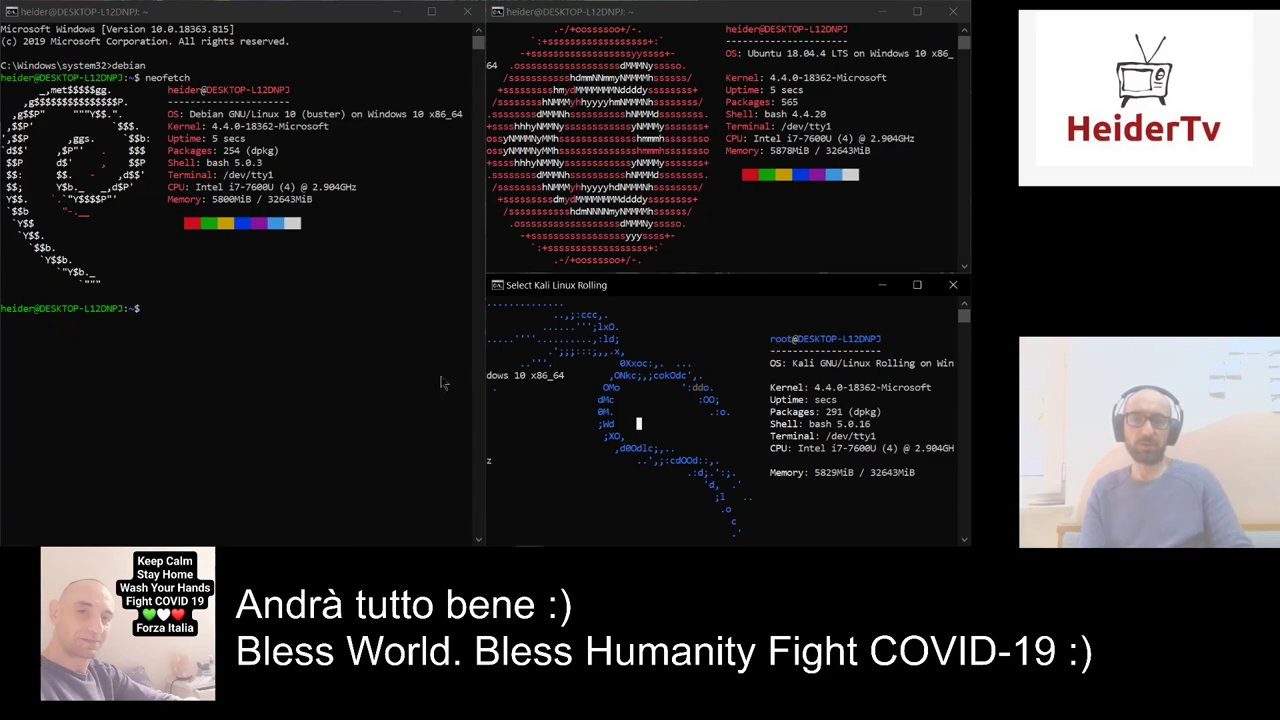
pyautogui.click(757, 254)
pyautogui.click(756, 249)
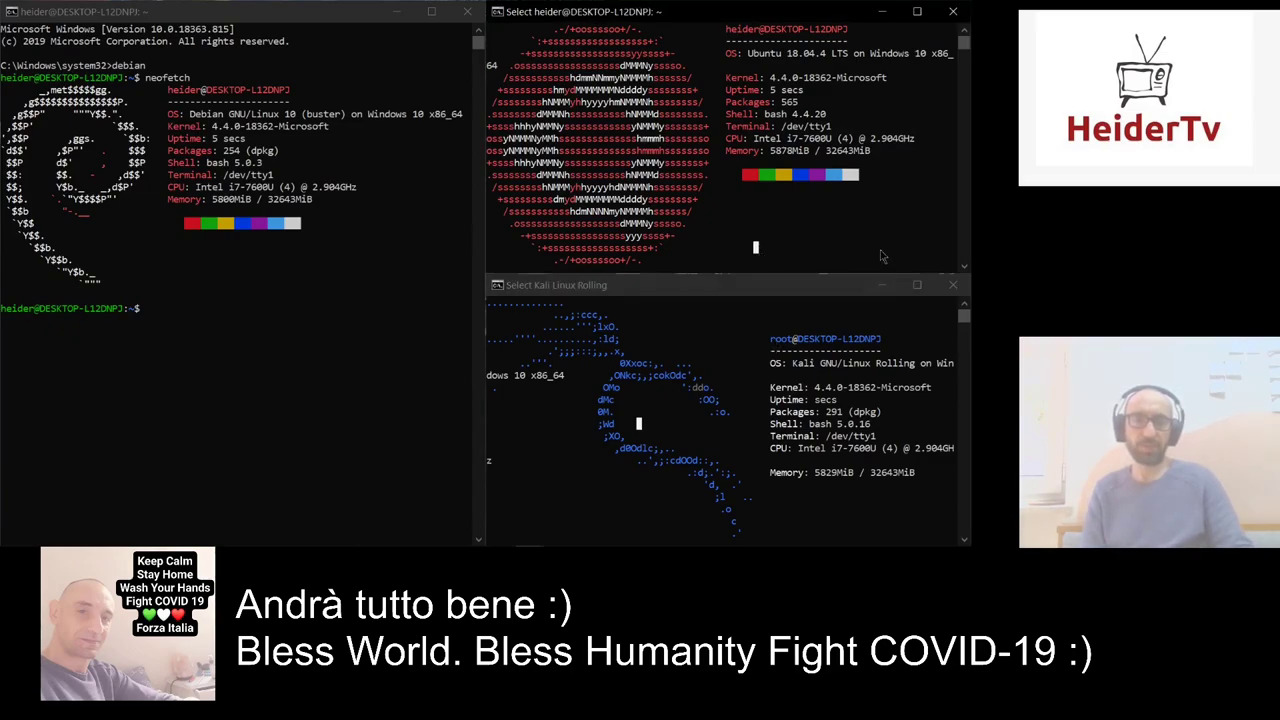